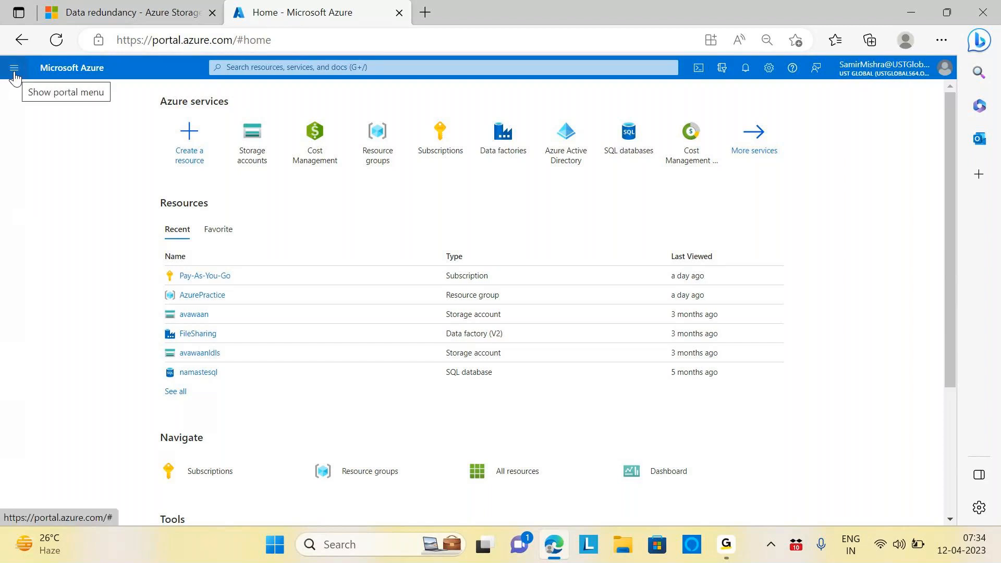
# Open the full list of Azure services and examine the available service categories
pyautogui.click(14, 69)
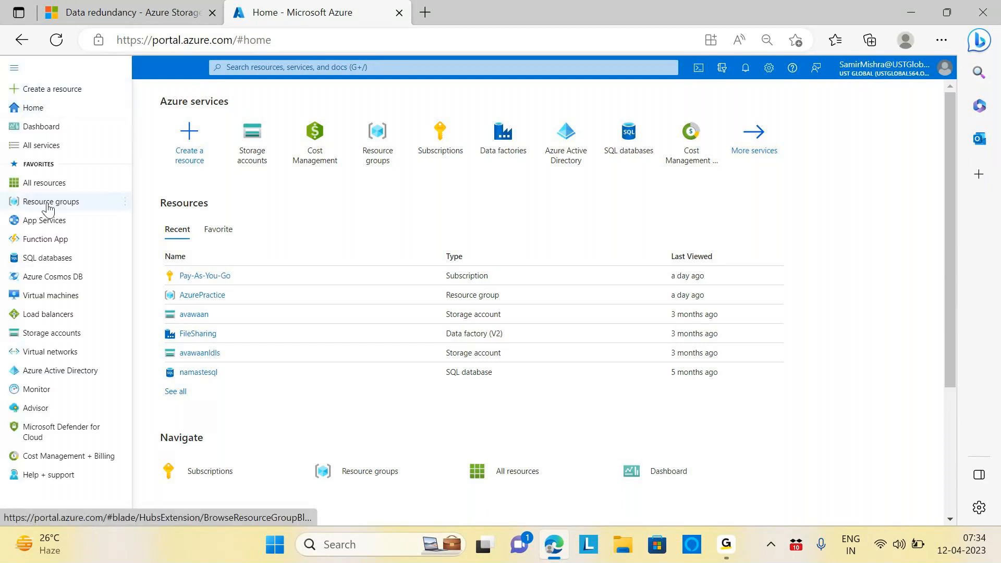
pyautogui.click(52, 151)
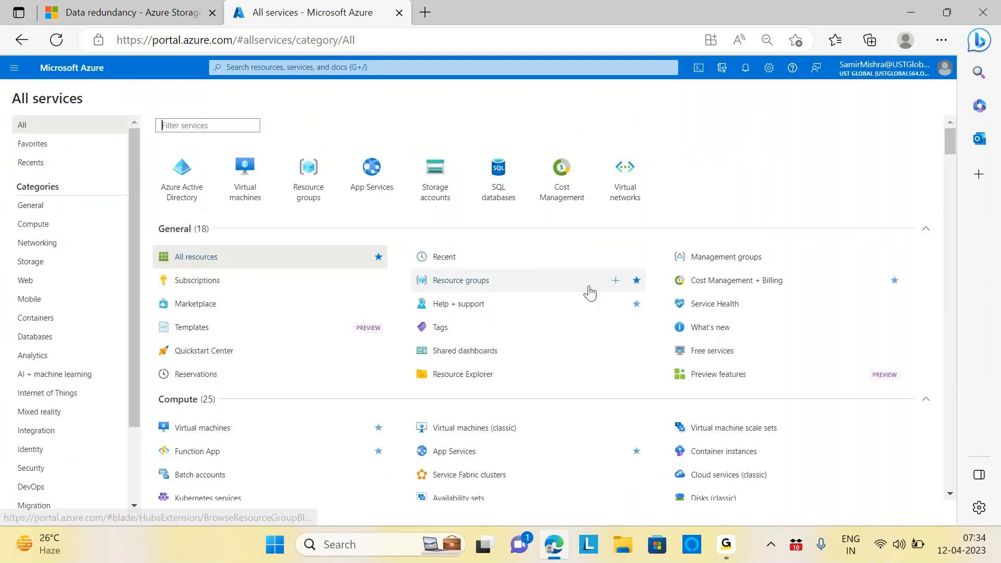
pyautogui.moveTo(588, 291)
pyautogui.scroll(-1, 589, 291)
pyautogui.scroll(-5, 592, 292)
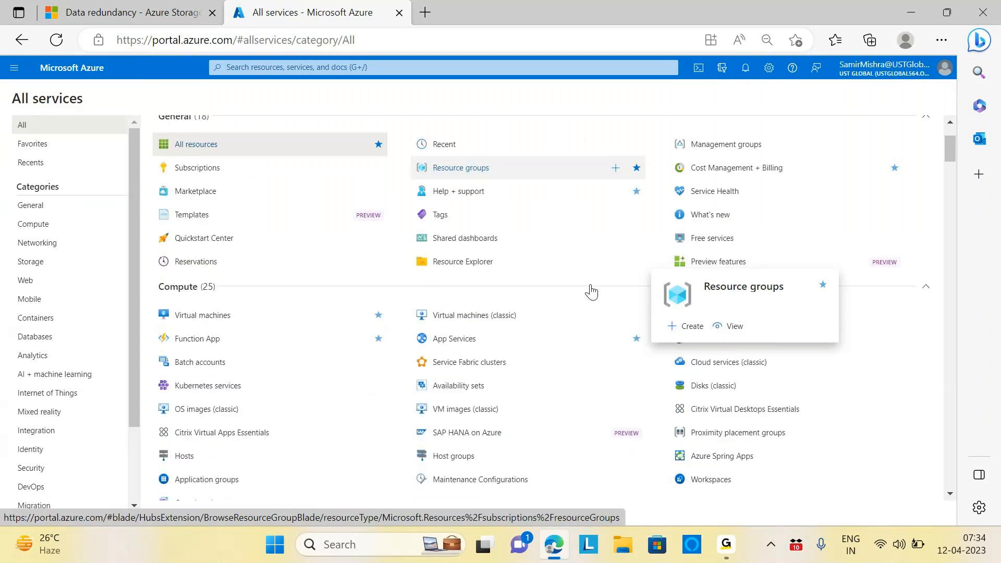
pyautogui.scroll(-5, 593, 291)
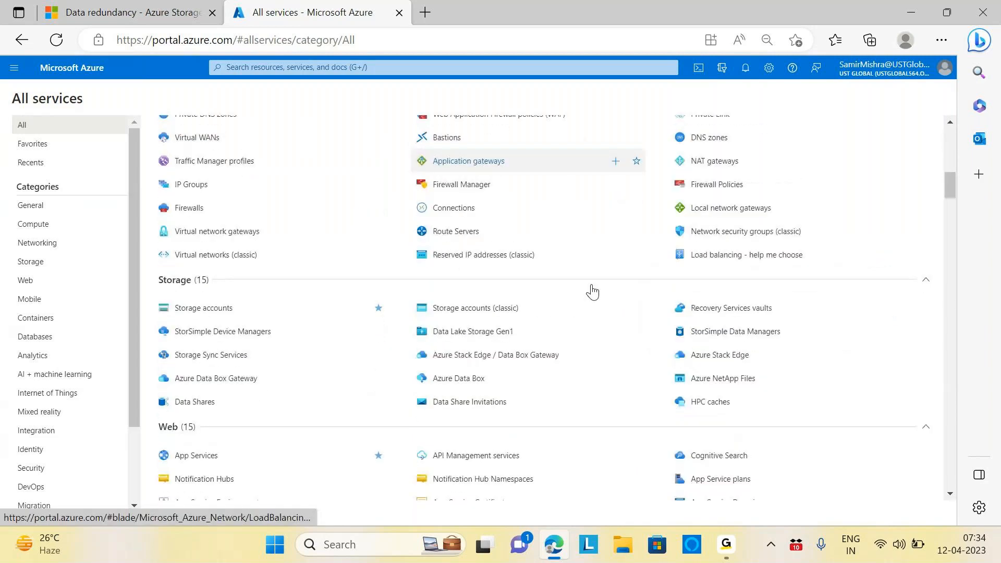
pyautogui.scroll(-15, 593, 292)
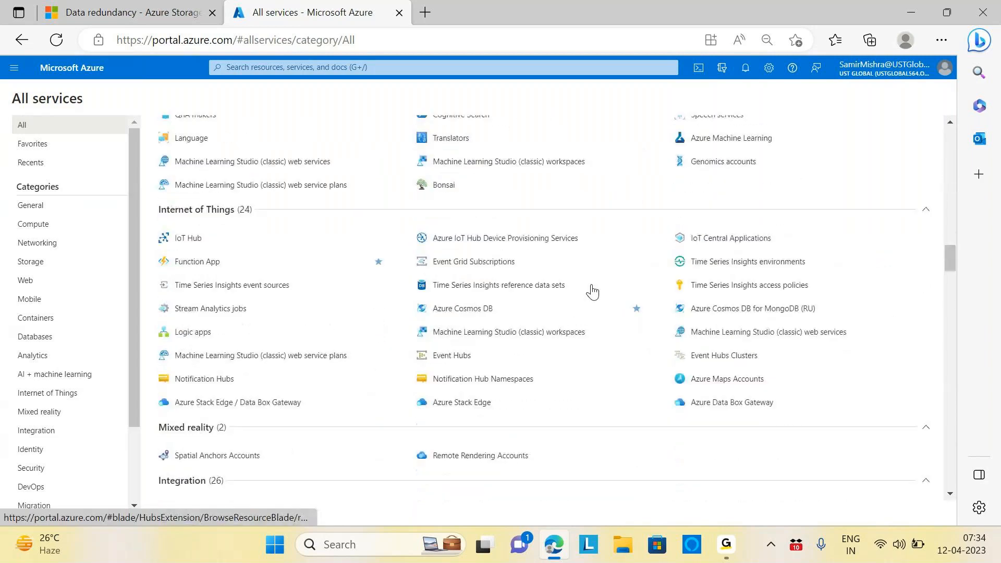
pyautogui.scroll(-20, 593, 292)
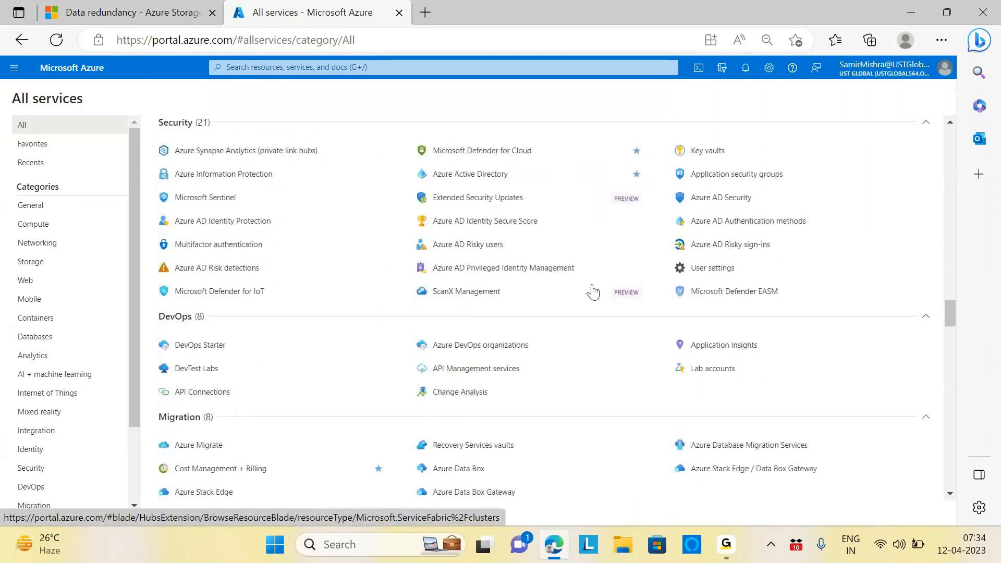
pyautogui.scroll(-15, 593, 292)
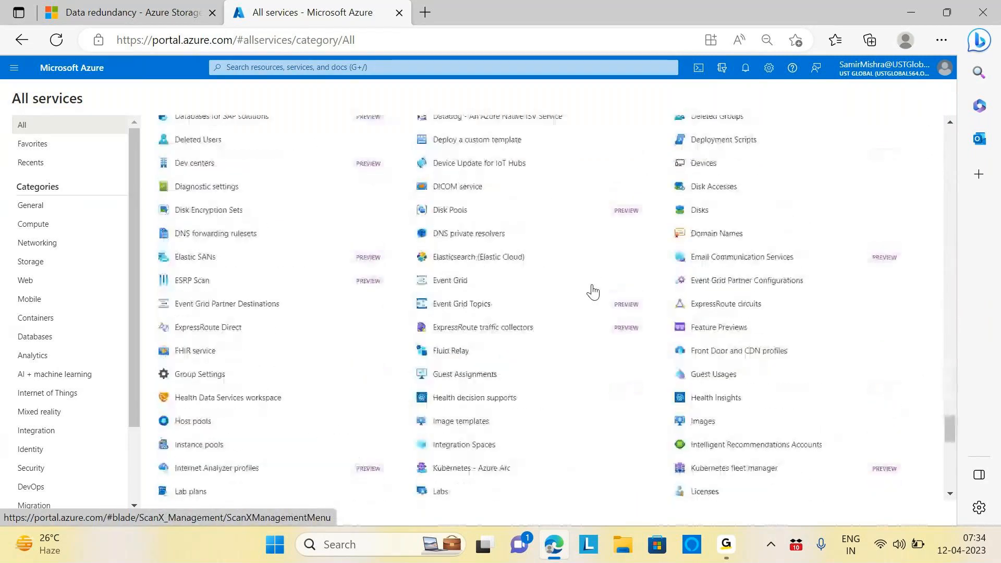
pyautogui.scroll(-16, 593, 293)
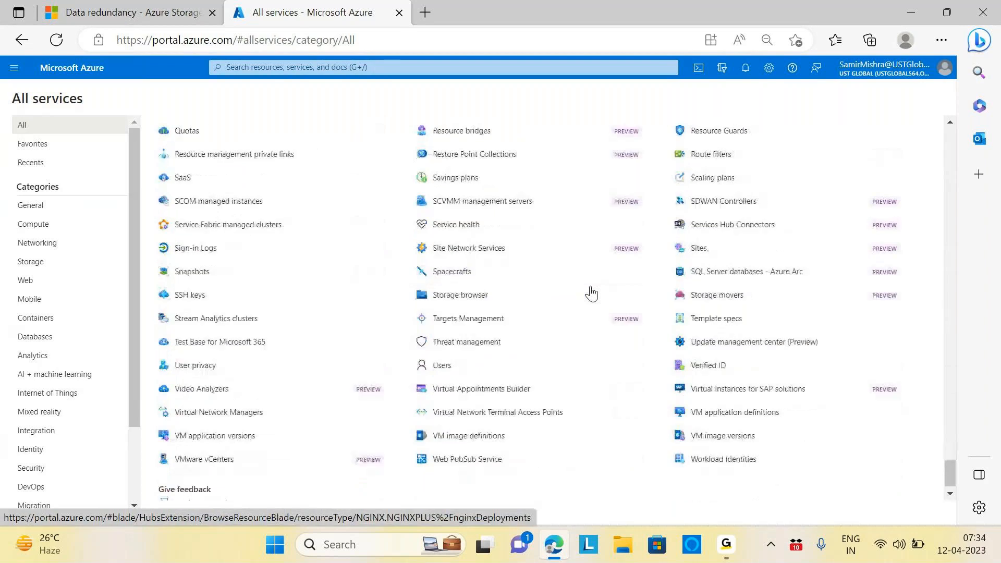
pyautogui.scroll(18, 591, 293)
pyautogui.scroll(1, 591, 293)
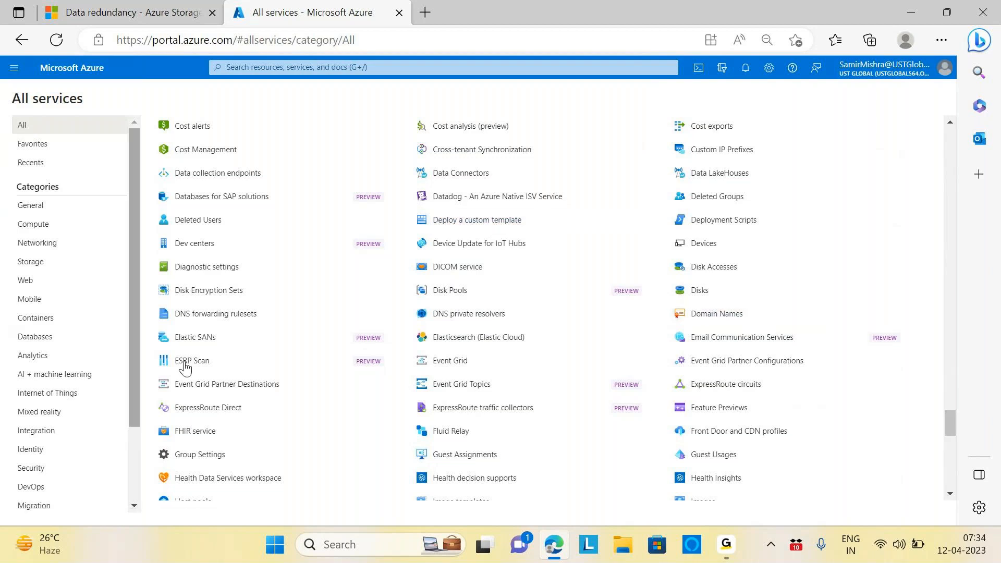
pyautogui.scroll(4, 734, 227)
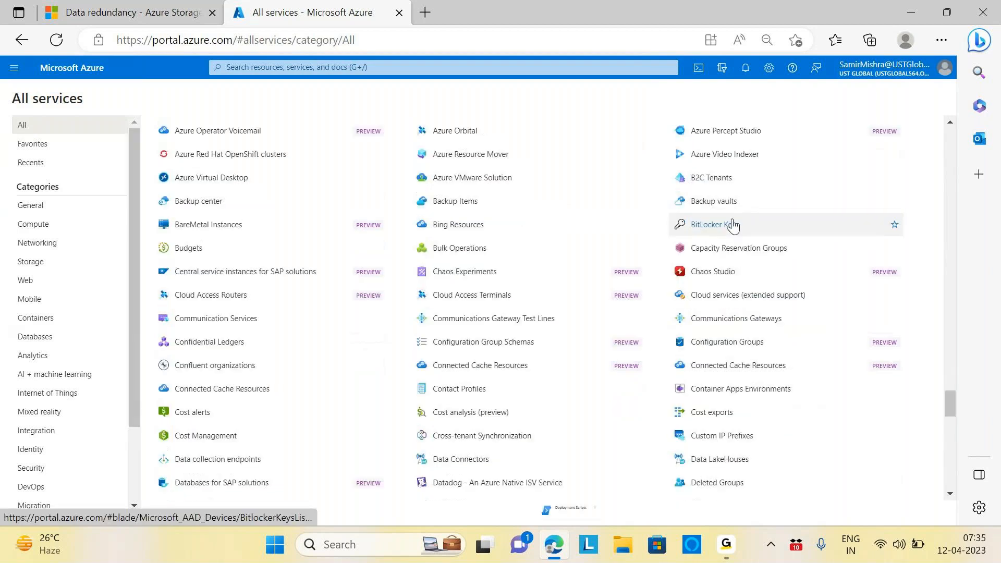
pyautogui.scroll(10, 735, 226)
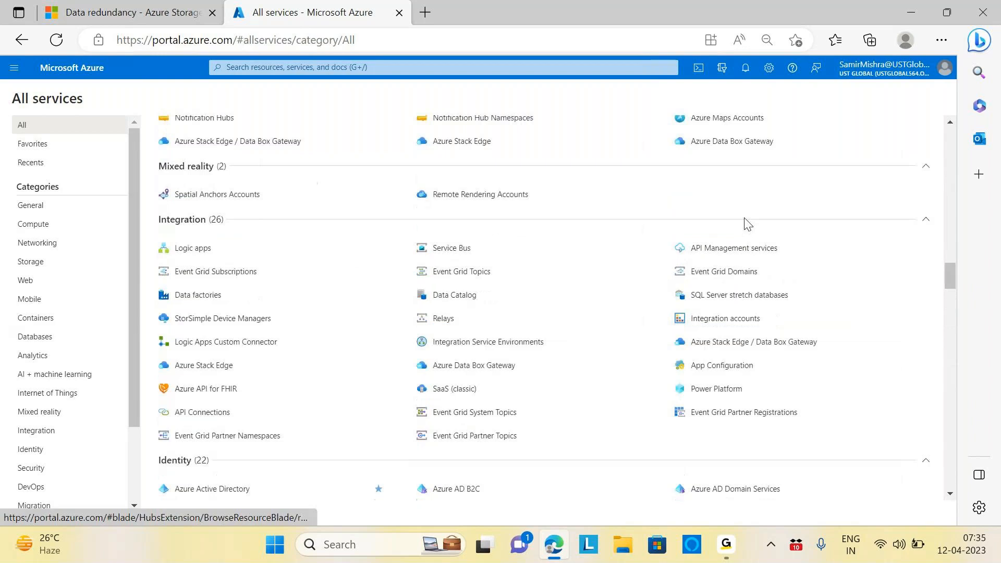
pyautogui.scroll(10, 746, 223)
# Go to the dashboard page and start a new custom dashboard from the template gallery
pyautogui.click(14, 67)
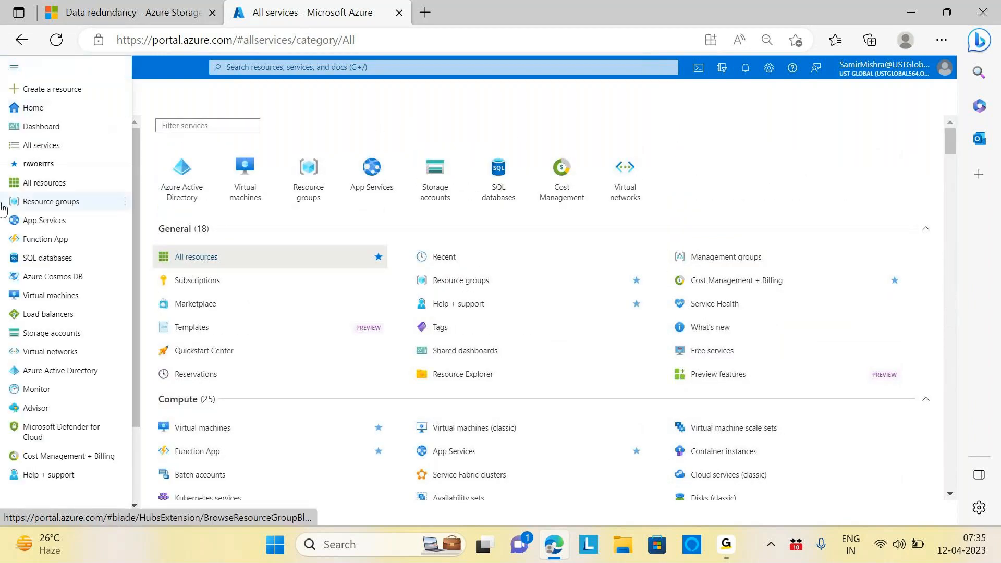
pyautogui.click(47, 129)
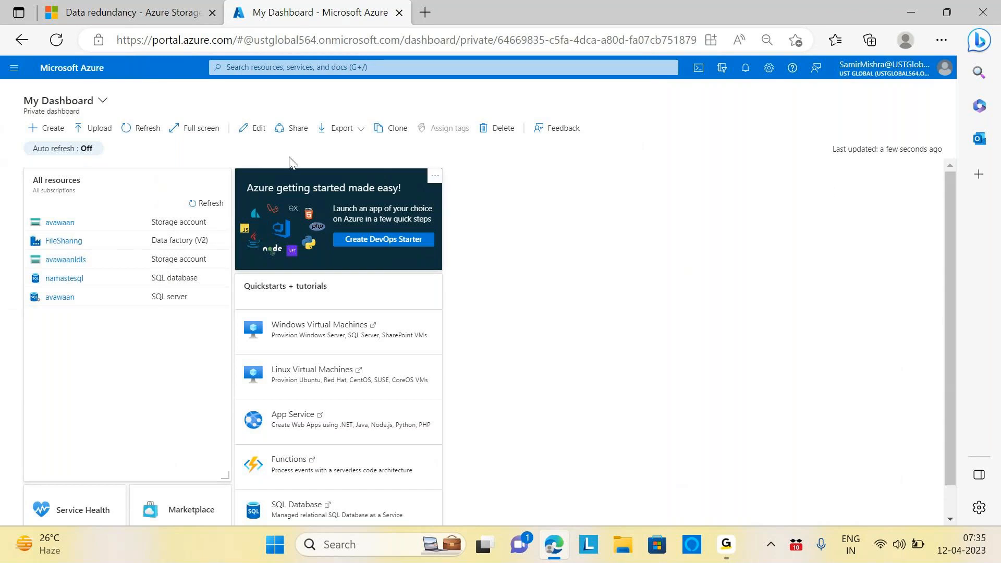
pyautogui.click(54, 137)
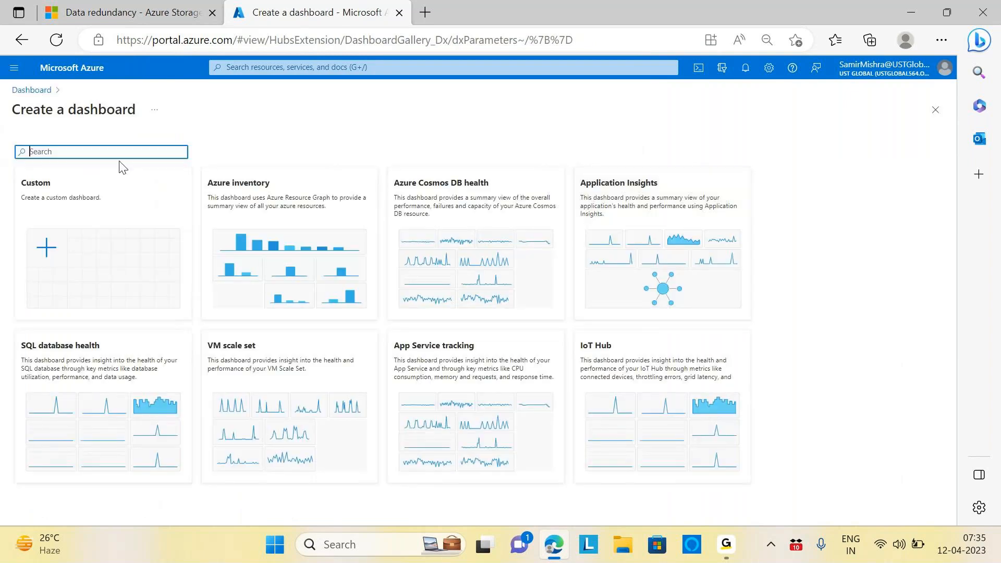
pyautogui.write('Test')
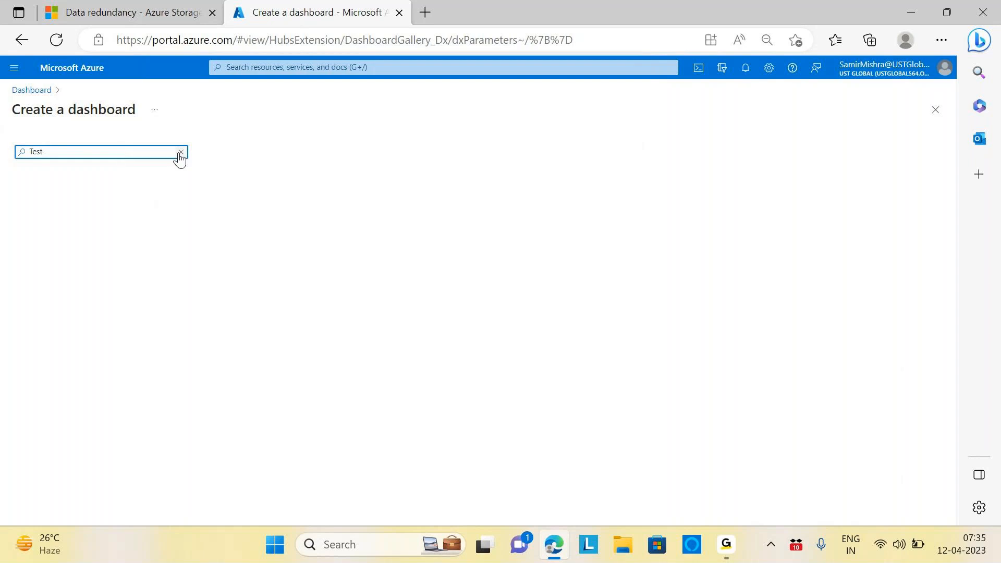
pyautogui.click(181, 154)
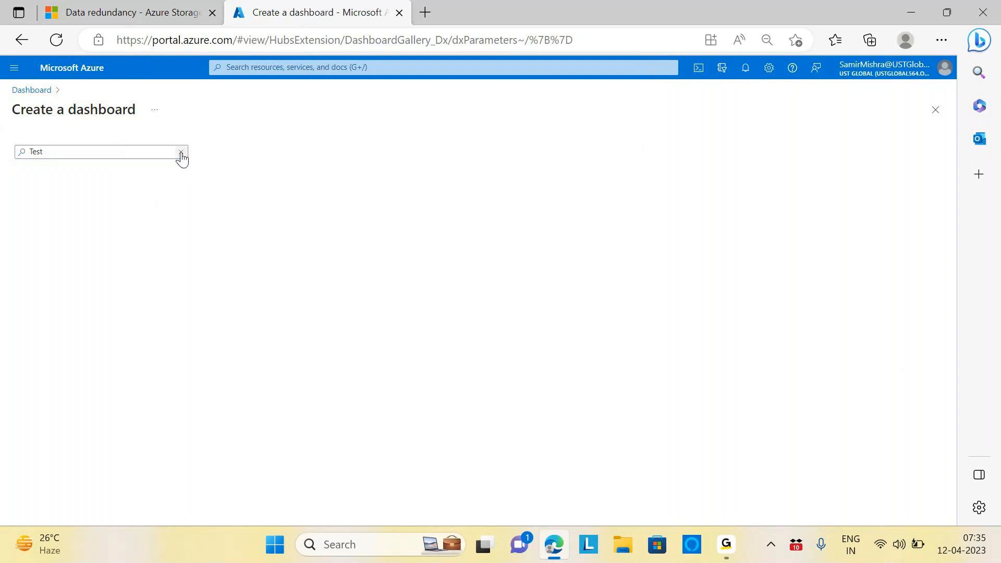
pyautogui.click(28, 289)
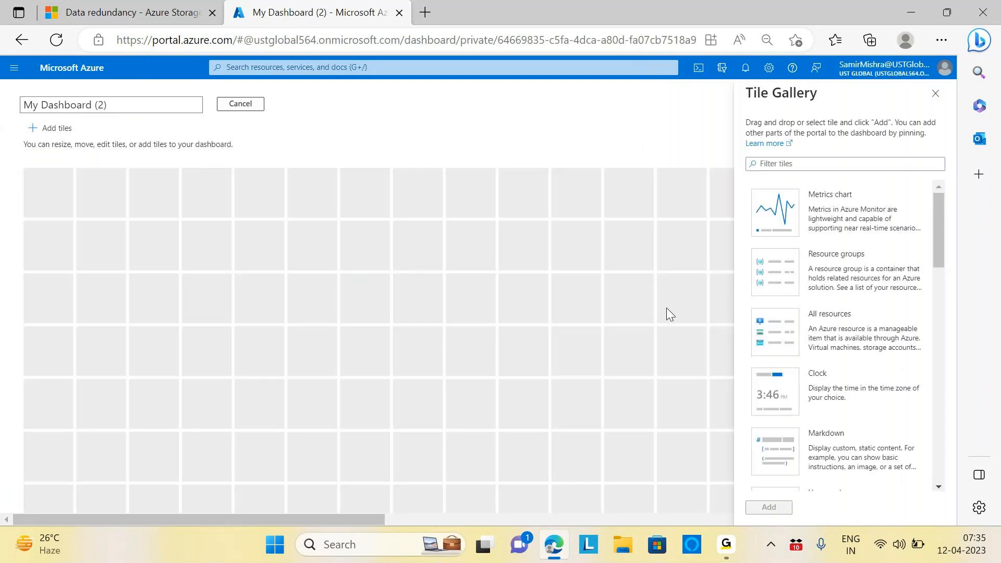
# Rename the new dashboard as Test and leave its editing mode without adding tiles
pyautogui.moveTo(134, 103); pyautogui.dragTo(22, 104)
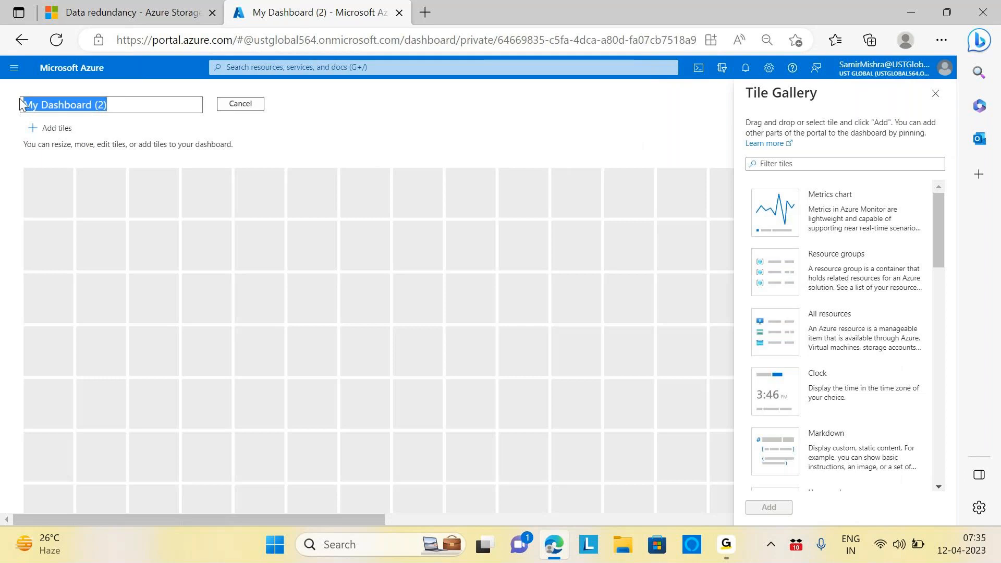
pyautogui.press('BackSpace')
pyautogui.write('Test')
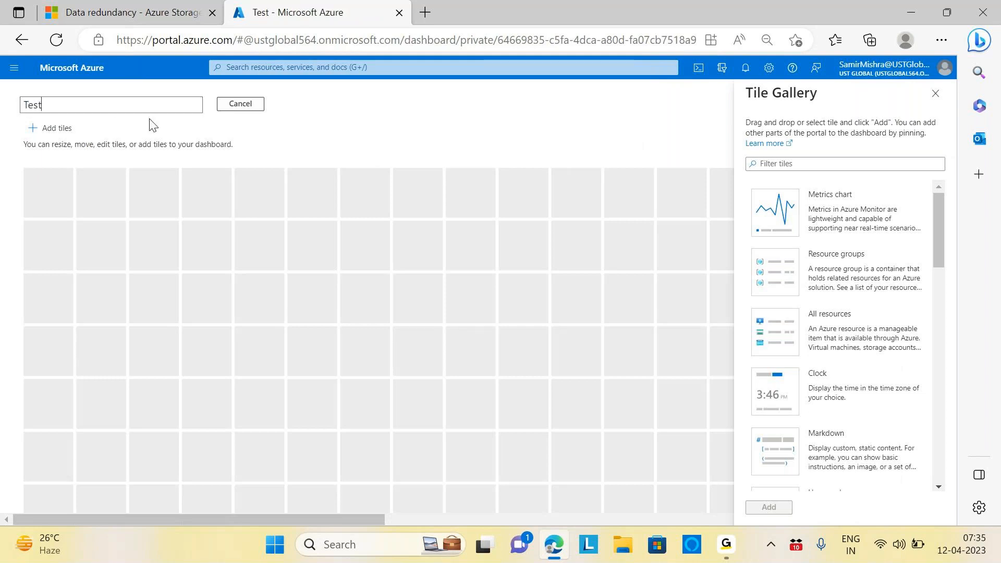
pyautogui.click(140, 128)
pyautogui.click(240, 104)
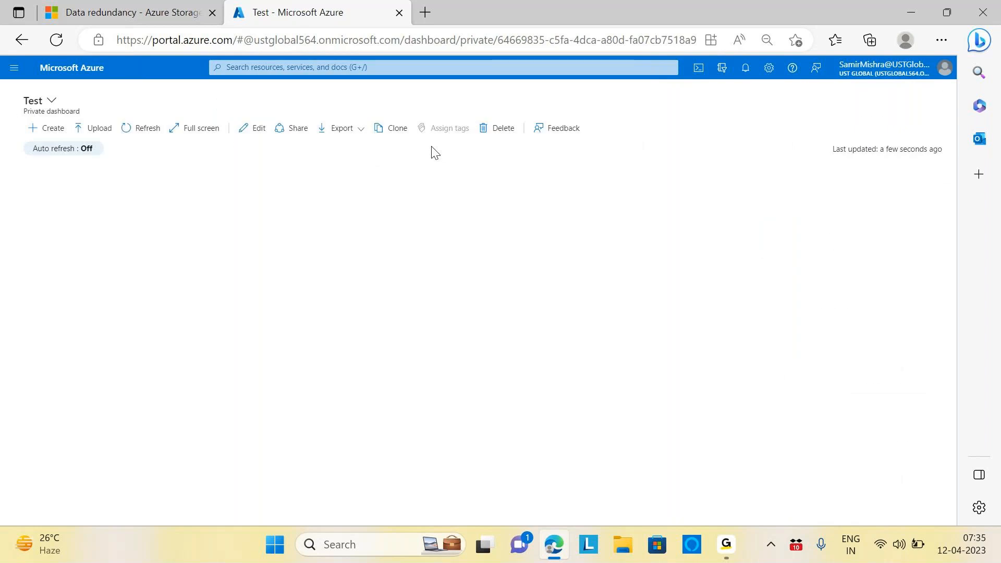
pyautogui.click(16, 70)
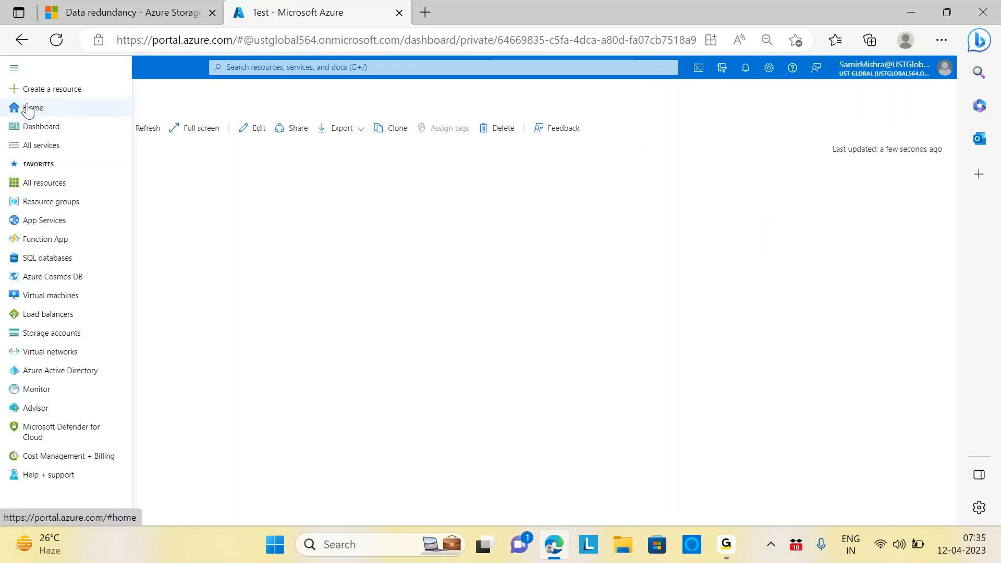
pyautogui.click(54, 131)
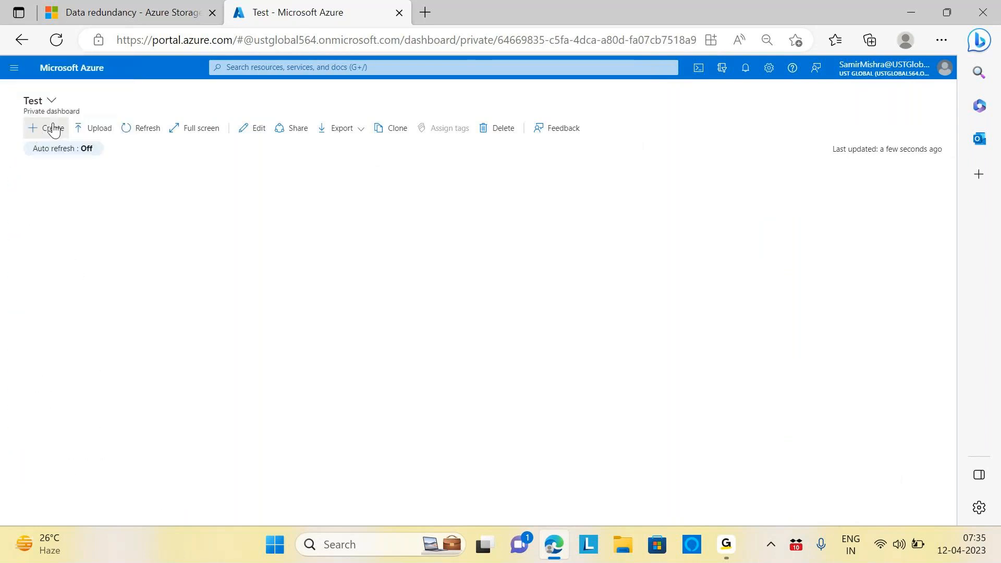
pyautogui.click(55, 130)
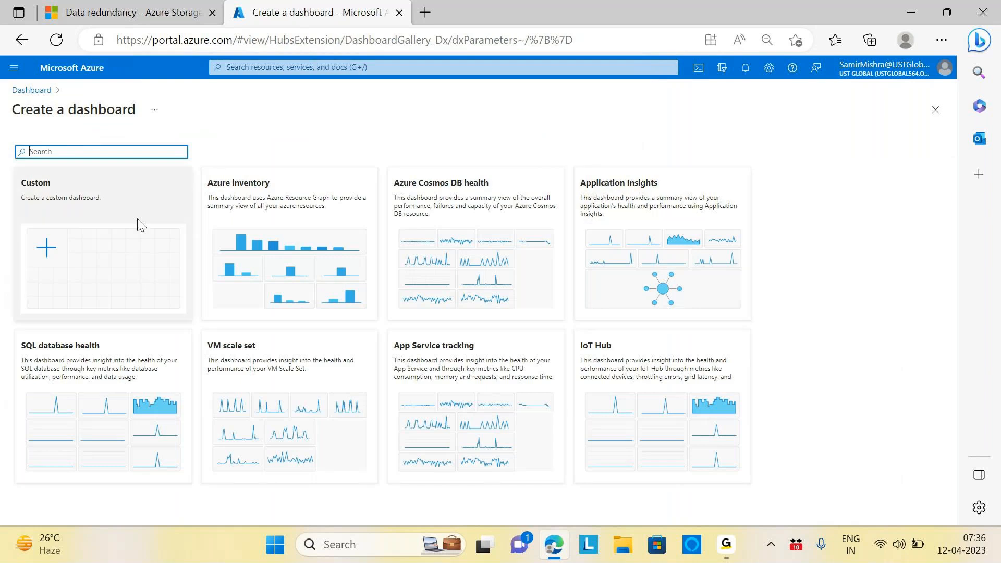
pyautogui.click(26, 92)
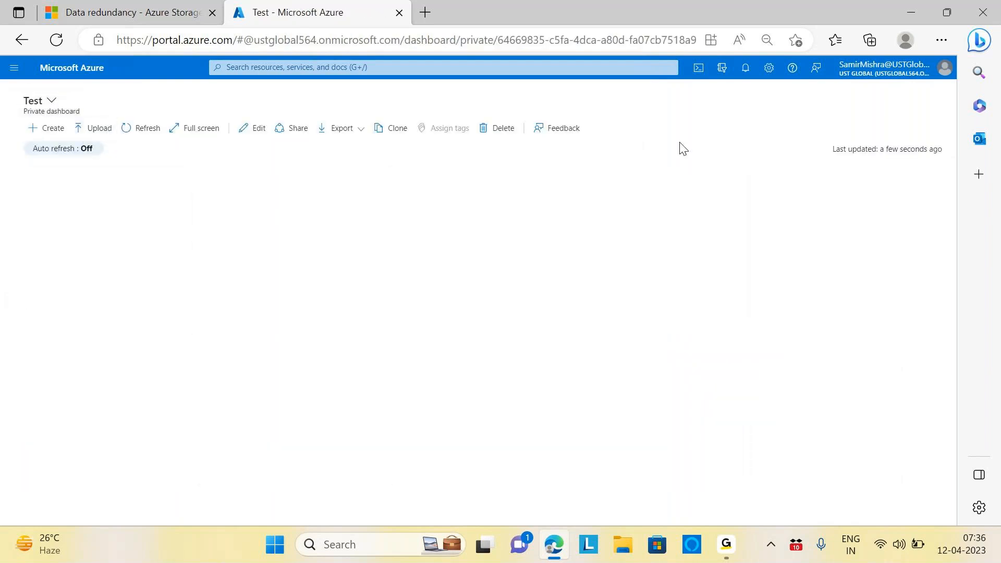
# Switch from the Test dashboard to My Dashboard
pyautogui.click(14, 67)
pyautogui.click(43, 128)
pyautogui.click(51, 101)
pyautogui.click(74, 146)
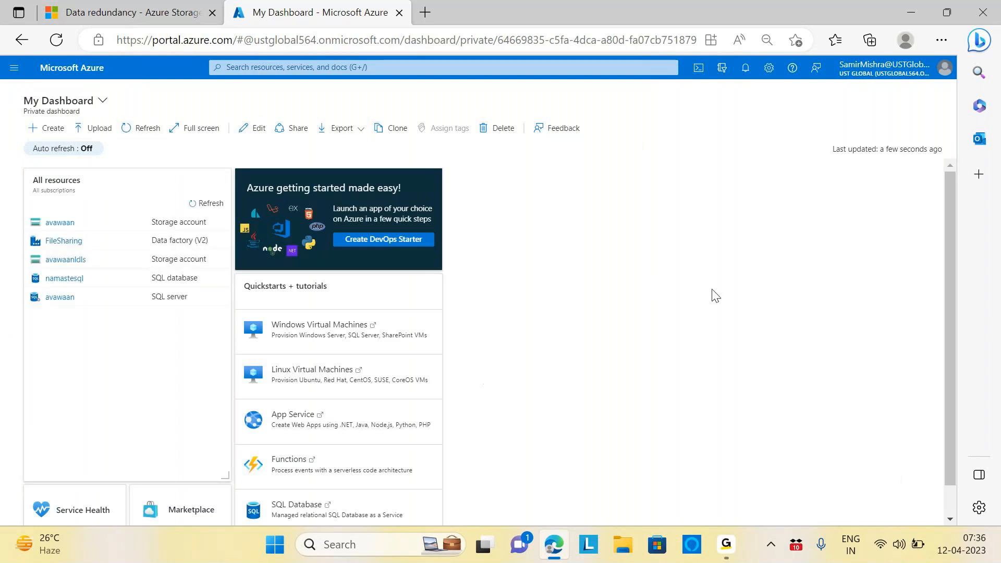
# Start another custom dashboard and look through the tiles that can be added to it
pyautogui.click(53, 130)
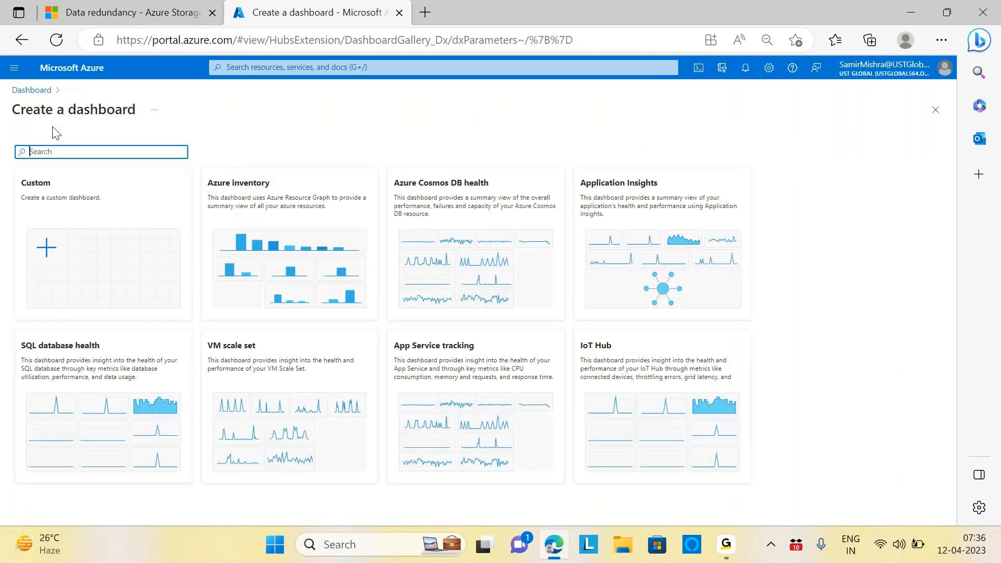
pyautogui.click(73, 265)
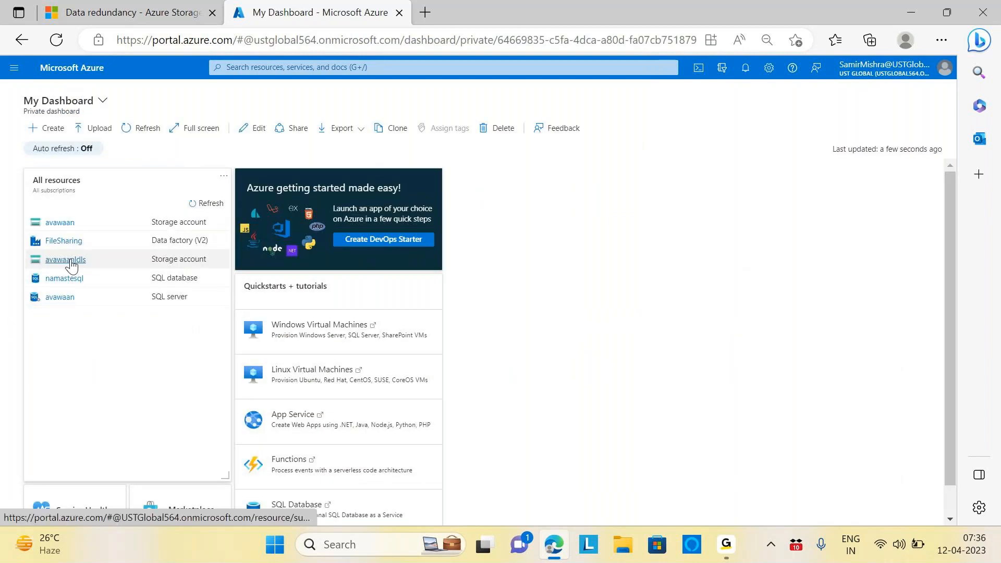
pyautogui.scroll(-5, 903, 290)
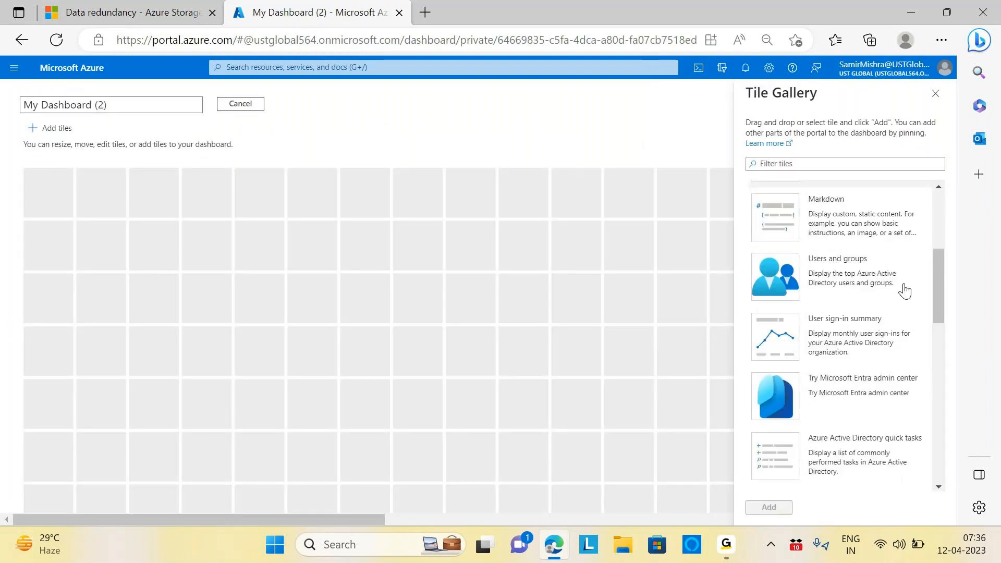
pyautogui.scroll(-2, 899, 286)
pyautogui.scroll(7, 905, 286)
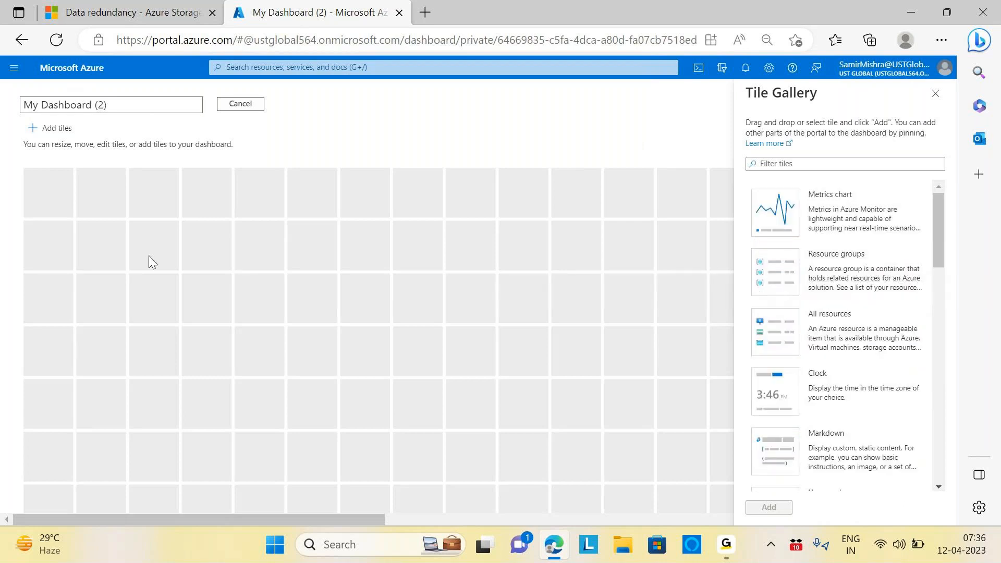
# Add the Resource groups tile to the dashboard and shrink it to two columns by three rows
pyautogui.click(834, 274)
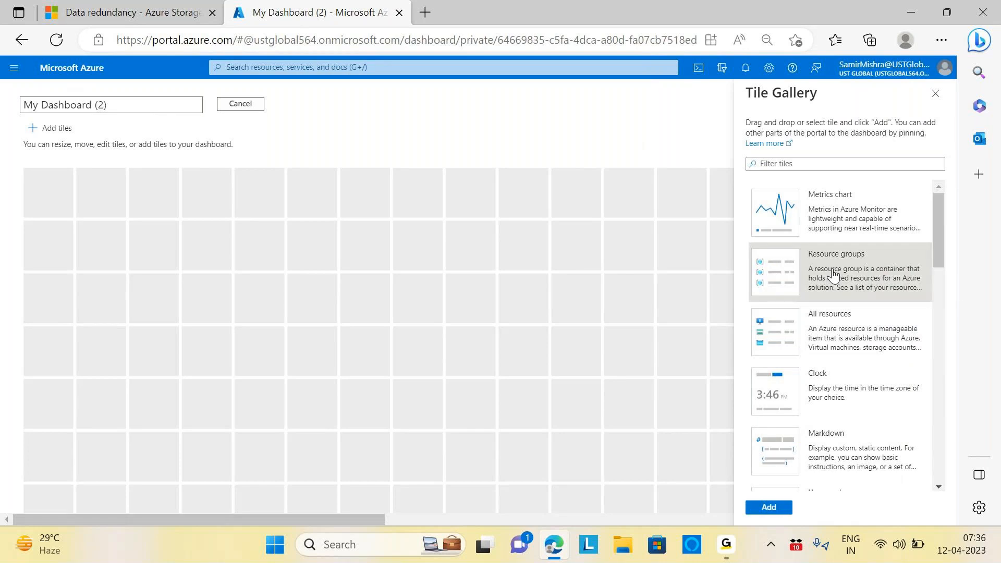
pyautogui.click(788, 504)
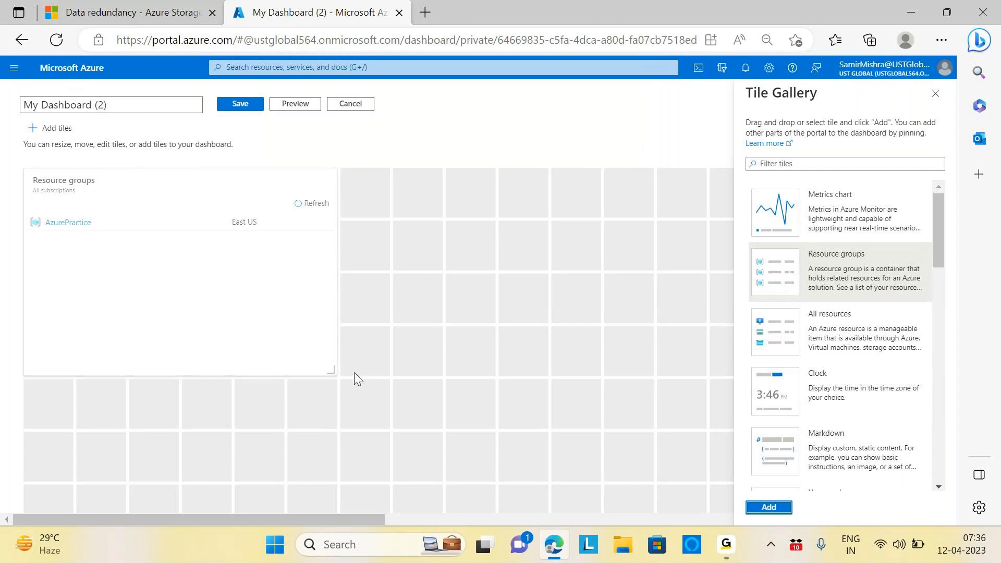
pyautogui.moveTo(333, 370); pyautogui.dragTo(123, 269)
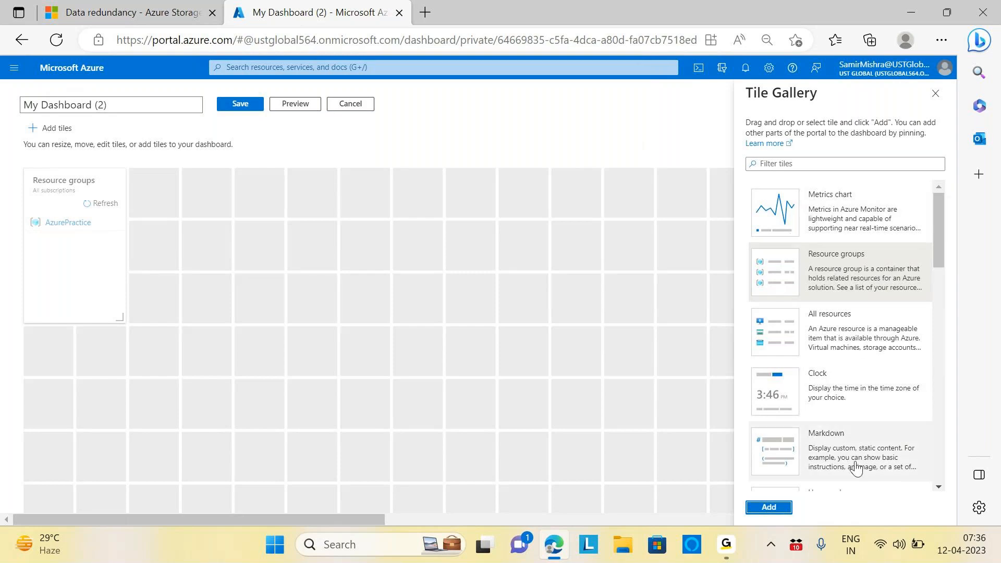
# Add the Users and groups tile to the dashboard
pyautogui.scroll(-5, 865, 376)
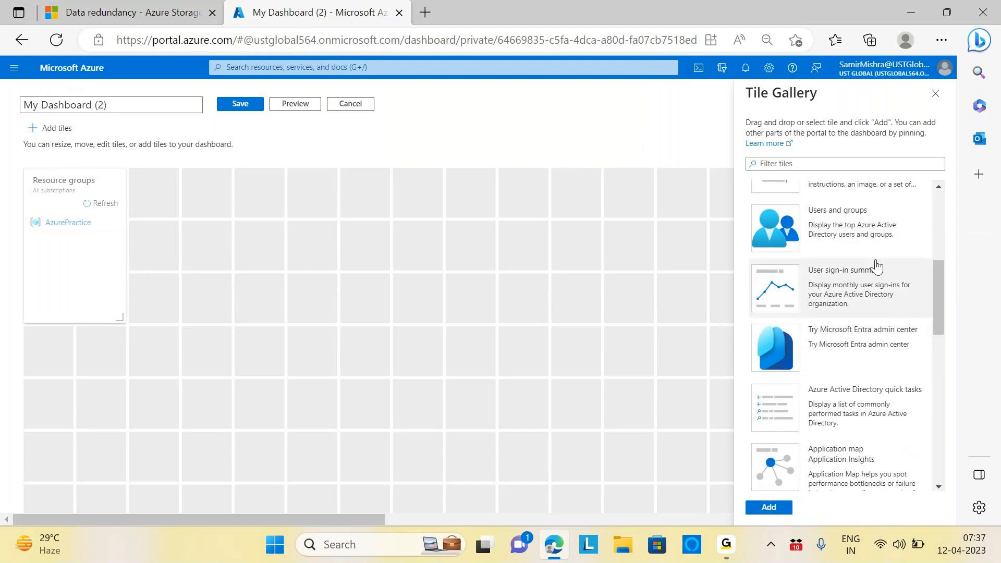
pyautogui.click(860, 226)
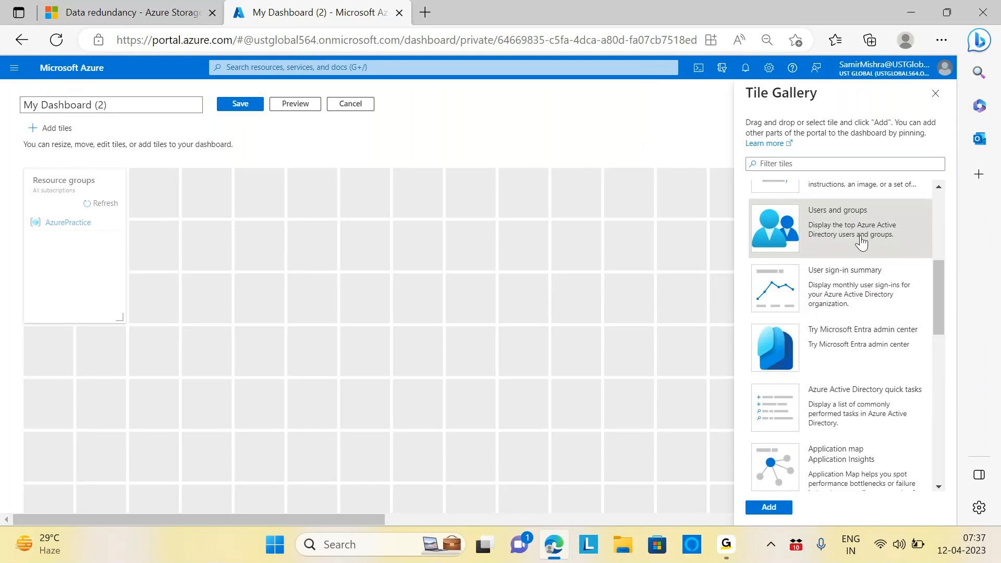
pyautogui.click(790, 508)
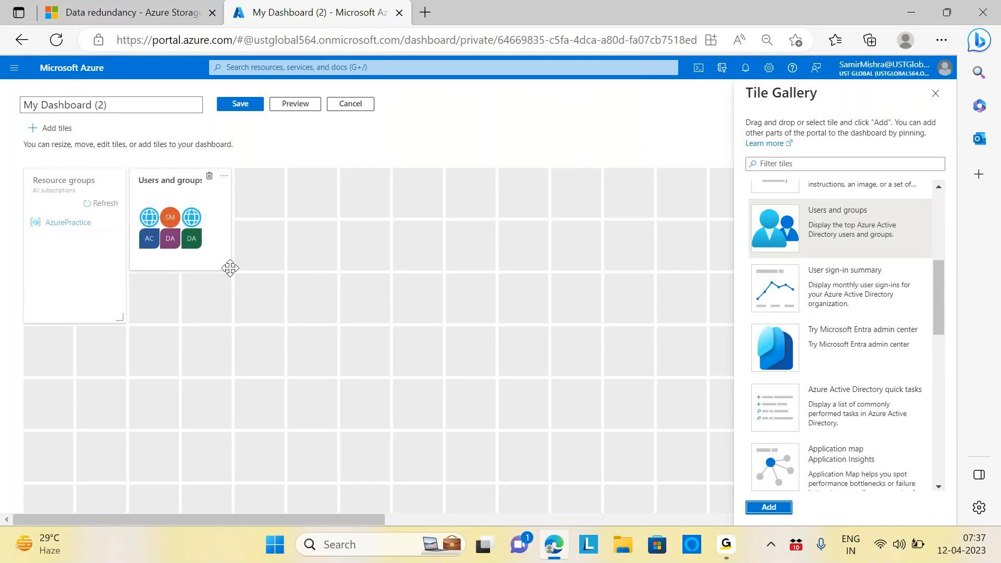
# Rename the new dashboard as Test1 and save it
pyautogui.moveTo(123, 105); pyautogui.dragTo(2, 102)
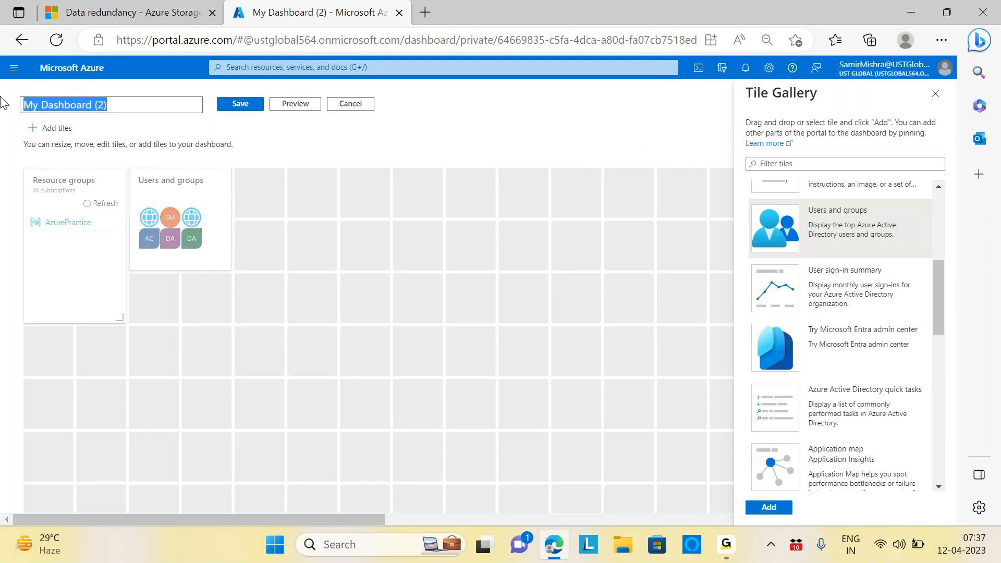
pyautogui.write('Test1')
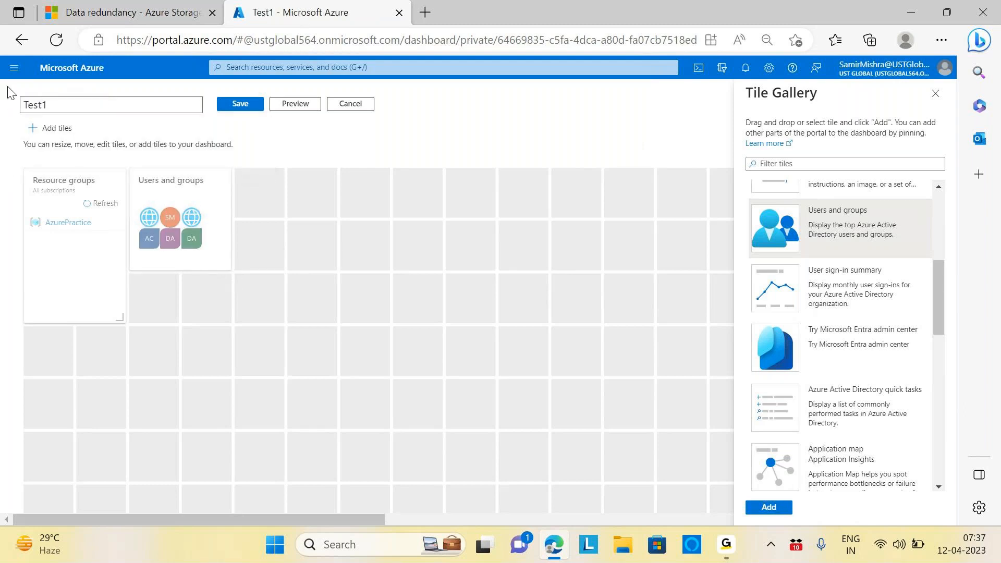
pyautogui.click(243, 100)
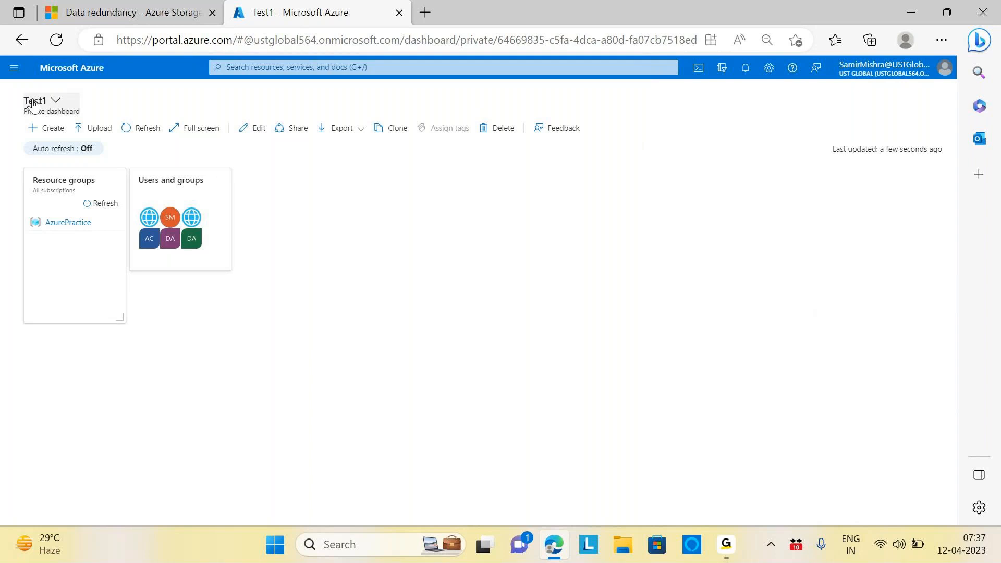
# View the full Resource groups list from the Test1 dashboard's tile, and return to the dashboard
pyautogui.click(14, 69)
pyautogui.click(47, 128)
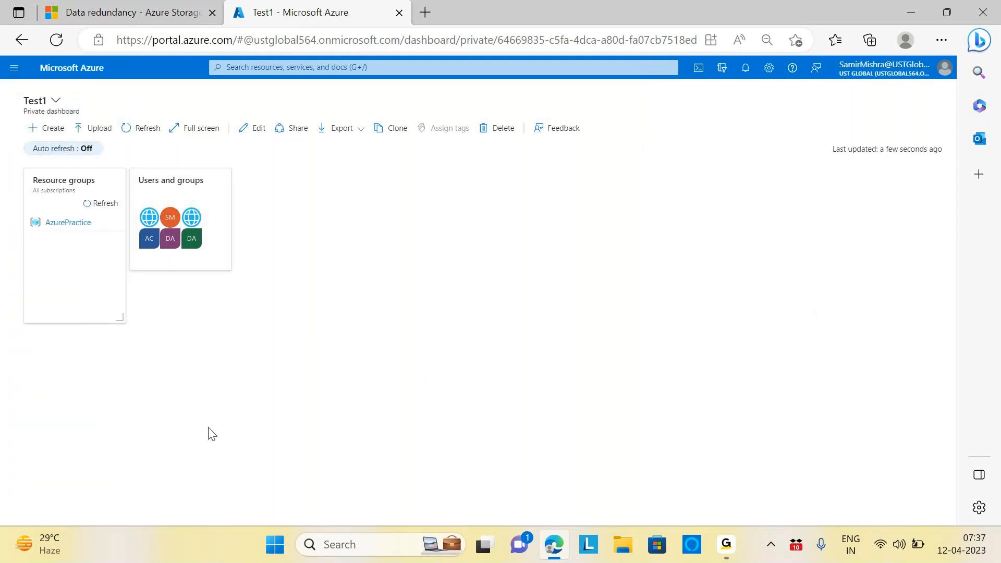
pyautogui.click(74, 239)
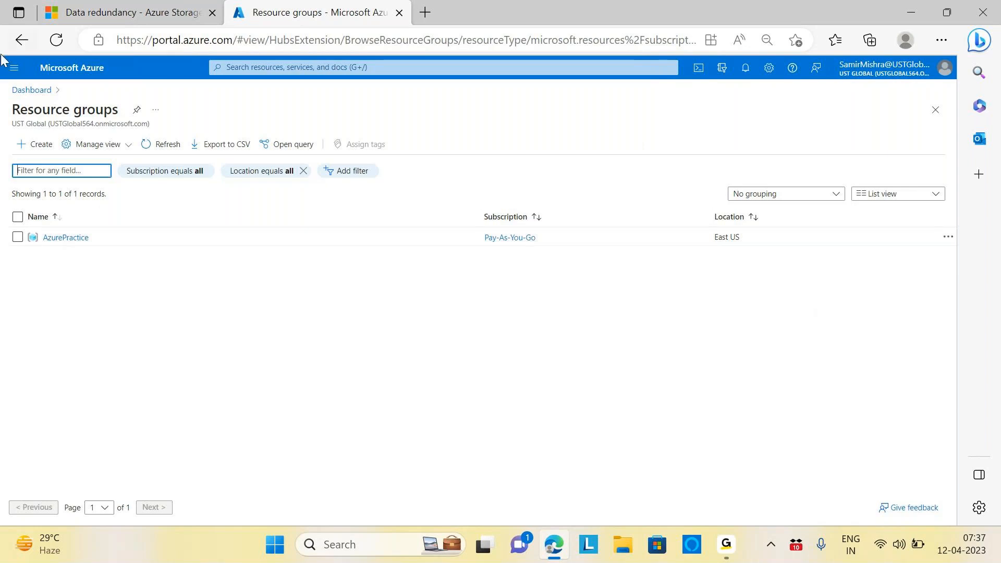
pyautogui.click(15, 68)
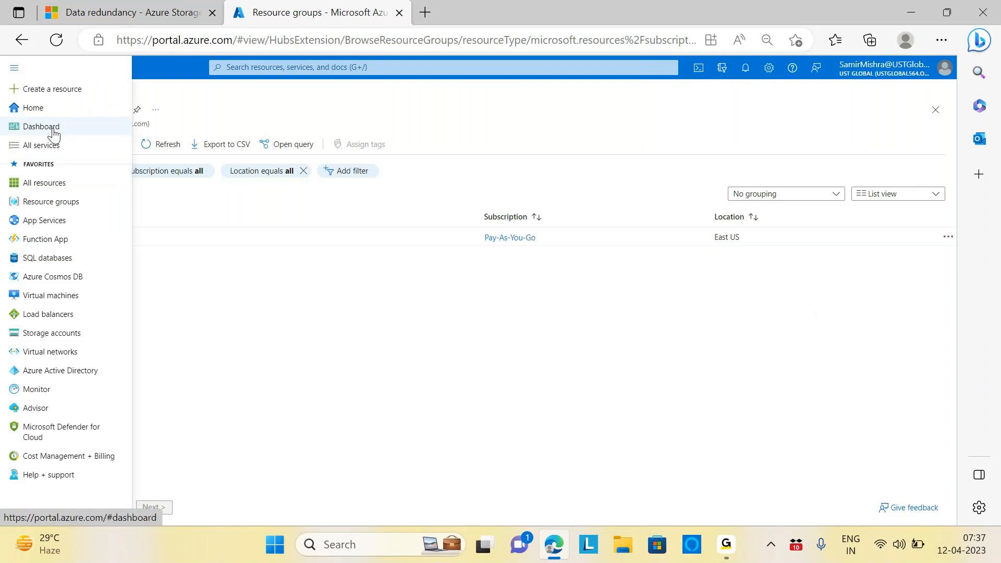
pyautogui.click(47, 134)
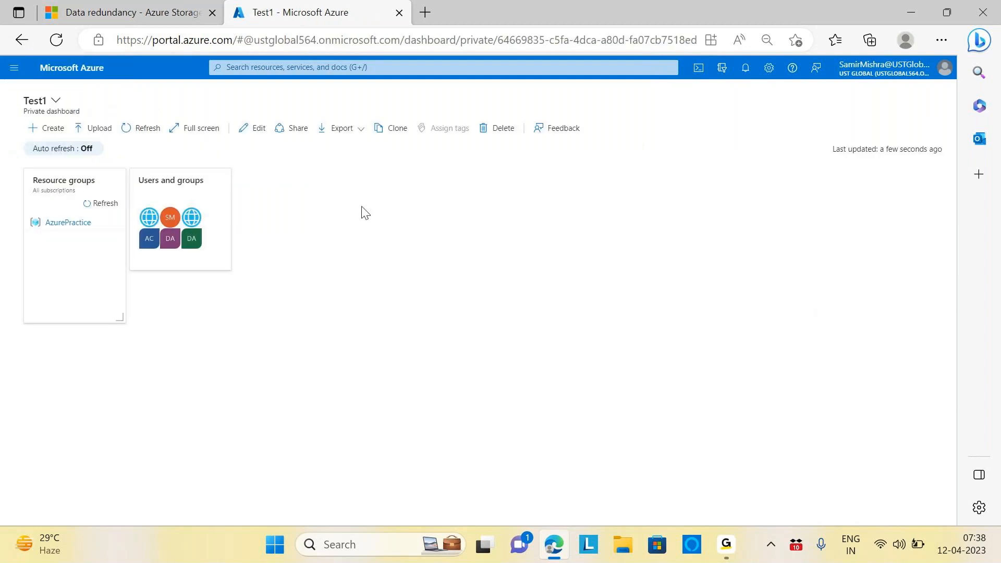
# Look through the tiles available for the Test1 dashboard in edit mode, and leave editing without changing anything
pyautogui.click(257, 138)
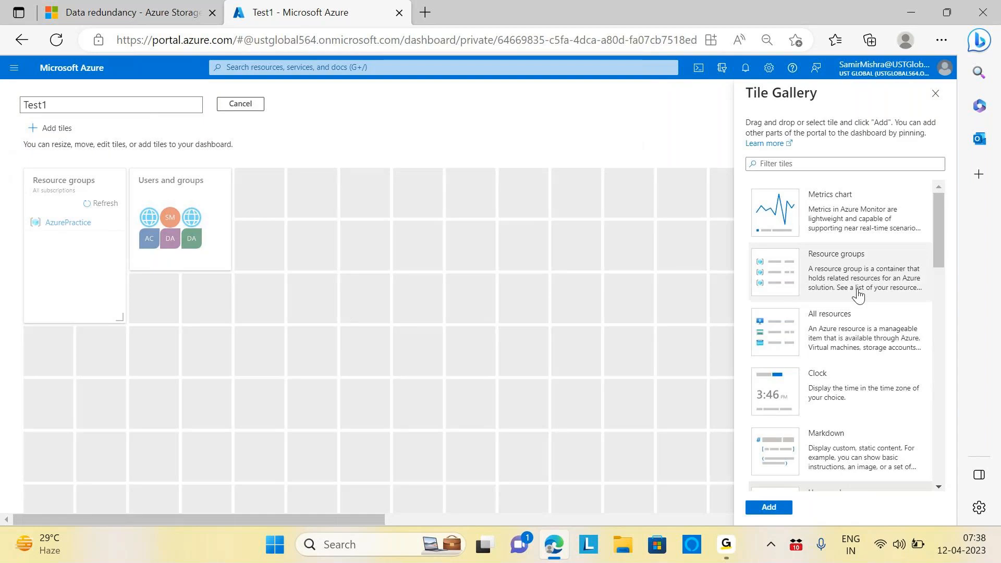
pyautogui.scroll(-10, 858, 295)
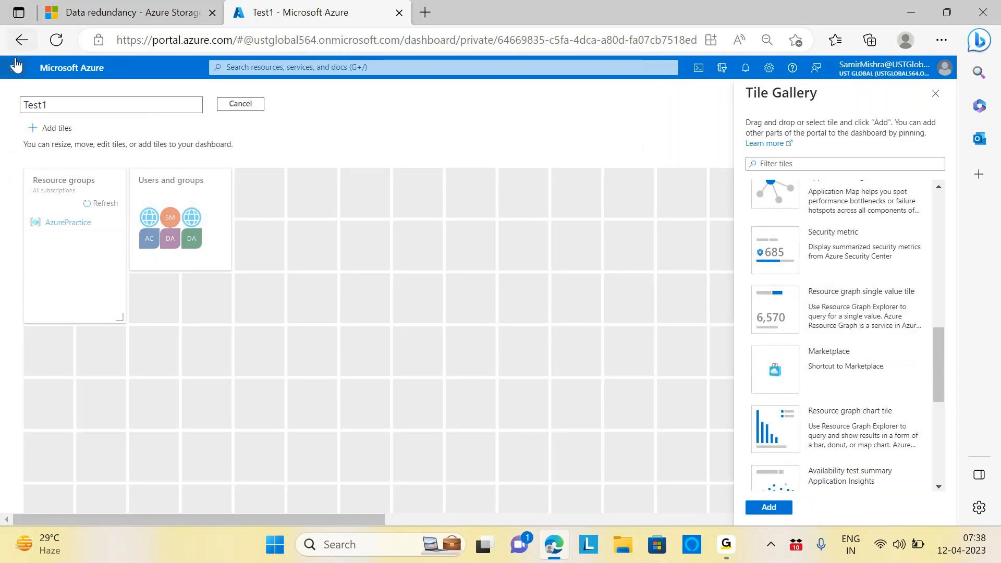
pyautogui.click(247, 104)
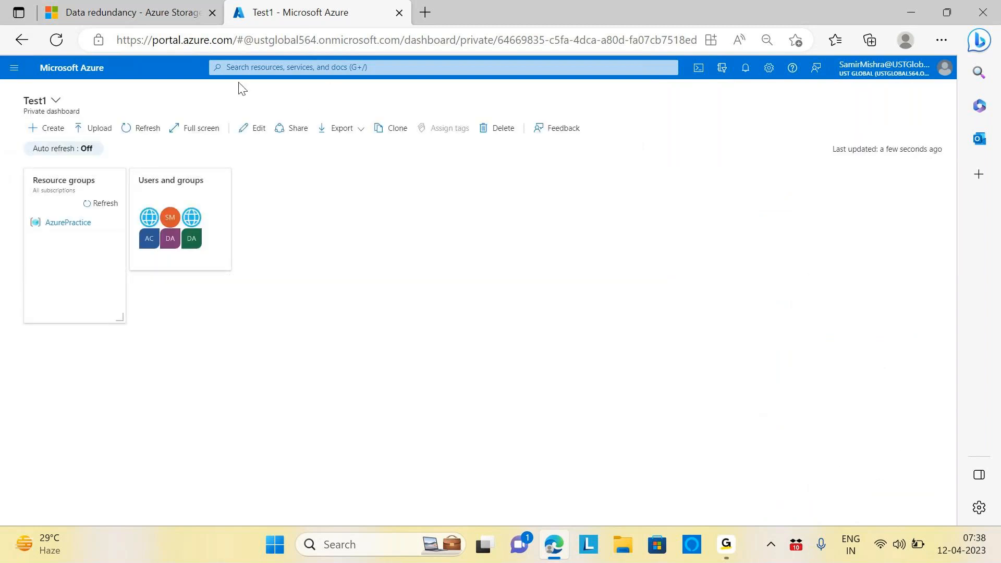
pyautogui.click(15, 69)
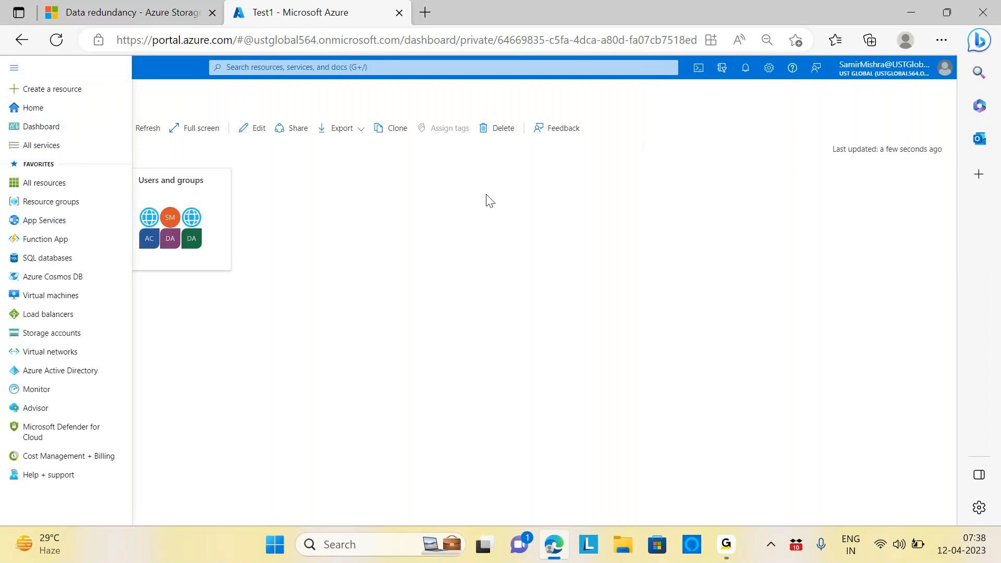
pyautogui.click(483, 95)
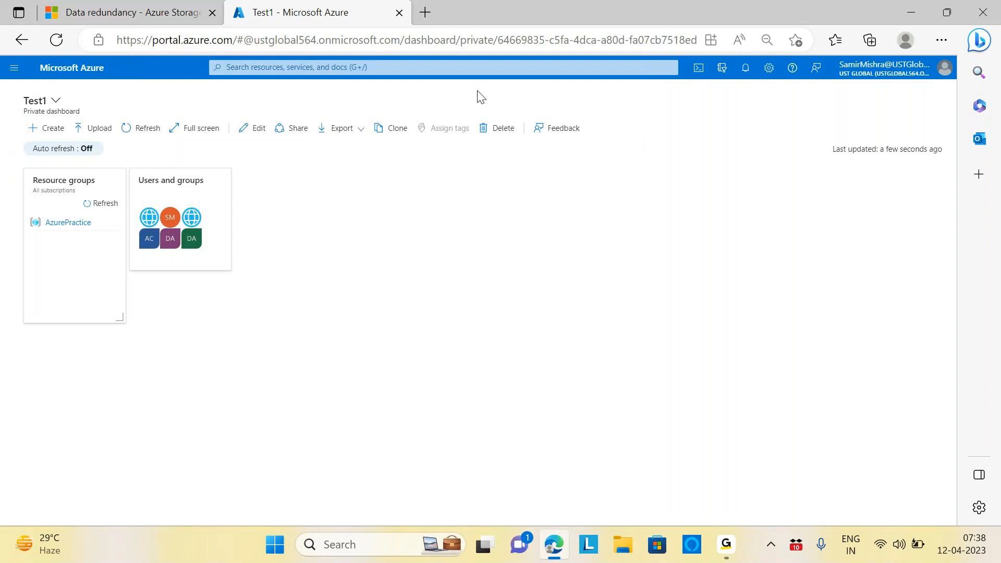
# Open the Resource groups service from the favorites, and go back to the Test1 dashboard
pyautogui.click(14, 67)
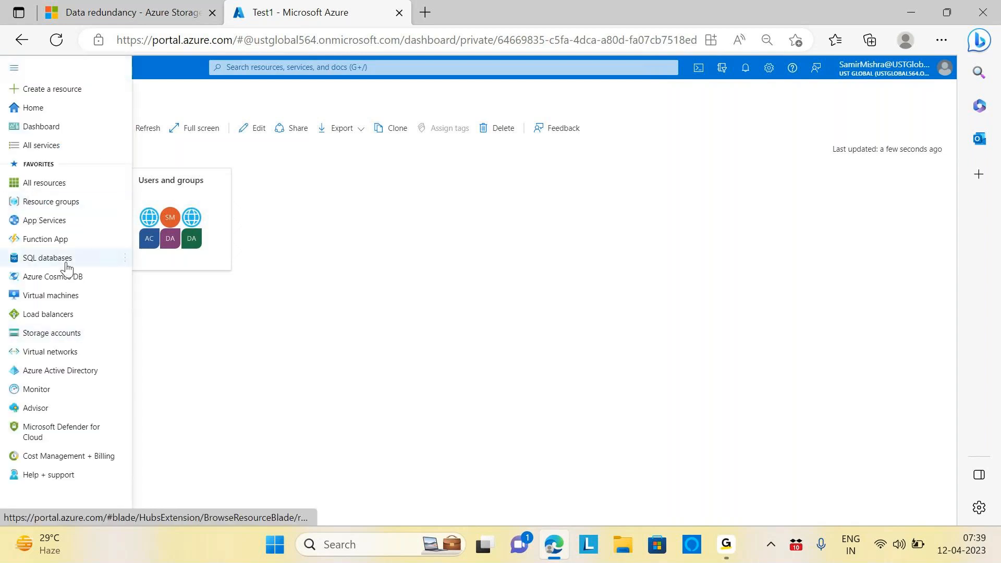
pyautogui.click(51, 202)
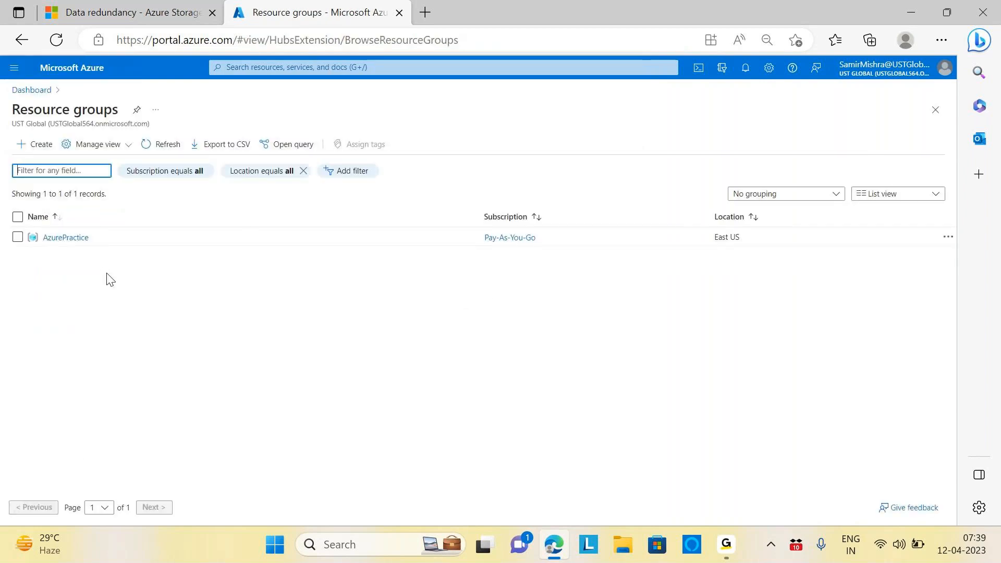
pyautogui.click(15, 68)
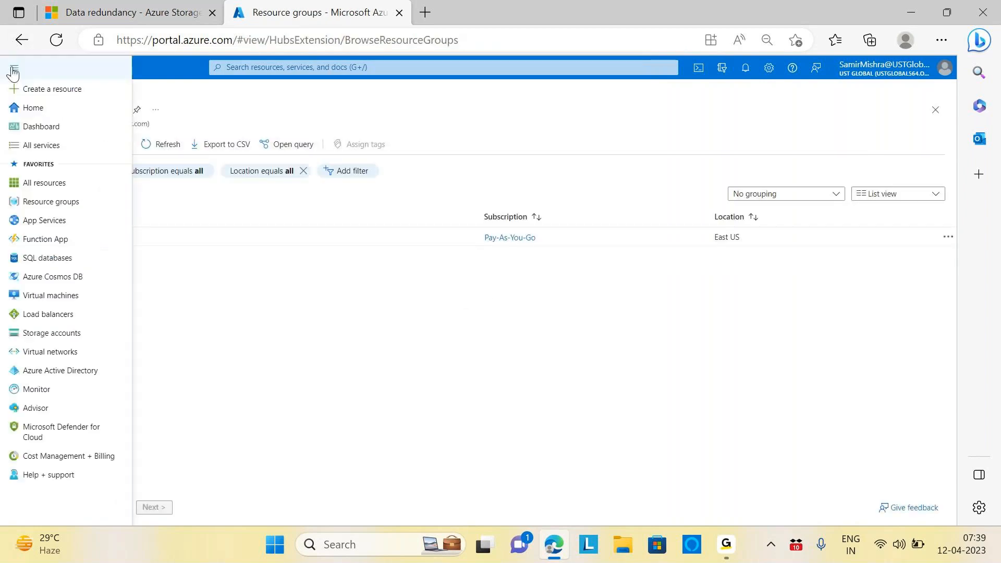
pyautogui.click(41, 127)
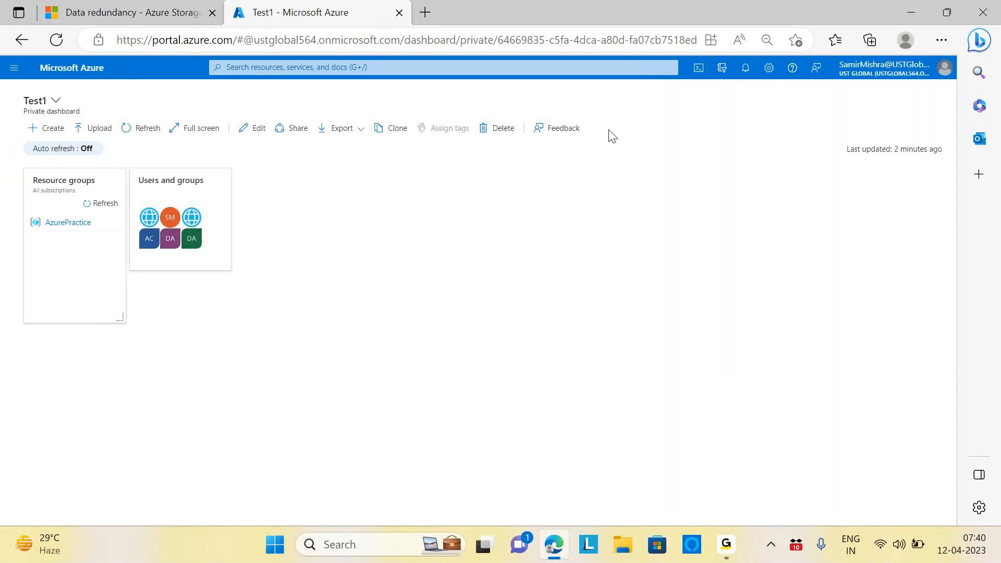
# Delete the Test1 dashboard and confirm the deletion
pyautogui.click(500, 130)
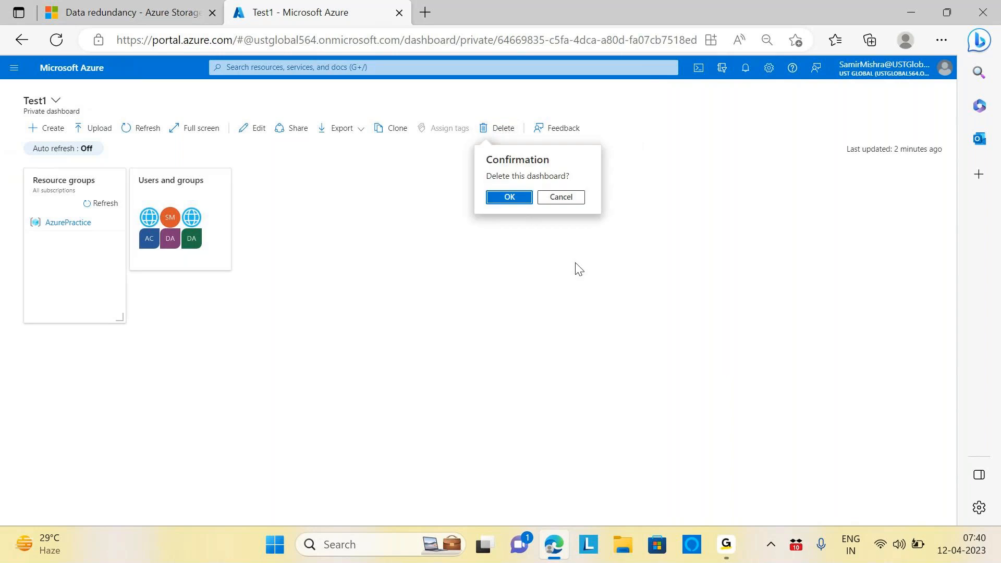
pyautogui.click(511, 197)
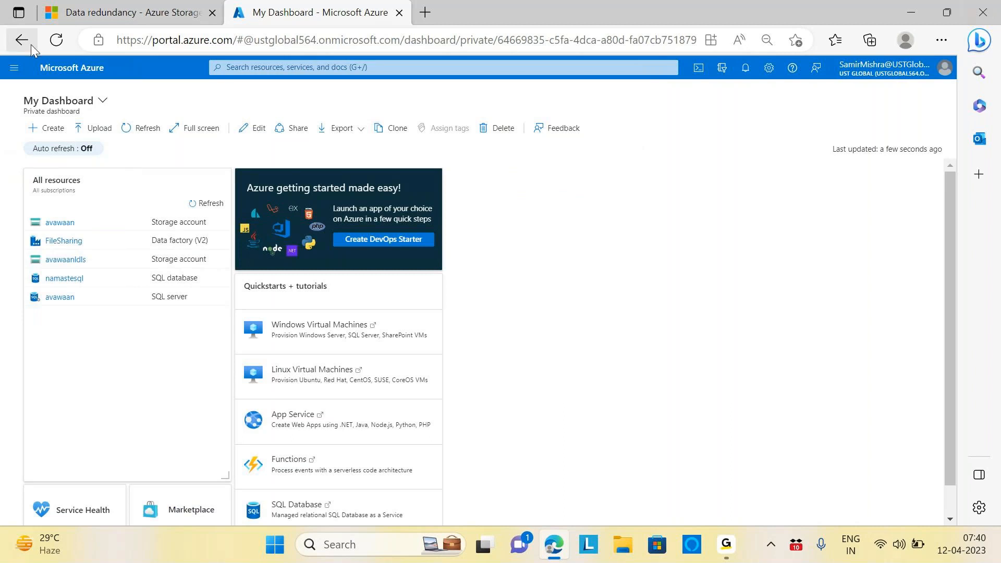
# Open Cost Management + Billing and examine the billed amount, invoices over time and subscriptions in its overview
pyautogui.click(14, 67)
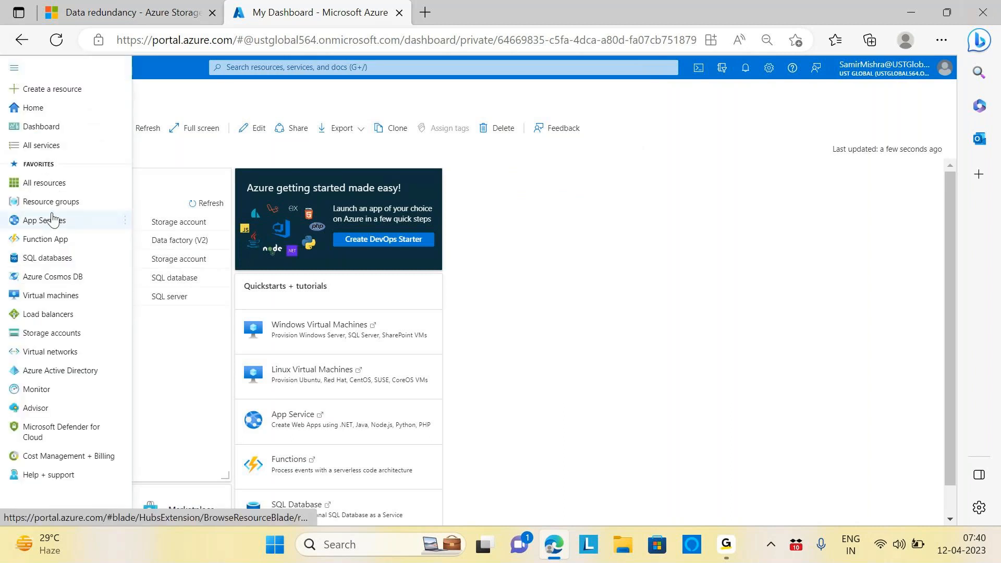
pyautogui.moveTo(49, 222)
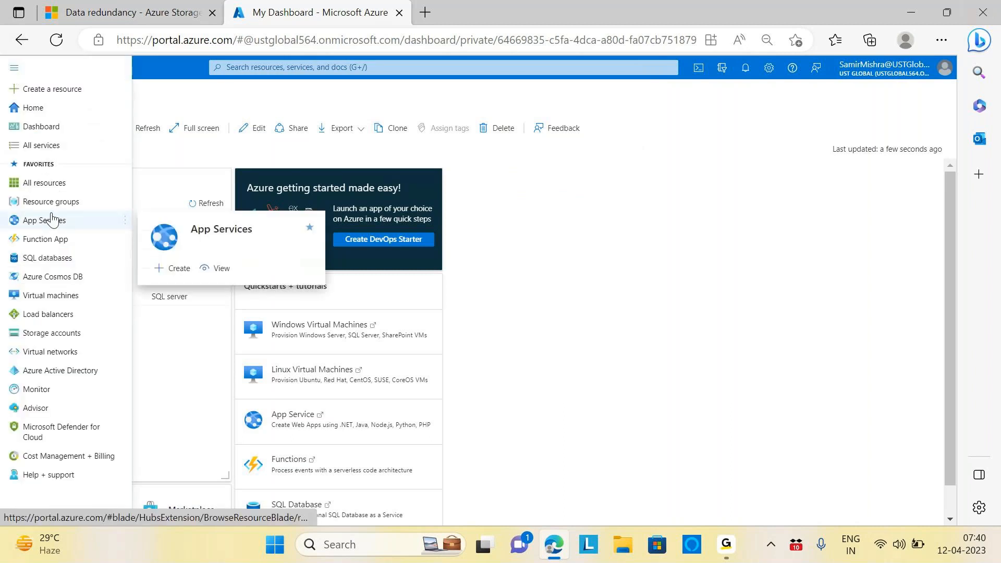
pyautogui.click(68, 456)
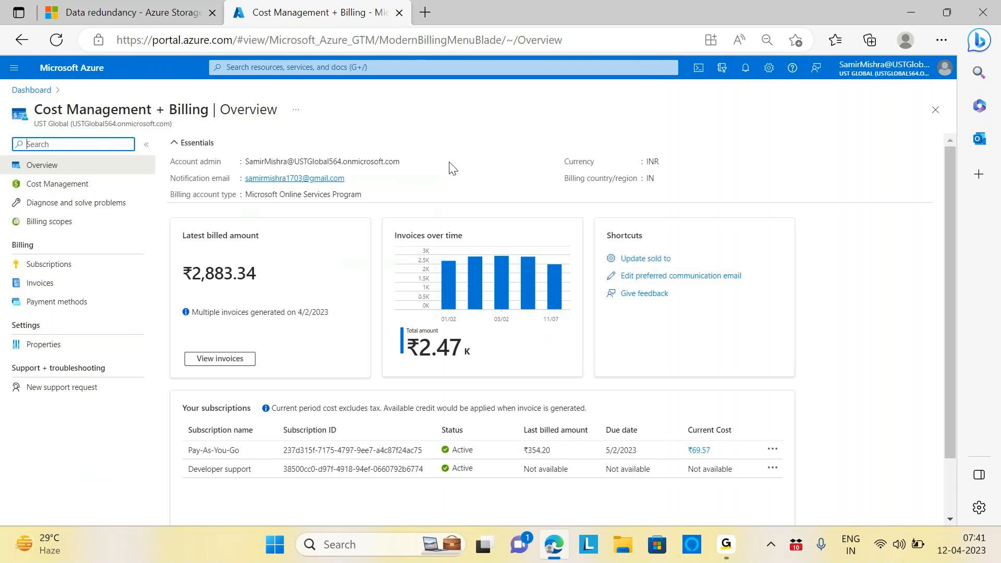
pyautogui.scroll(-1, 448, 164)
pyautogui.scroll(-1, 450, 168)
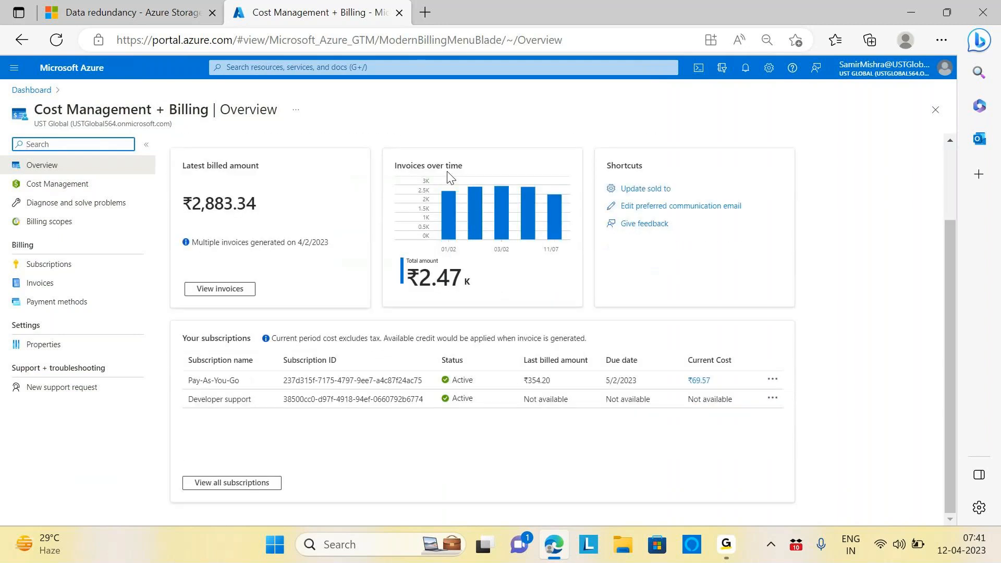
pyautogui.scroll(2, 450, 178)
pyautogui.scroll(-2, 451, 178)
pyautogui.scroll(2, 451, 178)
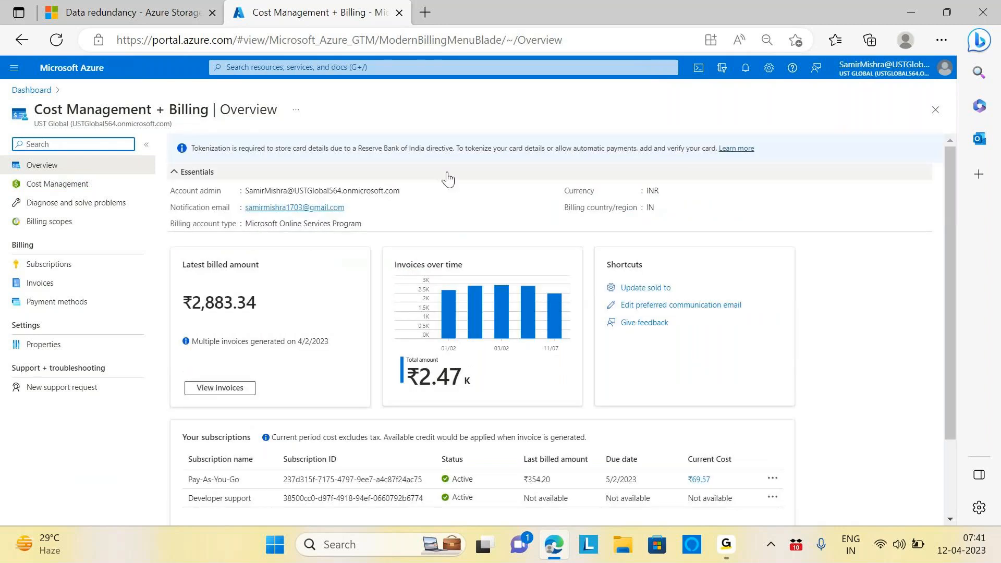
# Leave Cost Management + Billing for the dashboard and go on to the portal's Home page
pyautogui.click(15, 68)
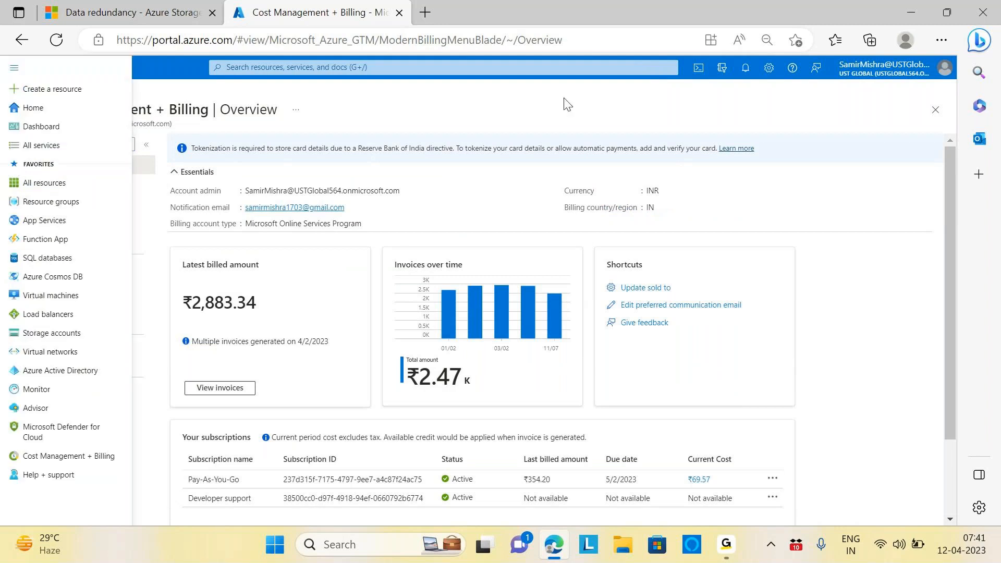
pyautogui.click(440, 113)
pyautogui.click(36, 88)
pyautogui.click(15, 69)
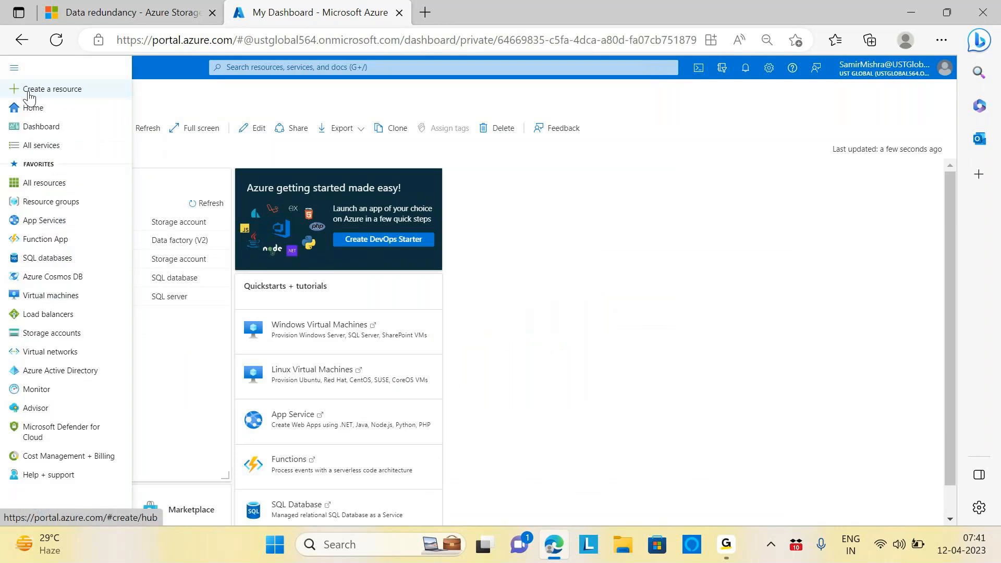
pyautogui.click(26, 104)
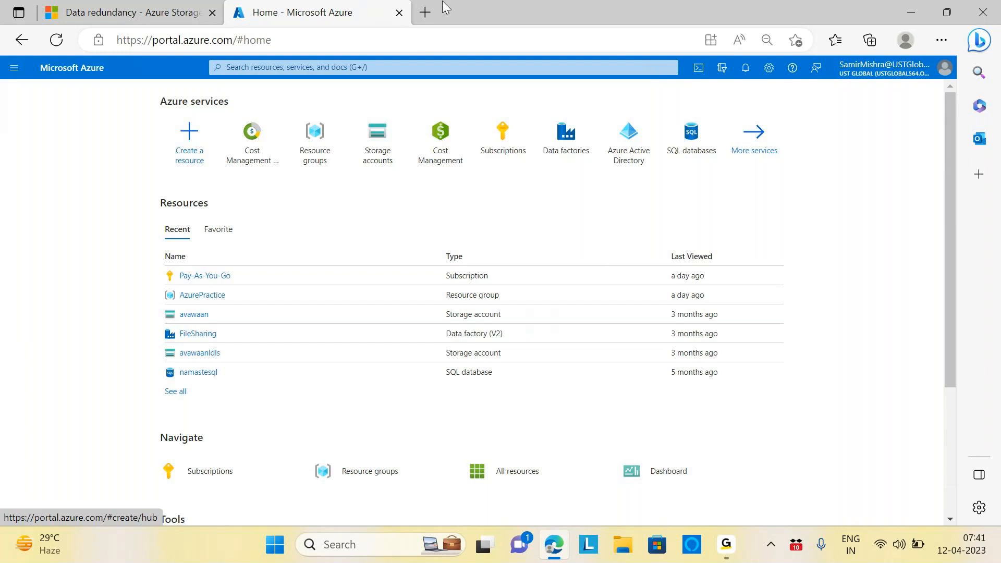
# Search the portal for "mana" and open the Management groups service
pyautogui.click(380, 65)
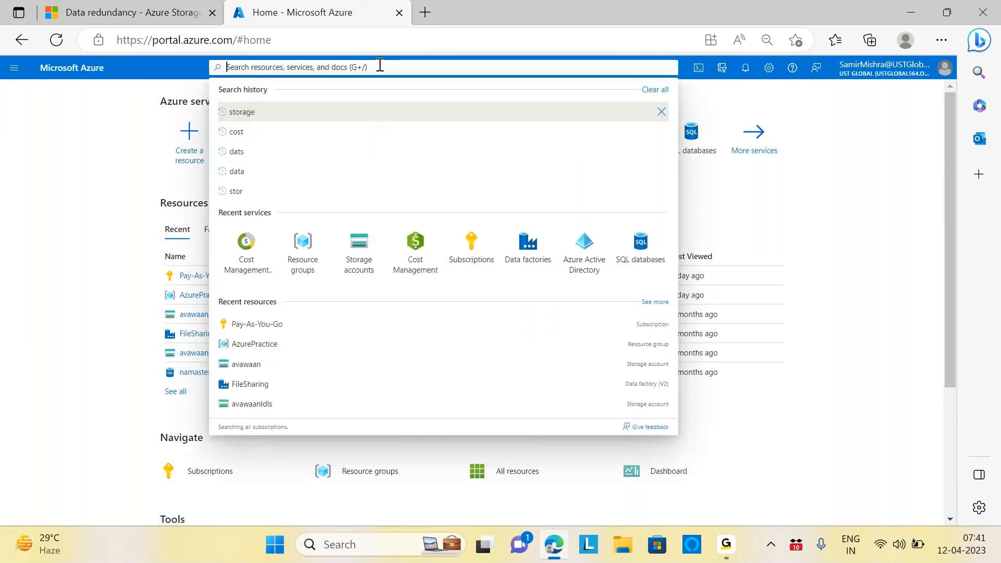
pyautogui.write('mana')
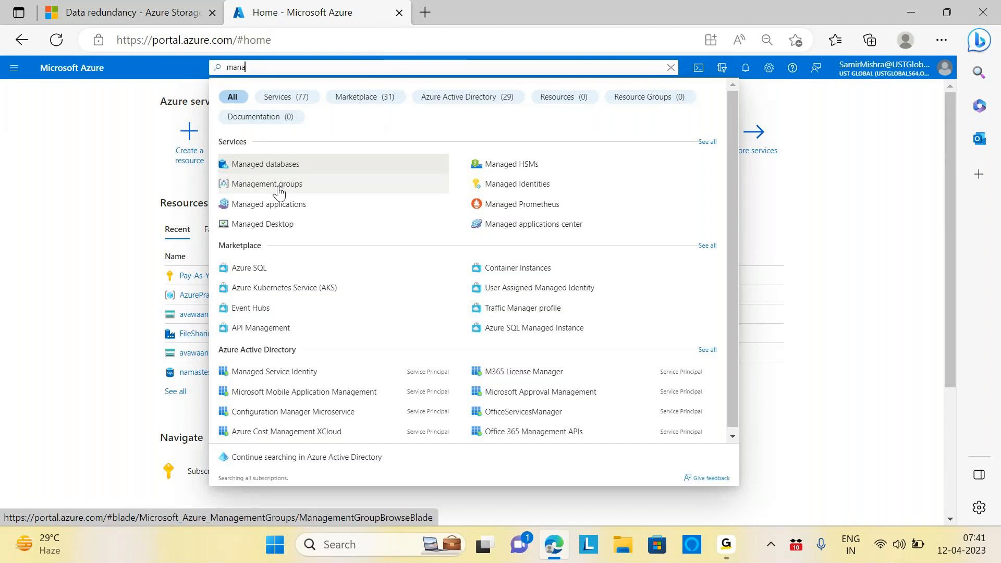
pyautogui.click(279, 193)
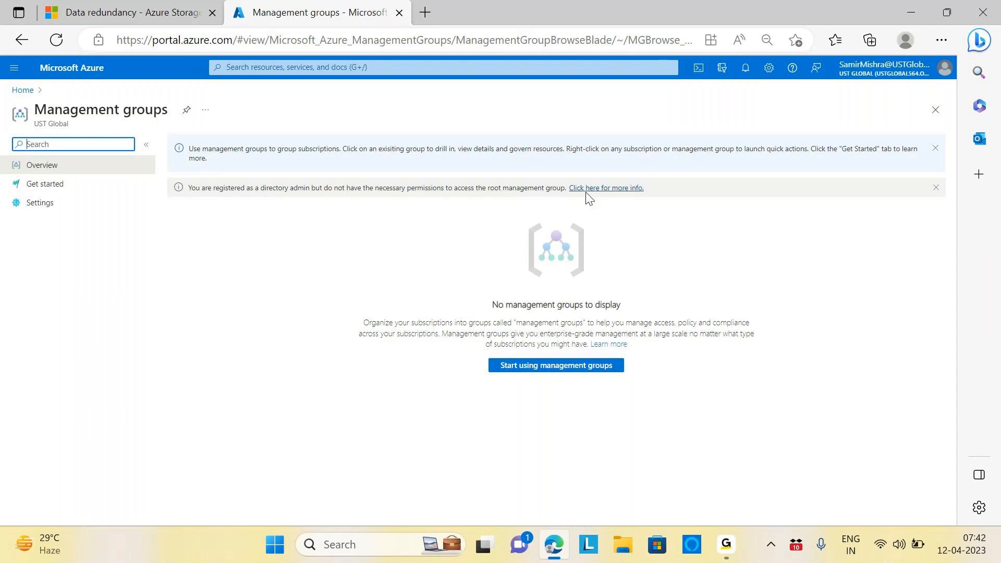
# Search the portal for "sub" and open the Subscriptions service
pyautogui.click(330, 68)
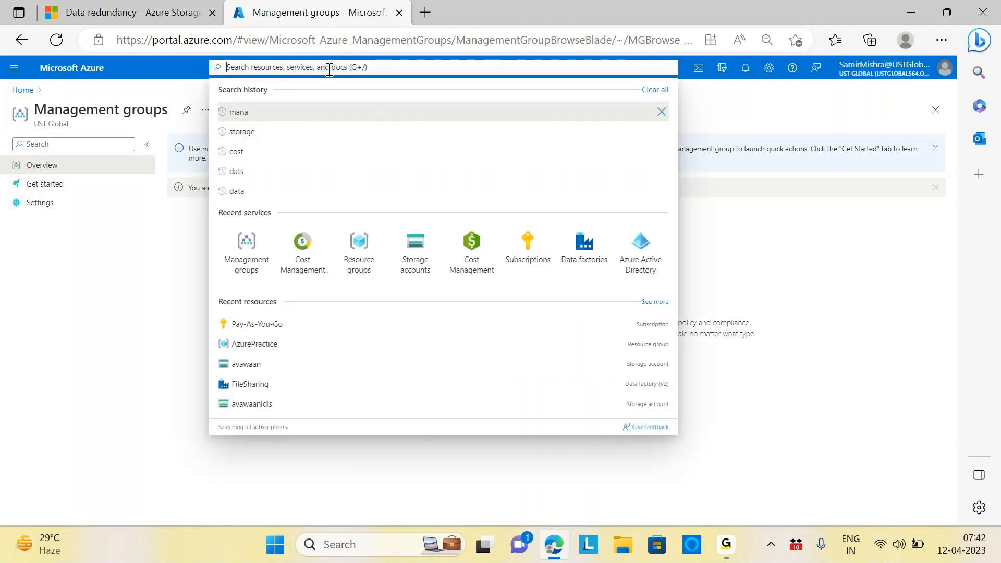
pyautogui.write('sub')
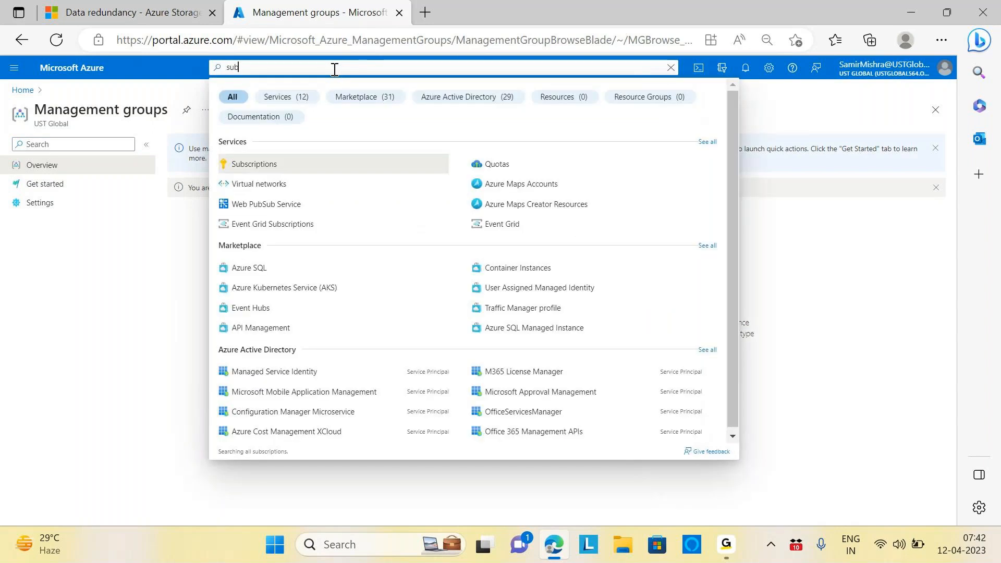
pyautogui.click(254, 166)
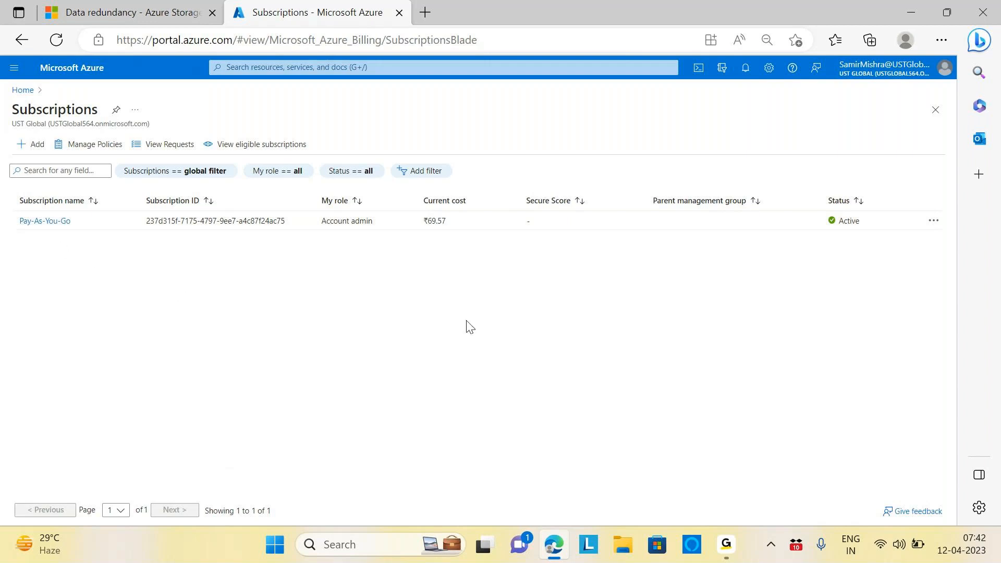
# Search the portal for "resource" and open the Resource groups service
pyautogui.click(458, 73)
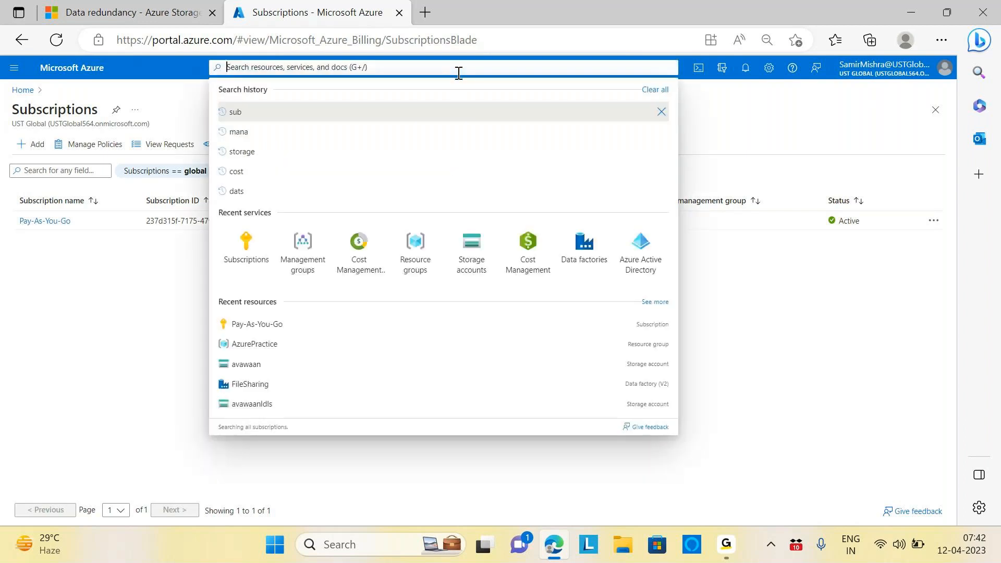
pyautogui.write('resource')
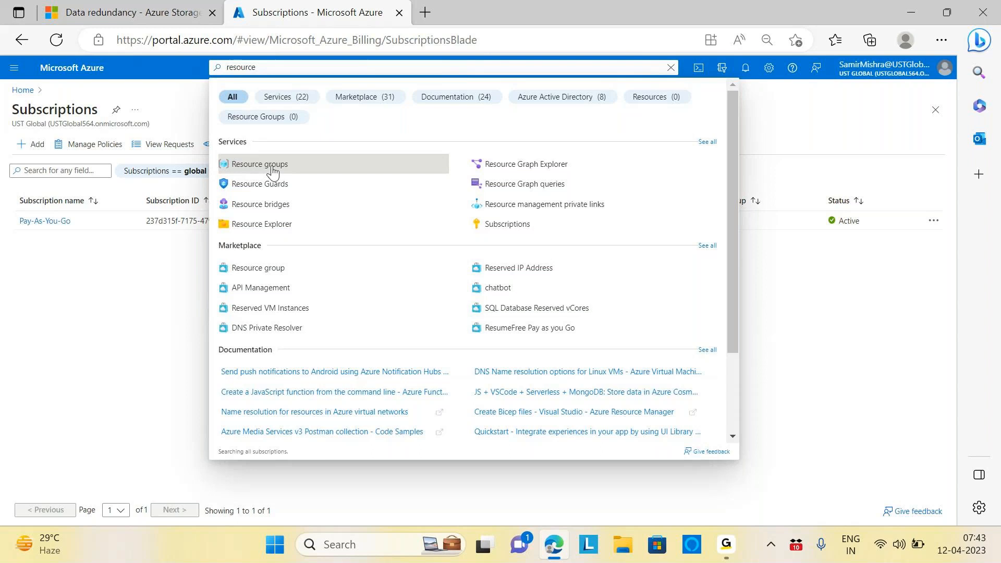
pyautogui.click(269, 165)
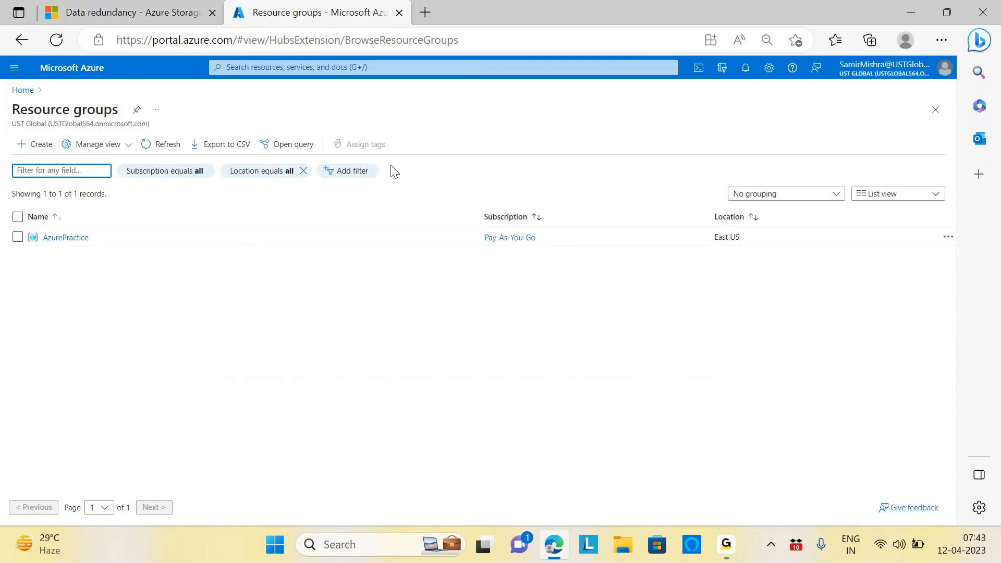
# Open the AzurePractice resource group, collapse the resource group list and look over its overview and settings
pyautogui.click(73, 238)
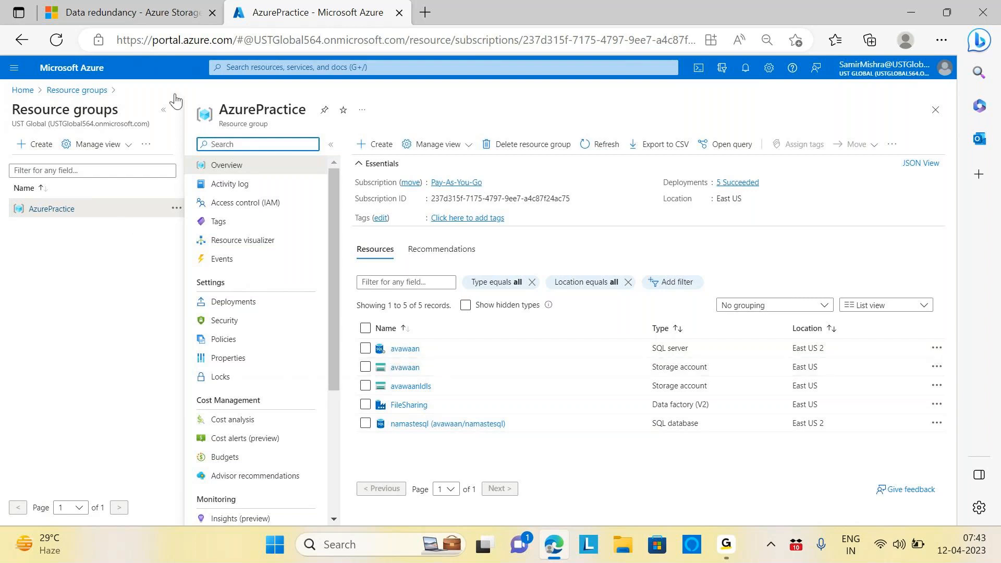
pyautogui.click(164, 110)
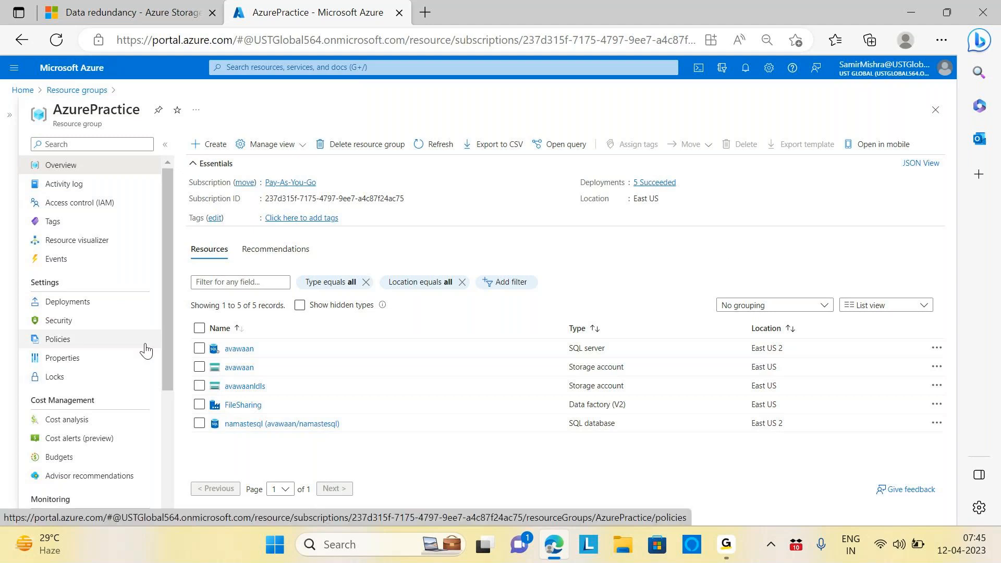
pyautogui.scroll(-3, 146, 351)
pyautogui.scroll(3, 145, 348)
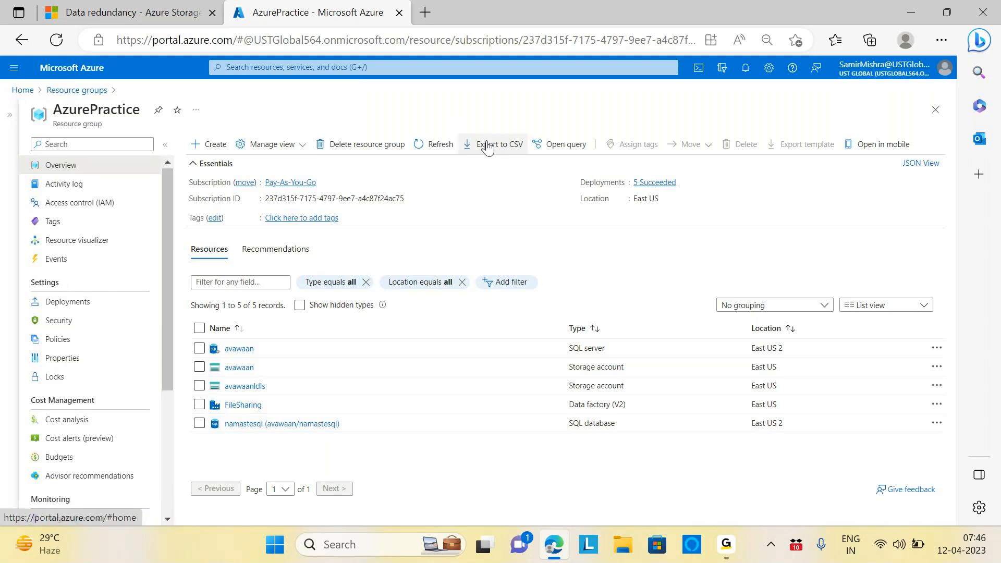
# Go to the portal's Home page, visit Resource groups from the favorites and return to Home
pyautogui.click(22, 90)
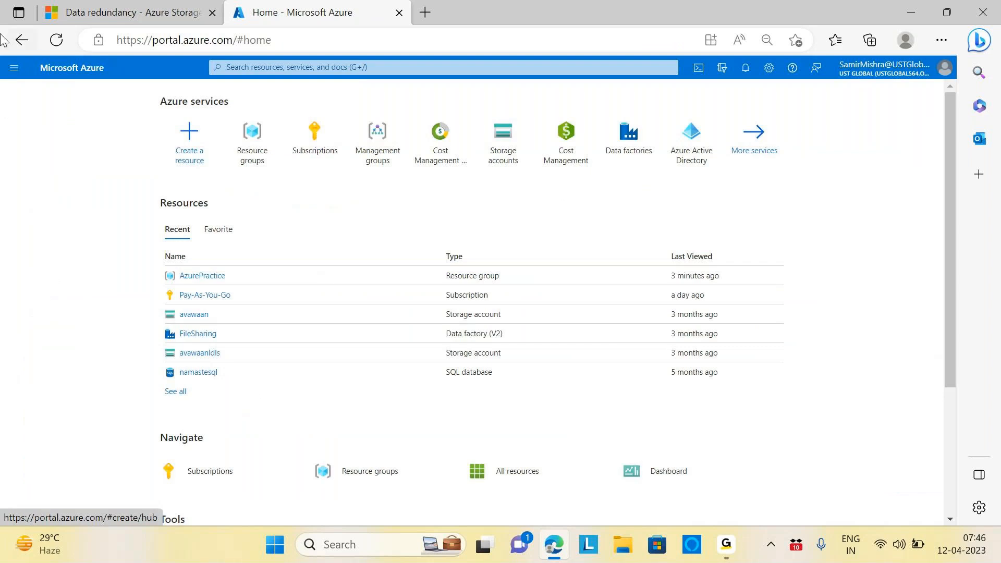
pyautogui.click(14, 68)
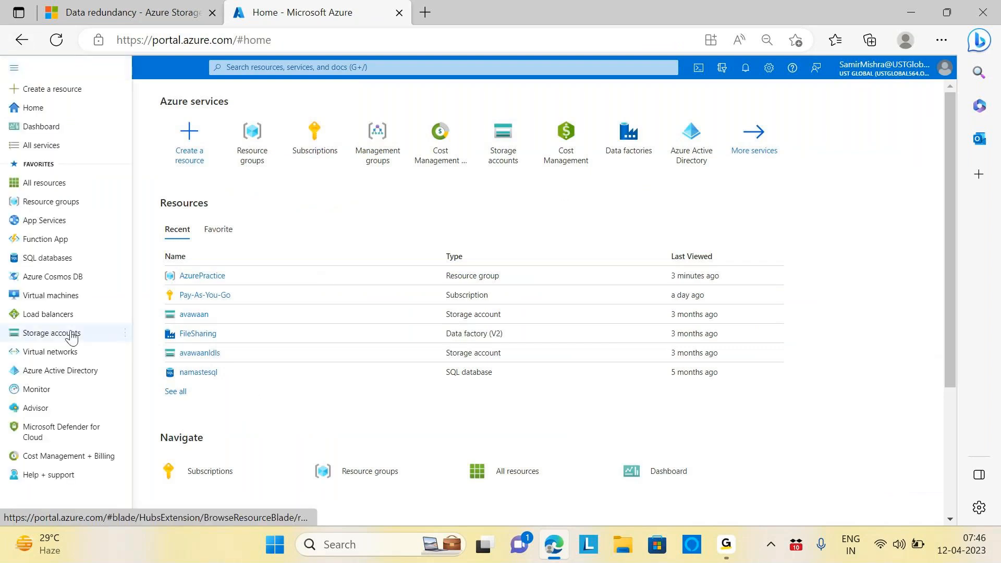
pyautogui.click(51, 204)
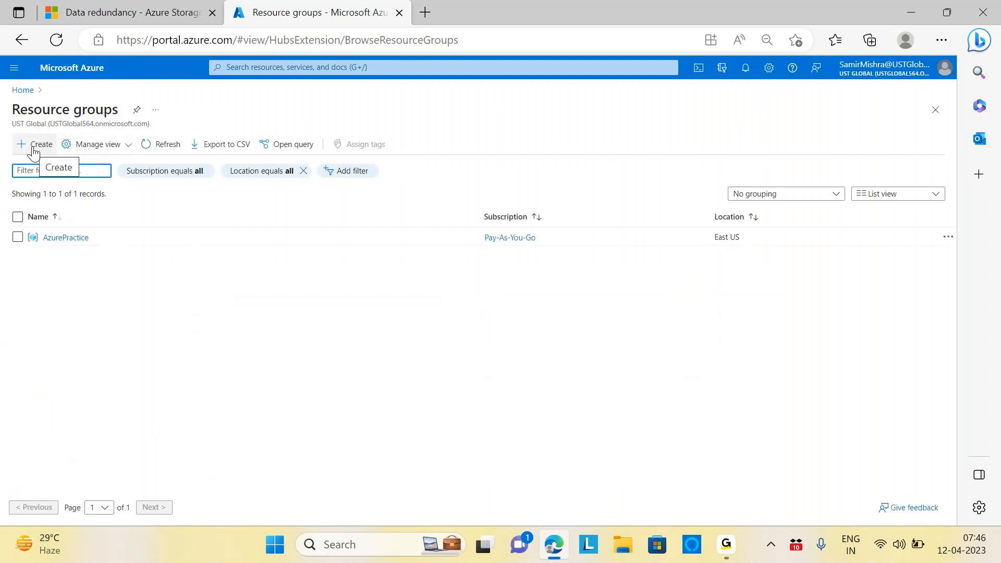
pyautogui.click(14, 68)
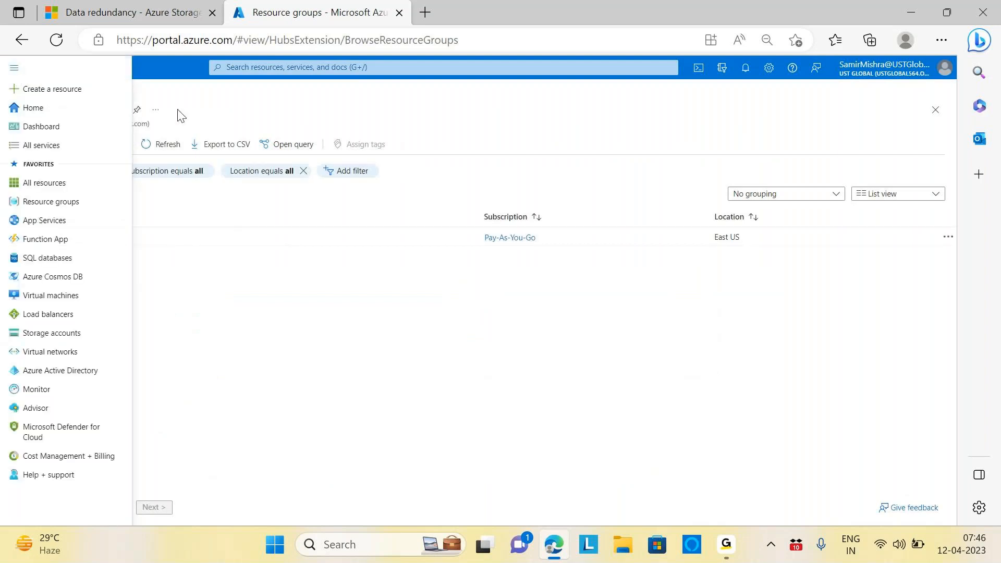
pyautogui.click(97, 110)
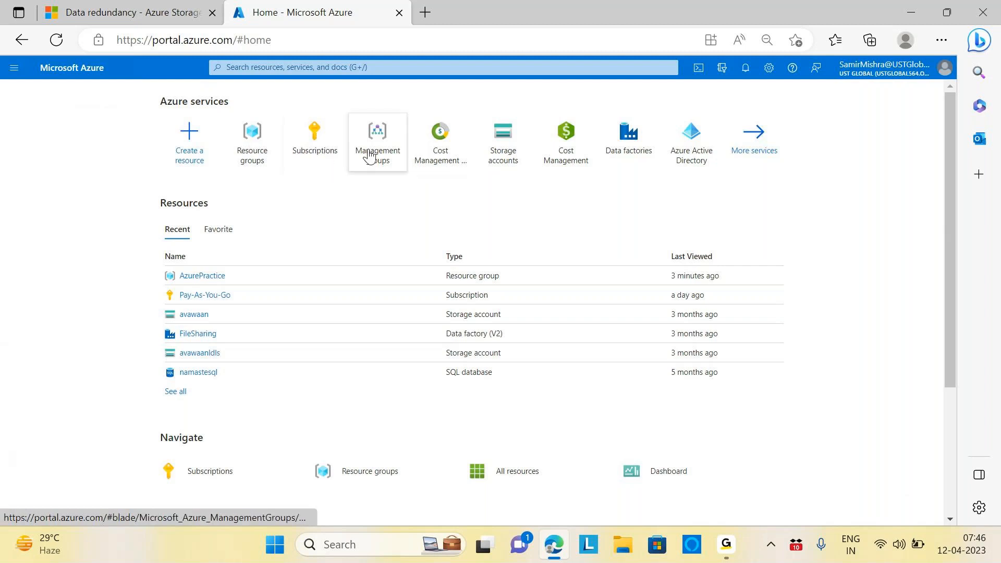
pyautogui.moveTo(370, 154)
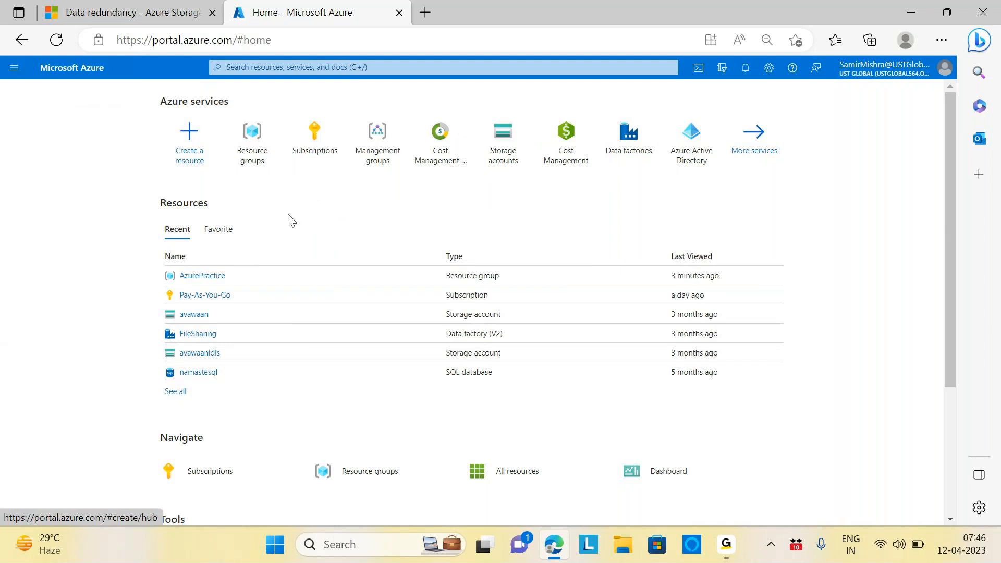
# Search the portal for "Resource" and open the Resource groups service from the results
pyautogui.click(329, 68)
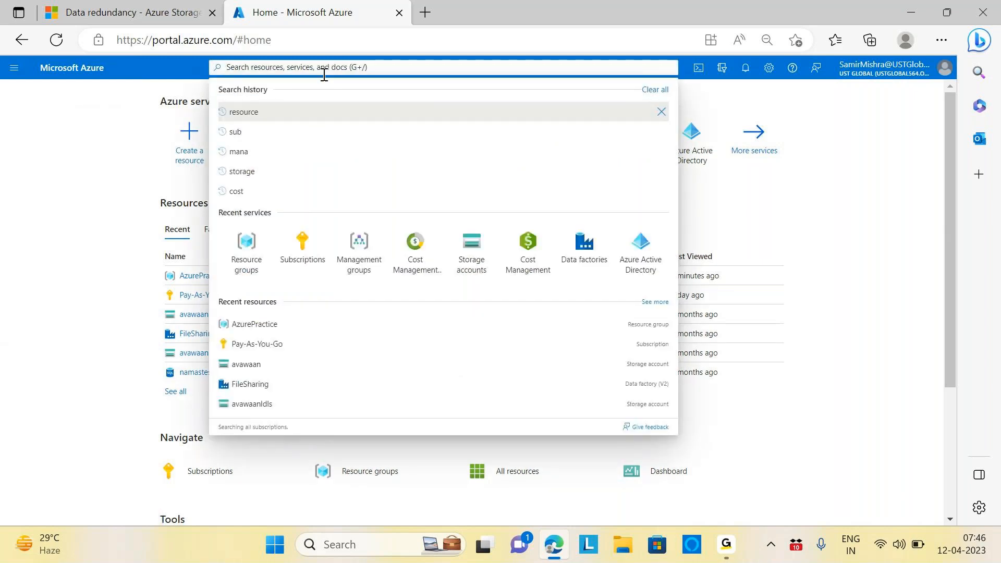
pyautogui.write('Res')
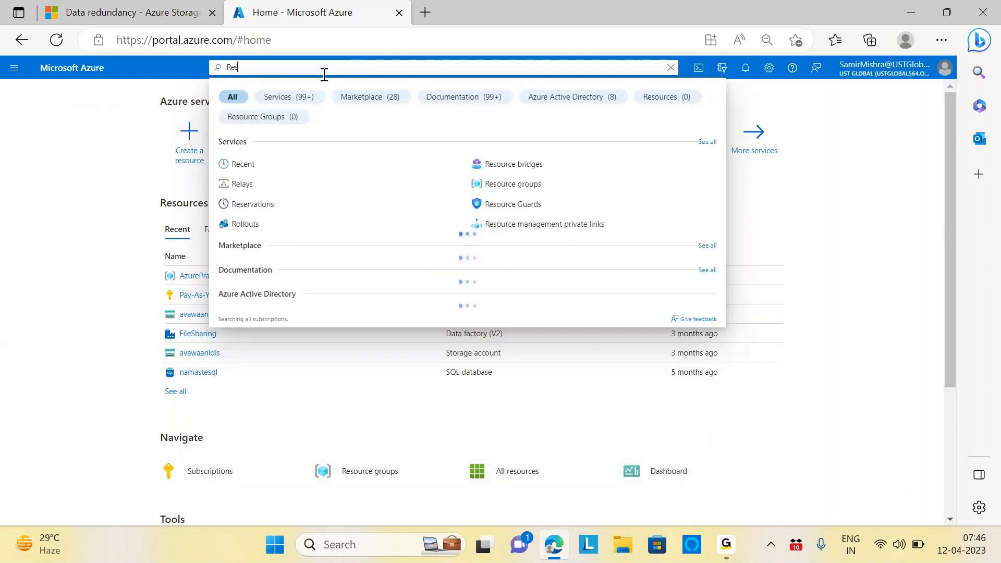
pyautogui.write('ource')
pyautogui.click(286, 166)
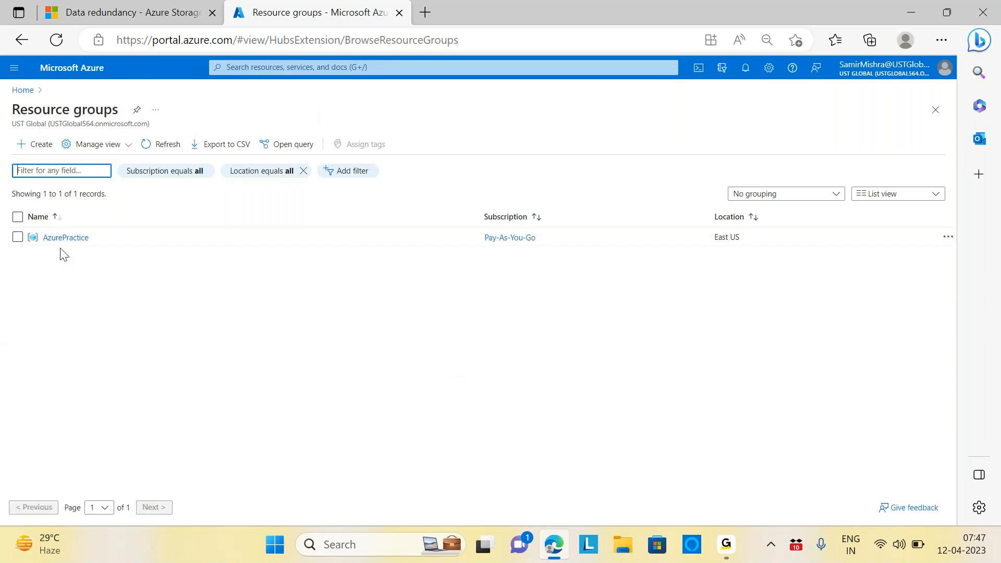
pyautogui.click(546, 109)
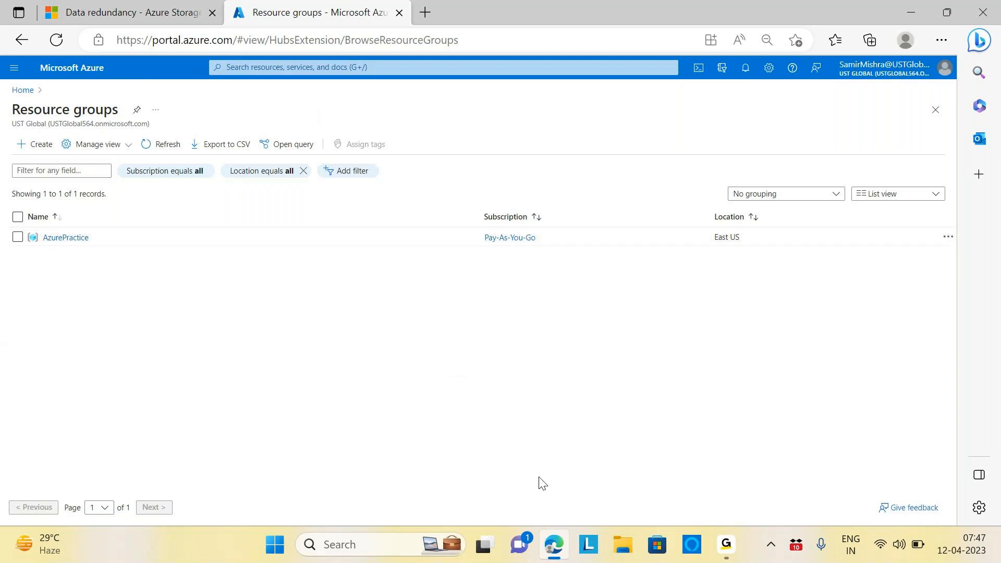
# Find and open Notepad from the Windows search, and move its window off the resource group list
pyautogui.click(402, 544)
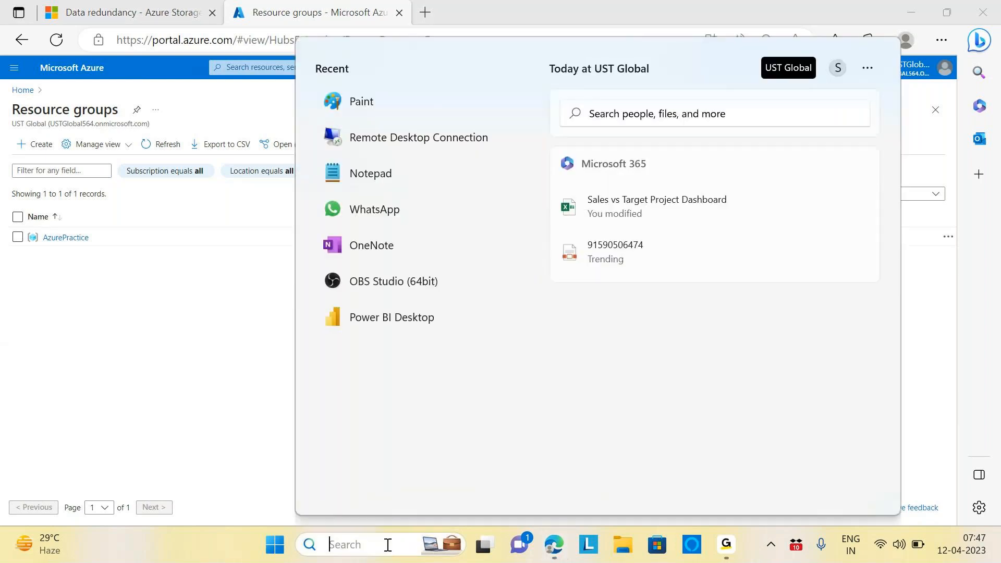
pyautogui.write('note')
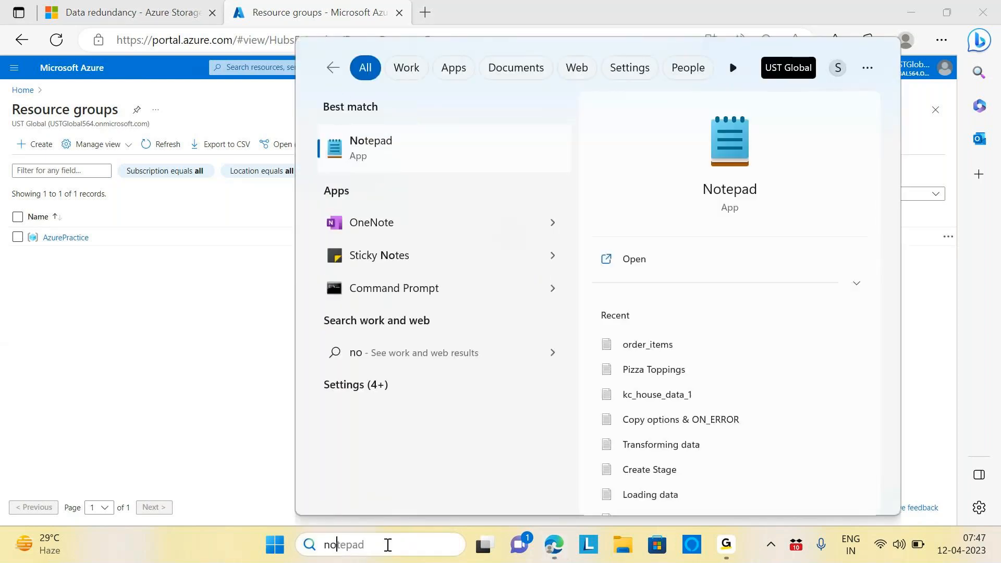
pyautogui.click(382, 154)
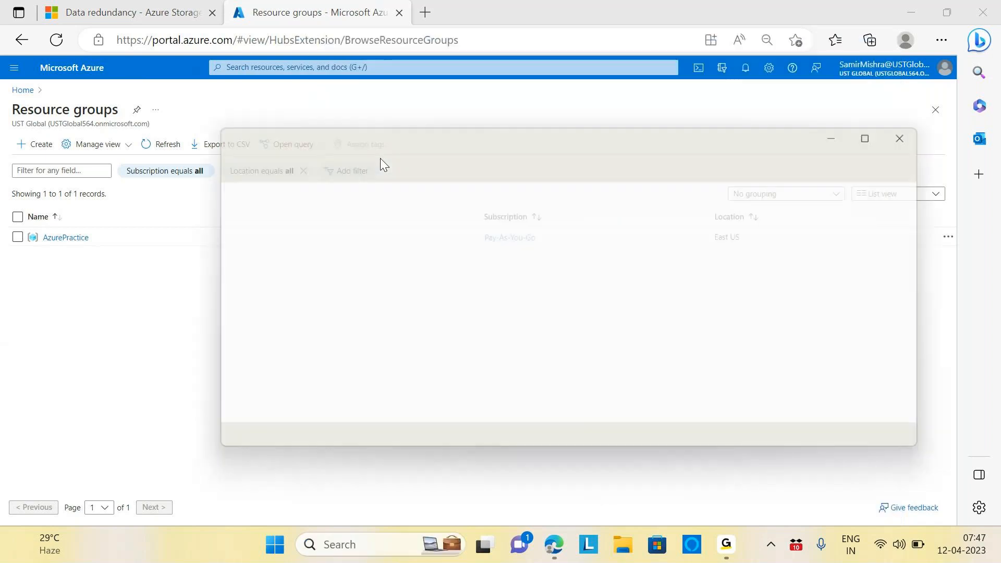
pyautogui.moveTo(515, 136); pyautogui.dragTo(656, 177)
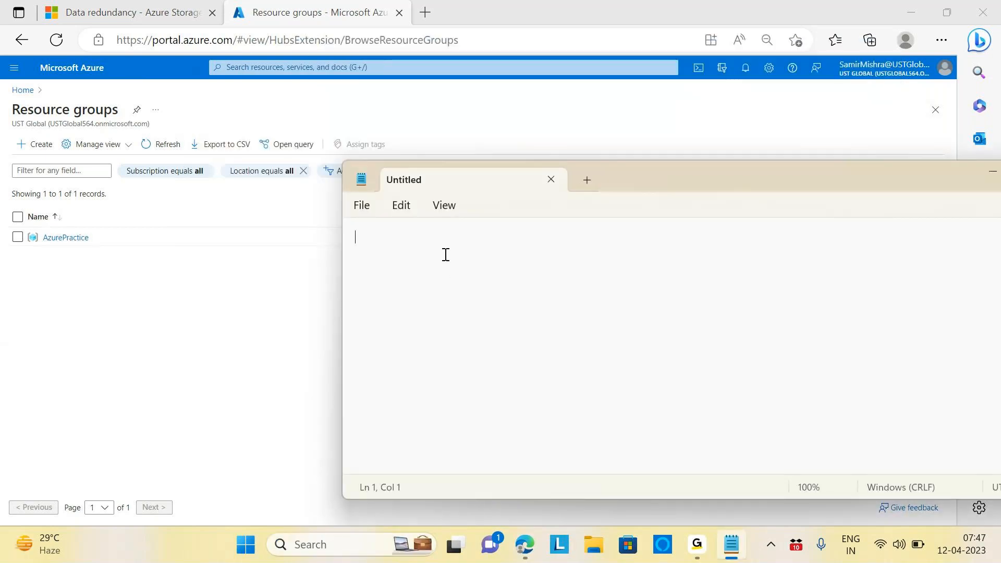
# Write "Resourcetype" as the first part of a naming pattern in the blank Notepad note
pyautogui.write('REs')
pyautogui.press('BackSpace')
pyautogui.press('BackSpace')
pyautogui.write('es')
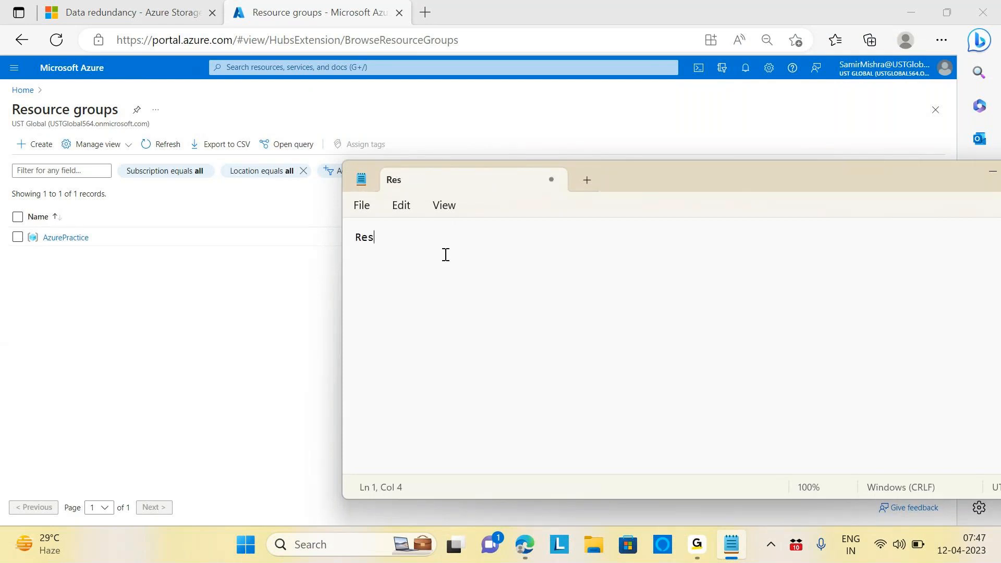
pyautogui.write('ourcetype')
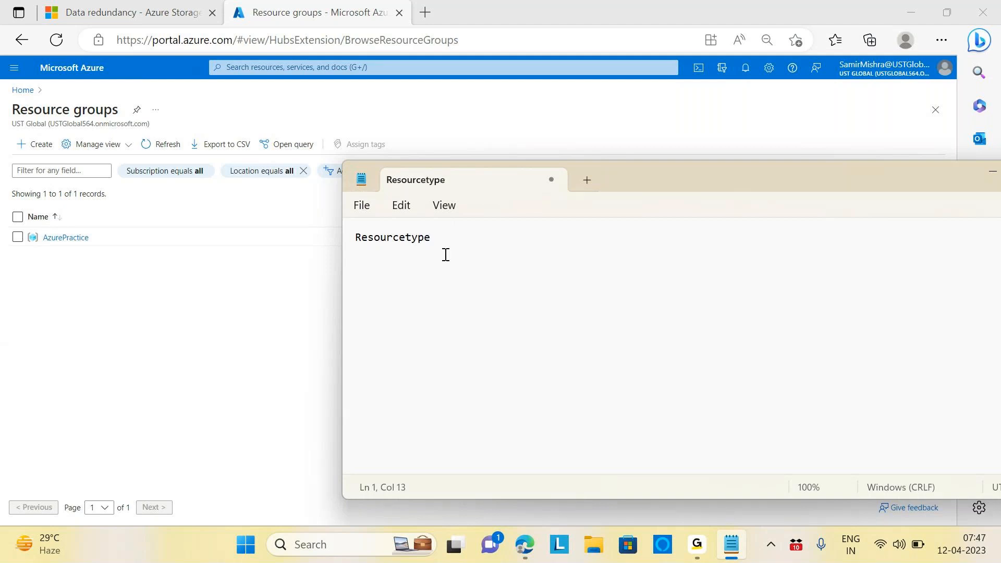
pyautogui.write('connection')
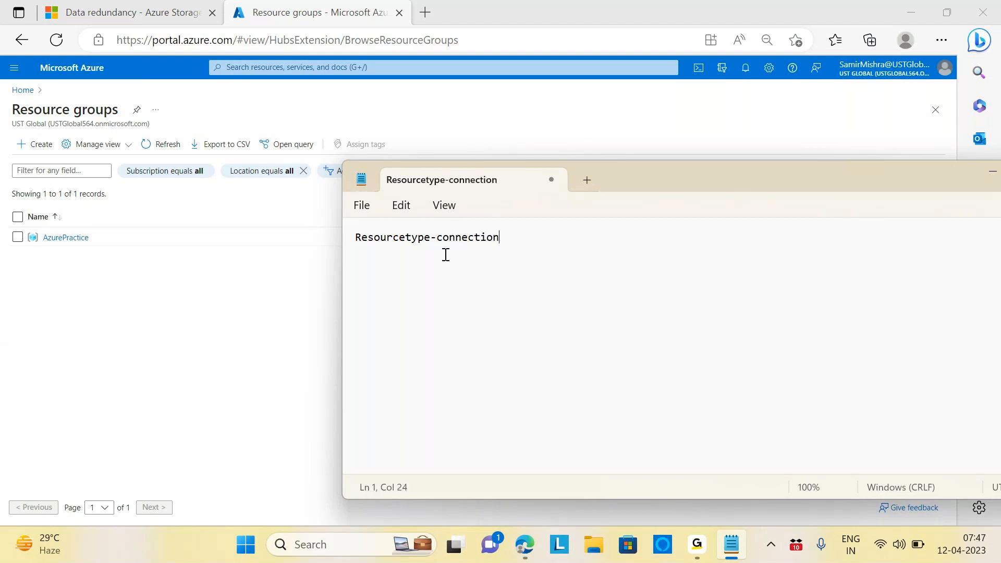
pyautogui.press('BackSpace')
pyautogui.press('BackSpace')
pyautogui.press('BackSpace')
pyautogui.press('BackSpace')
pyautogui.press('BackSpace')
pyautogui.press('BackSpace')
pyautogui.press('BackSpace')
pyautogui.press('BackSpace')
pyautogui.press('BackSpace')
pyautogui.press('BackSpace')
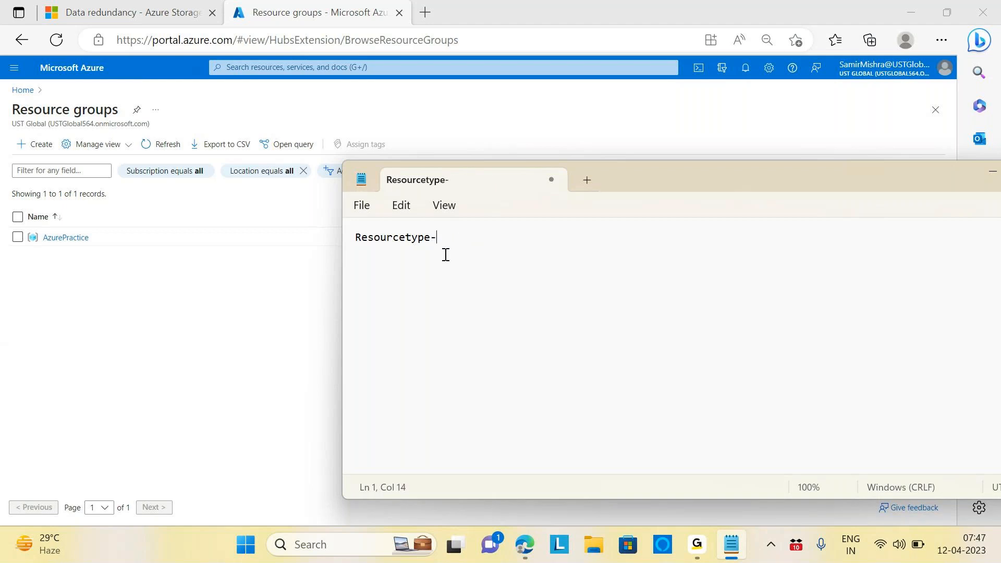
# Complete the naming pattern as "Resourcetype-name-environment-region" and minimize Notepad to return to the Azure portal
pyautogui.write('name-envi')
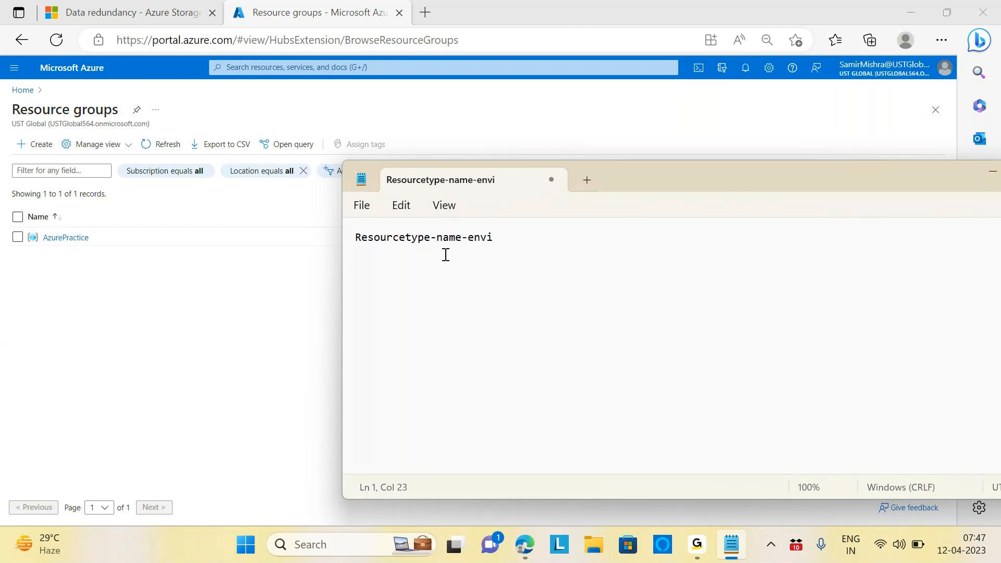
pyautogui.write('ronment-reg')
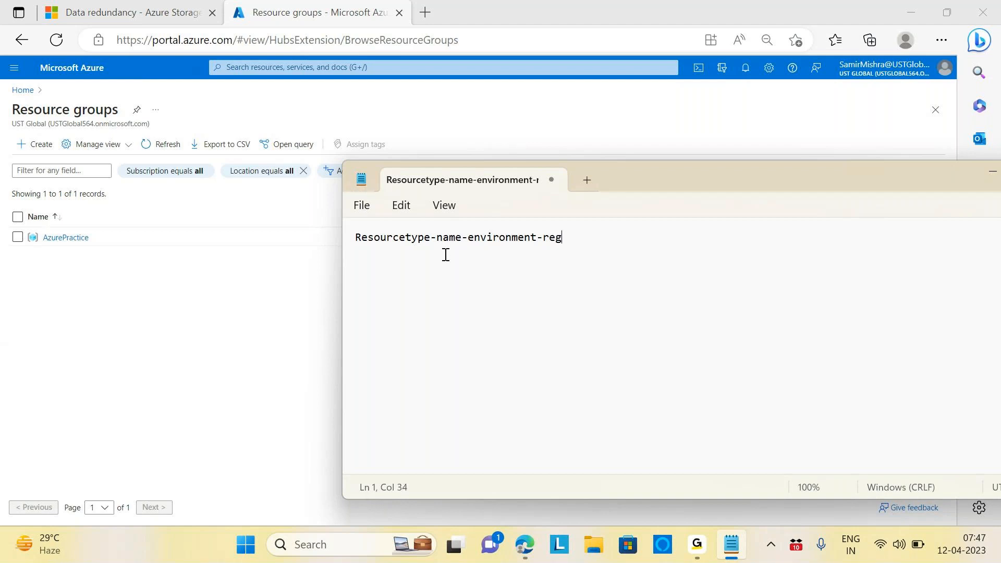
pyautogui.write('ion')
pyautogui.moveTo(761, 176); pyautogui.dragTo(408, 194)
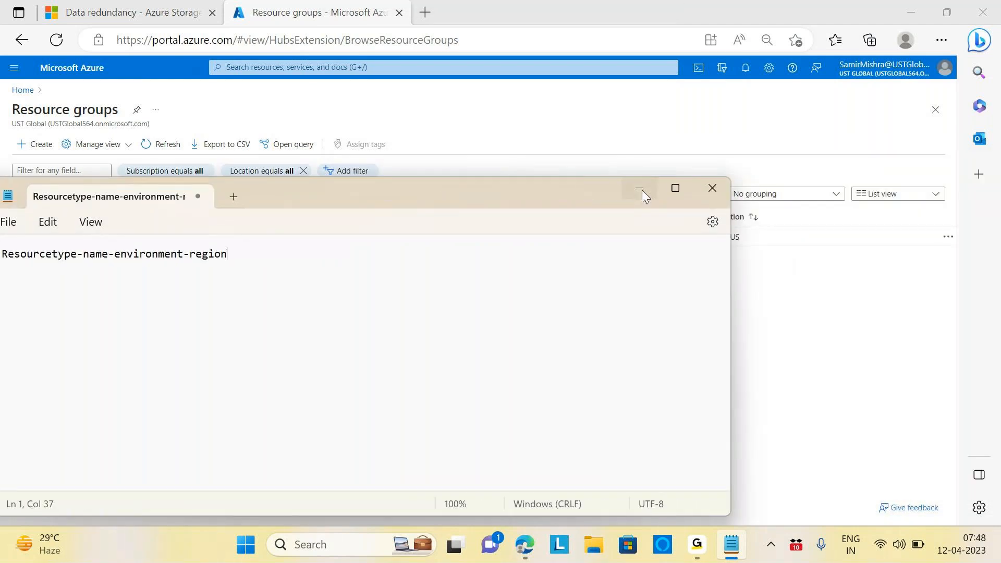
pyautogui.click(641, 189)
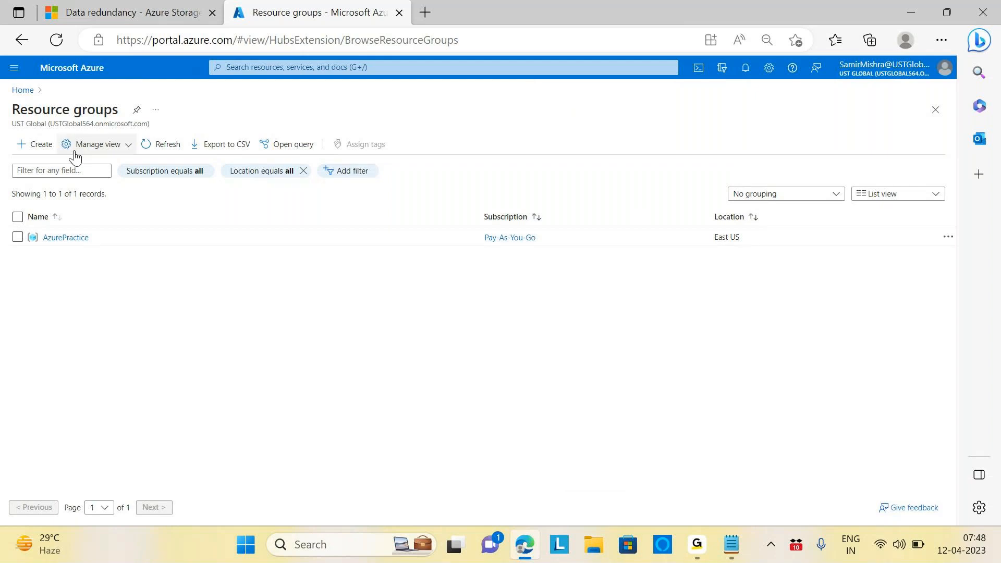
# Start creating a new resource group and select the Pay-As-You-Go subscription for it
pyautogui.click(39, 149)
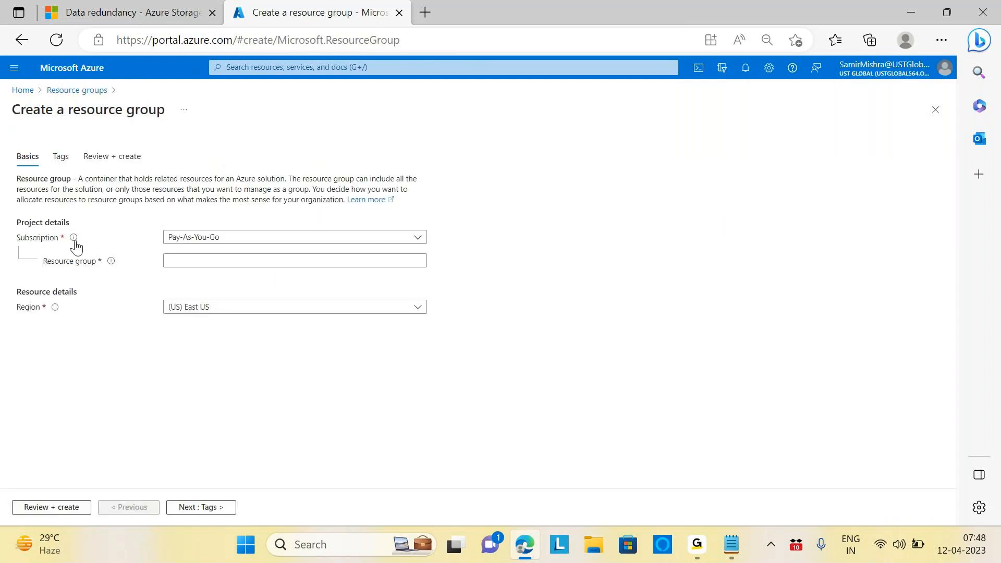
pyautogui.moveTo(79, 246)
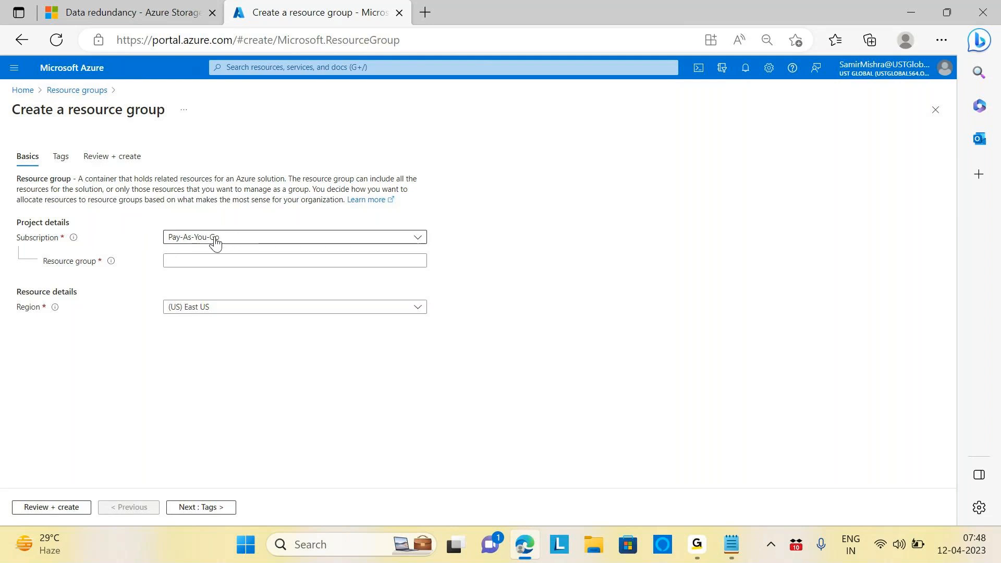
pyautogui.click(419, 240)
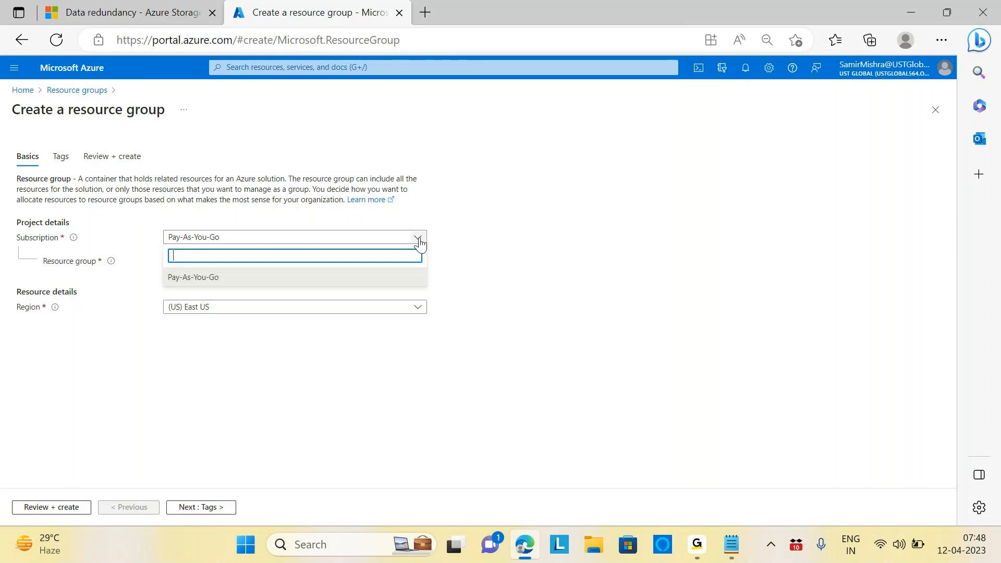
pyautogui.click(210, 277)
# Enter "rg-orders-dev-" as the beginning of the new resource group's name
pyautogui.click(226, 259)
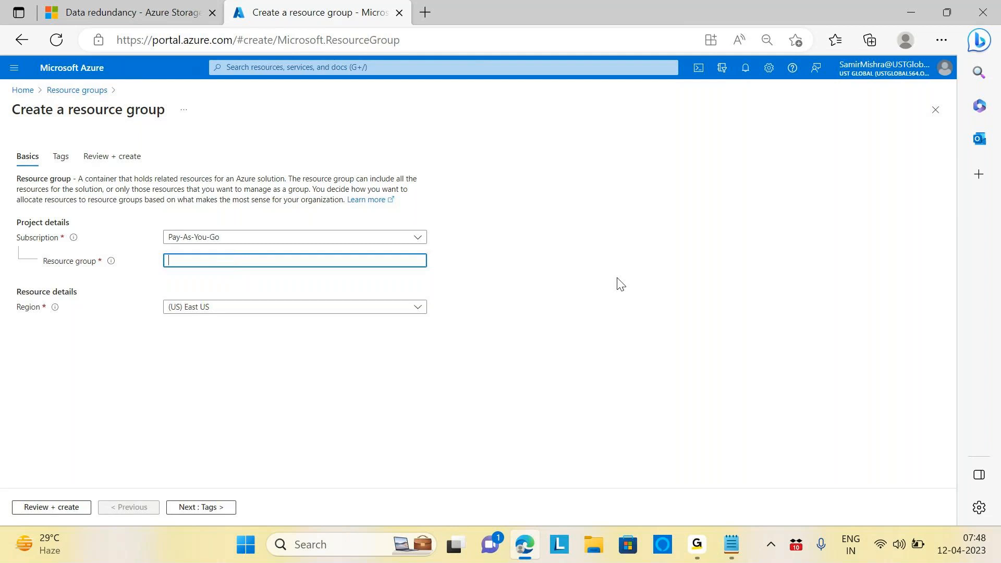
pyautogui.write('g-')
pyautogui.write('orders-')
pyautogui.write('dev-')
# Switch to the Notepad note to check the naming pattern's region part, then return to the resource group form
pyautogui.click(732, 544)
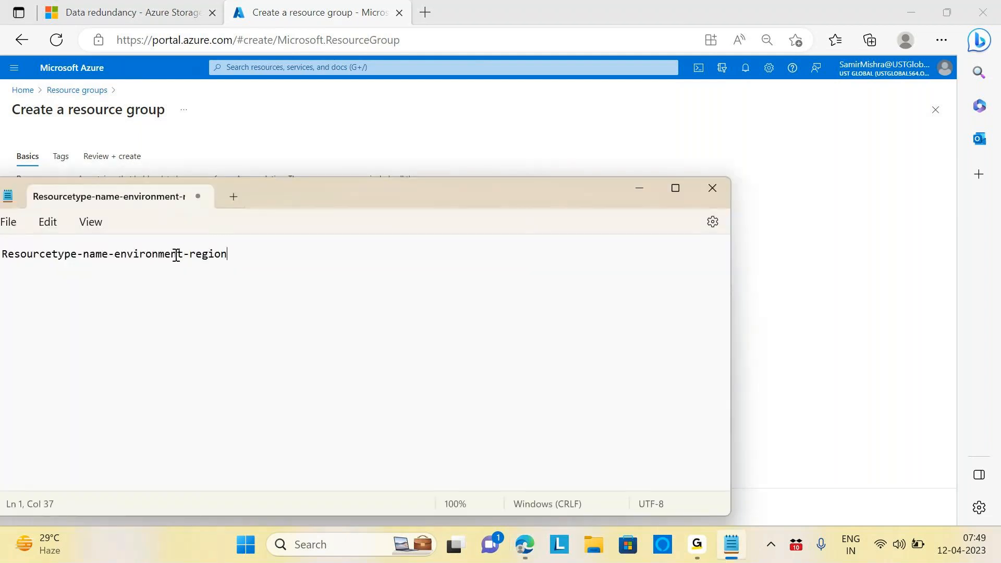
pyautogui.click(112, 255)
pyautogui.moveTo(191, 254); pyautogui.dragTo(227, 254)
pyautogui.click(638, 189)
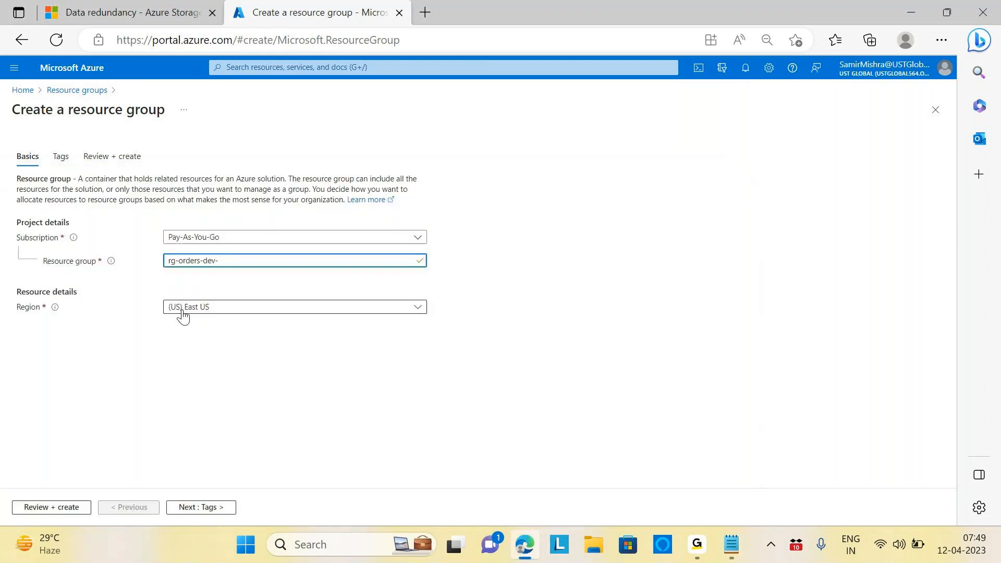
# Look through the full list of regions available for the resource group, from the recommended ones to the others
pyautogui.click(211, 311)
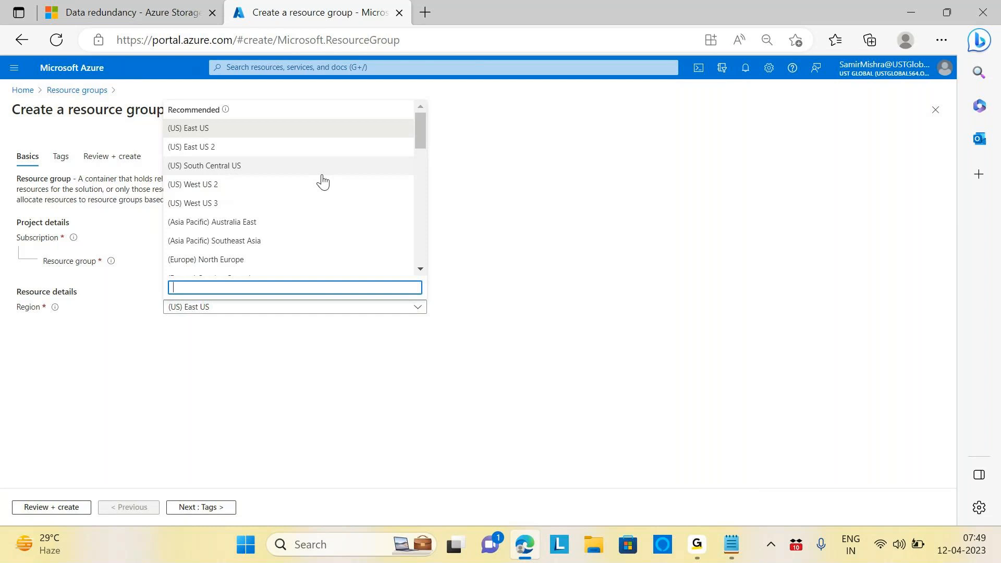
pyautogui.scroll(-4, 334, 180)
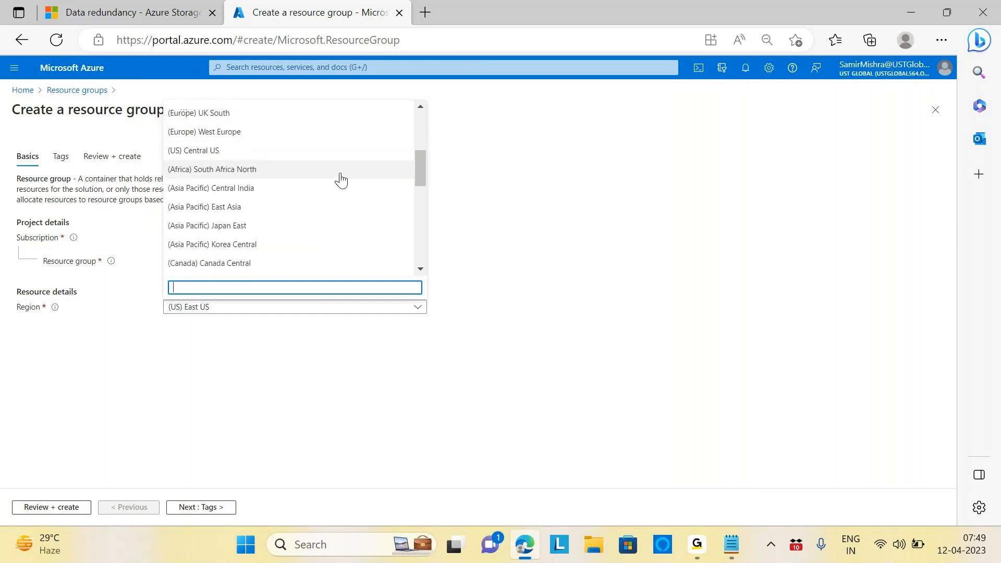
pyautogui.scroll(-6, 341, 180)
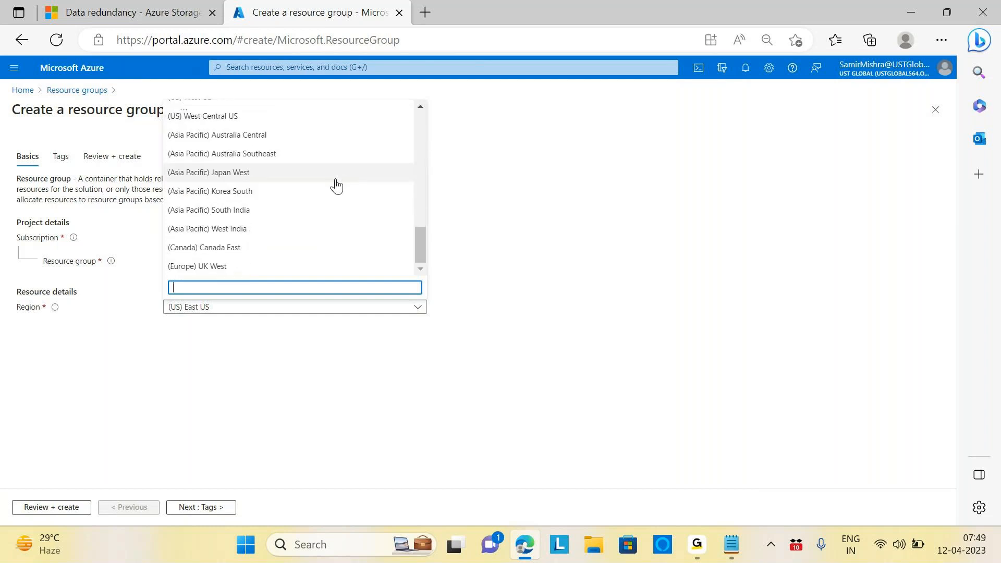
pyautogui.scroll(5, 336, 187)
pyautogui.scroll(1, 336, 190)
pyautogui.scroll(6, 336, 198)
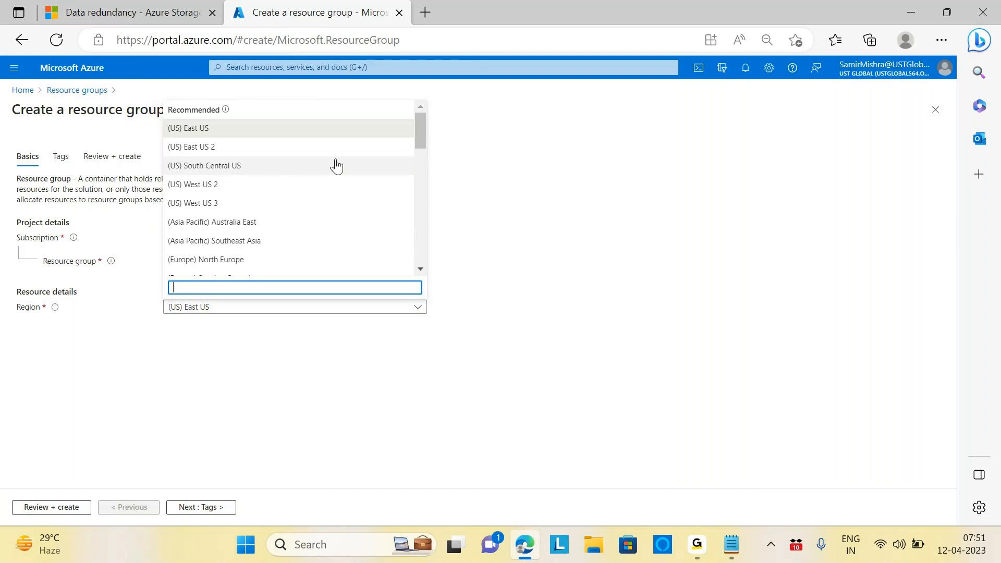
pyautogui.scroll(-8, 336, 165)
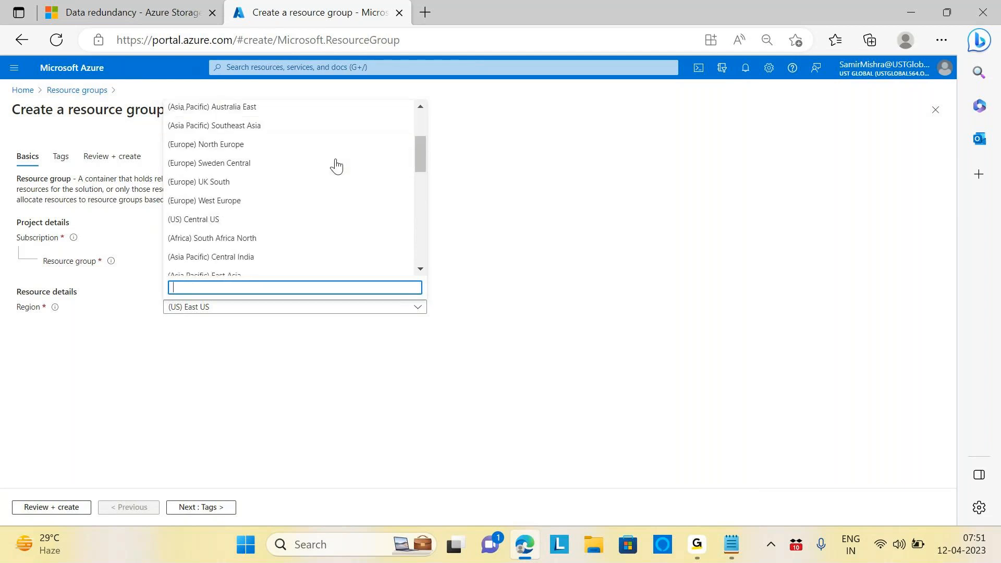
pyautogui.scroll(-10, 337, 165)
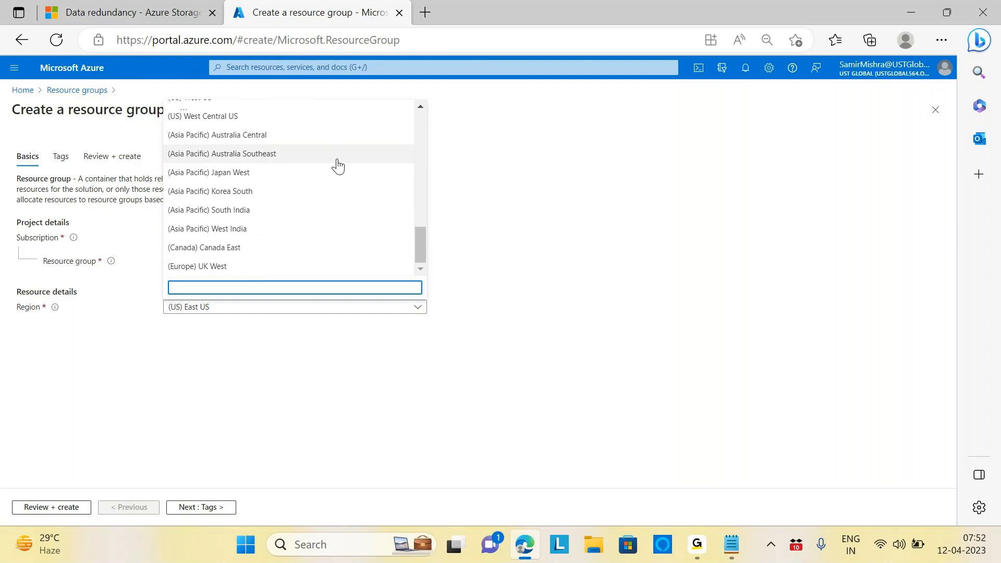
pyautogui.scroll(10, 338, 165)
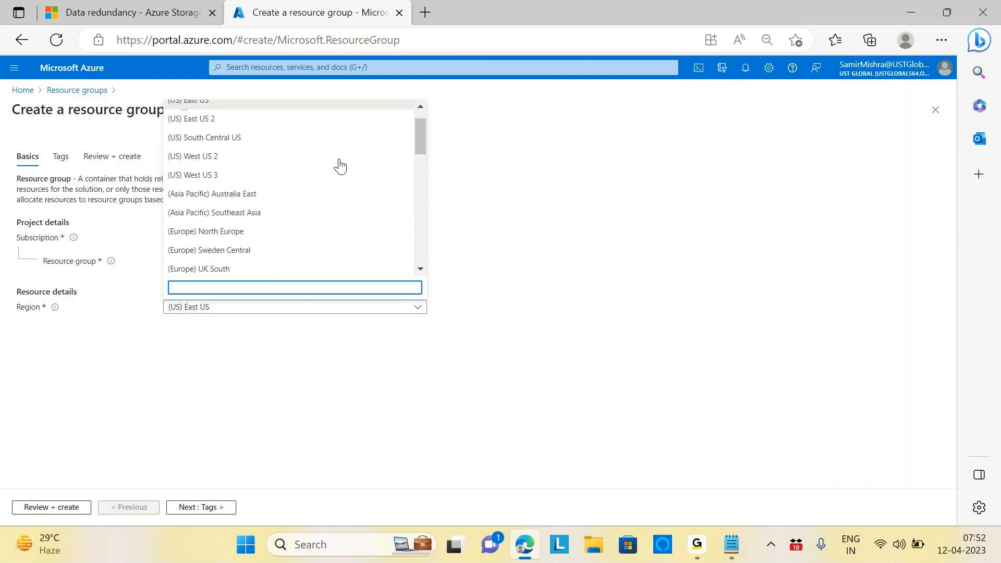
pyautogui.scroll(1, 340, 166)
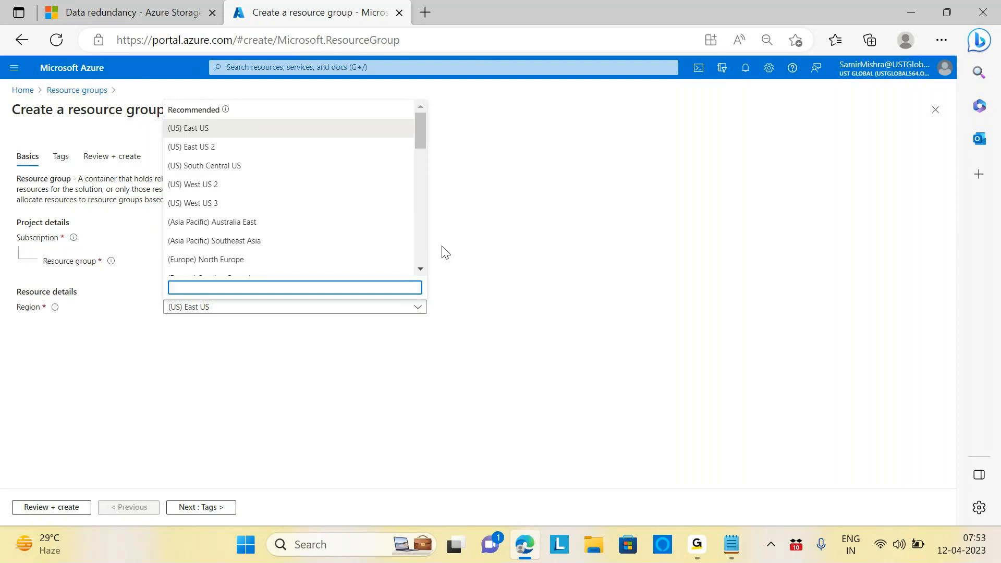
# Set the resource group's region to (Asia Pacific) South India
pyautogui.scroll(-3, 277, 193)
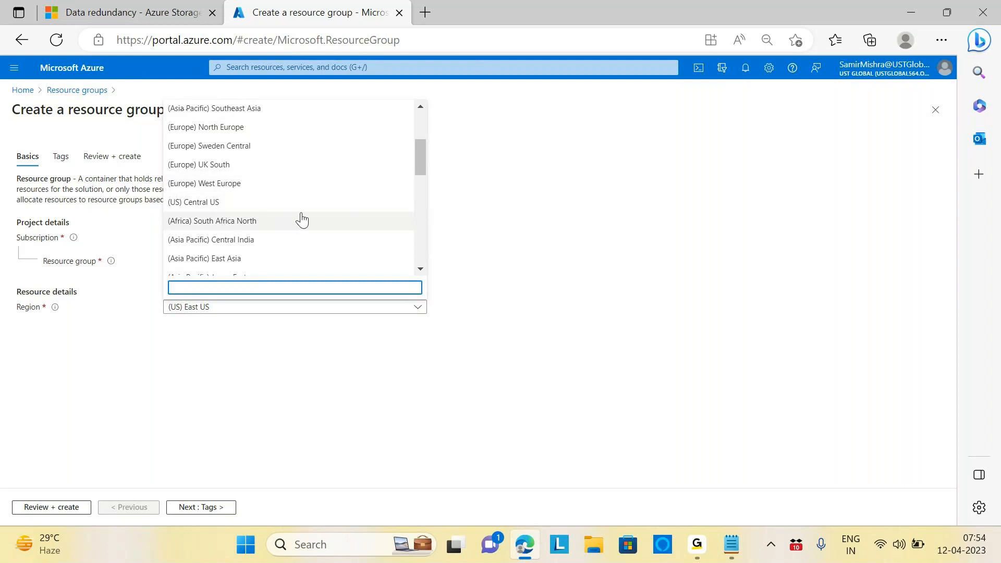
pyautogui.scroll(-10, 302, 219)
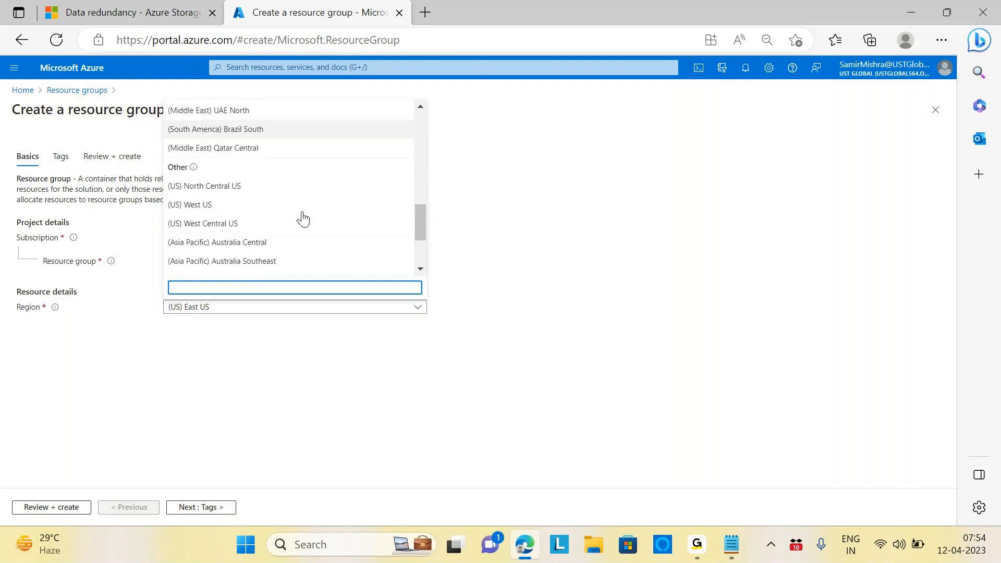
pyautogui.scroll(-2, 303, 218)
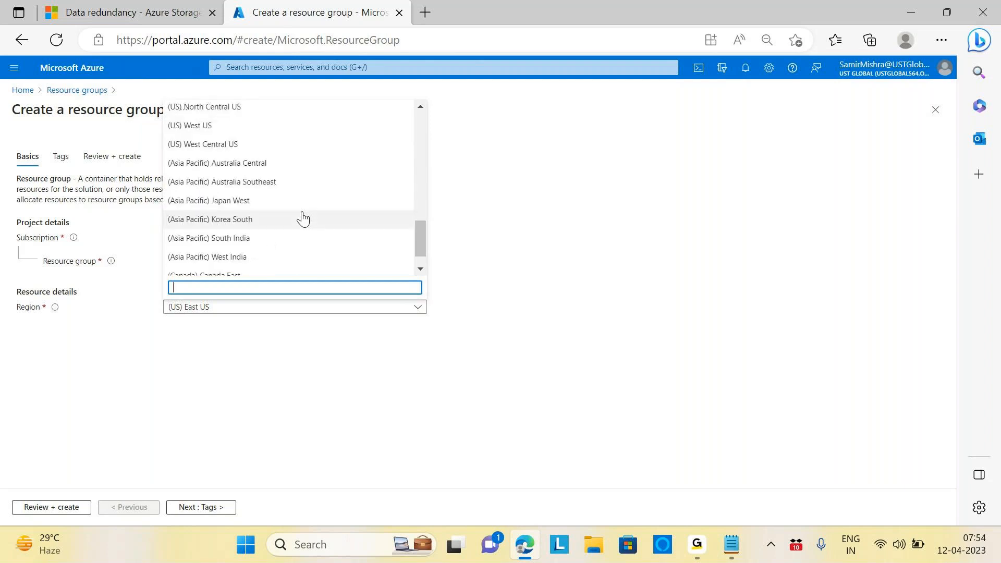
pyautogui.click(234, 240)
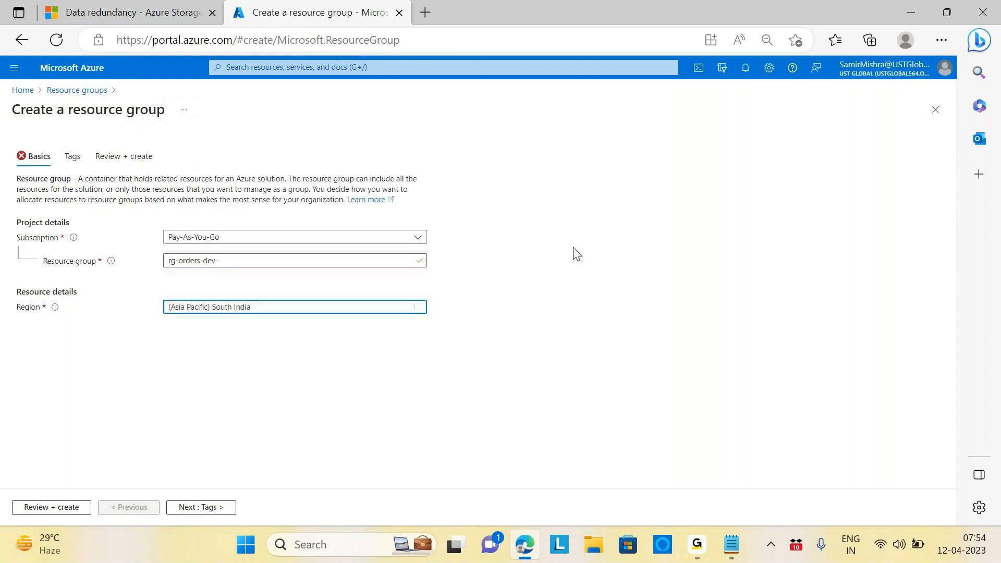
# Complete the resource group name as "rg-orders-dev-asiasouth-001"
pyautogui.click(247, 263)
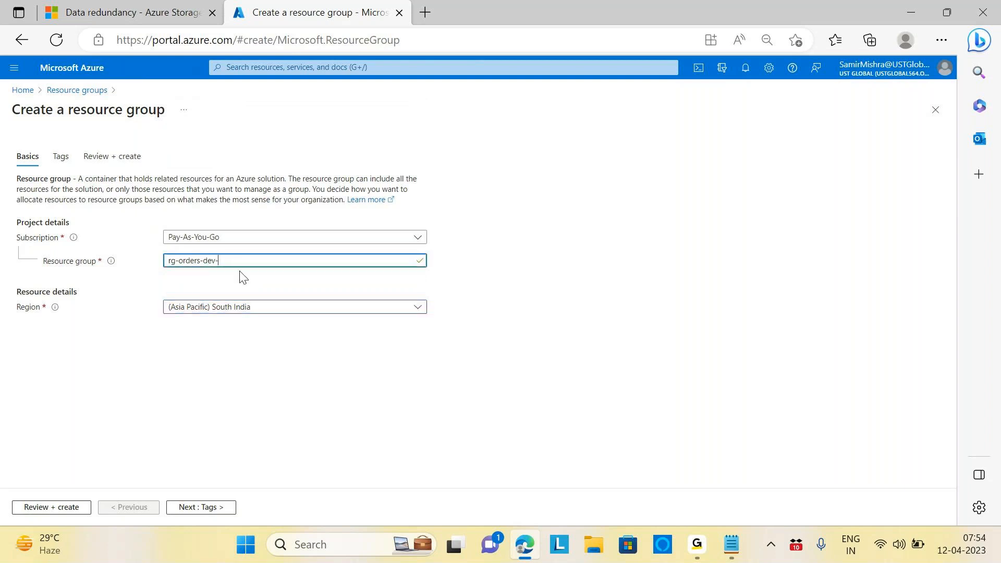
pyautogui.write('so')
pyautogui.press('BackSpace')
pyautogui.press('BackSpace')
pyautogui.write('as')
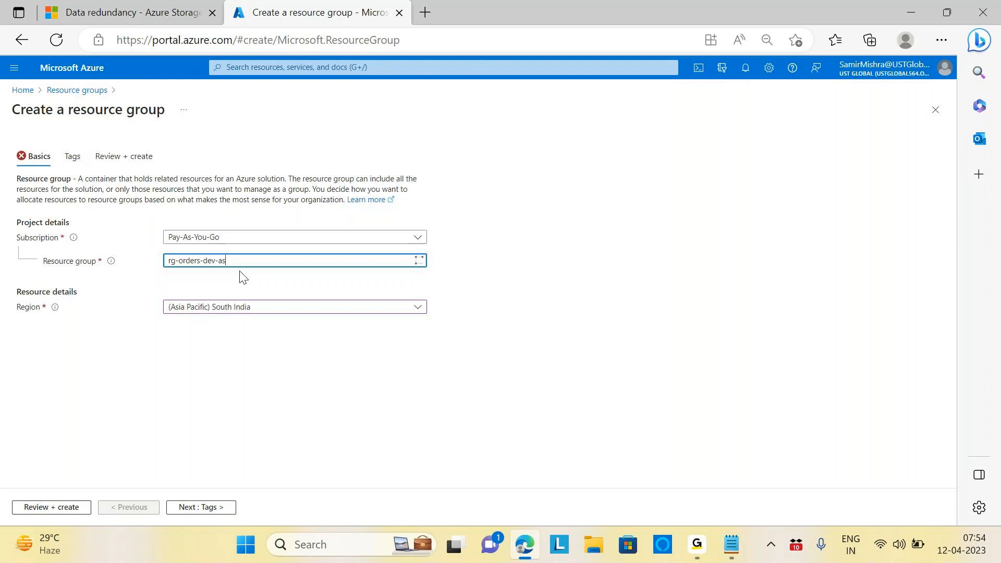
pyautogui.write('iasouth-')
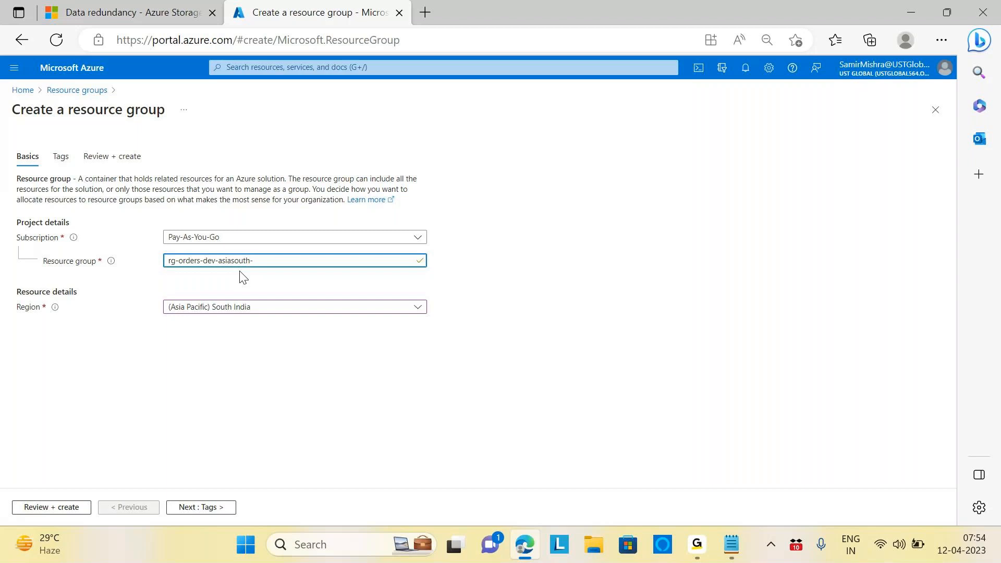
pyautogui.write('001')
pyautogui.click(511, 282)
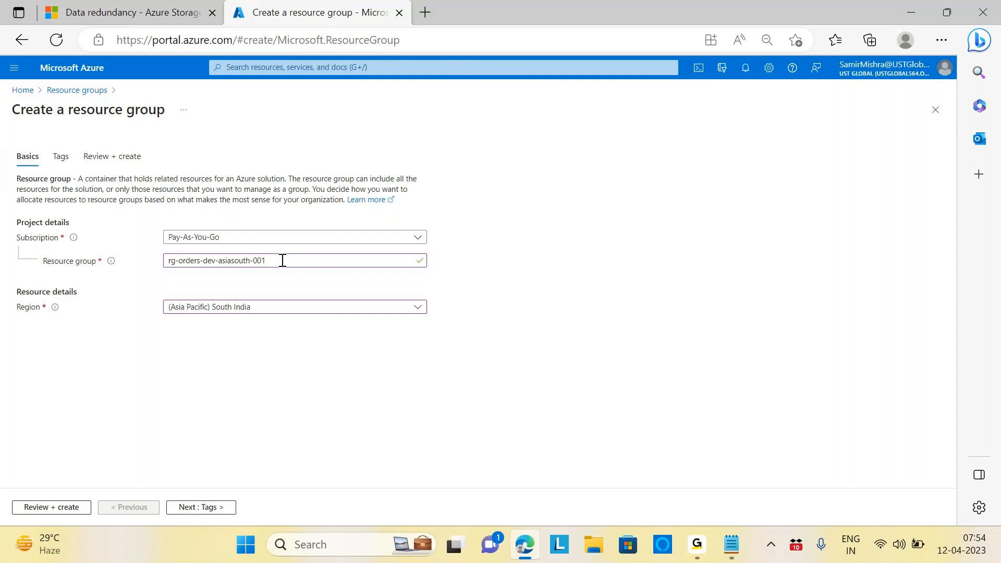
# Highlight the whole resource group name and each of its parts in turn to review the naming pattern
pyautogui.moveTo(283, 260); pyautogui.dragTo(168, 261)
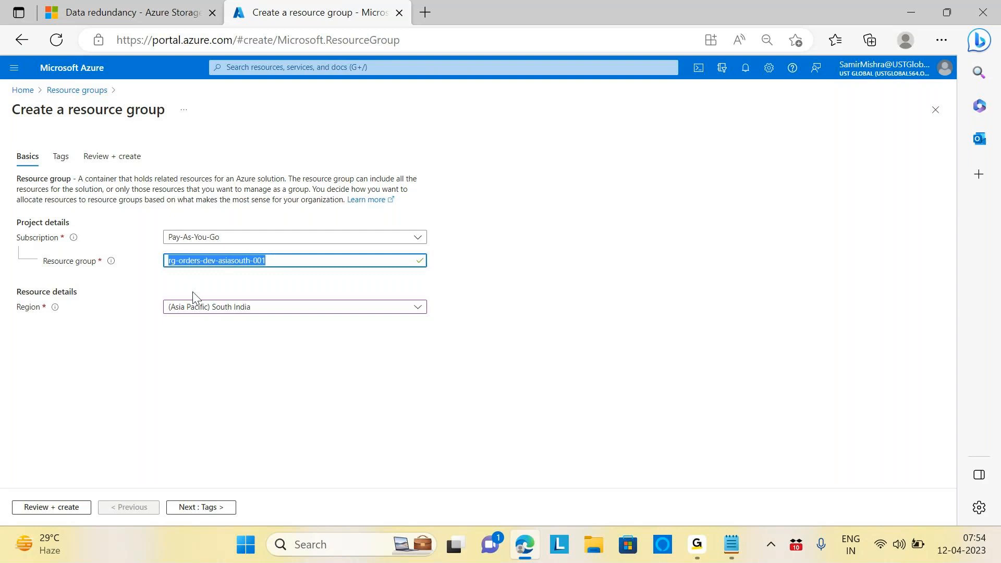
pyautogui.click(518, 348)
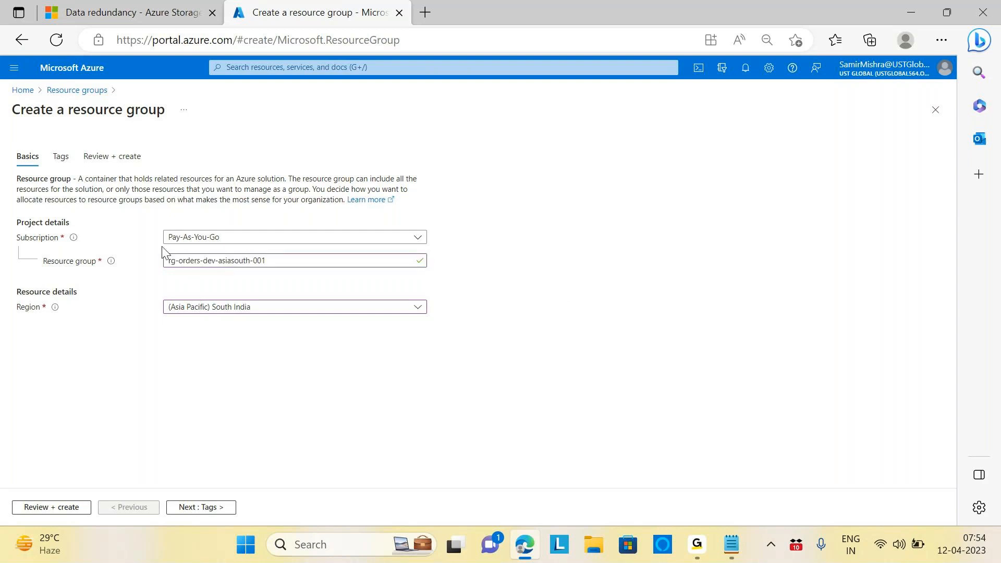
pyautogui.moveTo(177, 264); pyautogui.dragTo(167, 265)
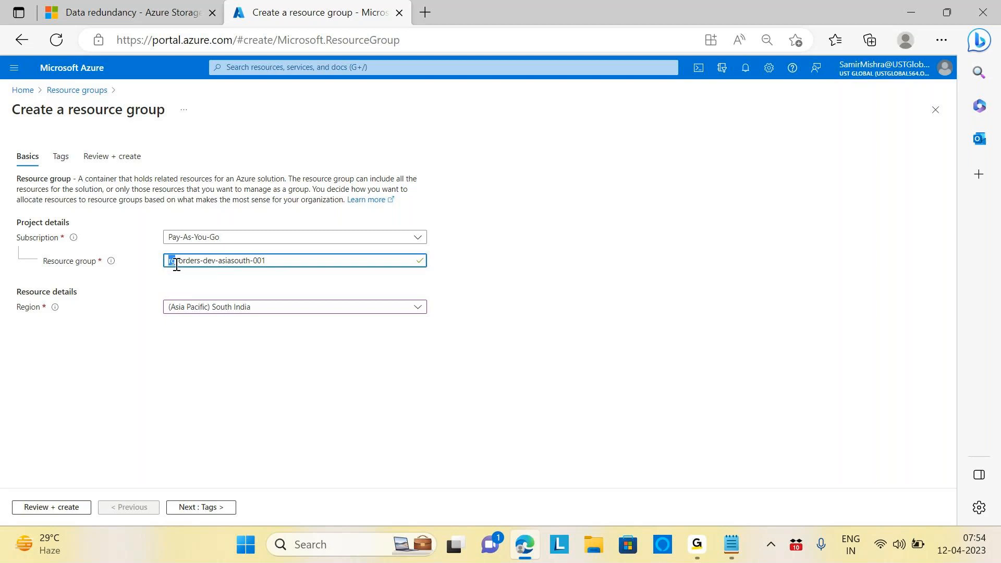
pyautogui.moveTo(178, 264); pyautogui.dragTo(201, 264)
pyautogui.doubleClick(208, 261)
pyautogui.doubleClick(221, 261)
# Remove the "-001" suffix from the resource group name and add it back again
pyautogui.click(280, 264)
pyautogui.press('BackSpace')
pyautogui.press('BackSpace')
pyautogui.press('BackSpace')
pyautogui.press('BackSpace')
pyautogui.click(540, 296)
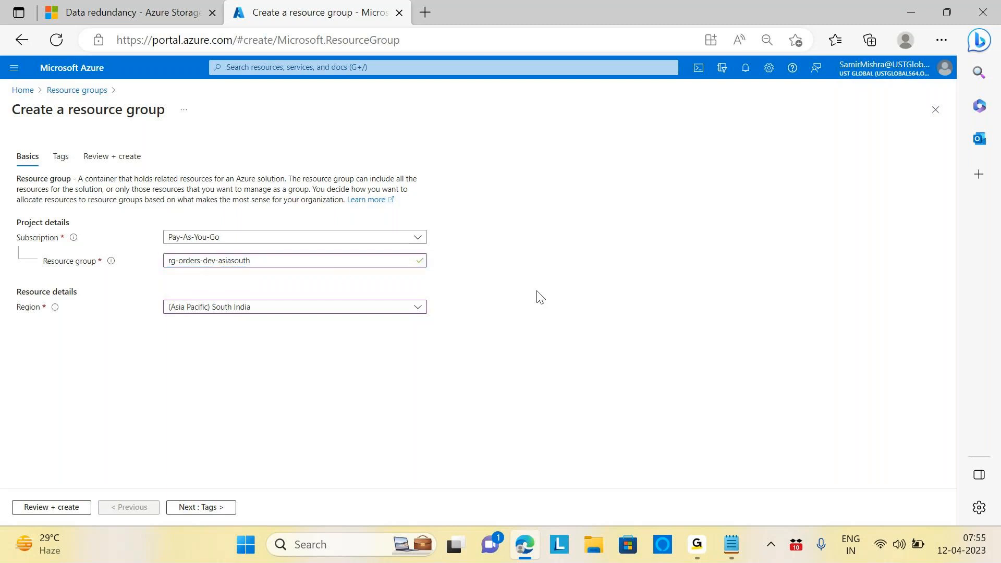
pyautogui.click(266, 259)
pyautogui.write('001')
pyautogui.click(573, 289)
# Skip the tags, proceed to the review and create the resource group
pyautogui.click(211, 509)
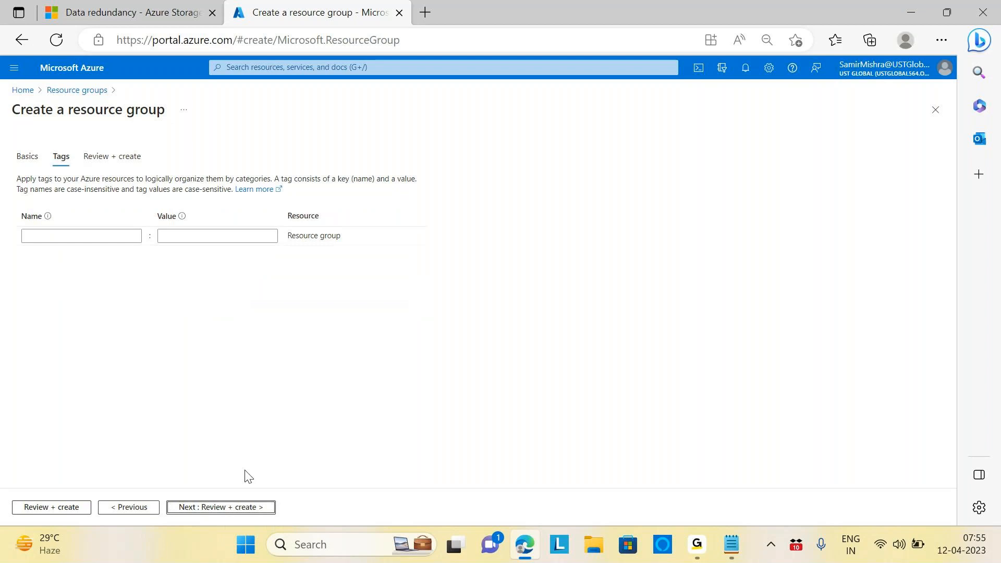
pyautogui.click(230, 509)
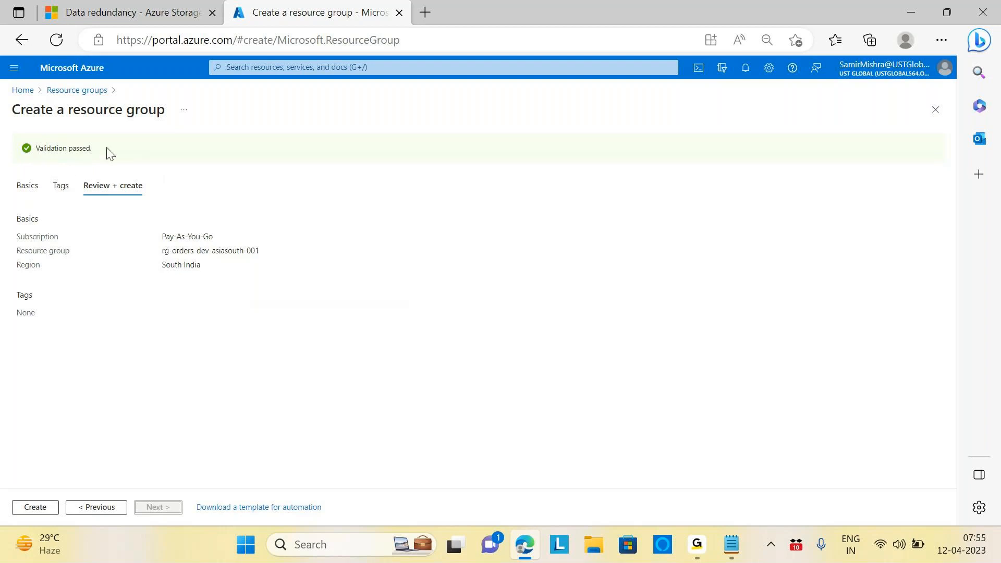
pyautogui.click(38, 511)
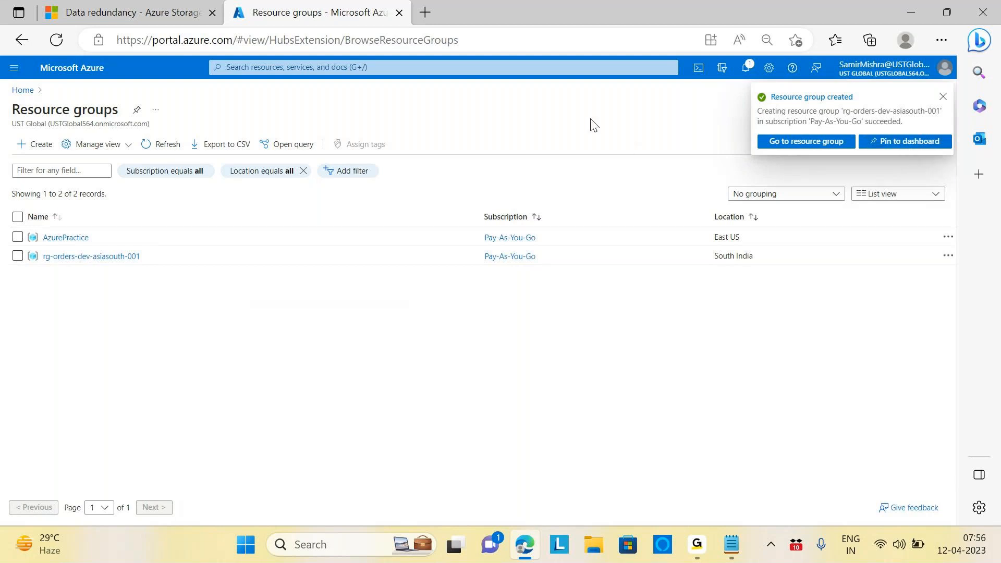
# Dismiss the creation notification and open the overview of the rg-orders-dev-asiasouth-001 resource group
pyautogui.click(945, 98)
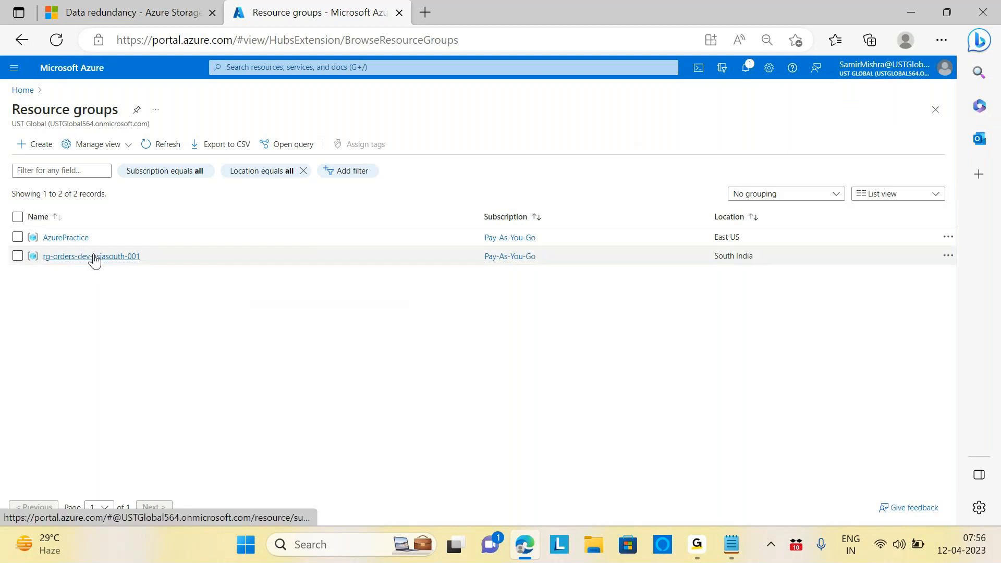
pyautogui.click(92, 257)
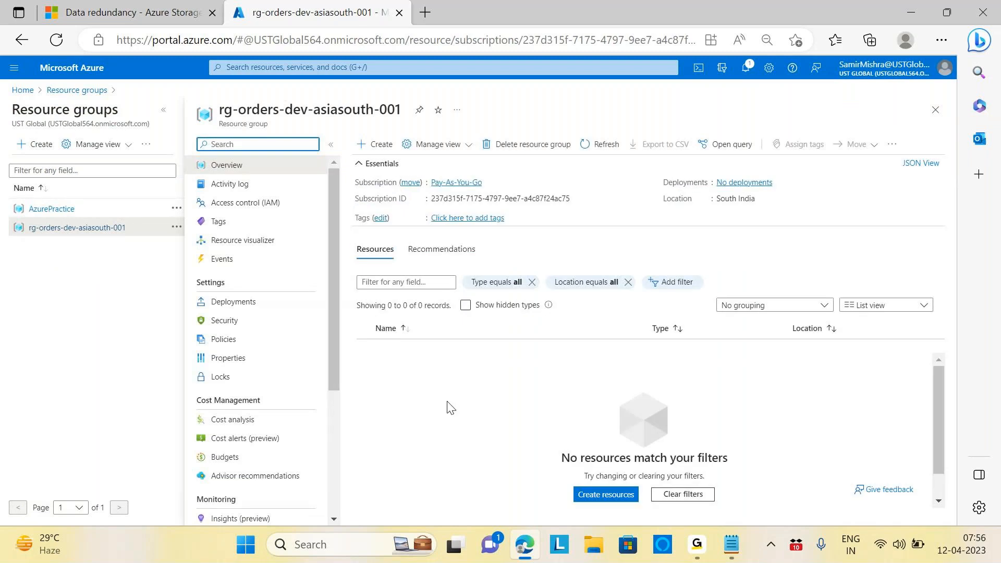
pyautogui.moveTo(334, 339); pyautogui.dragTo(315, 315)
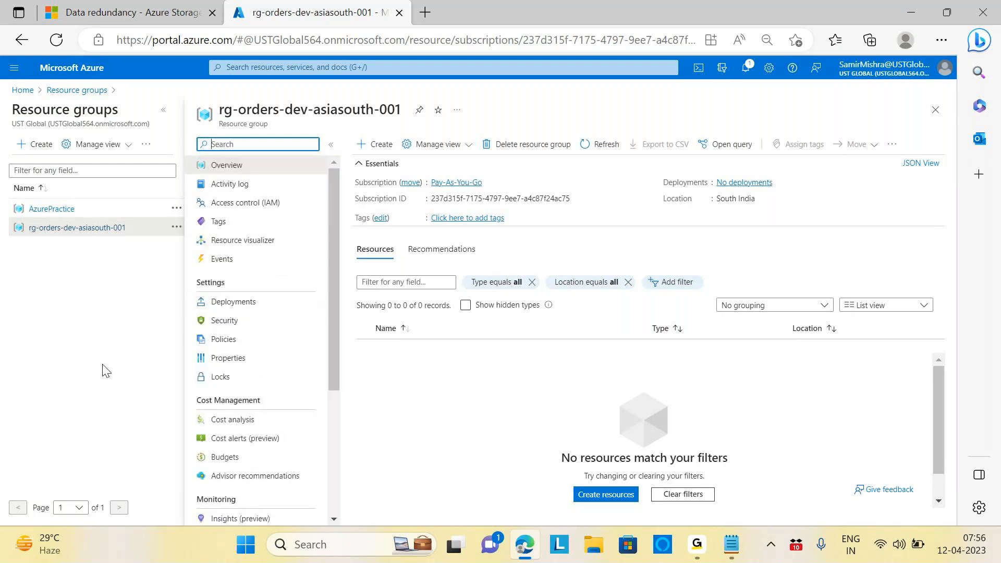
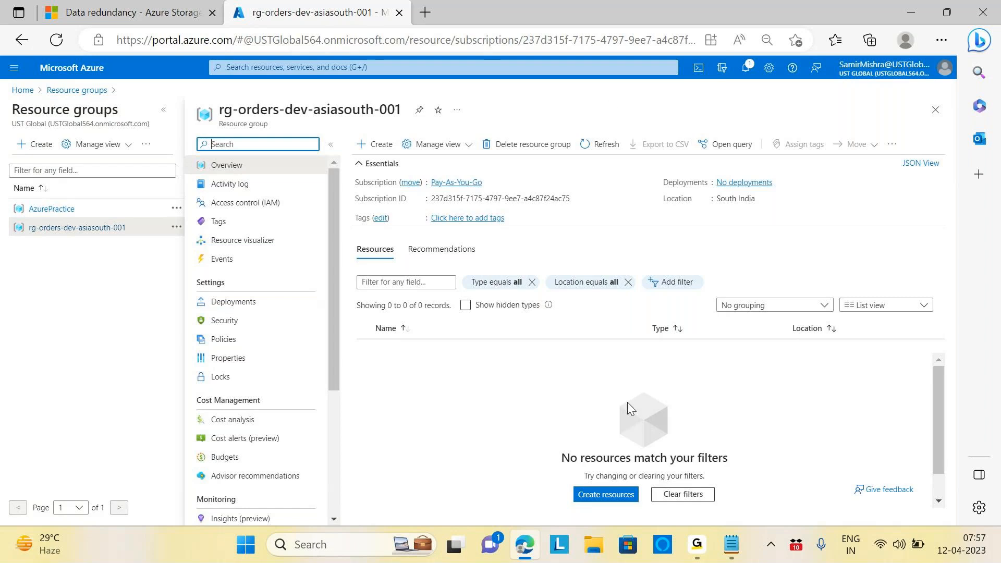
# Switch to the Notepad note, add three line breaks after the naming pattern, and collapse the resource groups list in the Azure portal
pyautogui.click(730, 546)
pyautogui.moveTo(355, 194); pyautogui.dragTo(632, 178)
pyautogui.click(549, 240)
pyautogui.press('Return')
pyautogui.press('Return')
pyautogui.press('Return')
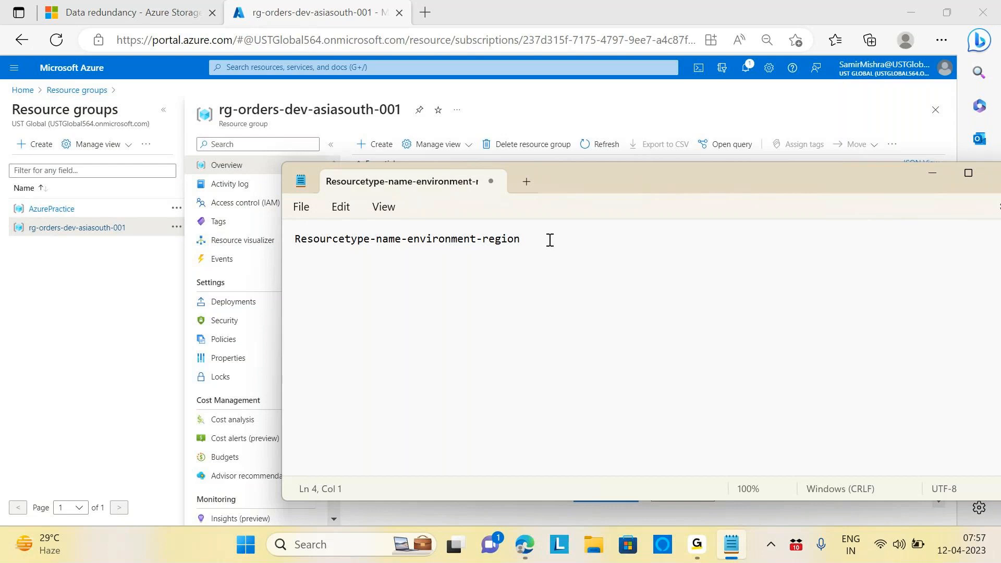
pyautogui.click(165, 113)
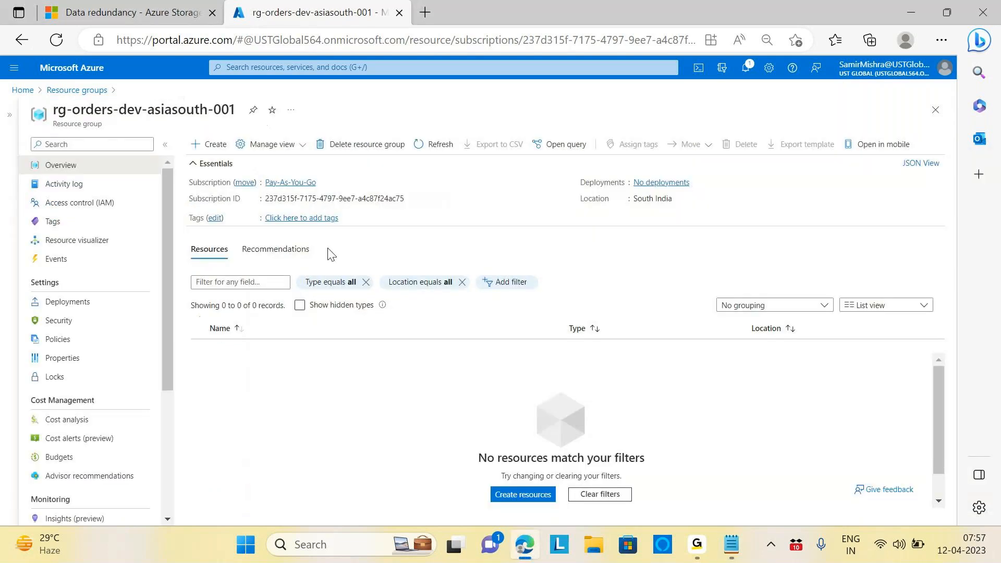
# Return to the Notepad note and add the heading "Storage:-" below the naming pattern
pyautogui.click(732, 545)
pyautogui.write('St')
pyautogui.write('orag')
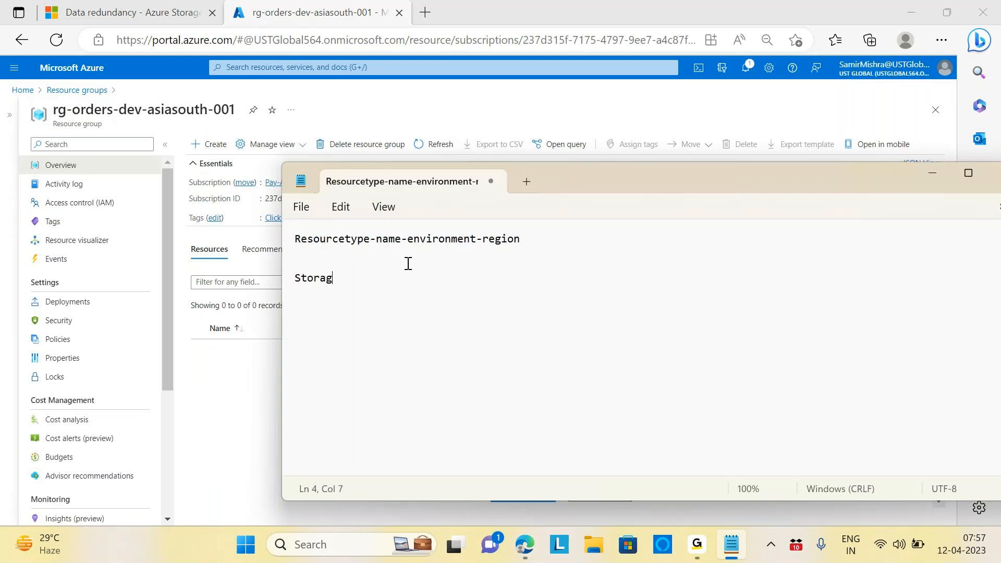
pyautogui.write('e:-')
pyautogui.press('Return')
pyautogui.press('Return')
# List "1. BLOB" and "2. Data Lake" under the Storage heading, separated by a blank line
pyautogui.write('1.')
pyautogui.write('BLOB')
pyautogui.press('Return')
pyautogui.press('Return')
pyautogui.write('2. Dtaa')
pyautogui.press('BackSpace')
pyautogui.press('BackSpace')
pyautogui.press('BackSpace')
pyautogui.write('ata Lake')
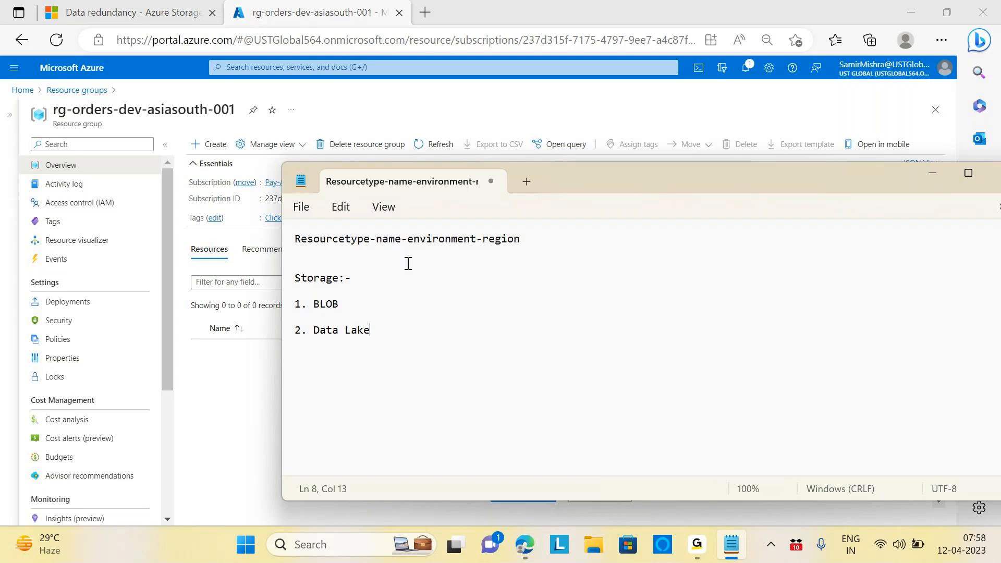
# Highlight the BLOB entry in the note and move the Notepad window fully into view
pyautogui.moveTo(314, 304); pyautogui.dragTo(340, 304)
pyautogui.click(410, 303)
pyautogui.moveTo(631, 171); pyautogui.dragTo(523, 150)
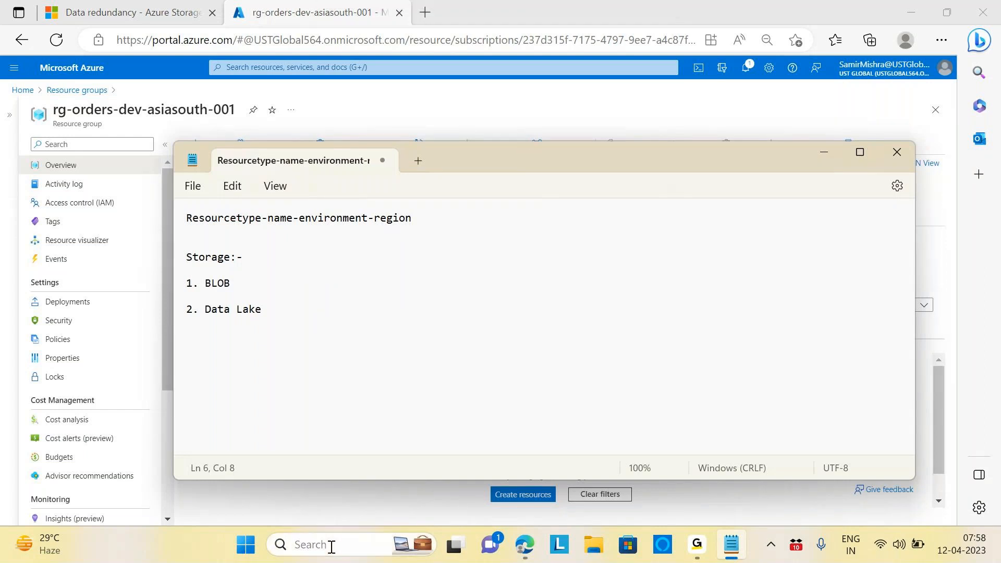
# Search Windows for "paint" and open the Paint app with a blank canvas
pyautogui.click(332, 545)
pyautogui.write('paint')
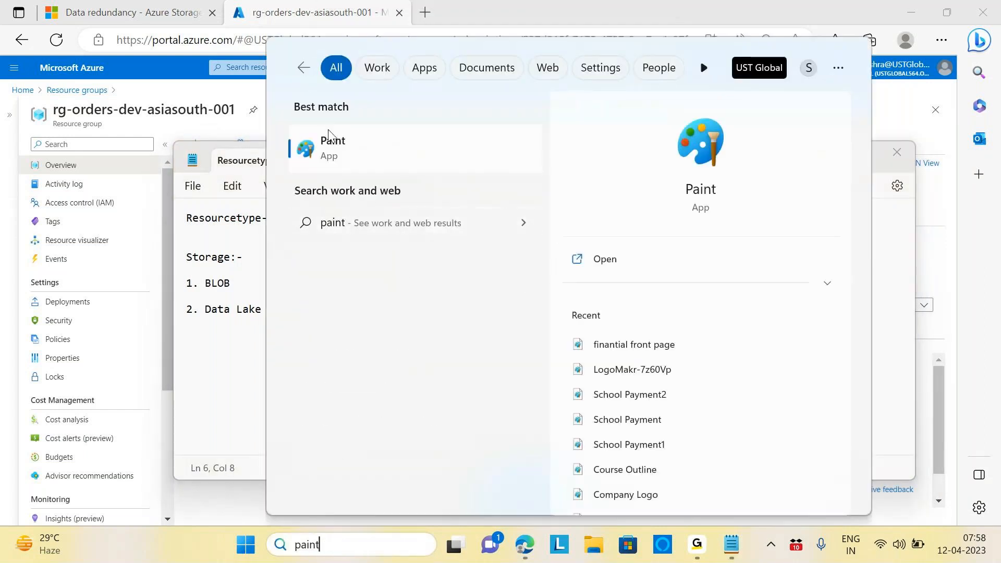
pyautogui.click(331, 143)
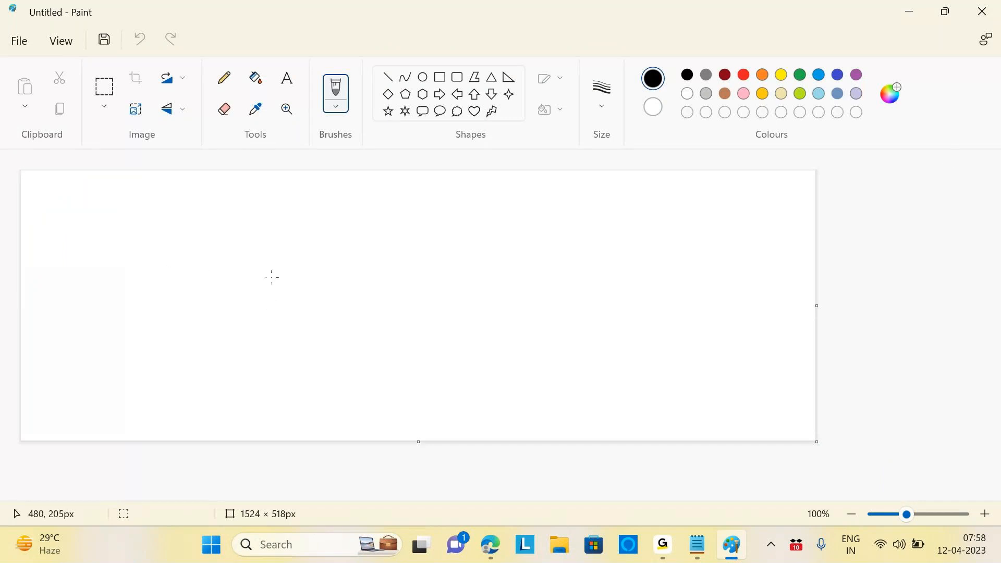
# Draw a rectangle of about 292 × 141 px near the canvas's upper-left corner
pyautogui.click(441, 78)
pyautogui.moveTo(40, 204); pyautogui.dragTo(192, 357)
pyautogui.moveTo(117, 357); pyautogui.dragTo(132, 284)
pyautogui.moveTo(95, 240); pyautogui.dragTo(95, 242)
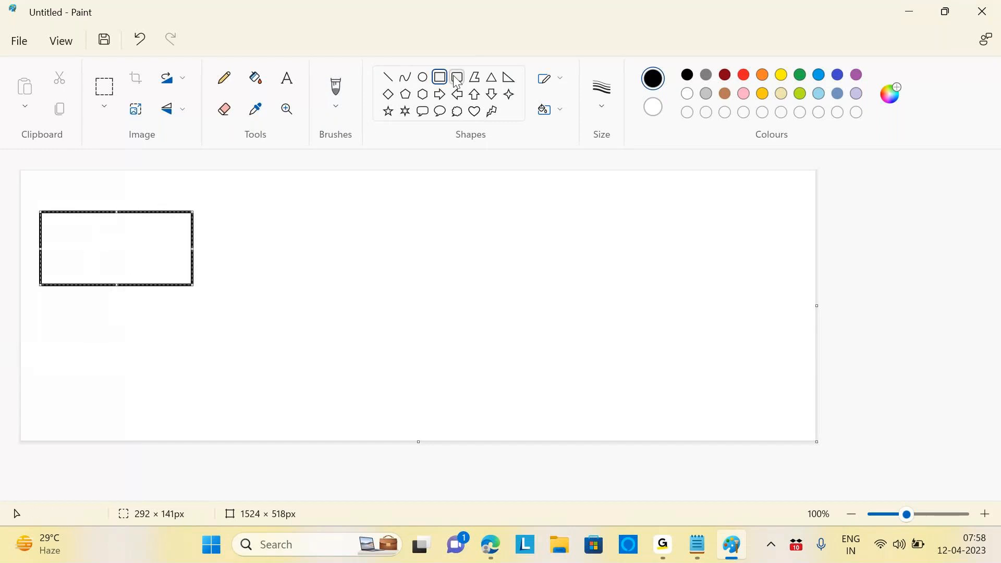
# Handwrite "Landing" with the pencil inside the small rectangle and "BLOB" just beneath it
pyautogui.click(226, 85)
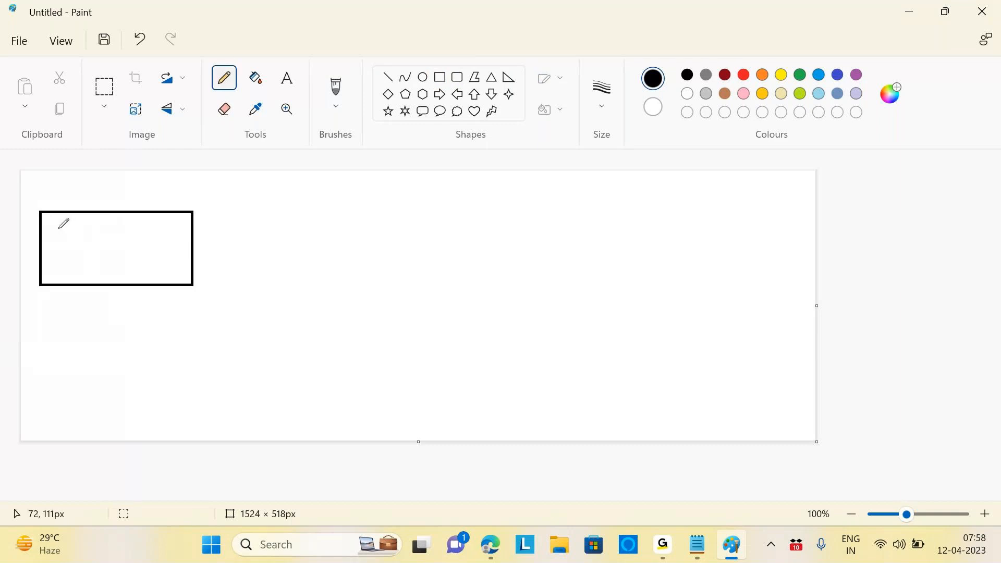
pyautogui.moveTo(59, 227)
pyautogui.mouseDown()
pyautogui.moveTo(84, 246)
pyautogui.moveTo(100, 231)
pyautogui.moveTo(112, 267)
pyautogui.moveTo(156, 244)
pyautogui.moveTo(172, 267)
pyautogui.mouseUp()
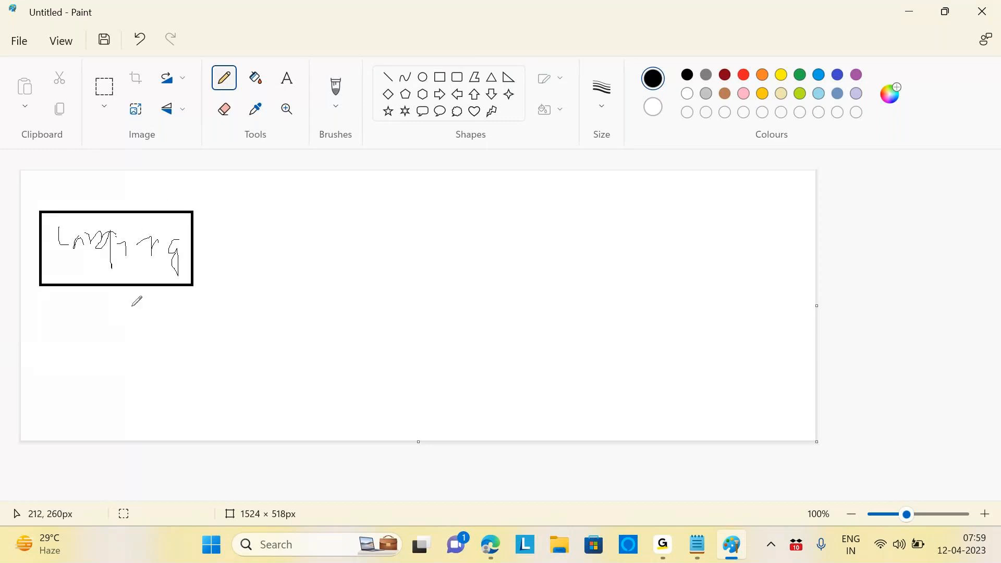
pyautogui.moveTo(65, 306)
pyautogui.mouseDown()
pyautogui.moveTo(68, 326)
pyautogui.moveTo(81, 305)
pyautogui.moveTo(85, 327)
pyautogui.moveTo(59, 337)
pyautogui.mouseUp()
pyautogui.moveTo(93, 304)
pyautogui.mouseDown()
pyautogui.moveTo(105, 330)
pyautogui.moveTo(128, 322)
pyautogui.moveTo(129, 305)
pyautogui.moveTo(144, 320)
pyautogui.moveTo(153, 308)
pyautogui.moveTo(145, 324)
pyautogui.mouseUp()
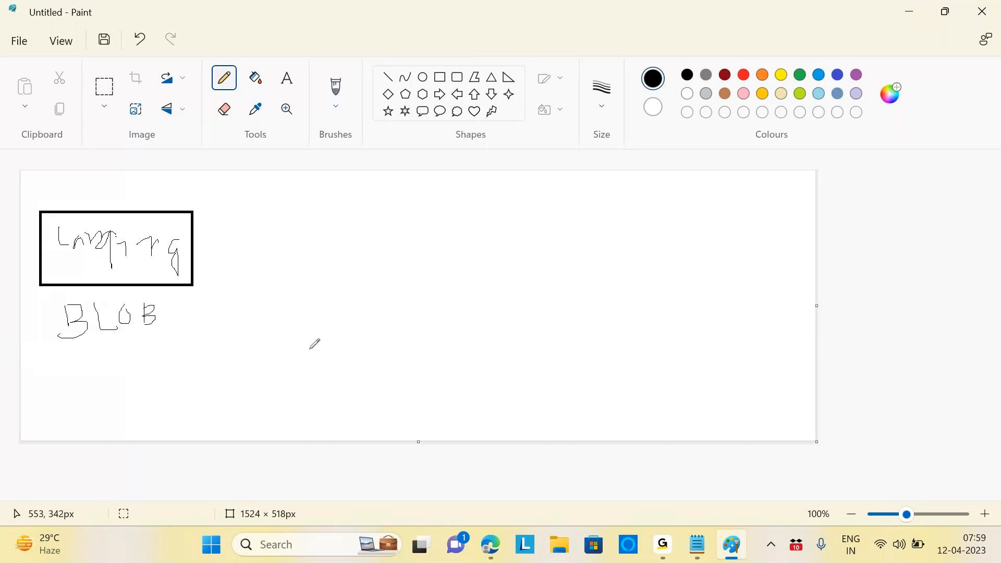
# Draw a rectangle of about 938 × 387 px beside the BLOB box and handwrite "Data Lake" beneath it
pyautogui.click(440, 78)
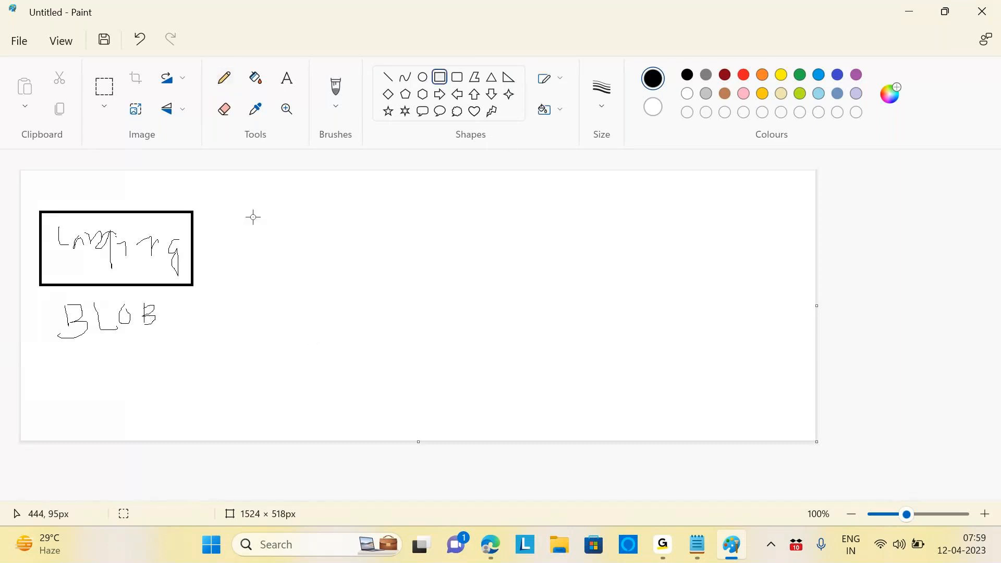
pyautogui.moveTo(243, 196); pyautogui.dragTo(732, 393)
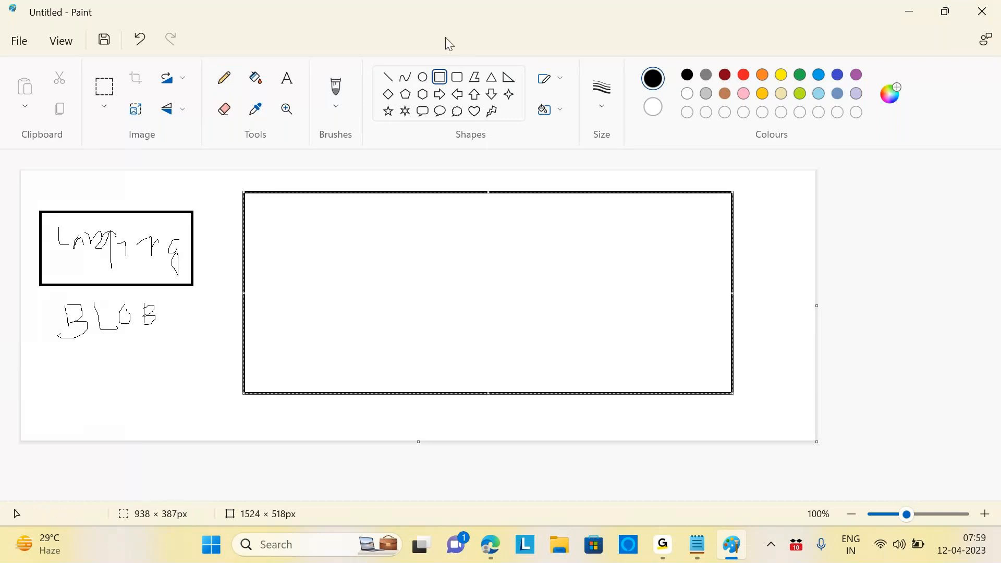
pyautogui.click(224, 78)
pyautogui.moveTo(409, 408)
pyautogui.mouseDown()
pyautogui.moveTo(408, 424)
pyautogui.moveTo(407, 411)
pyautogui.moveTo(424, 418)
pyautogui.moveTo(414, 426)
pyautogui.moveTo(449, 408)
pyautogui.moveTo(482, 421)
pyautogui.moveTo(571, 415)
pyautogui.moveTo(587, 428)
pyautogui.mouseUp()
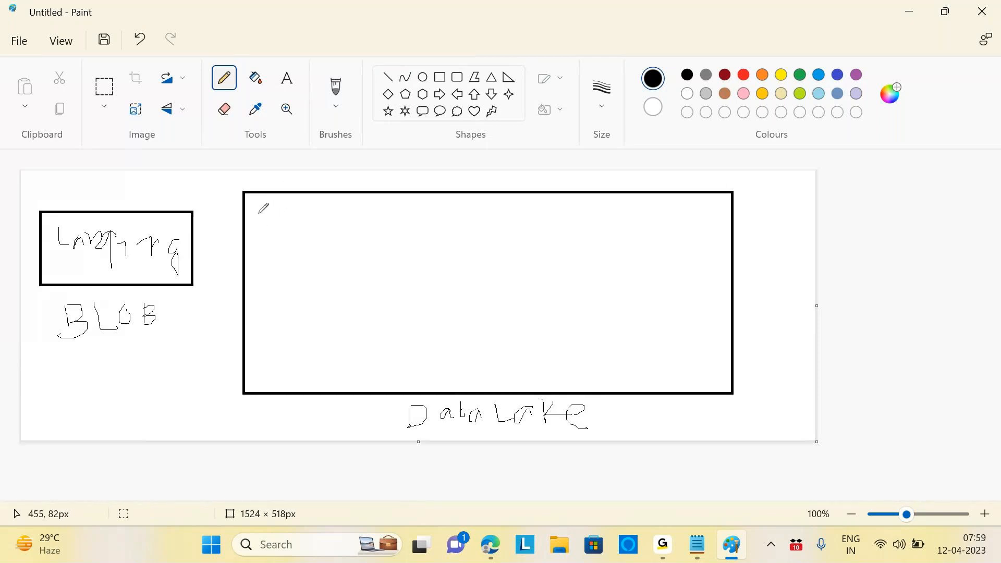
# Handwrite the layer names "RAW", "Cleansed", "Stand" and "Analytics" in a row along the upper part of the Data Lake rectangle
pyautogui.moveTo(258, 216)
pyautogui.mouseDown()
pyautogui.moveTo(261, 246)
pyautogui.moveTo(284, 242)
pyautogui.moveTo(308, 216)
pyautogui.moveTo(307, 241)
pyautogui.moveTo(320, 225)
pyautogui.moveTo(319, 240)
pyautogui.moveTo(333, 215)
pyautogui.mouseUp()
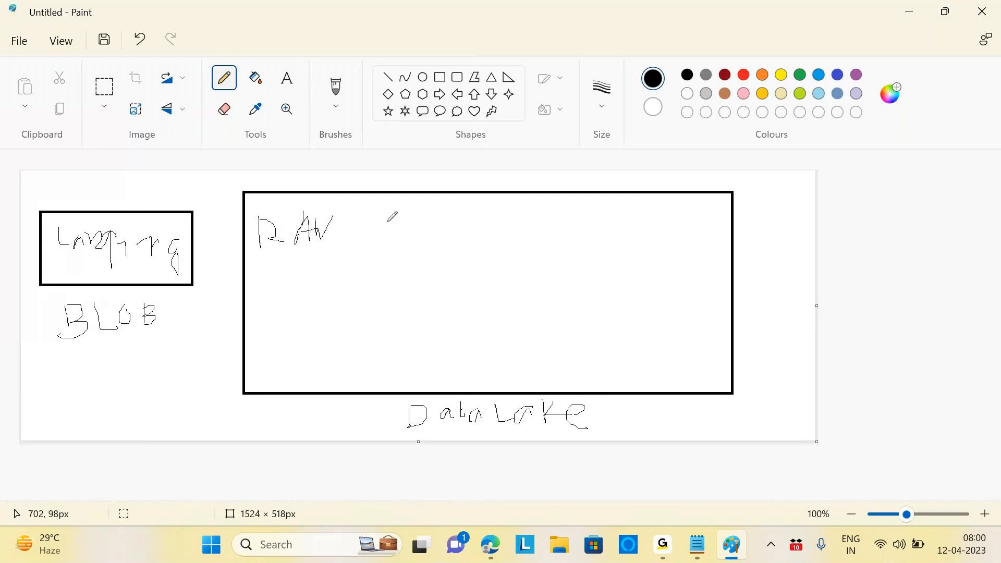
pyautogui.moveTo(382, 215)
pyautogui.mouseDown()
pyautogui.moveTo(394, 232)
pyautogui.moveTo(412, 218)
pyautogui.moveTo(442, 216)
pyautogui.moveTo(449, 227)
pyautogui.moveTo(464, 219)
pyautogui.moveTo(468, 240)
pyautogui.mouseUp()
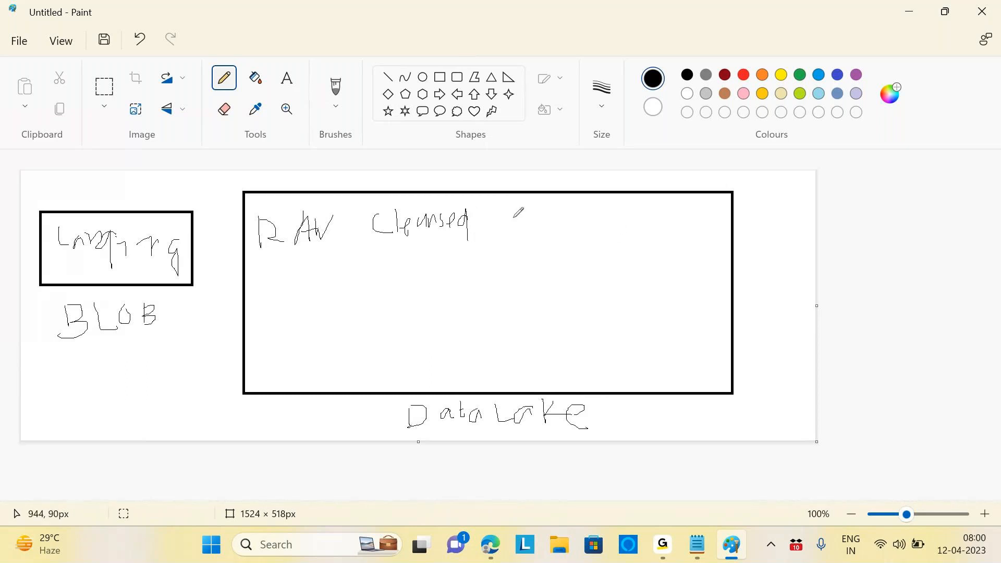
pyautogui.moveTo(527, 214); pyautogui.dragTo(511, 244)
pyautogui.moveTo(532, 211)
pyautogui.mouseDown()
pyautogui.moveTo(532, 241)
pyautogui.moveTo(550, 229)
pyautogui.moveTo(570, 237)
pyautogui.mouseUp()
pyautogui.moveTo(581, 226); pyautogui.dragTo(596, 225)
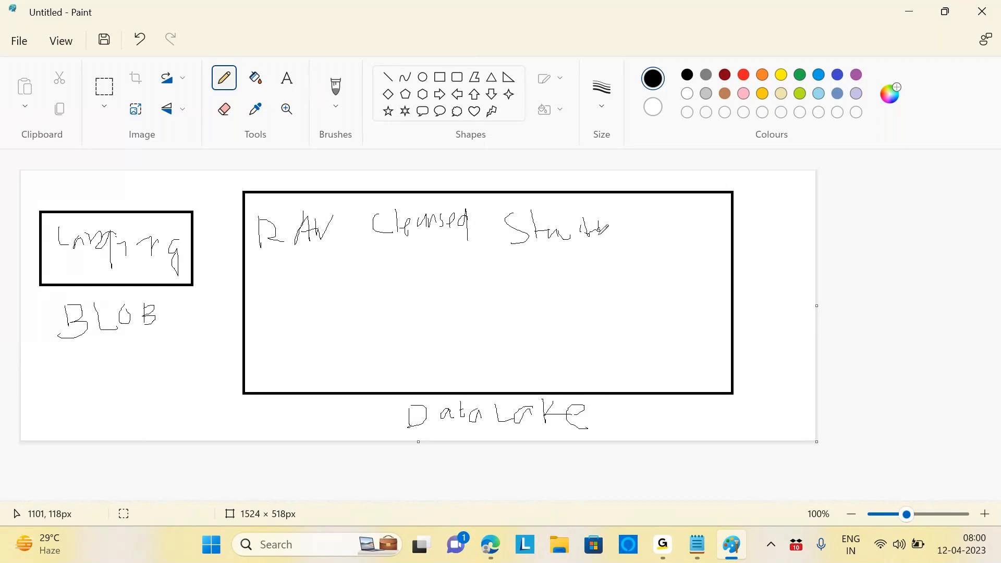
pyautogui.moveTo(655, 212)
pyautogui.mouseDown()
pyautogui.moveTo(633, 238)
pyautogui.moveTo(678, 247)
pyautogui.moveTo(688, 237)
pyautogui.moveTo(697, 262)
pyautogui.moveTo(707, 233)
pyautogui.moveTo(730, 246)
pyautogui.mouseUp()
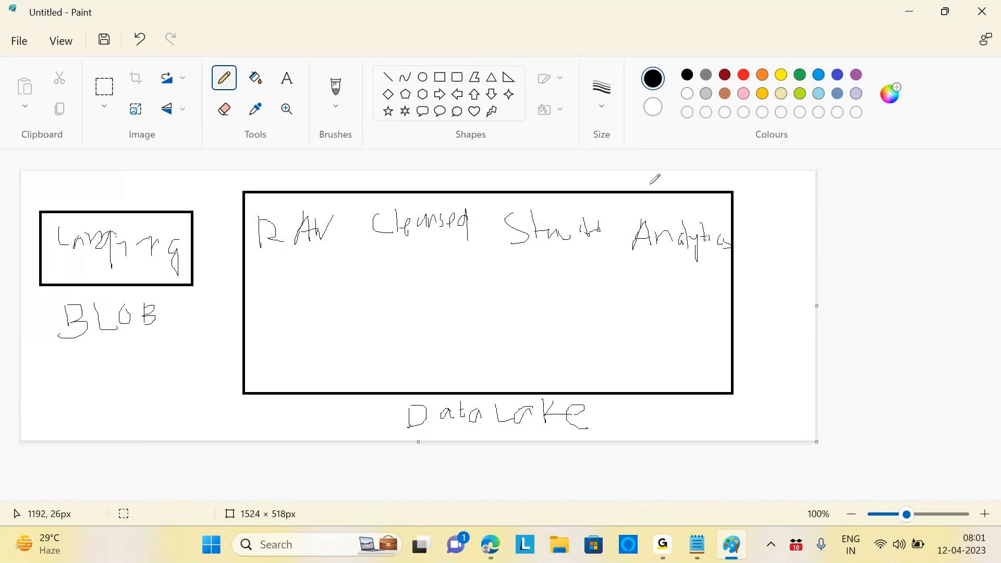
# Draw a downward arrow from the third layer to handwritten "Power BI" and one from Analytics to "ML" and "Data Sci"
pyautogui.moveTo(555, 247)
pyautogui.mouseDown()
pyautogui.moveTo(559, 280)
pyautogui.moveTo(567, 263)
pyautogui.mouseUp()
pyautogui.moveTo(502, 305)
pyautogui.mouseDown()
pyautogui.moveTo(502, 336)
pyautogui.moveTo(502, 318)
pyautogui.moveTo(528, 319)
pyautogui.moveTo(545, 304)
pyautogui.moveTo(560, 334)
pyautogui.moveTo(589, 296)
pyautogui.mouseUp()
pyautogui.moveTo(549, 350)
pyautogui.mouseDown()
pyautogui.moveTo(541, 360)
pyautogui.moveTo(553, 366)
pyautogui.moveTo(570, 360)
pyautogui.moveTo(569, 349)
pyautogui.moveTo(581, 364)
pyautogui.mouseUp()
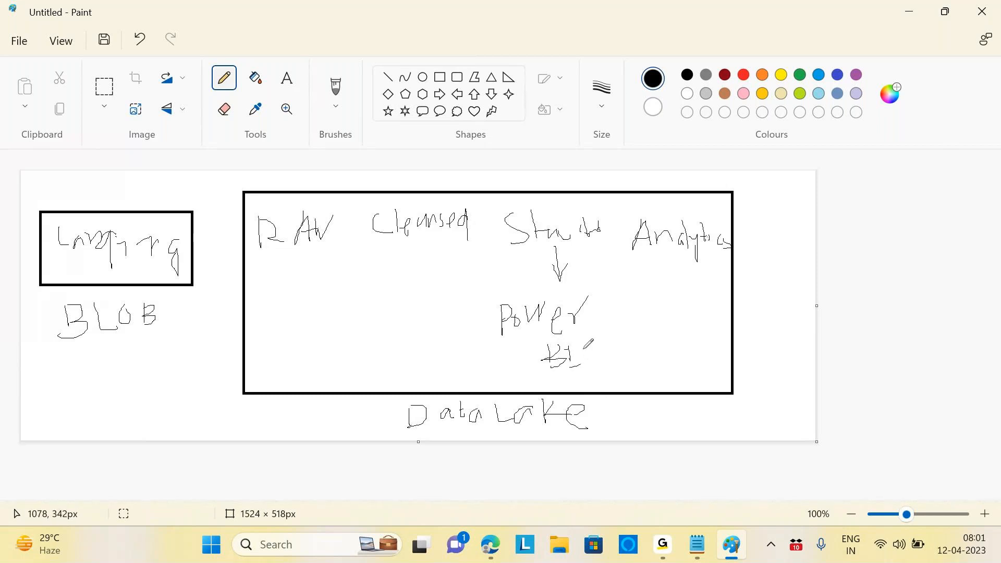
pyautogui.moveTo(684, 258)
pyautogui.mouseDown()
pyautogui.moveTo(689, 281)
pyautogui.moveTo(697, 269)
pyautogui.mouseUp()
pyautogui.click(634, 318)
pyautogui.moveTo(636, 297)
pyautogui.mouseDown()
pyautogui.moveTo(673, 292)
pyautogui.moveTo(688, 310)
pyautogui.moveTo(714, 302)
pyautogui.mouseUp()
pyautogui.moveTo(633, 337)
pyautogui.mouseDown()
pyautogui.moveTo(634, 357)
pyautogui.moveTo(646, 341)
pyautogui.moveTo(638, 356)
pyautogui.moveTo(673, 358)
pyautogui.moveTo(700, 342)
pyautogui.moveTo(643, 384)
pyautogui.moveTo(711, 372)
pyautogui.mouseUp()
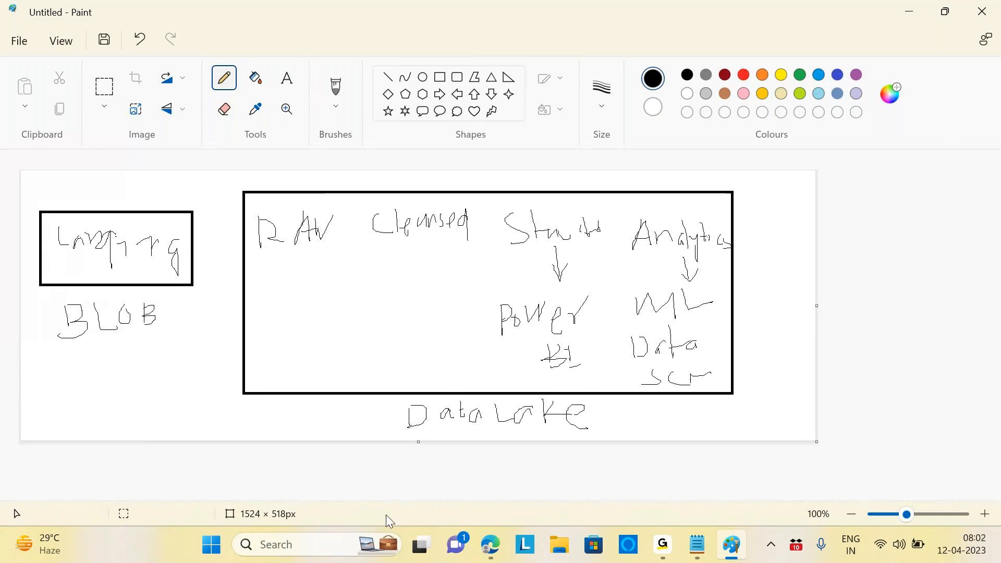
# Switch to File Explorer and view the source data files in the Customer Orders folder
pyautogui.click(663, 545)
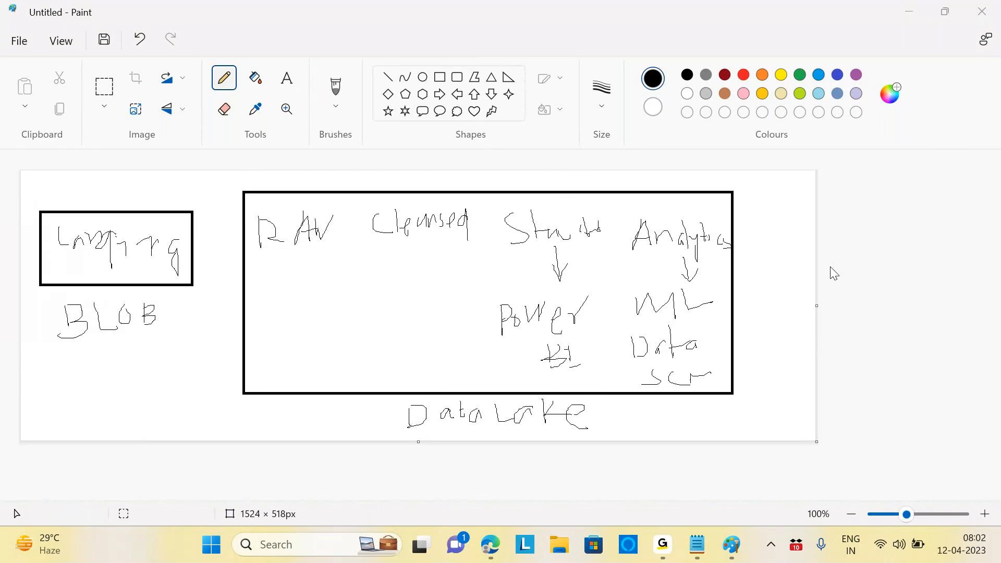
pyautogui.click(662, 545)
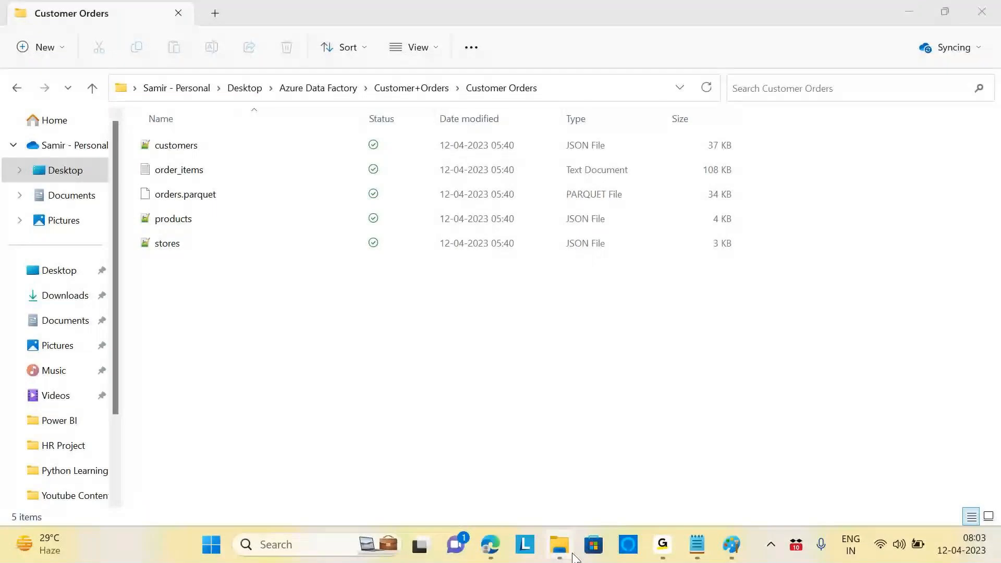
pyautogui.click(575, 558)
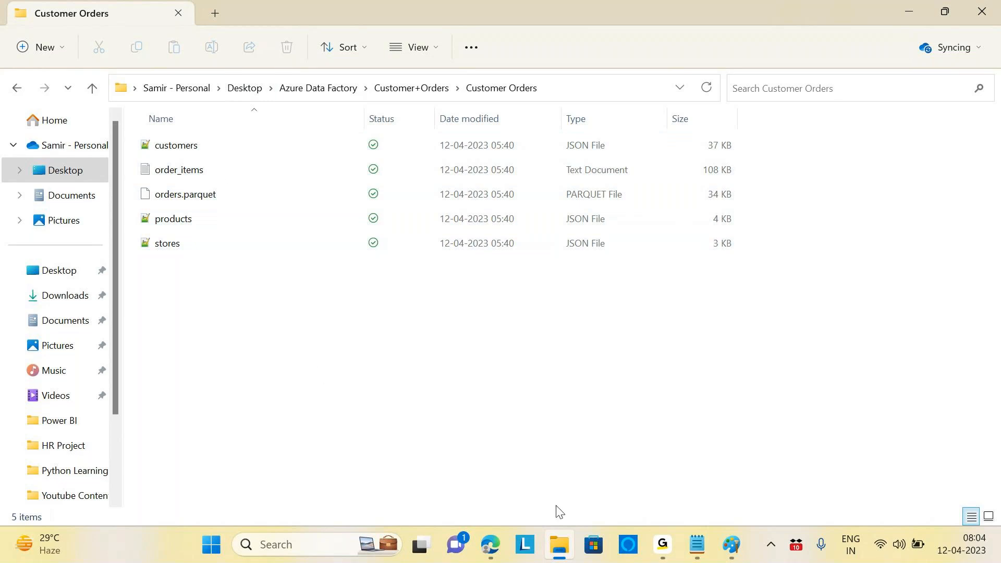
# Switch to the Azure portal in Edge, search for "storag", open Storage accounts and start creating a new storage account
pyautogui.click(492, 549)
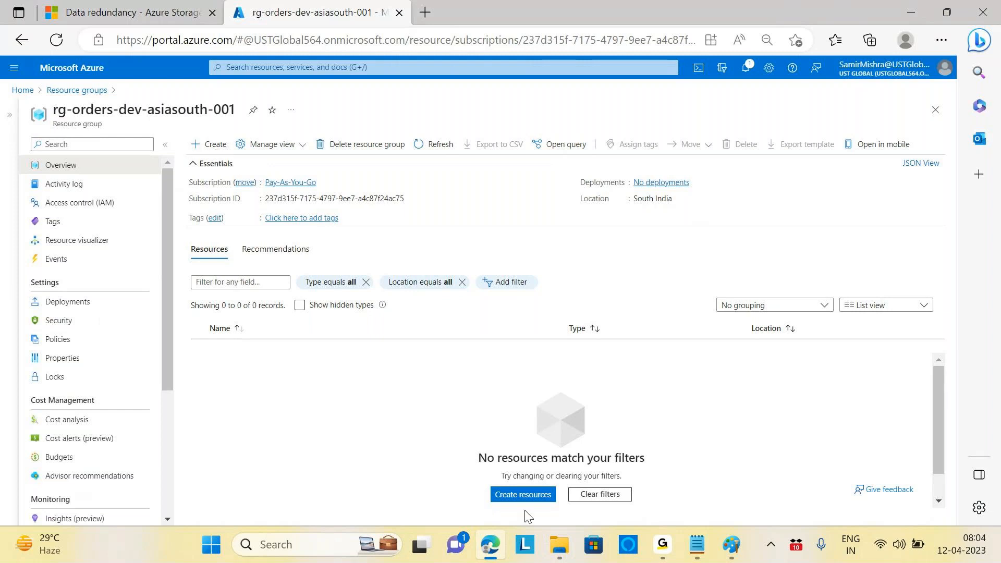
pyautogui.click(360, 67)
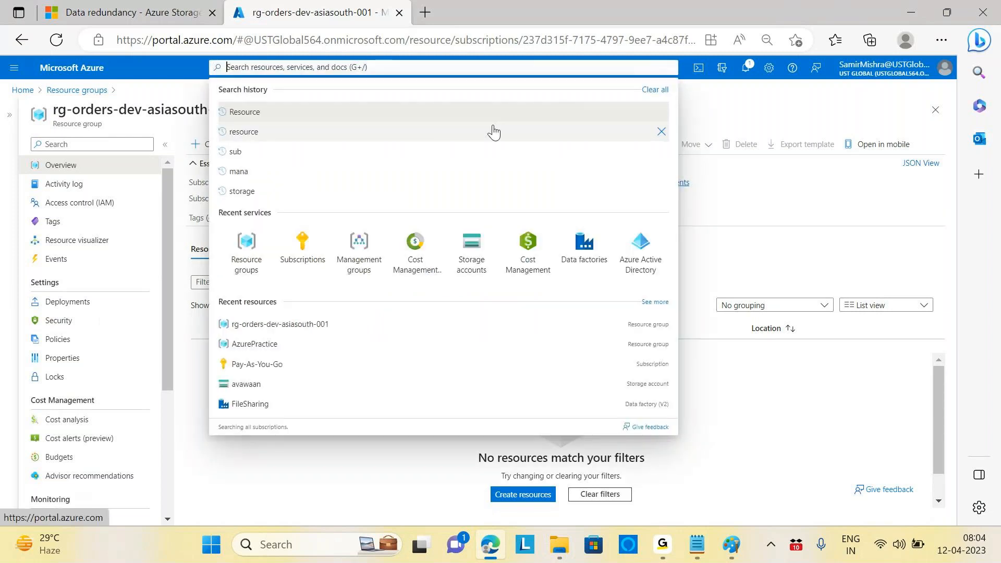
pyautogui.write('stora')
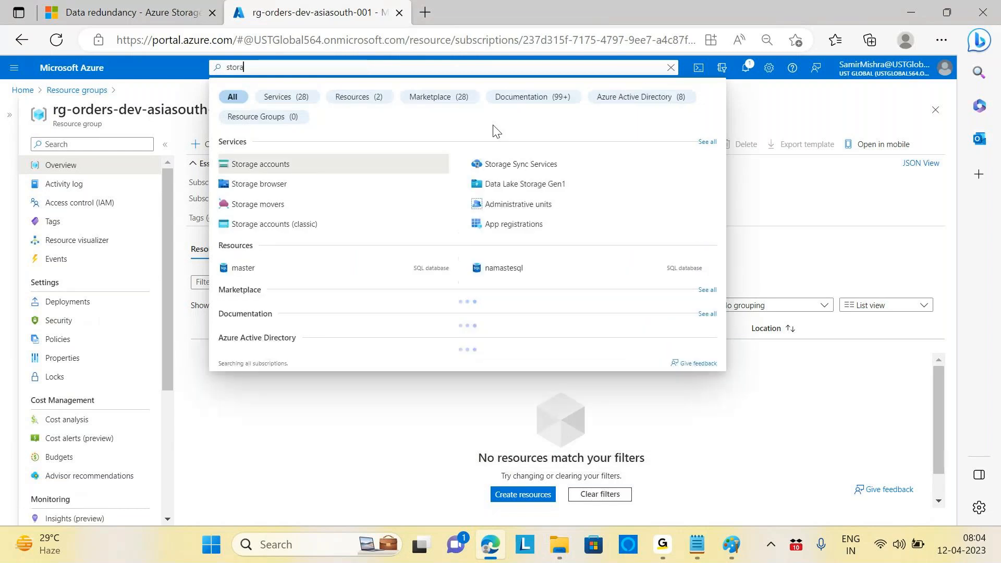
pyautogui.write('g')
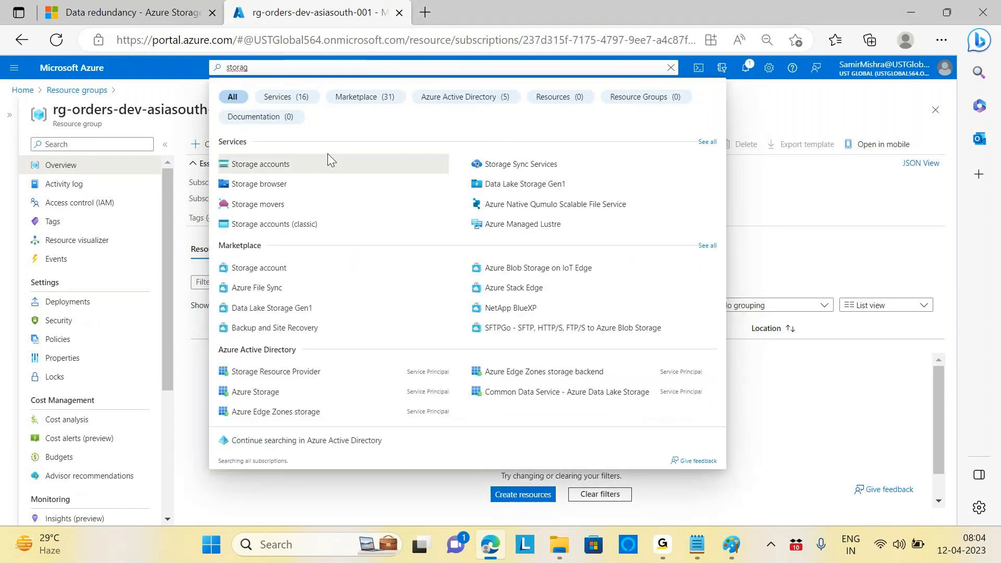
pyautogui.click(270, 163)
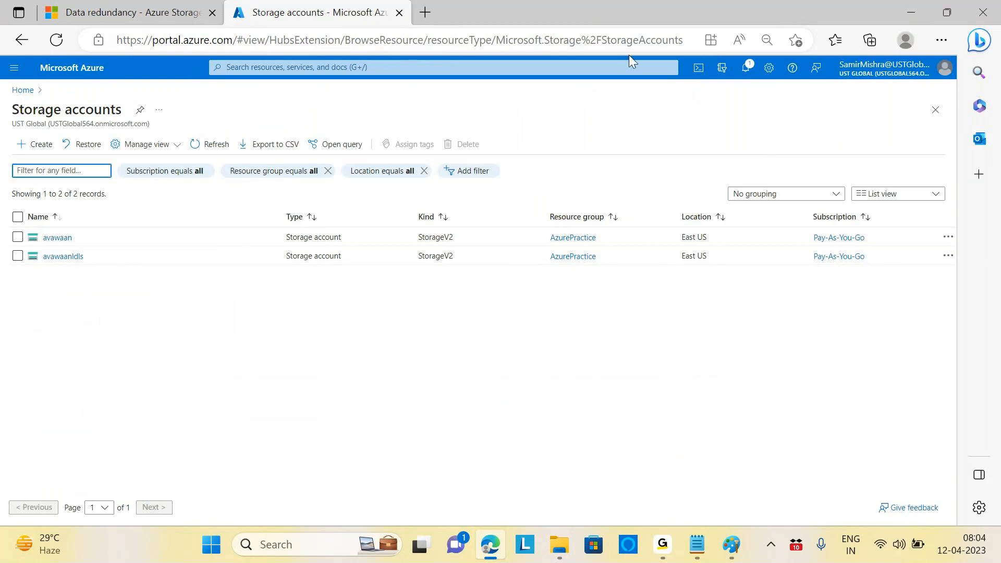
pyautogui.click(39, 146)
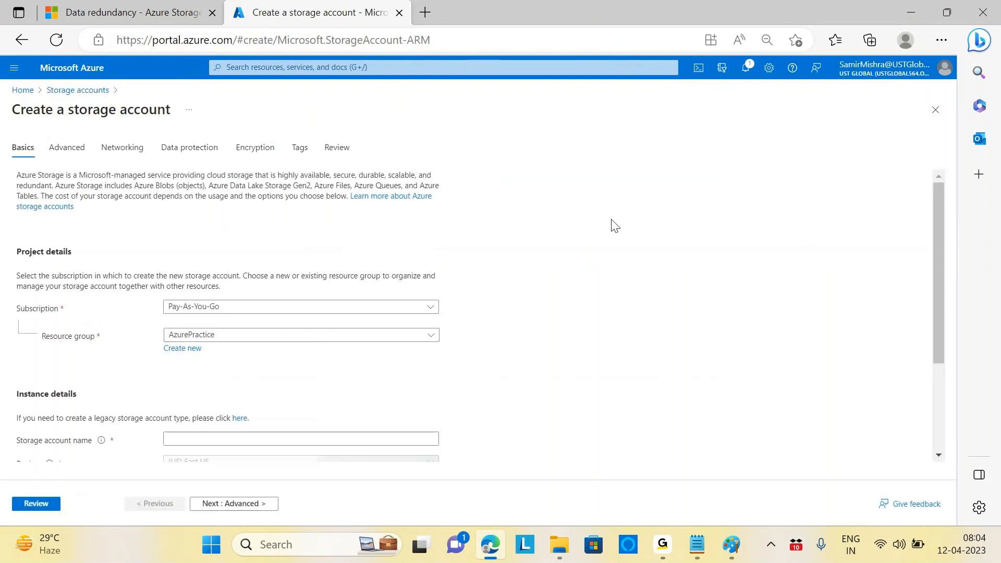
# Set the new storage account's resource group to rg-orders-dev-asiasouth-001
pyautogui.scroll(-1, 571, 239)
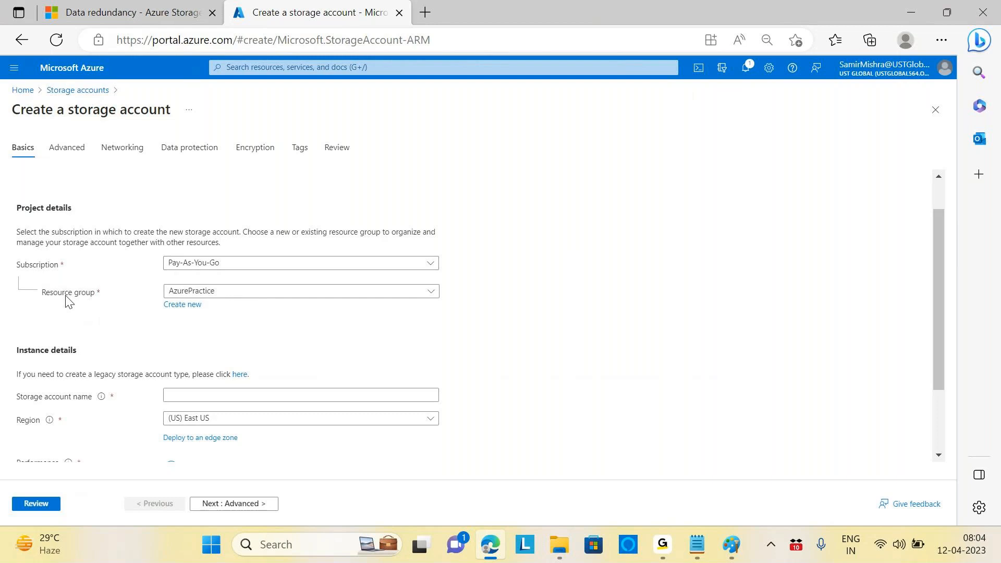
pyautogui.click(430, 293)
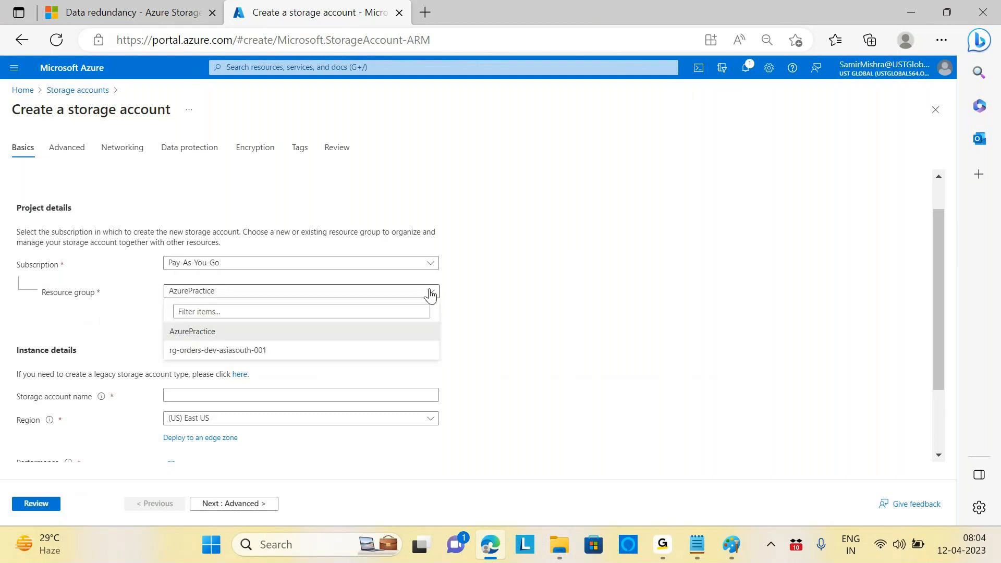
pyautogui.click(231, 358)
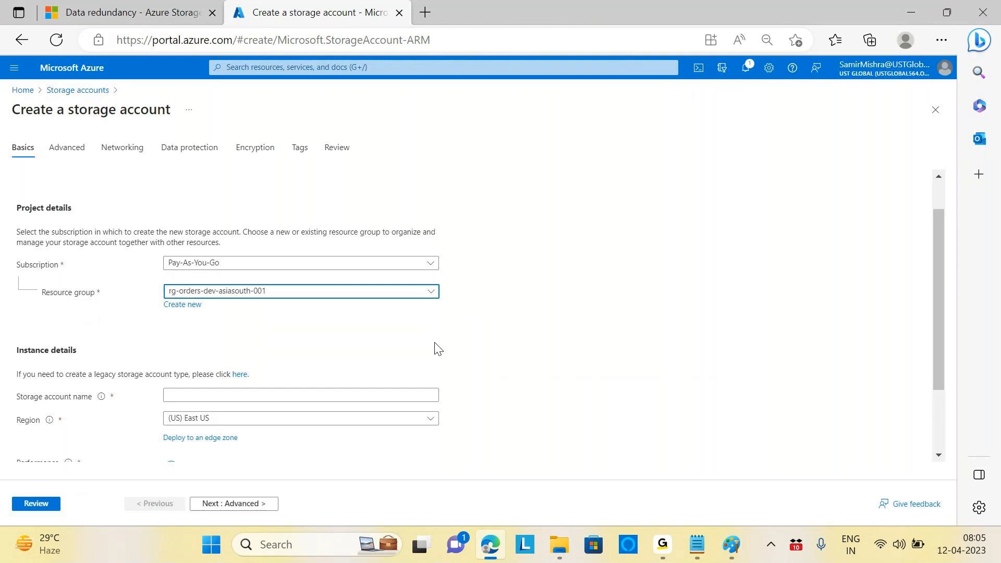
# Enter "storders001" as the storage account name
pyautogui.scroll(-2, 490, 357)
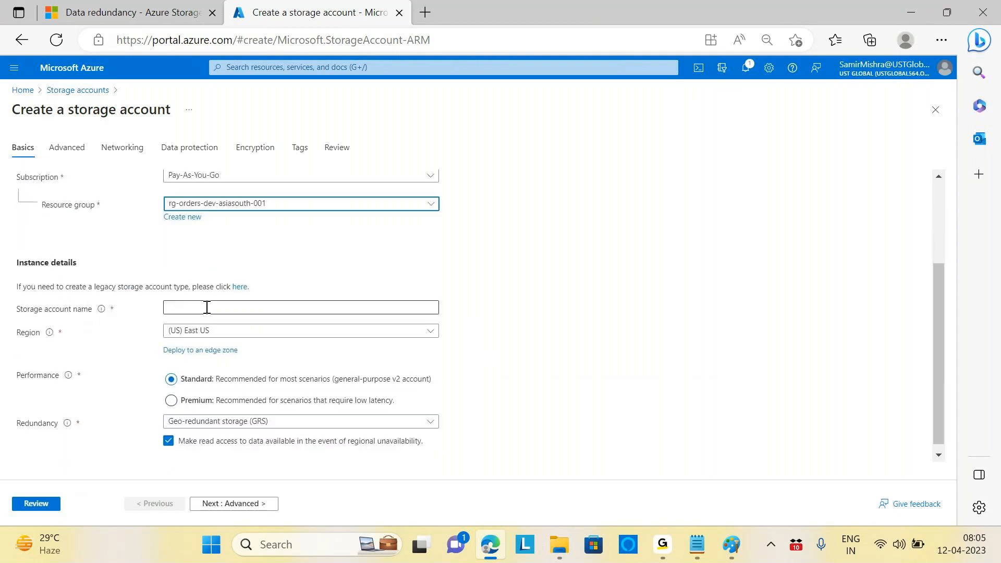
pyautogui.click(205, 308)
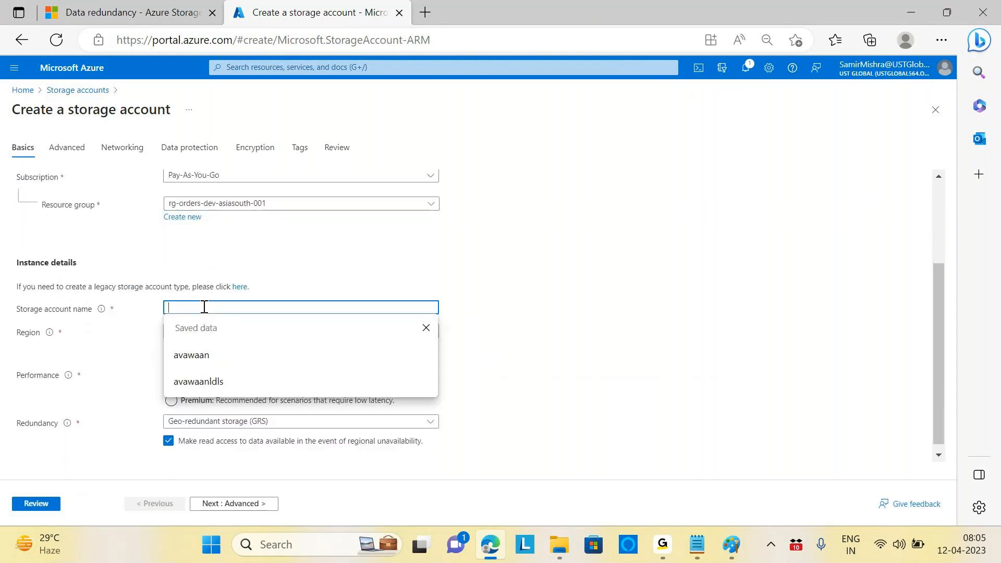
pyautogui.click(566, 309)
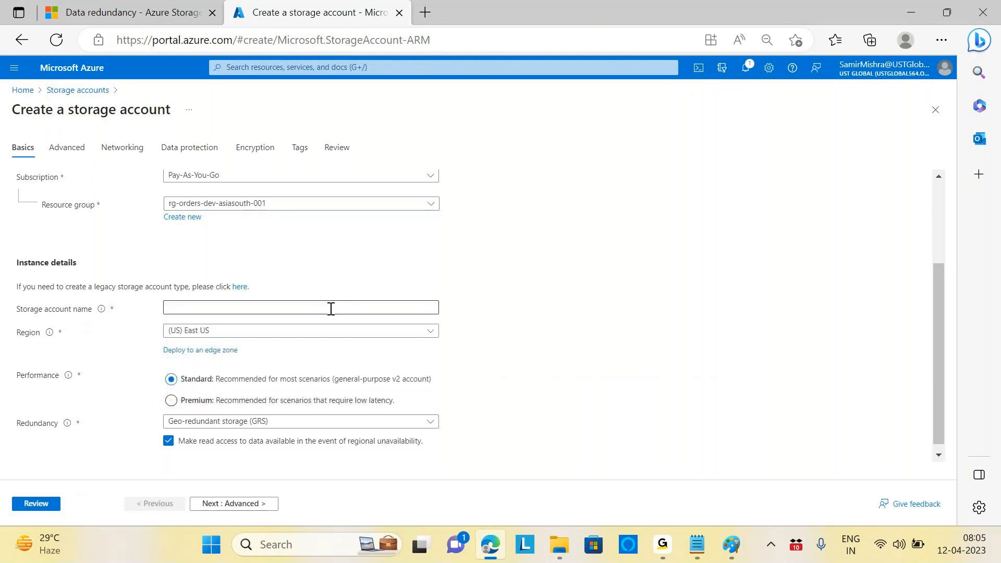
pyautogui.click(331, 308)
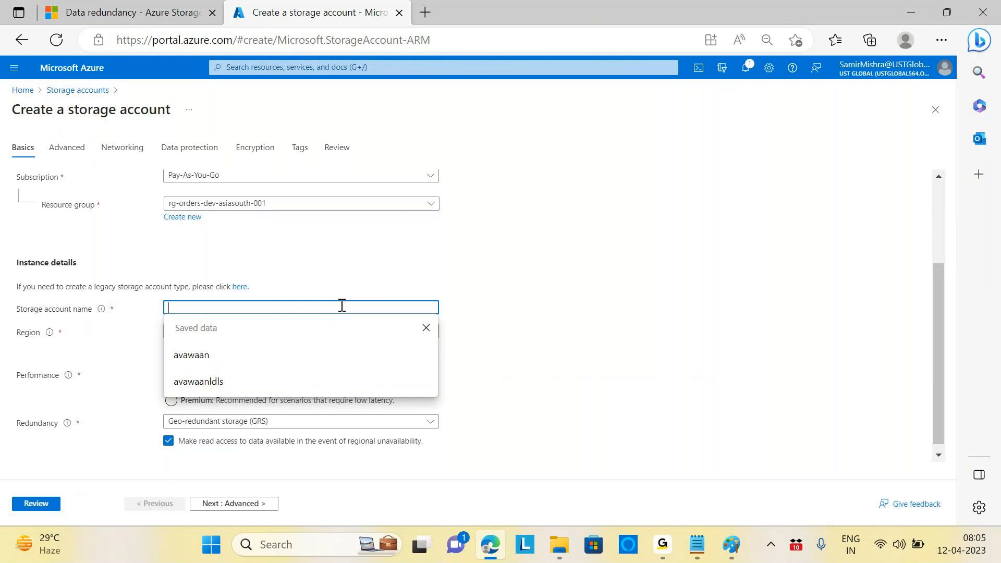
pyautogui.write('st')
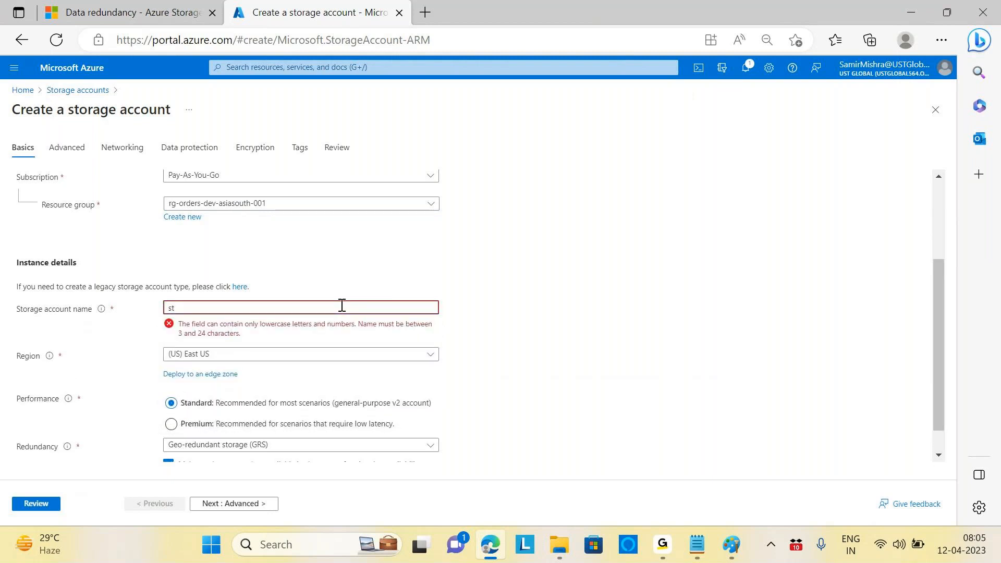
pyautogui.write('orders001')
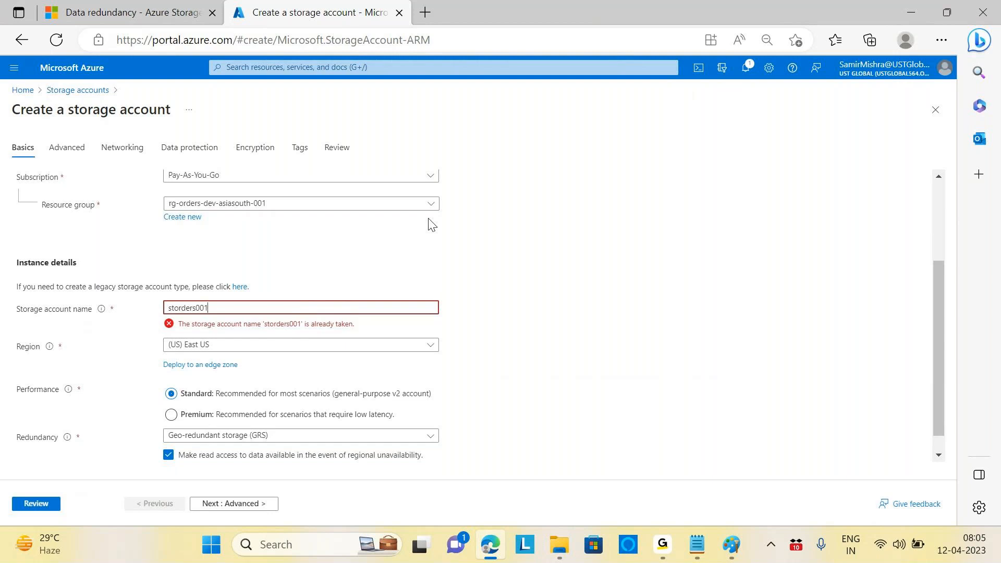
# Try "storders002" as the storage account name, and shorten the name to "storders"
pyautogui.press('BackSpace')
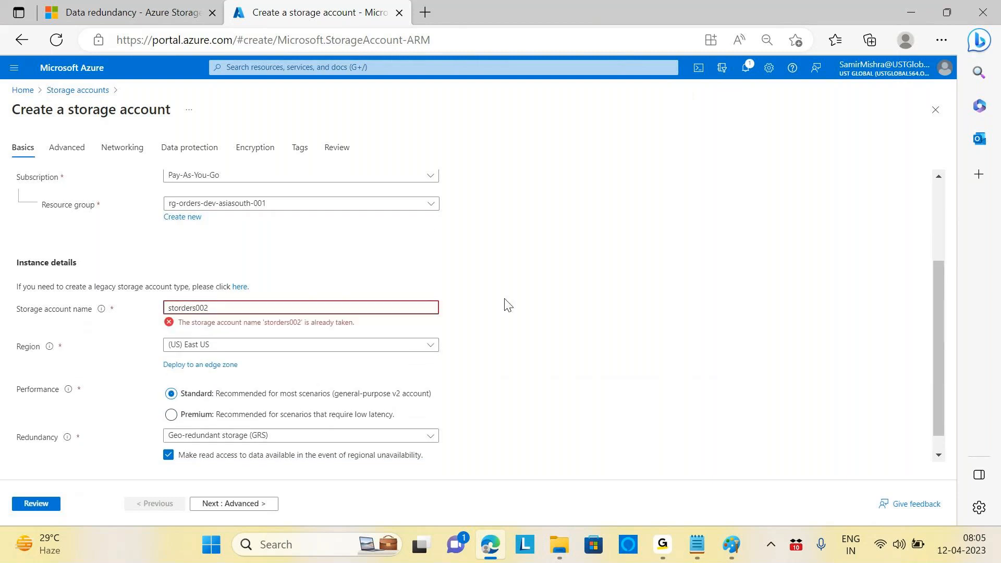
pyautogui.click(230, 306)
pyautogui.press('BackSpace')
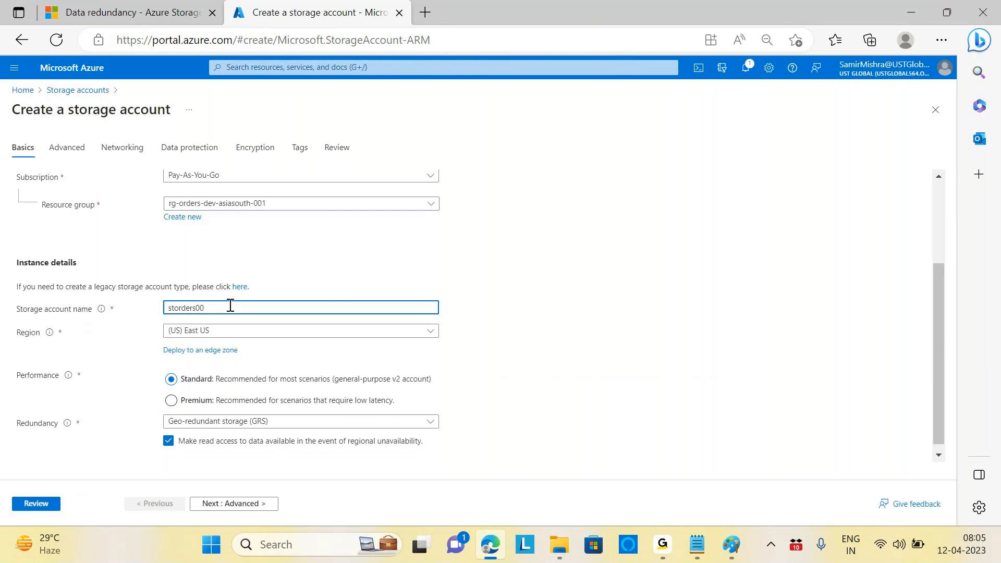
pyautogui.press('BackSpace')
pyautogui.click(497, 277)
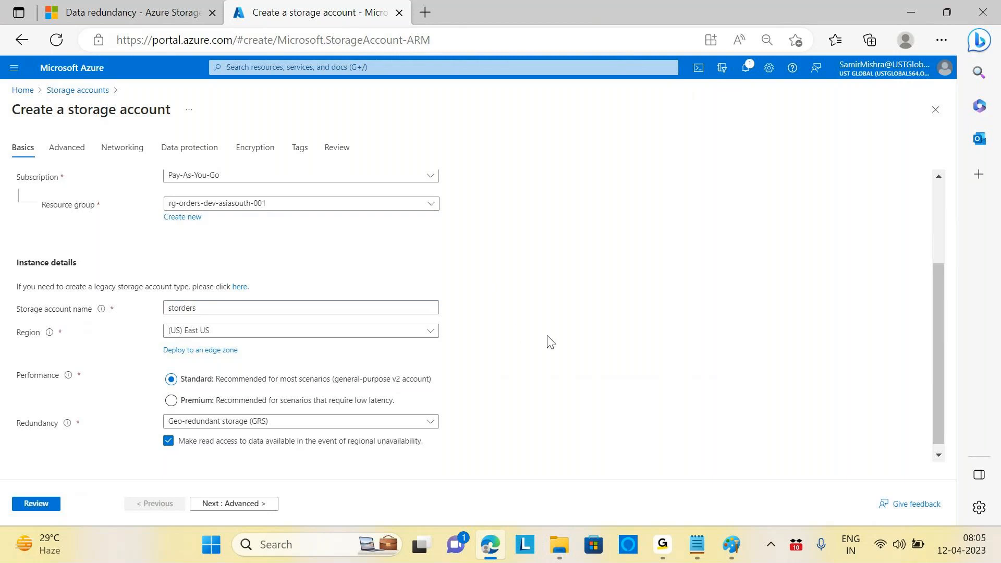
# Set the new storage account's region to (Asia Pacific) South India
pyautogui.click(436, 337)
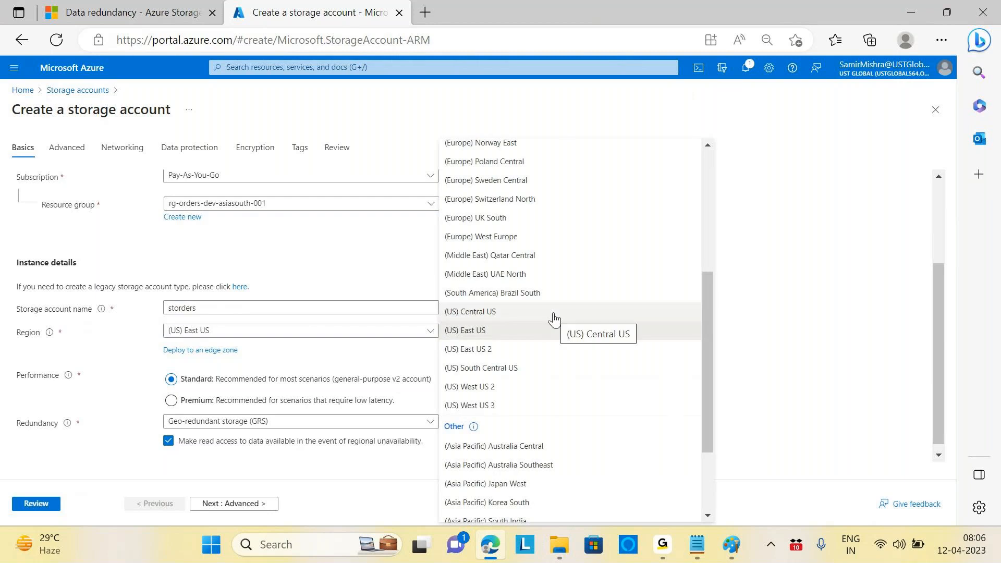
pyautogui.scroll(-3, 552, 320)
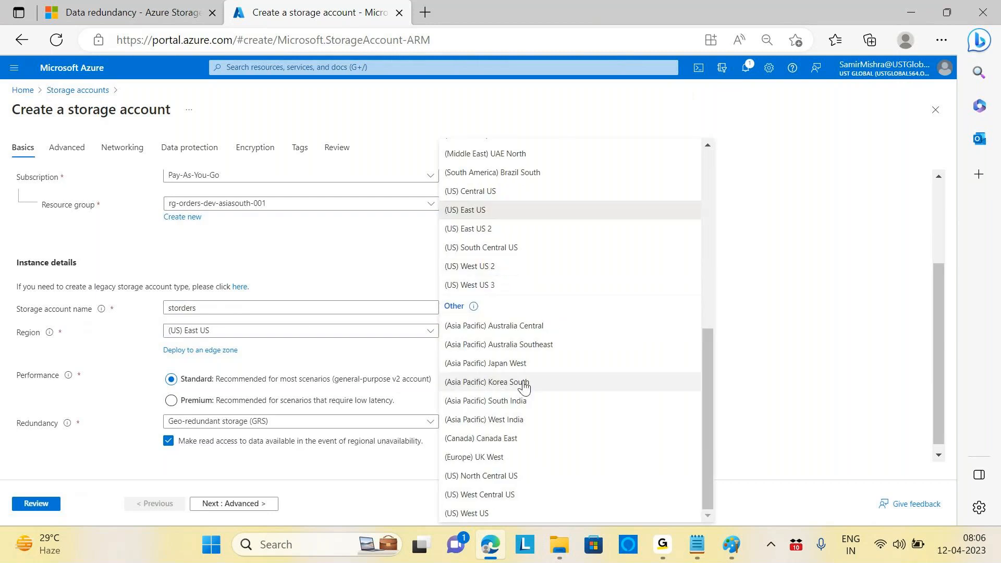
pyautogui.click(511, 401)
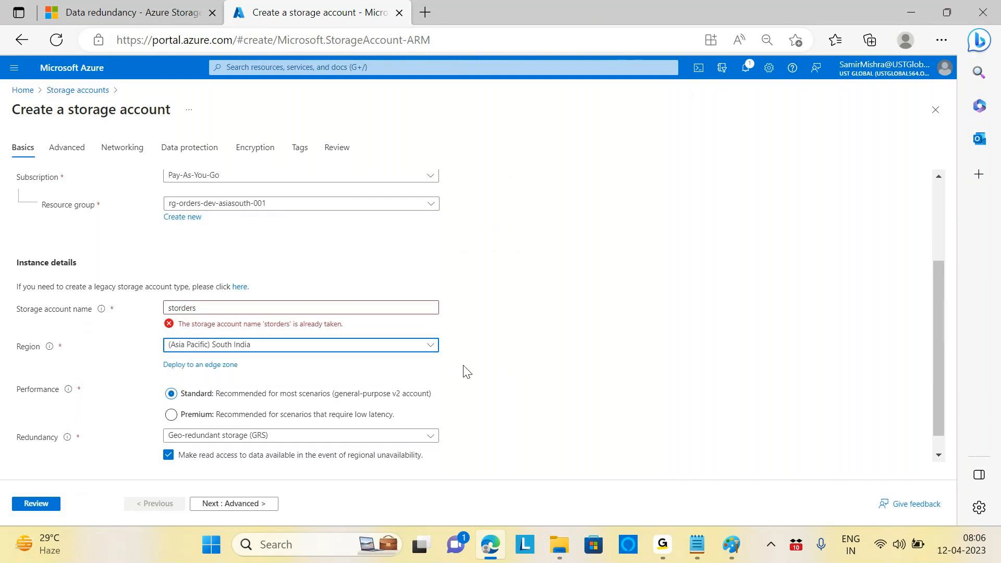
# Change the storage account name to "stordersitems"
pyautogui.click(201, 308)
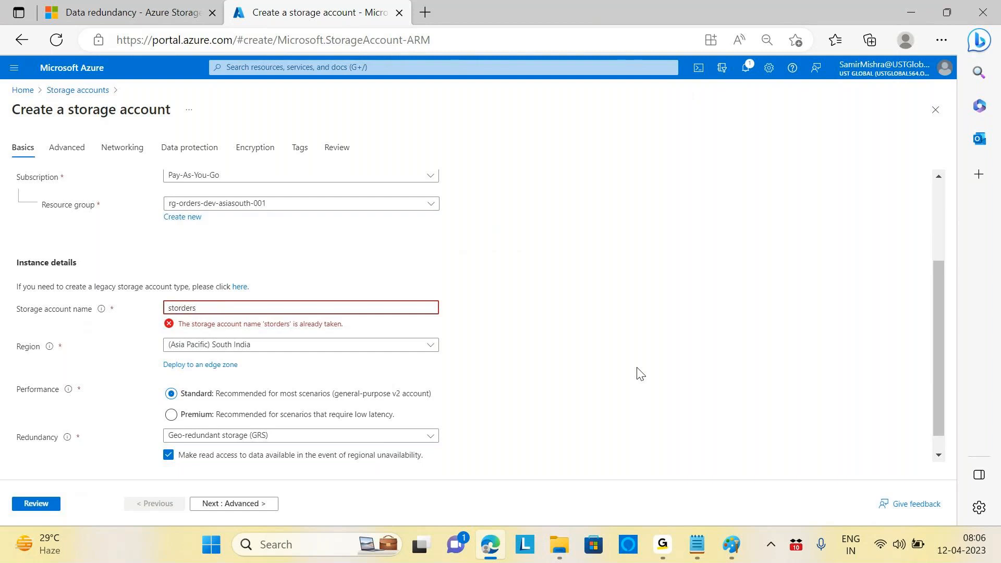
pyautogui.press('BackSpace')
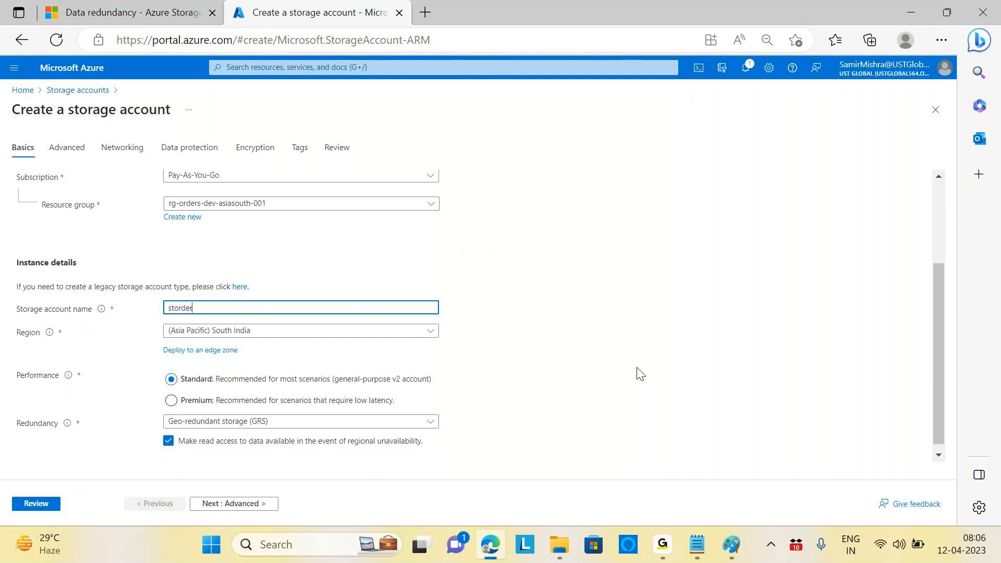
pyautogui.write('s')
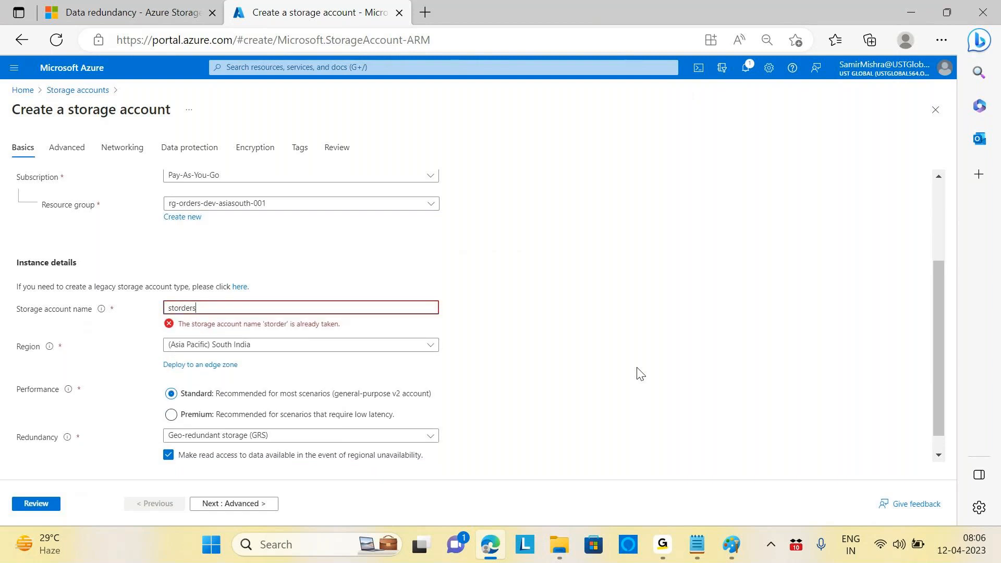
pyautogui.write('items')
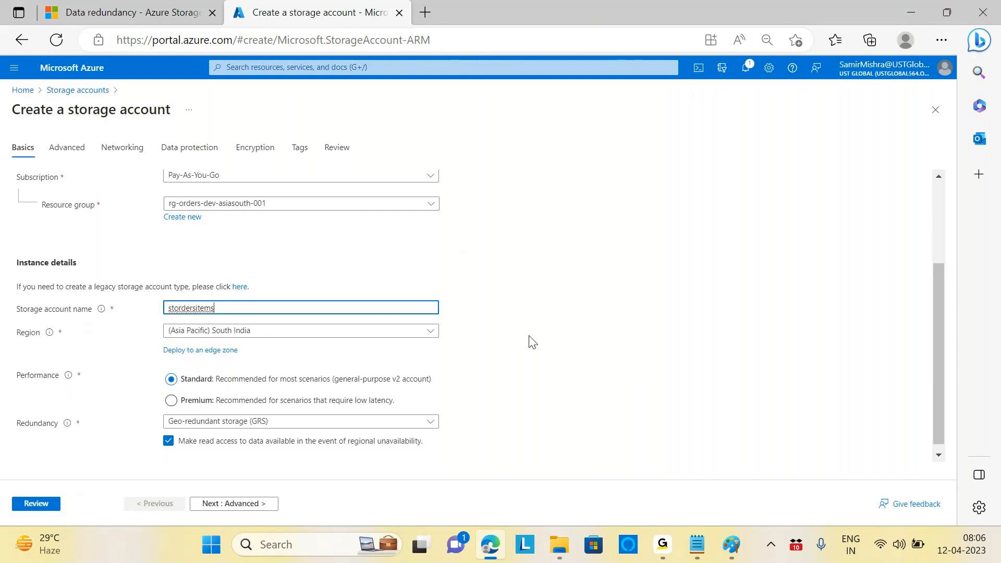
pyautogui.click(515, 339)
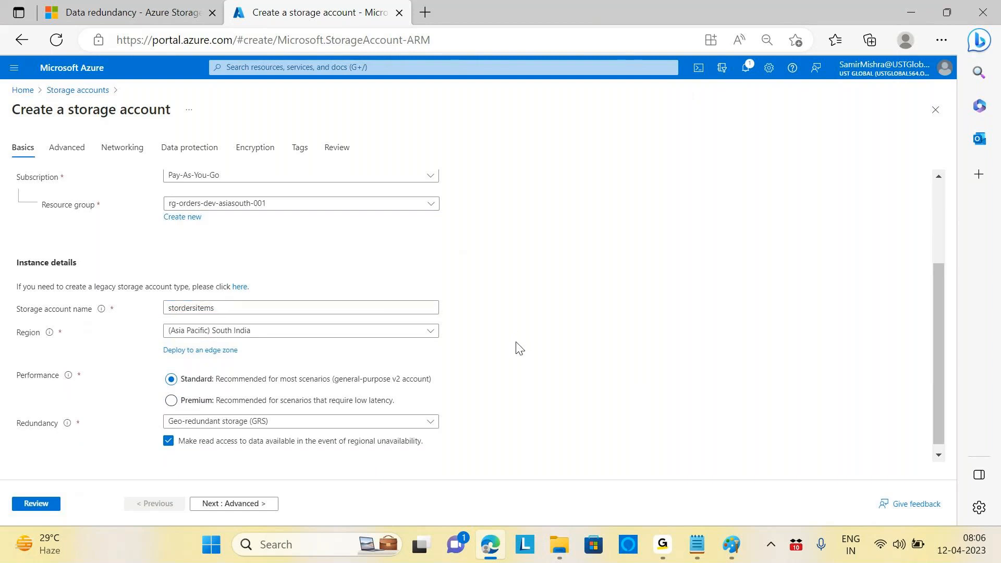
# Examine the redundancy options offered for the new storage account without changing the selection
pyautogui.scroll(-1, 522, 355)
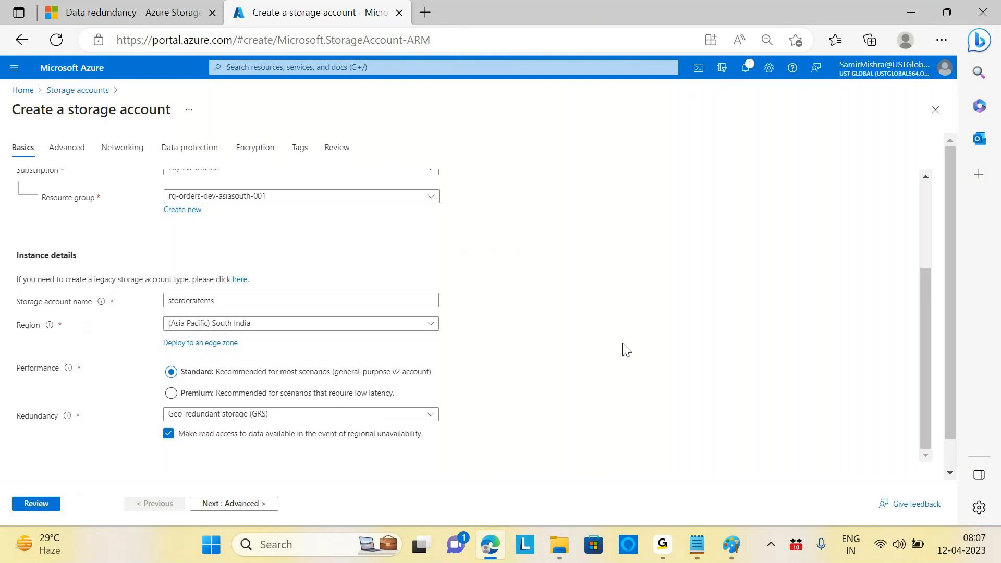
pyautogui.scroll(-1, 483, 334)
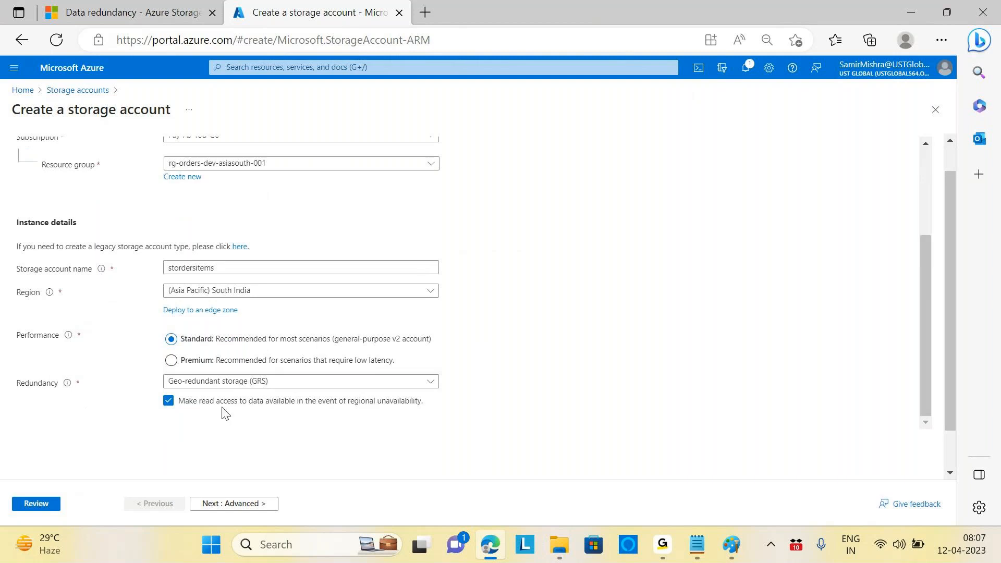
pyautogui.click(434, 384)
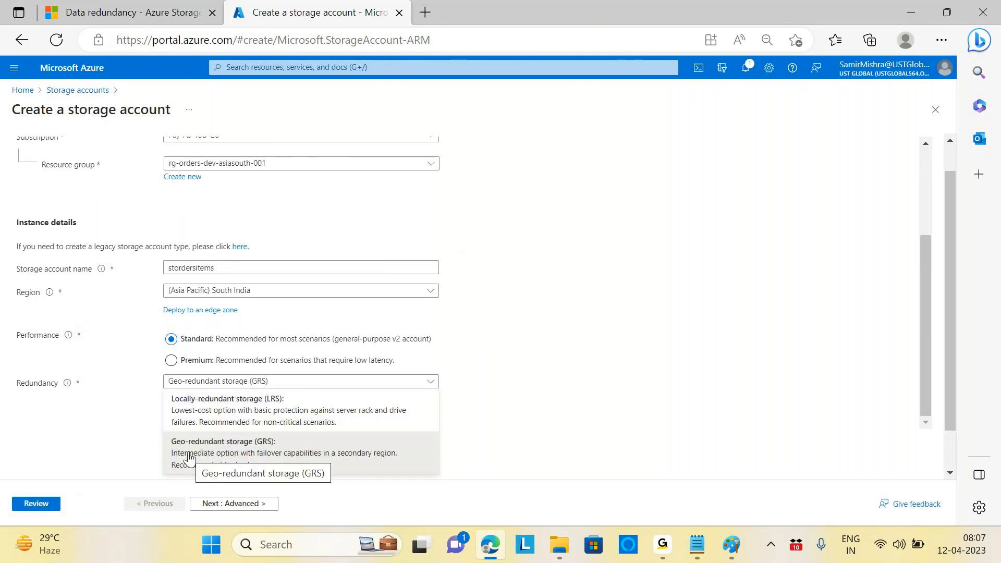
pyautogui.click(560, 349)
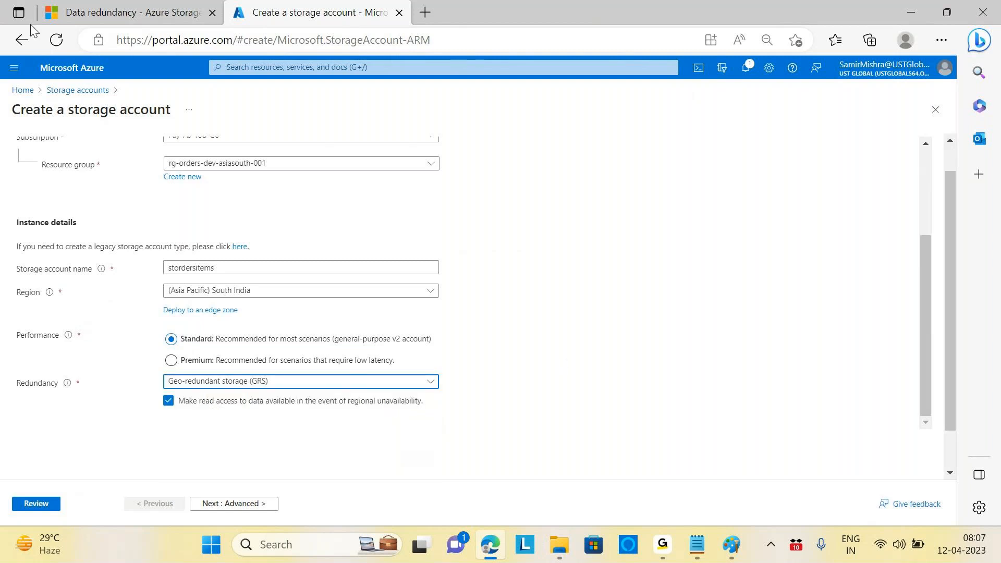
# Switch to the open Azure Storage redundancy article and select its web address
pyautogui.click(95, 15)
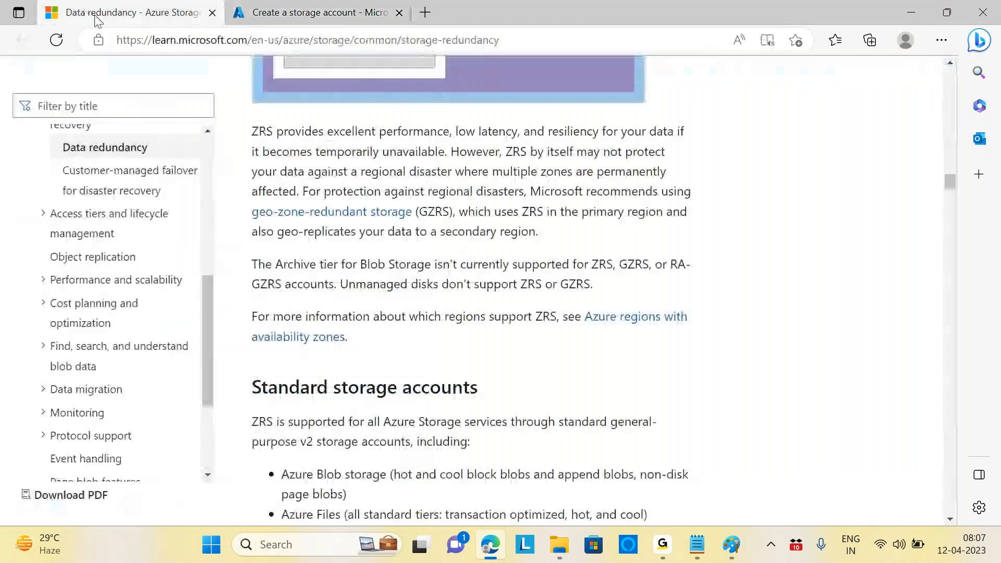
pyautogui.click(535, 39)
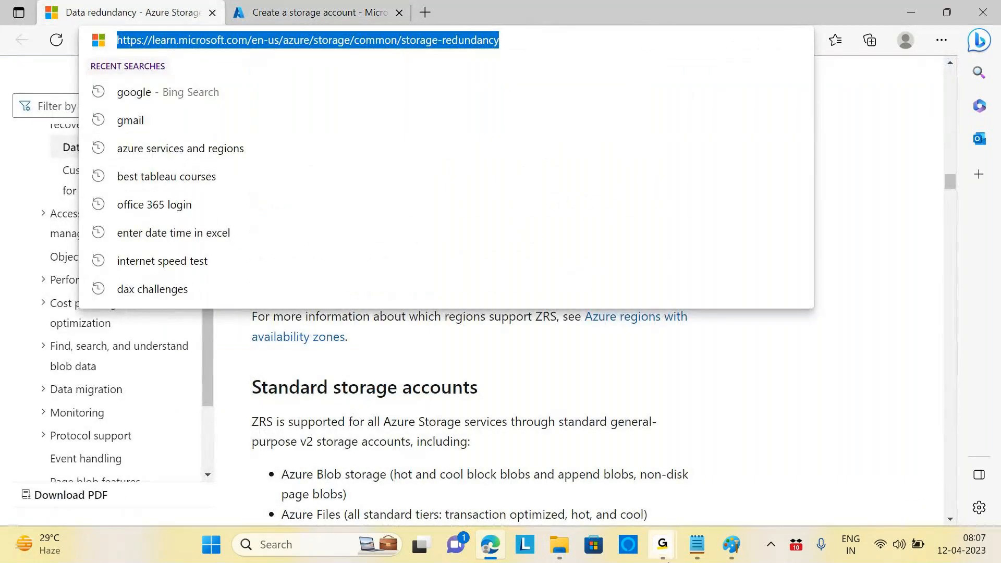
pyautogui.click(678, 557)
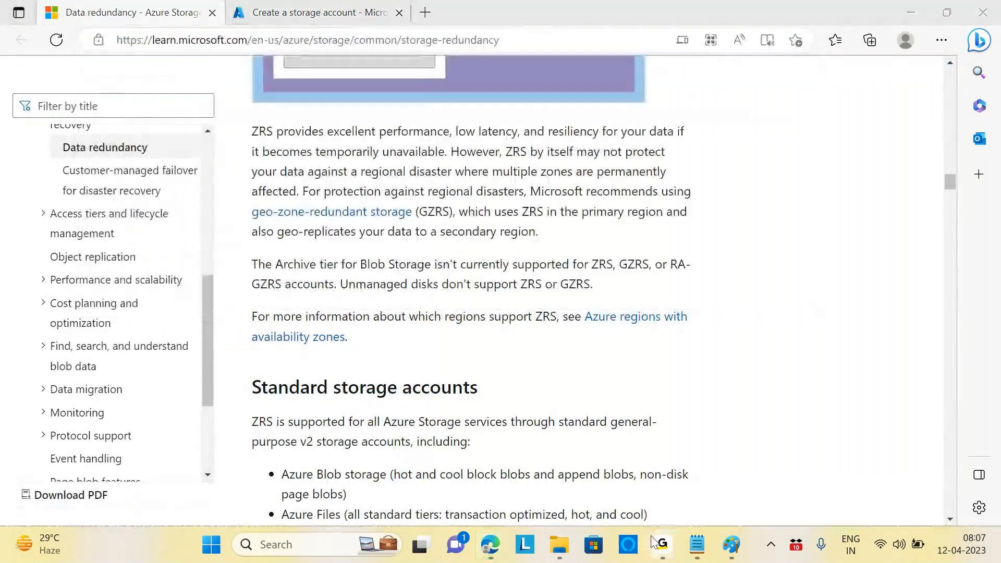
pyautogui.click(716, 477)
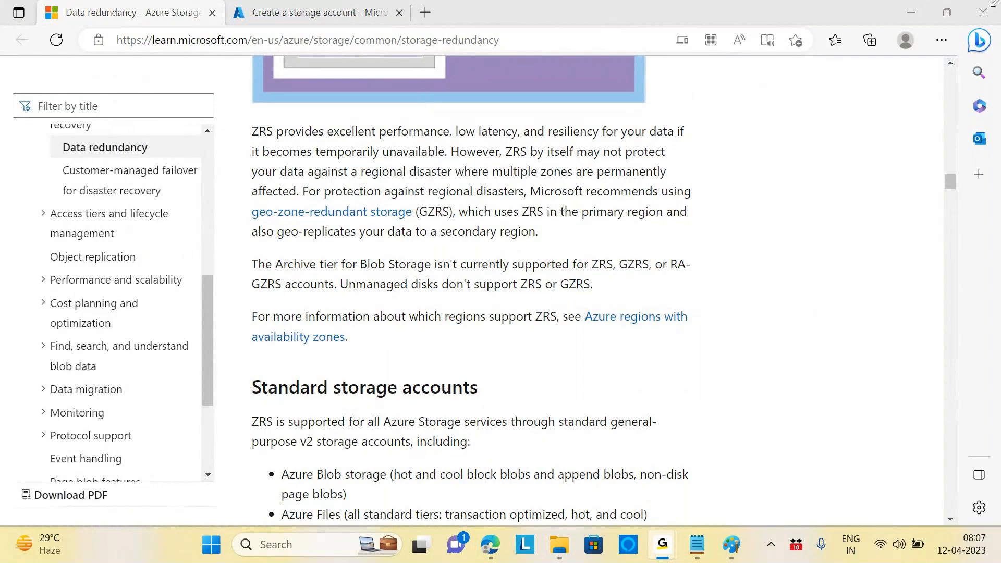
pyautogui.click(490, 469)
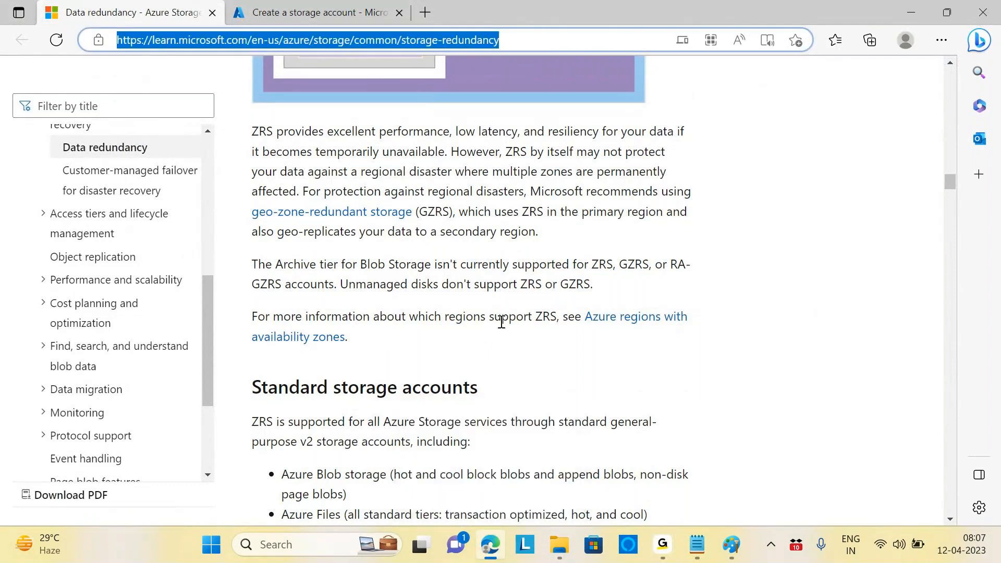
# Skim the redundancy article from its beginning and find the Locally redundant storage section
pyautogui.scroll(15, 502, 322)
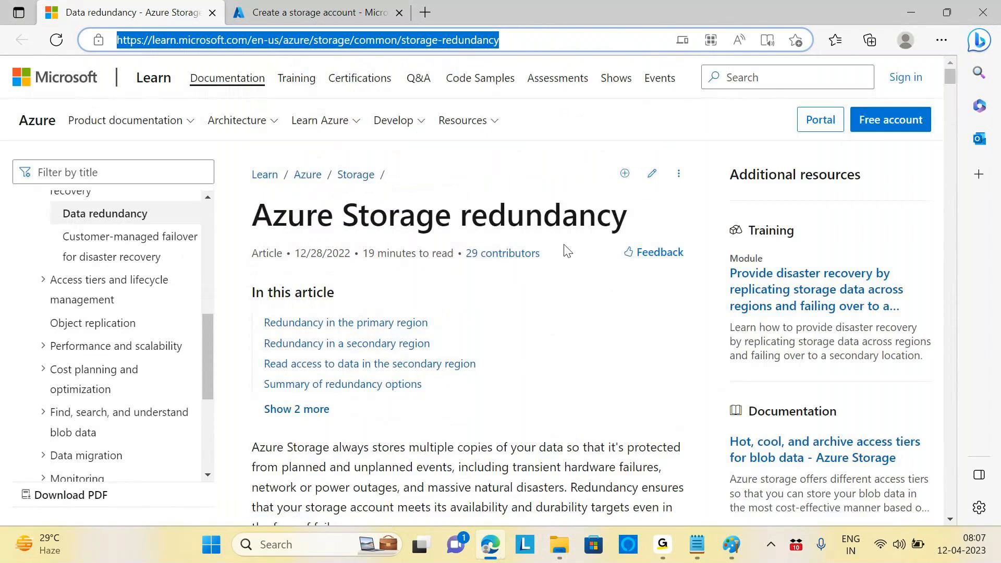
pyautogui.scroll(-8, 535, 316)
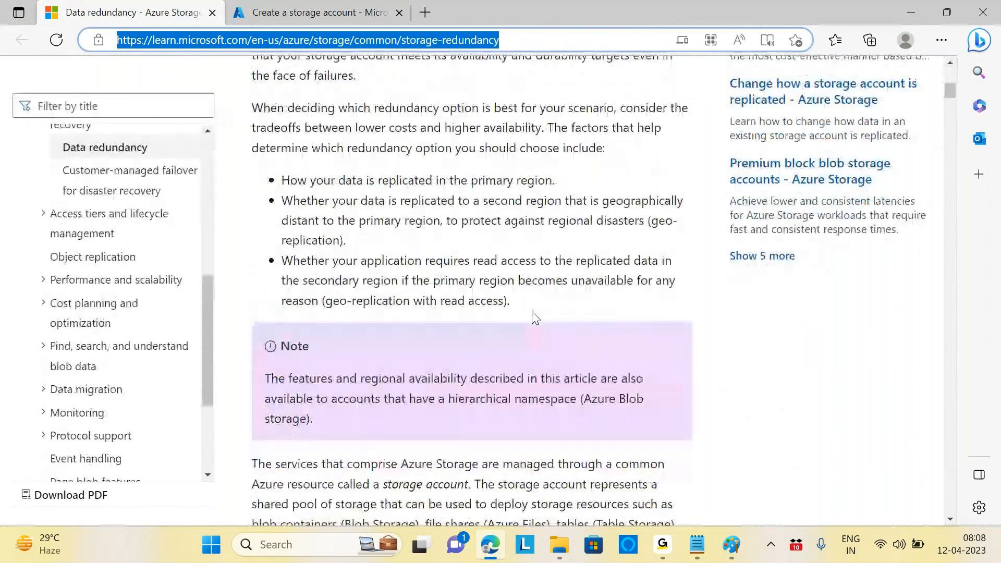
pyautogui.scroll(-10, 536, 317)
pyautogui.scroll(-3, 524, 327)
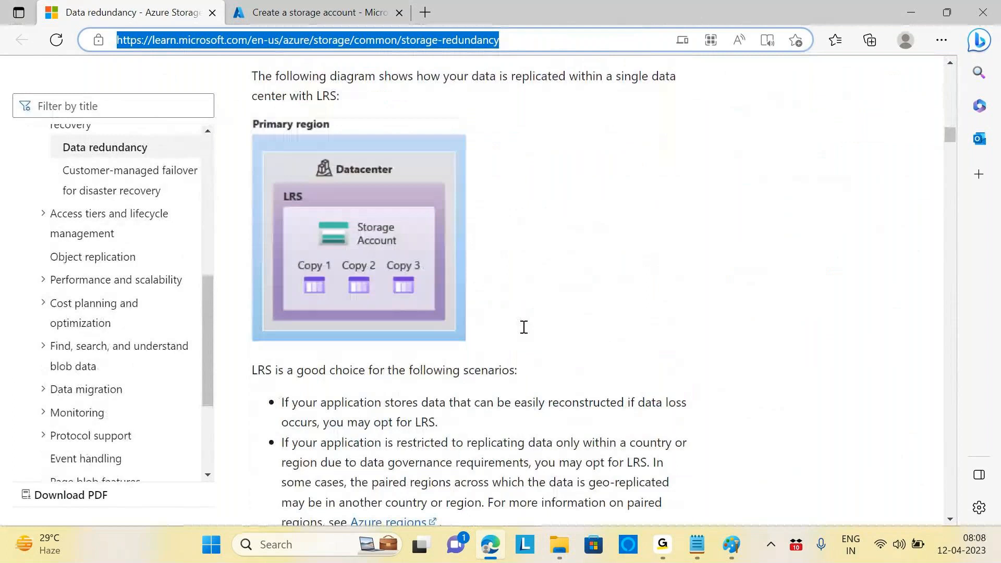
pyautogui.scroll(10, 525, 328)
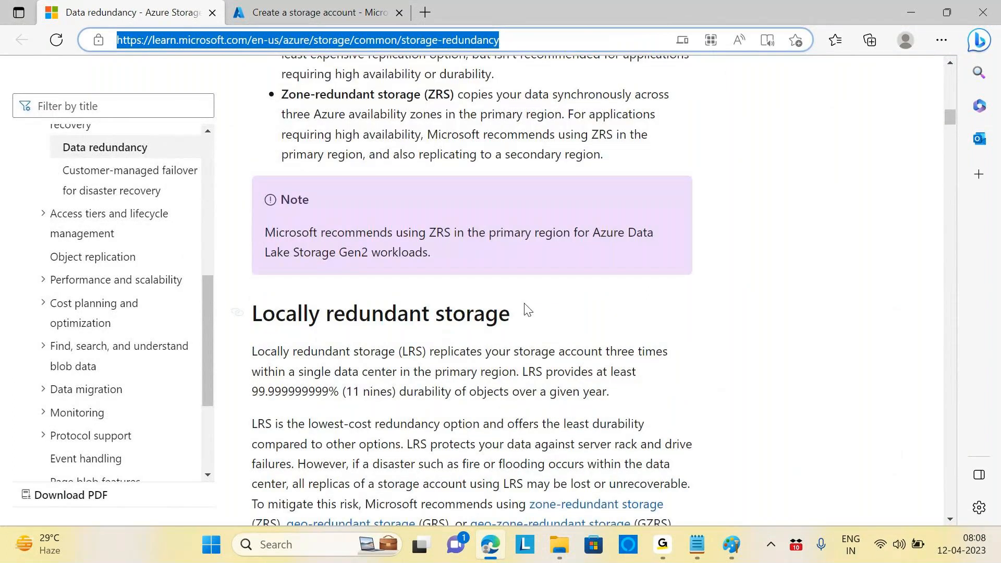
# Recheck the redundancy options in the storage account form, and return to the article's LRS replication diagram
pyautogui.click(292, 11)
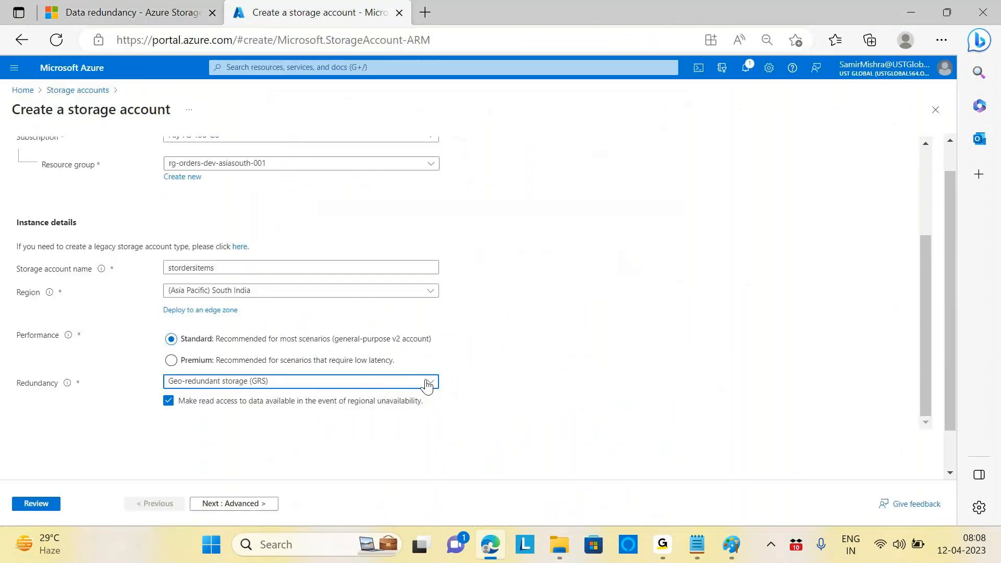
pyautogui.click(428, 385)
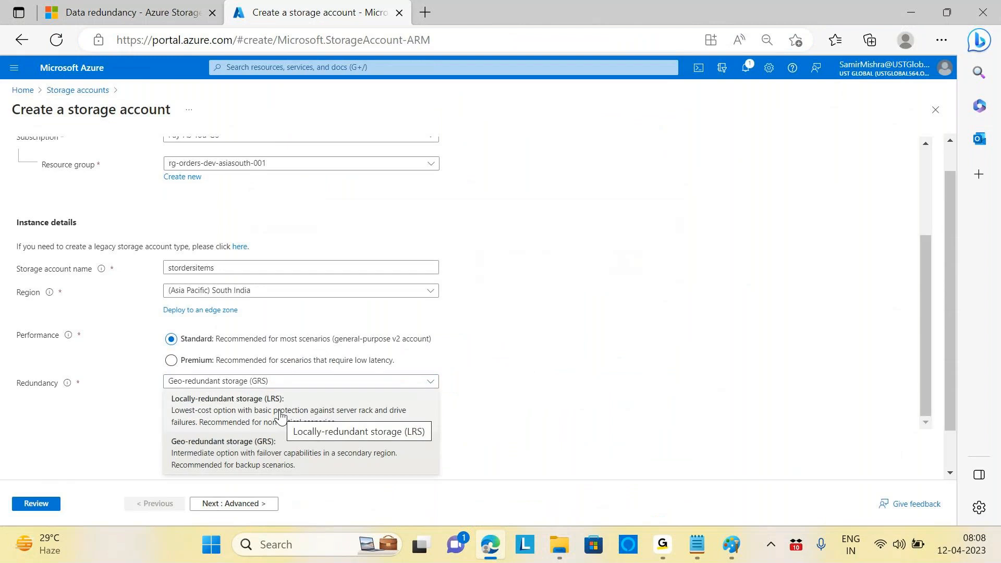
pyautogui.click(101, 9)
pyautogui.scroll(-5, 480, 356)
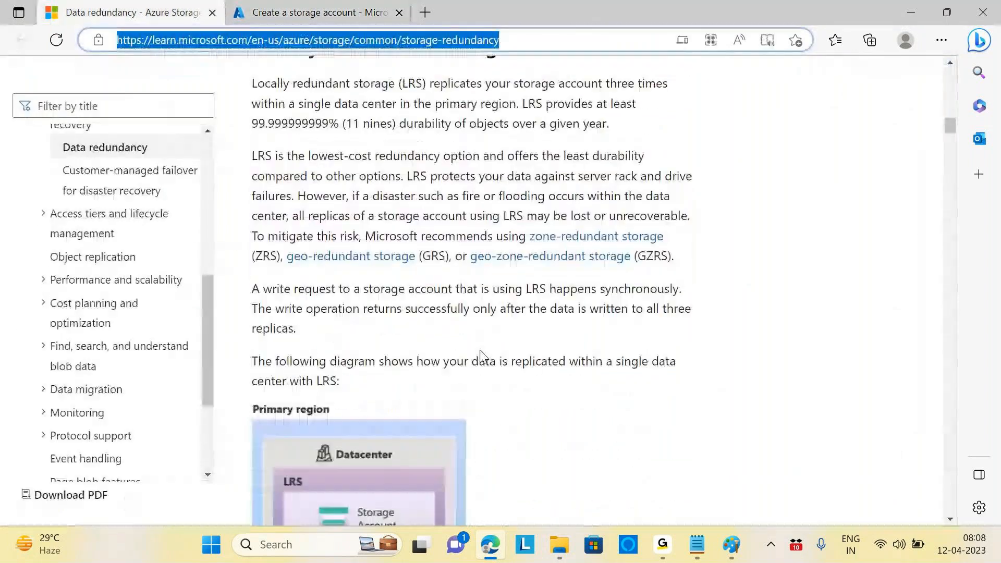
pyautogui.scroll(-3, 480, 356)
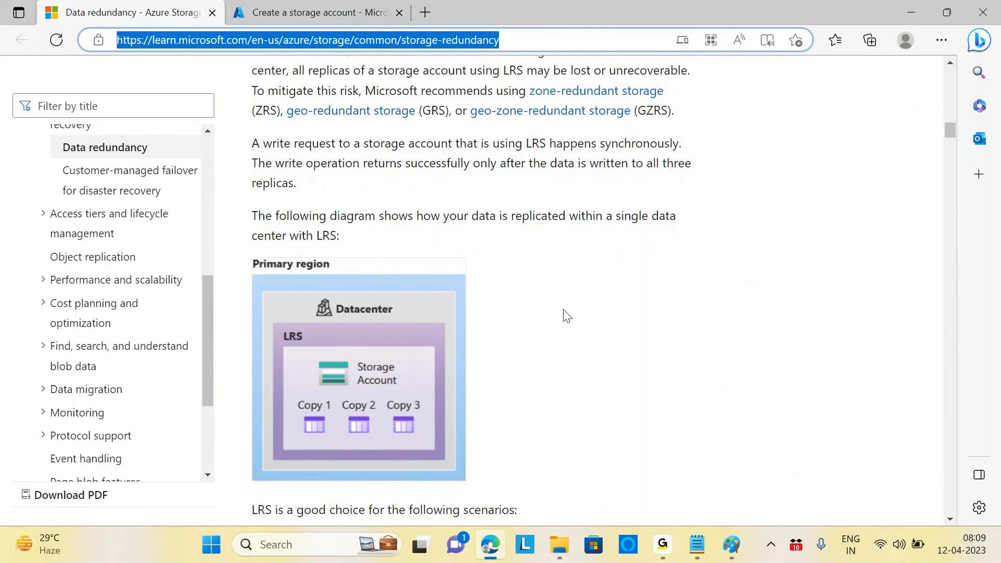
# Read the article's Zone-redundant storage section, including the availability zone diagram and the lists of supported regions
pyautogui.scroll(-8, 567, 315)
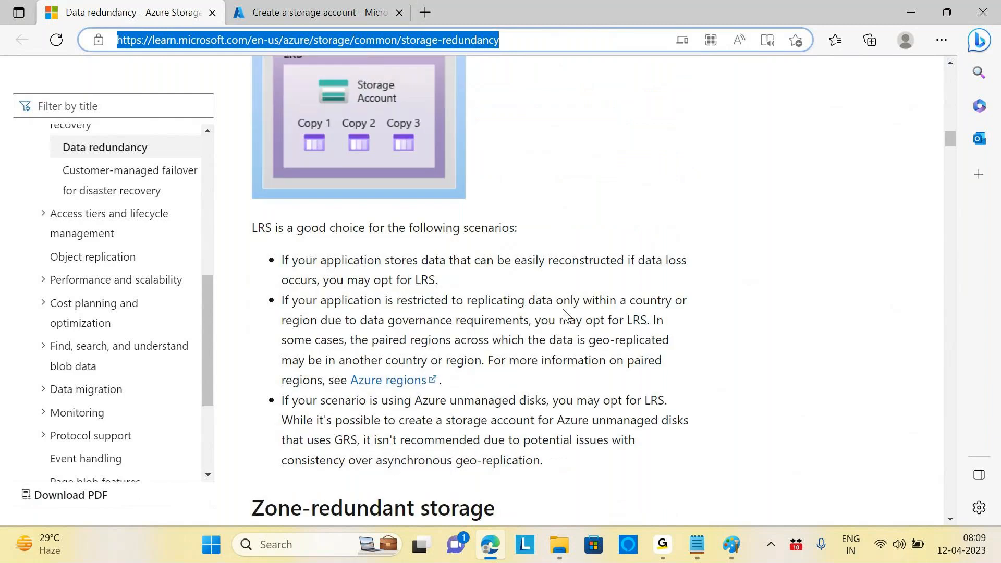
pyautogui.scroll(-2, 567, 315)
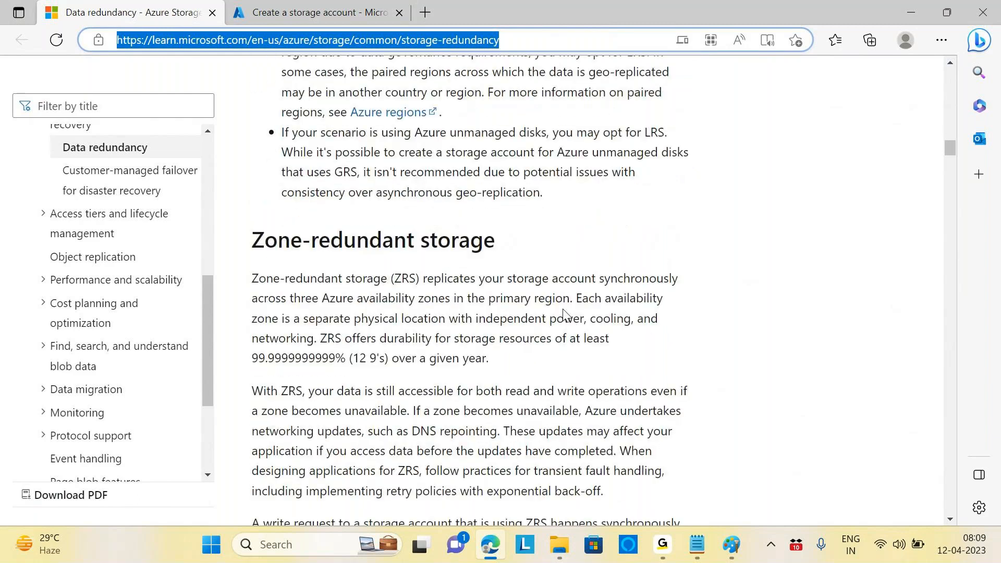
pyautogui.scroll(-9, 564, 311)
pyautogui.scroll(-3, 562, 309)
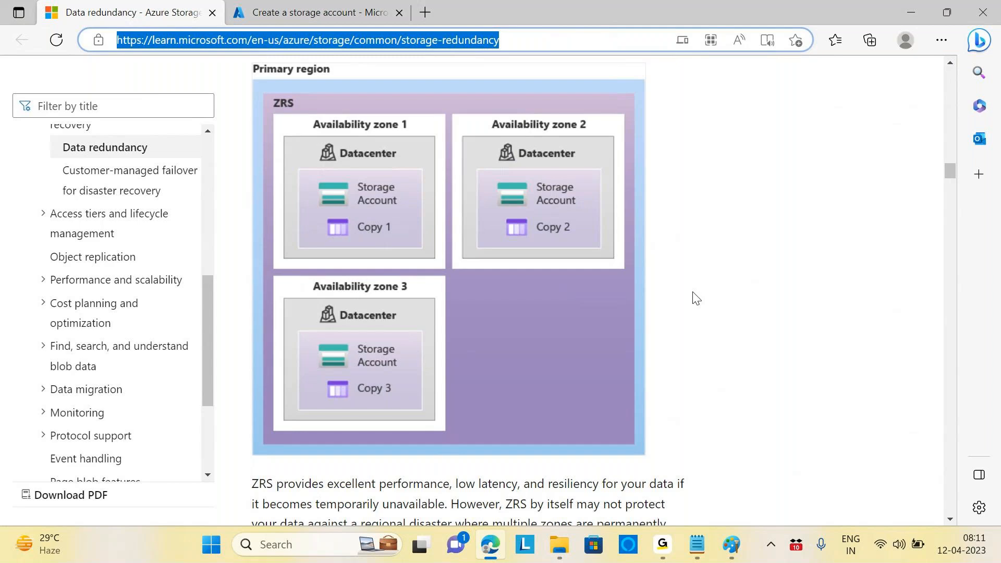
pyautogui.scroll(-4, 697, 299)
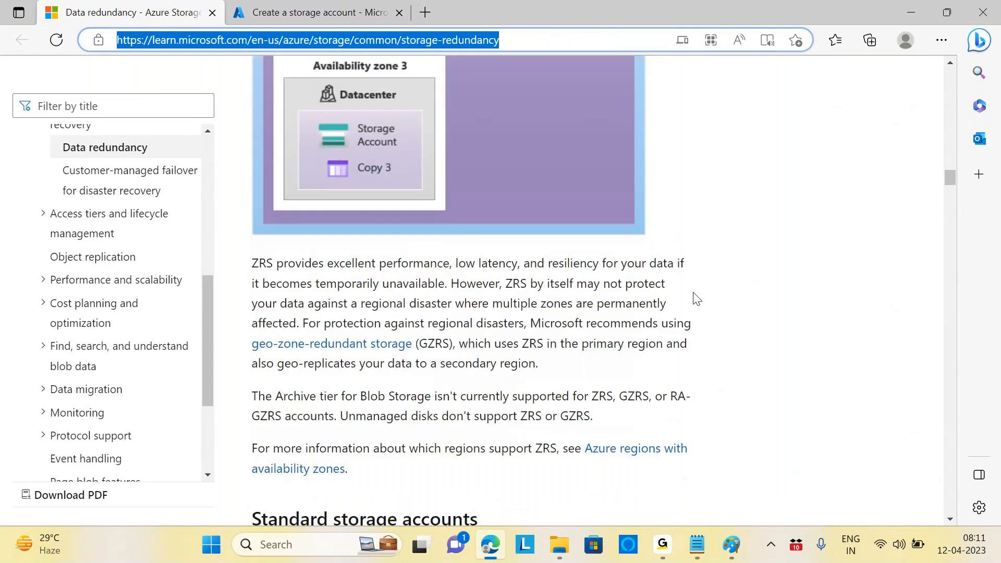
pyautogui.scroll(-4, 696, 298)
pyautogui.scroll(-7, 696, 299)
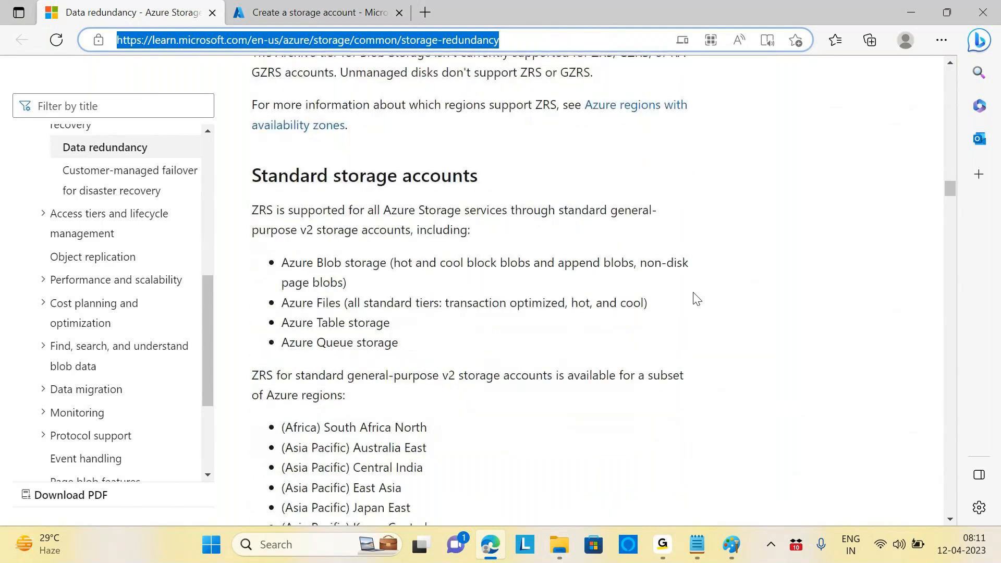
pyautogui.scroll(-11, 696, 298)
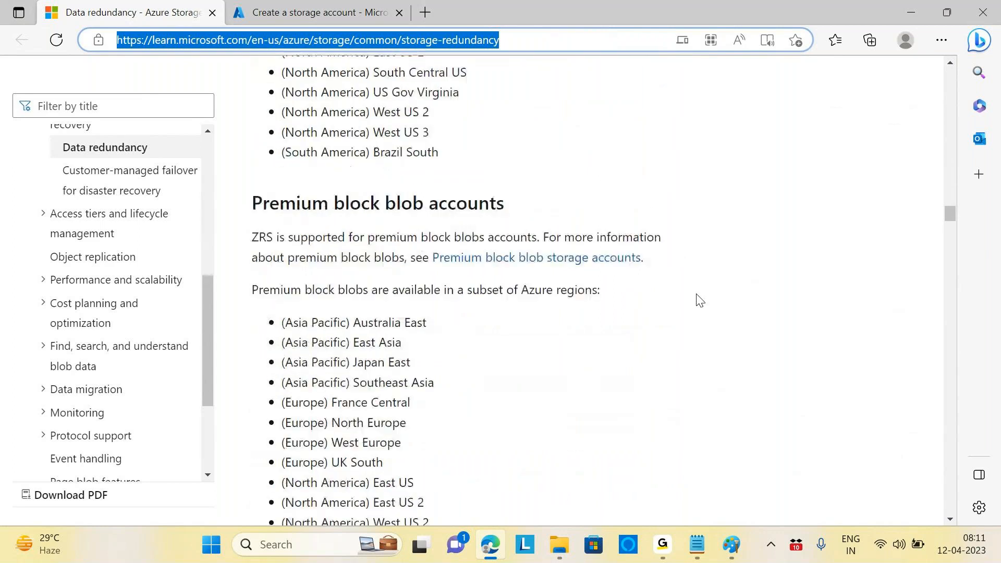
pyautogui.scroll(-13, 700, 301)
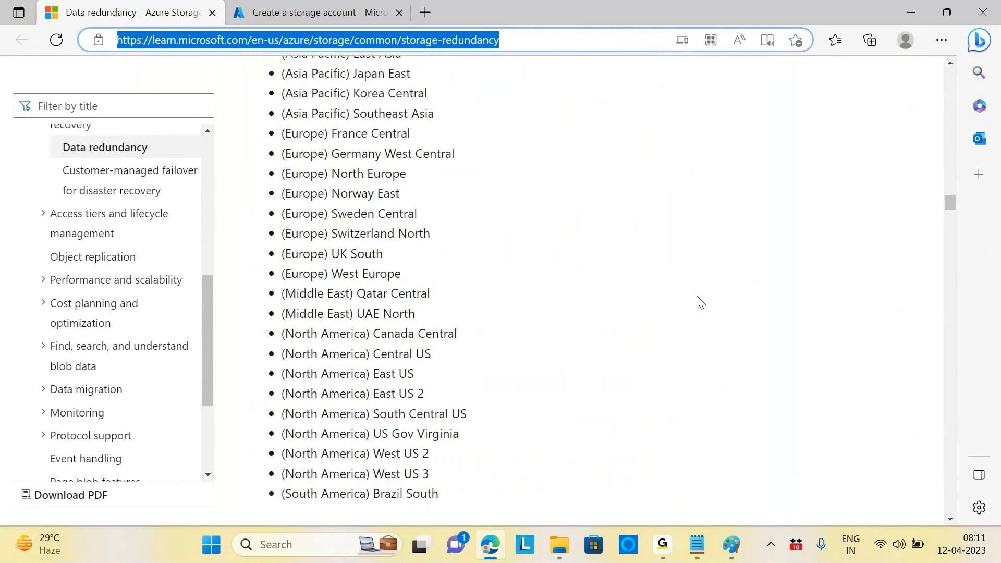
# Go back over the ZRS diagram and explanation to the LRS diagram in the article for comparison
pyautogui.scroll(20, 699, 301)
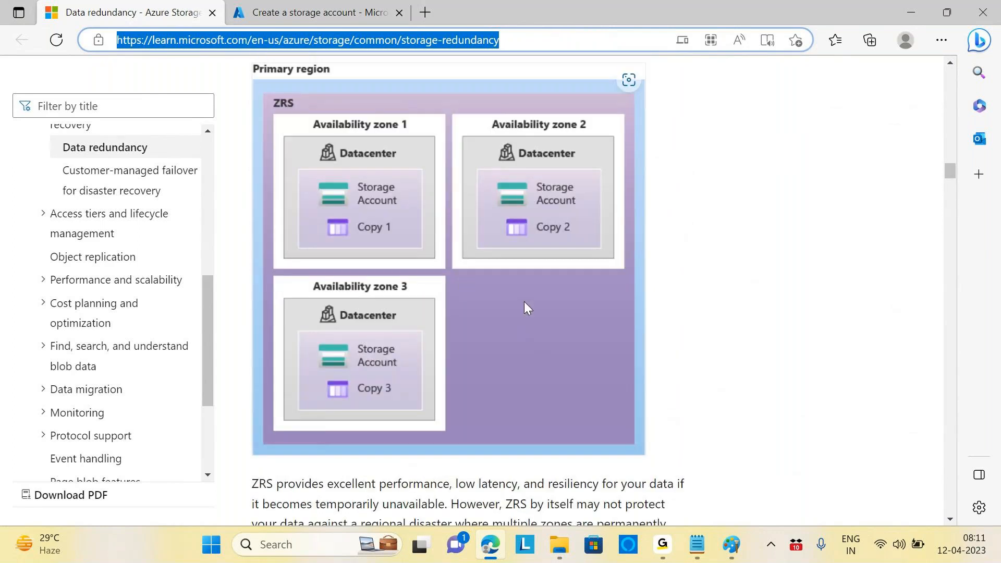
pyautogui.scroll(10, 525, 301)
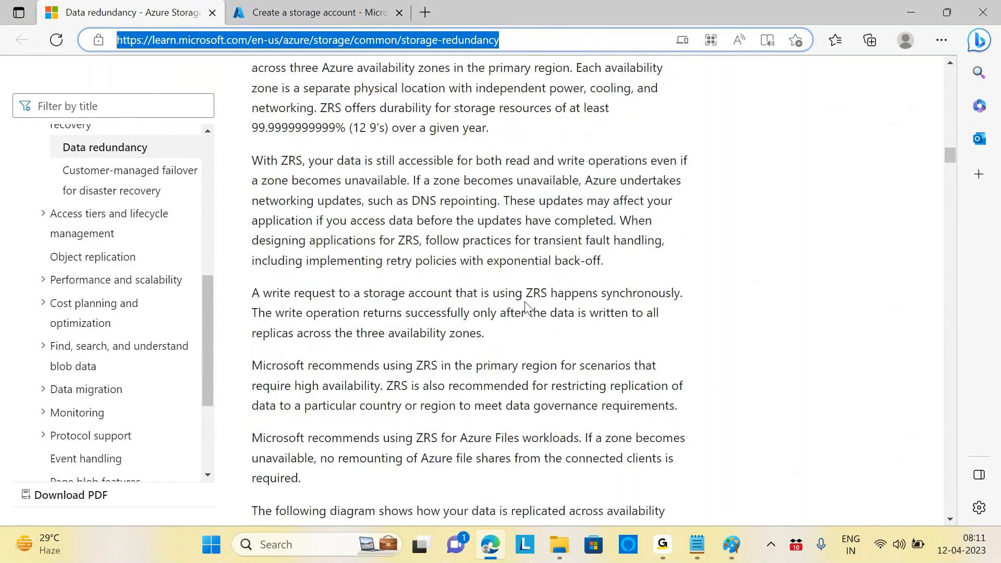
pyautogui.scroll(5, 526, 306)
pyautogui.scroll(10, 526, 302)
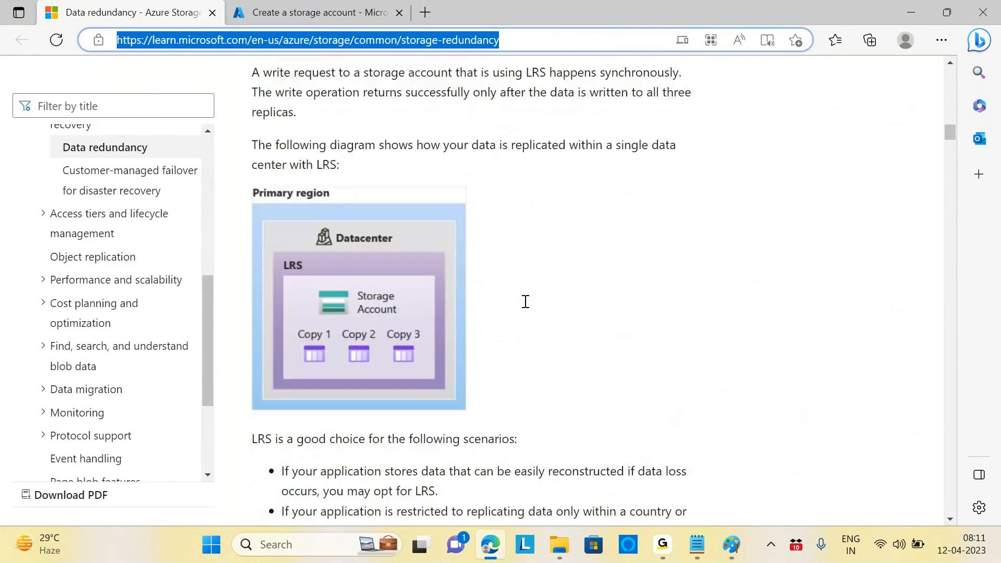
# Revisit the article's Zone-redundant storage section, and set the new storage account's redundancy to Locally-redundant storage (LRS)
pyautogui.scroll(-7, 525, 300)
pyautogui.scroll(-6, 525, 308)
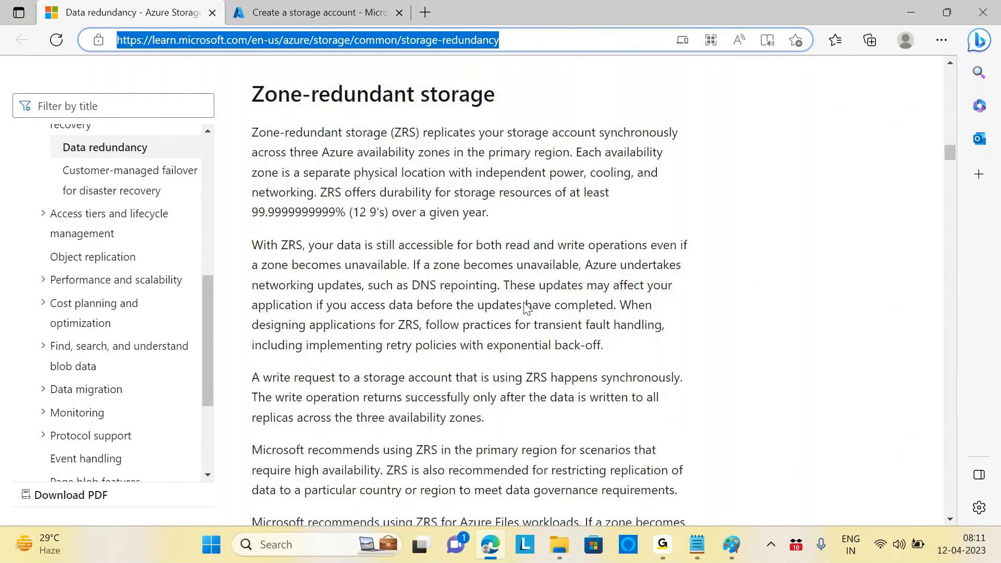
pyautogui.hotkey('ctrl', 'Tab')
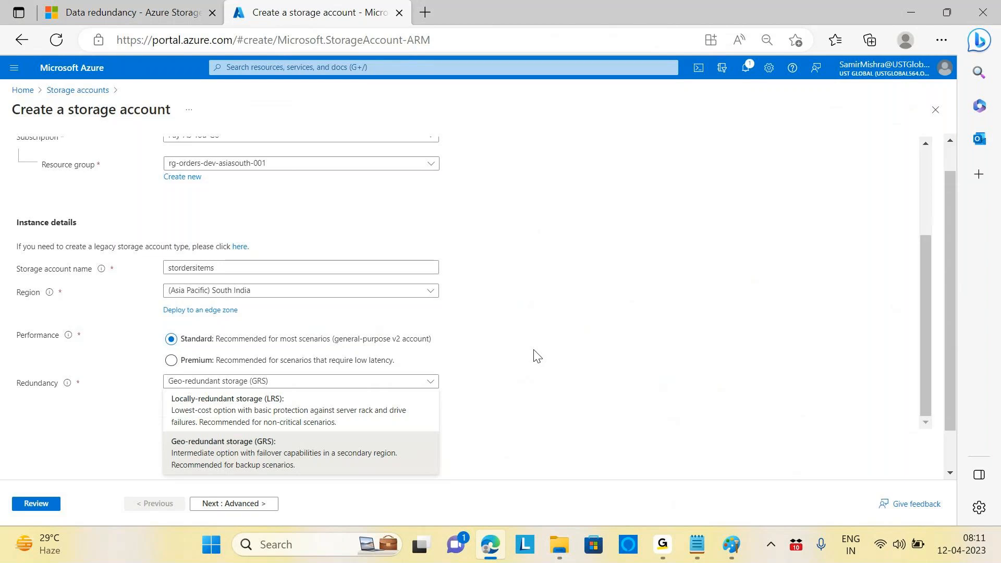
pyautogui.click(259, 422)
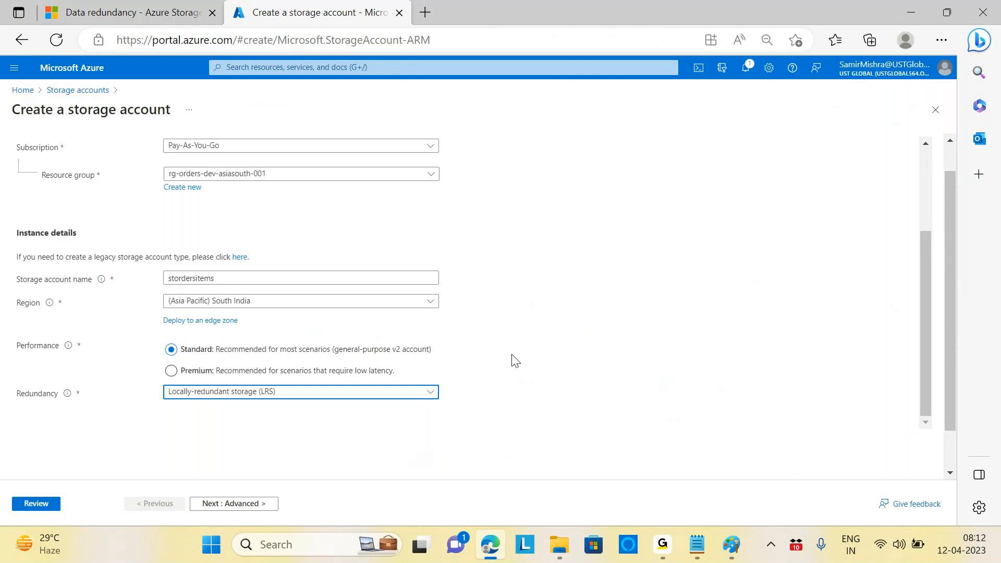
# Review the subscription, resource group, account name, region, performance and redundancy entries in the storage account's basic settings
pyautogui.scroll(-1, 512, 355)
pyautogui.scroll(2, 506, 320)
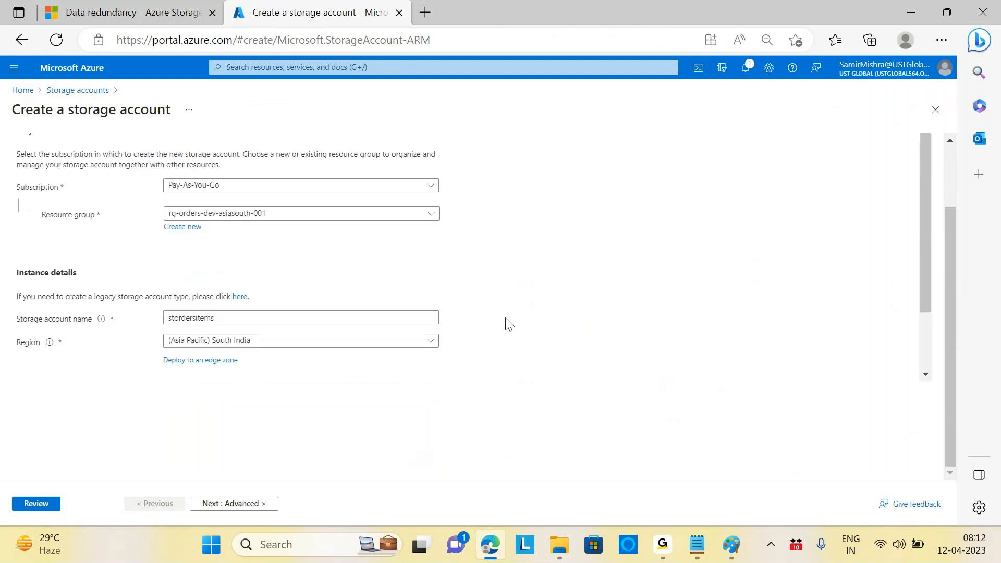
pyautogui.scroll(1, 514, 320)
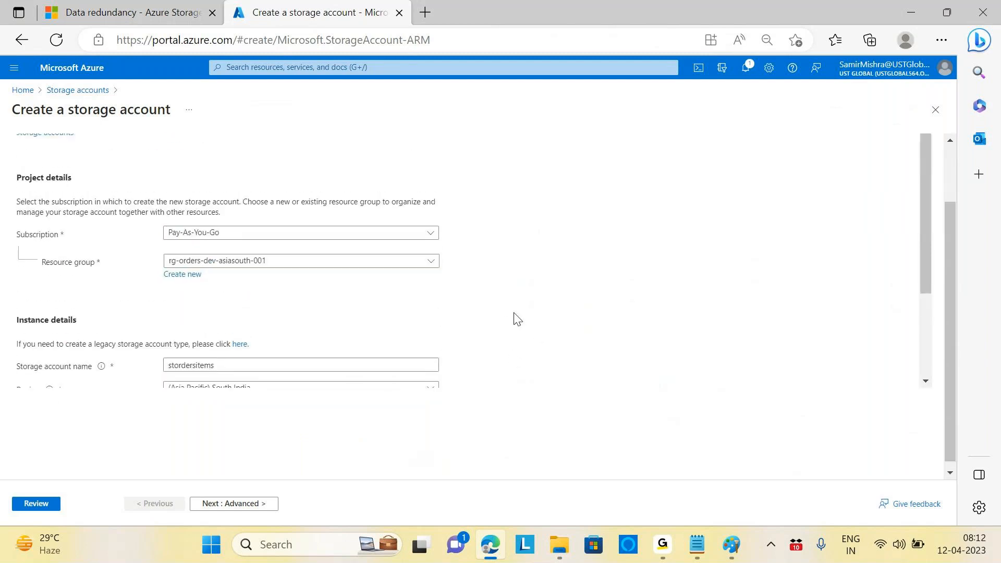
pyautogui.scroll(-3, 516, 319)
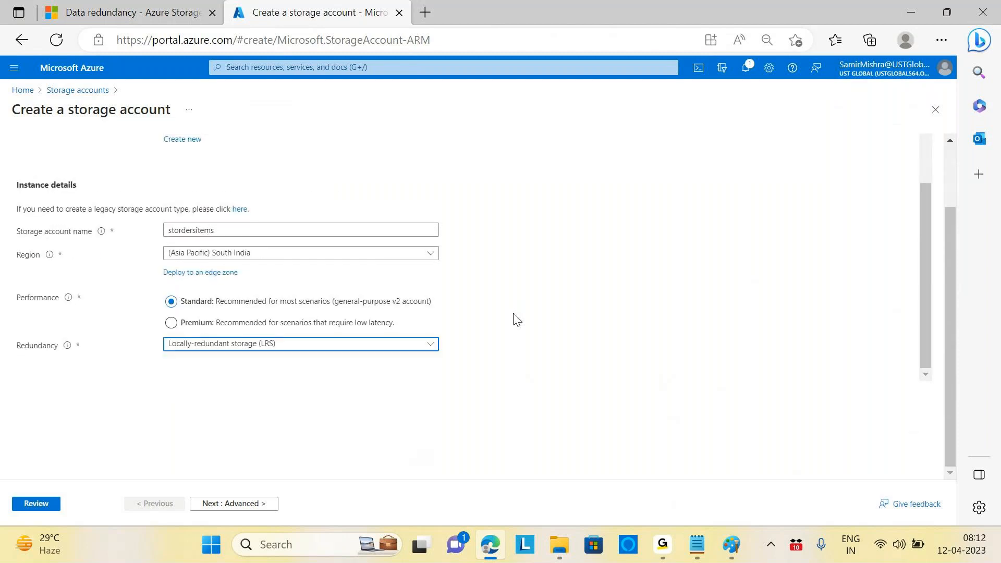
pyautogui.scroll(3, 517, 319)
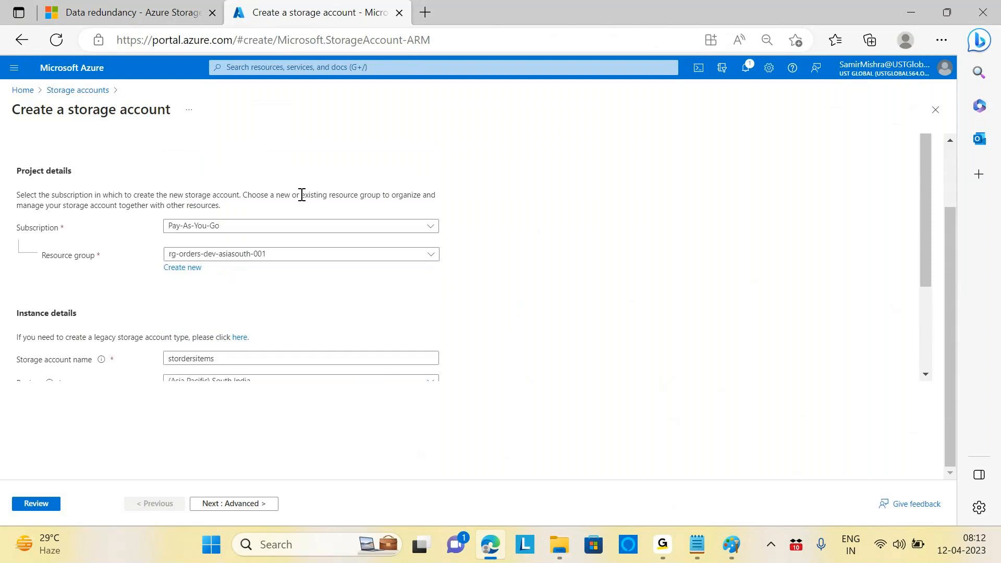
pyautogui.scroll(-1, 287, 324)
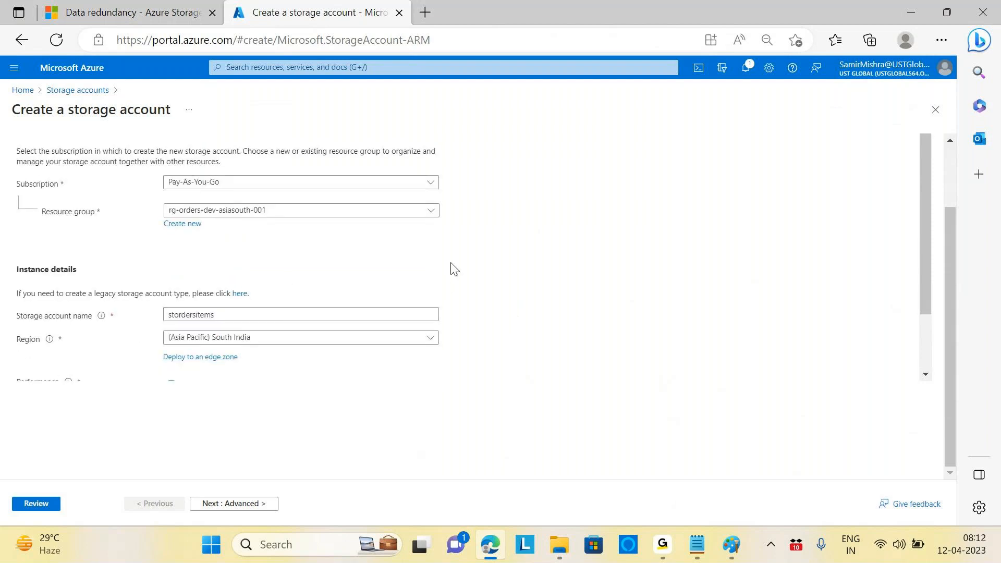
pyautogui.scroll(-2, 454, 268)
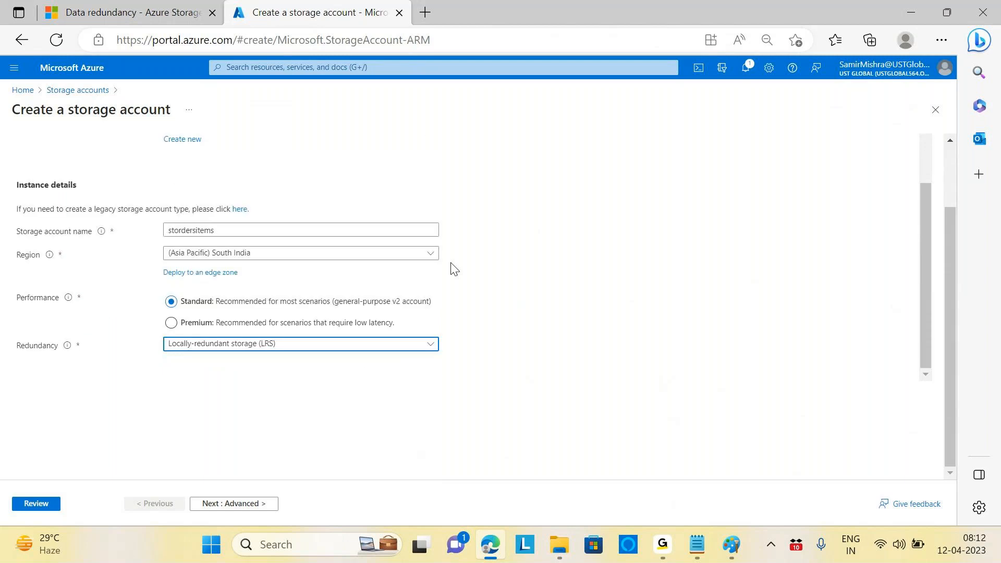
pyautogui.scroll(2, 454, 269)
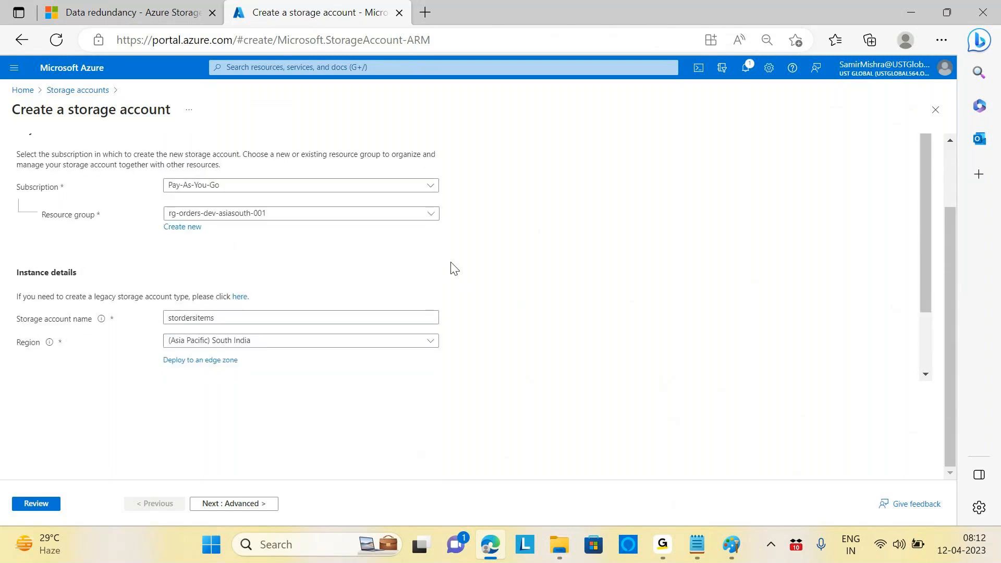
pyautogui.scroll(-2, 454, 269)
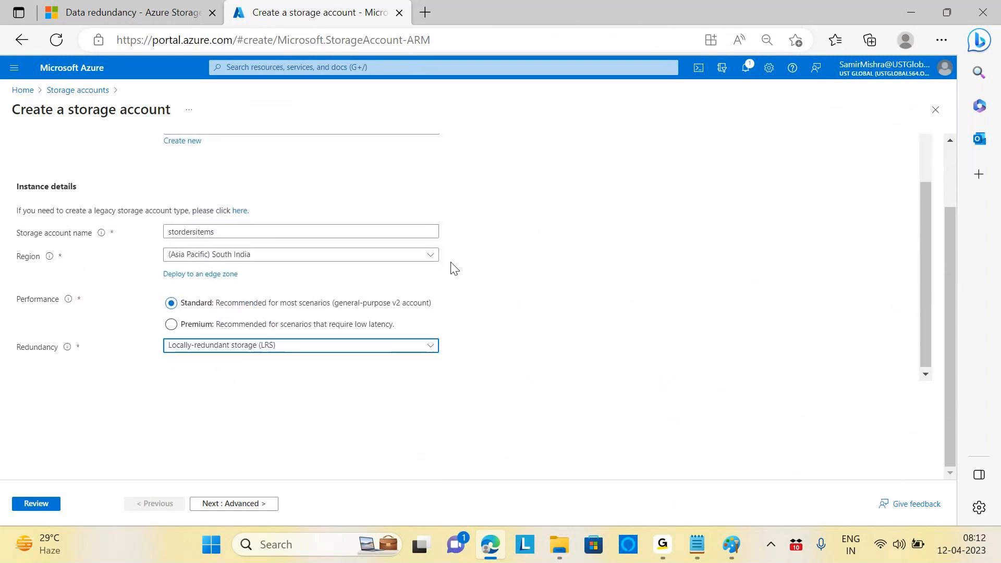
# Proceed to the storage account's advanced settings and go through the security options to the hierarchical namespace option
pyautogui.click(233, 504)
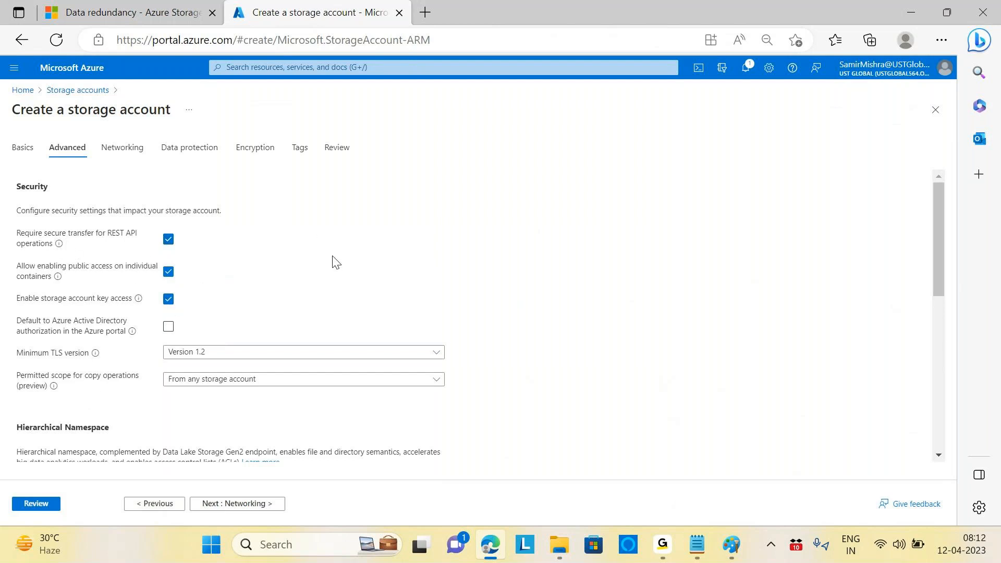
pyautogui.scroll(-3, 334, 261)
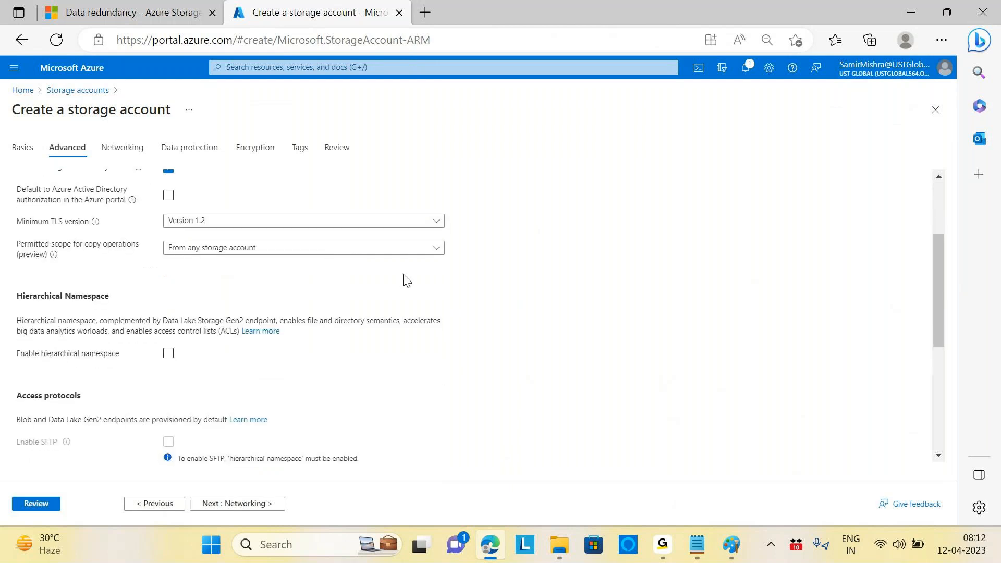
pyautogui.scroll(-1, 444, 296)
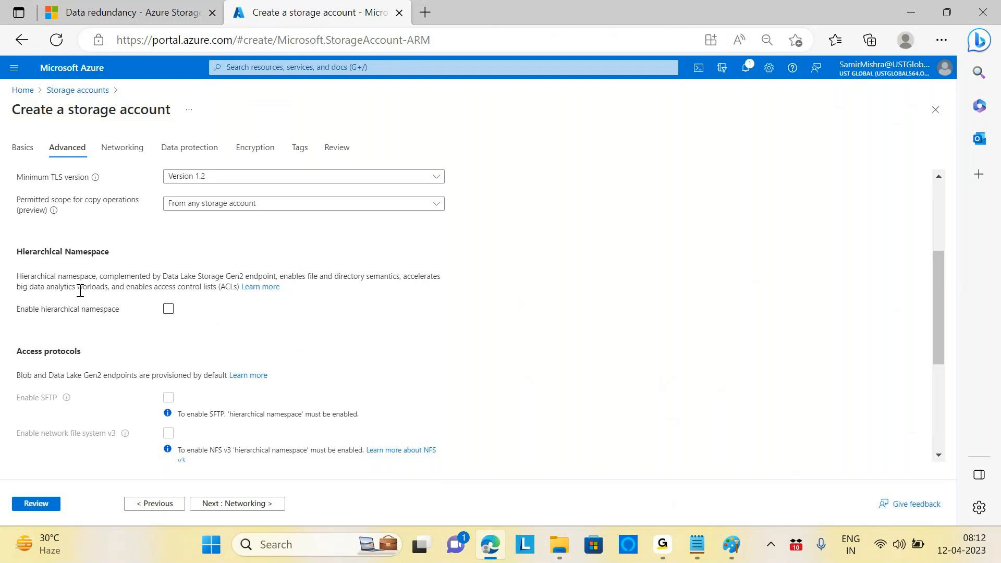
pyautogui.click(168, 310)
# Consult the BLOB and Data Lake sketch in Paint and the Customer Orders folder in File Explorer, and return to the Azure form in Edge
pyautogui.click(733, 544)
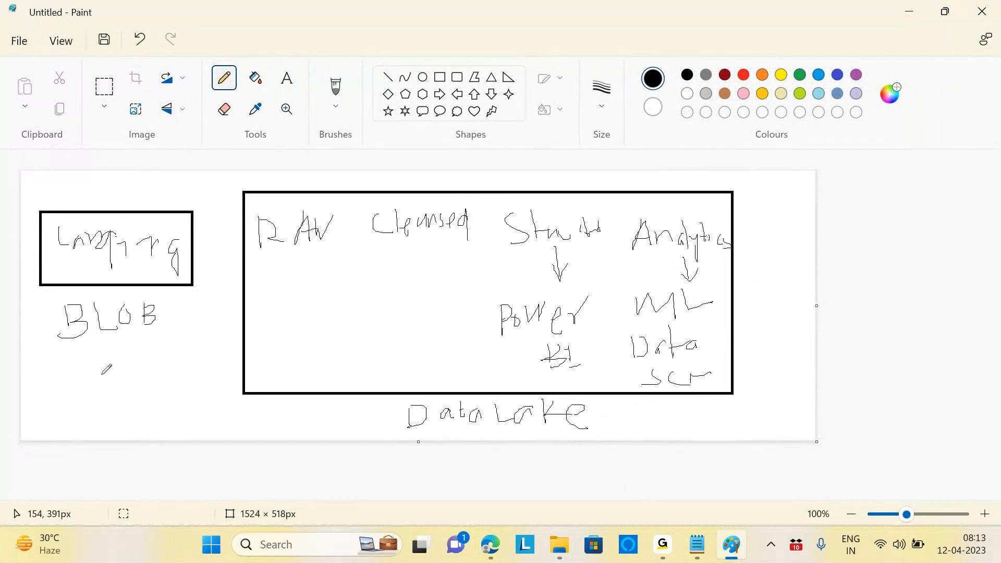
pyautogui.click(559, 544)
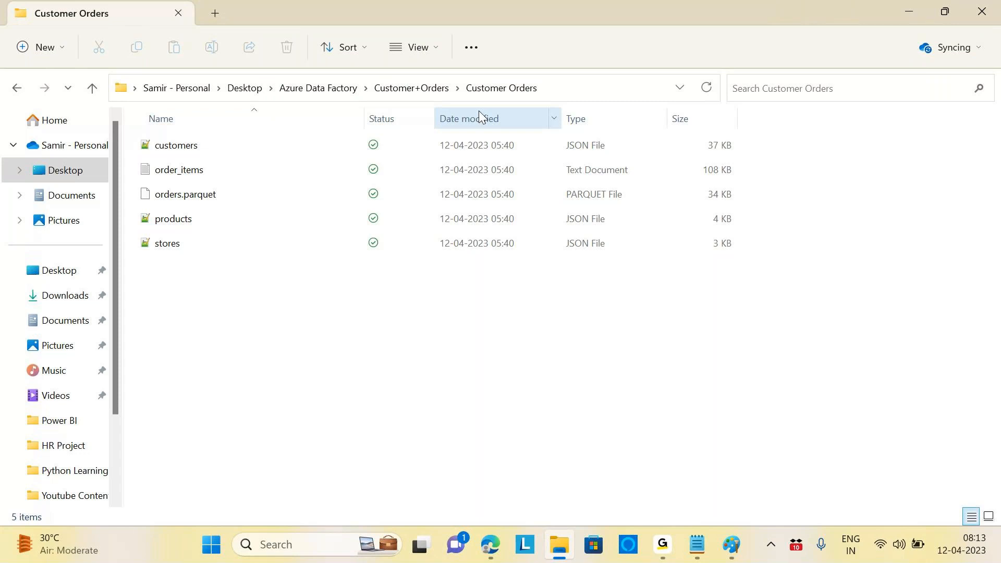
pyautogui.hotkey('alt', 'Tab')
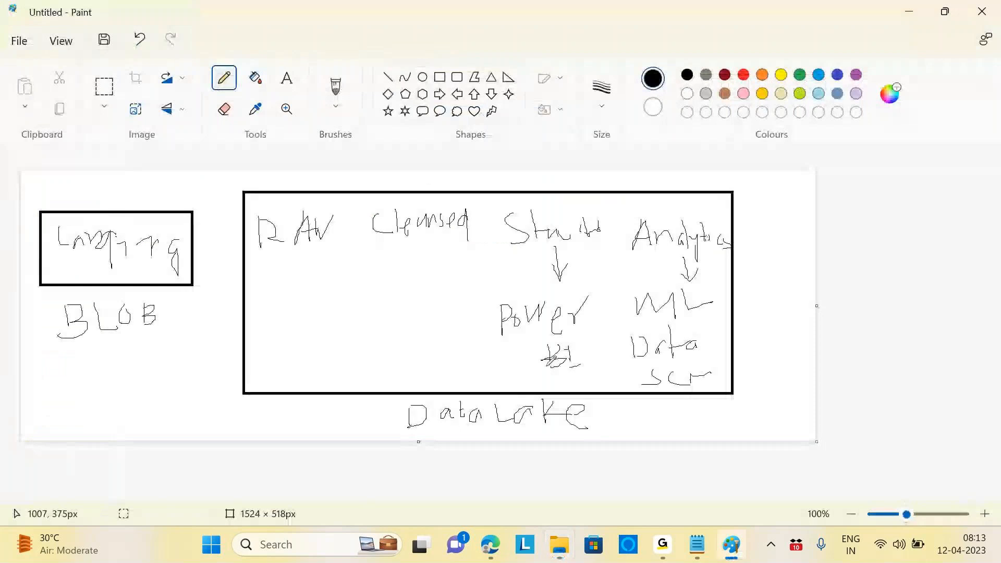
pyautogui.click(490, 553)
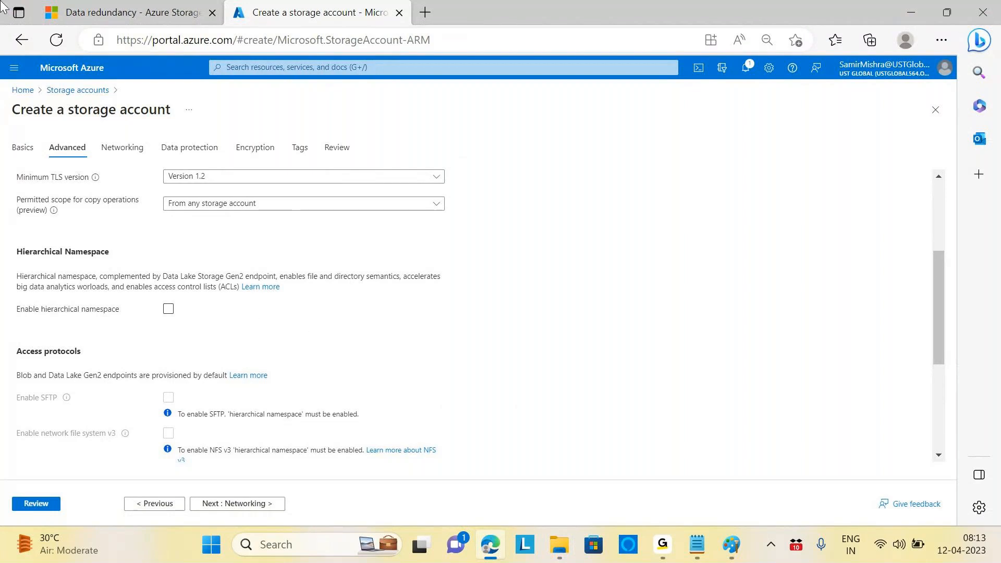
# Examine the hierarchical namespace, access protocol and blob storage options in the advanced settings
pyautogui.scroll(-1, 284, 292)
pyautogui.scroll(-2, 288, 279)
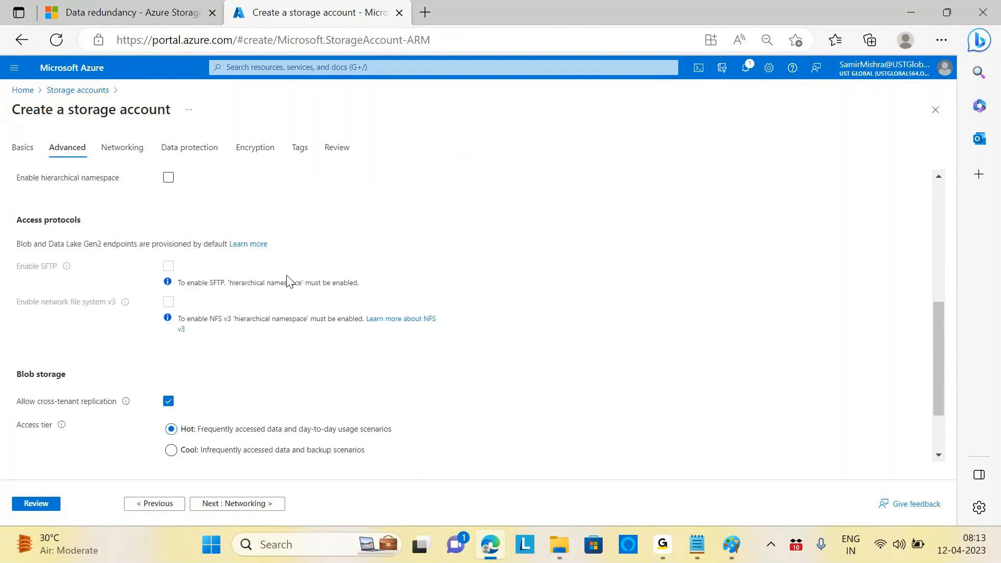
pyautogui.scroll(2, 287, 281)
pyautogui.scroll(2, 286, 280)
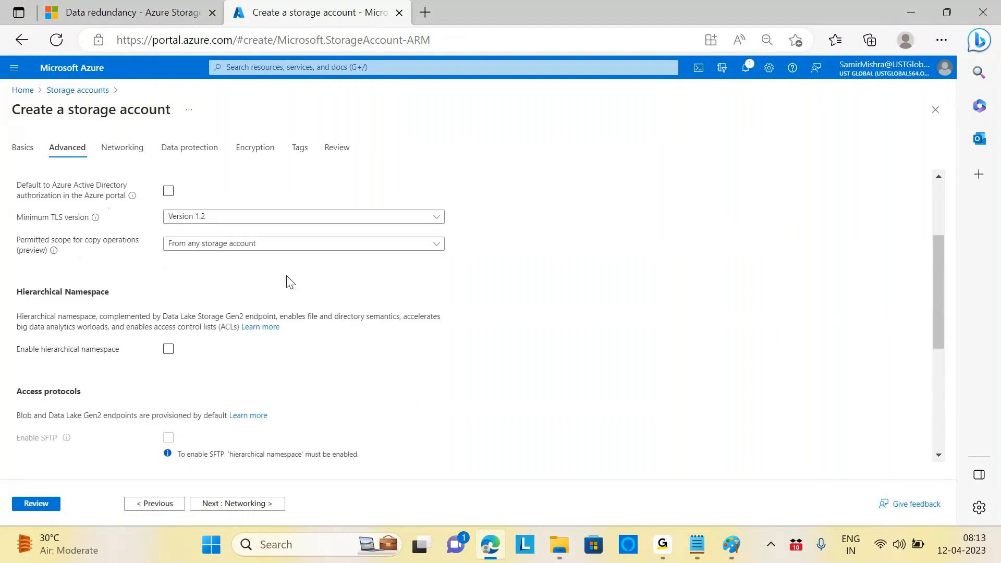
pyautogui.click(168, 353)
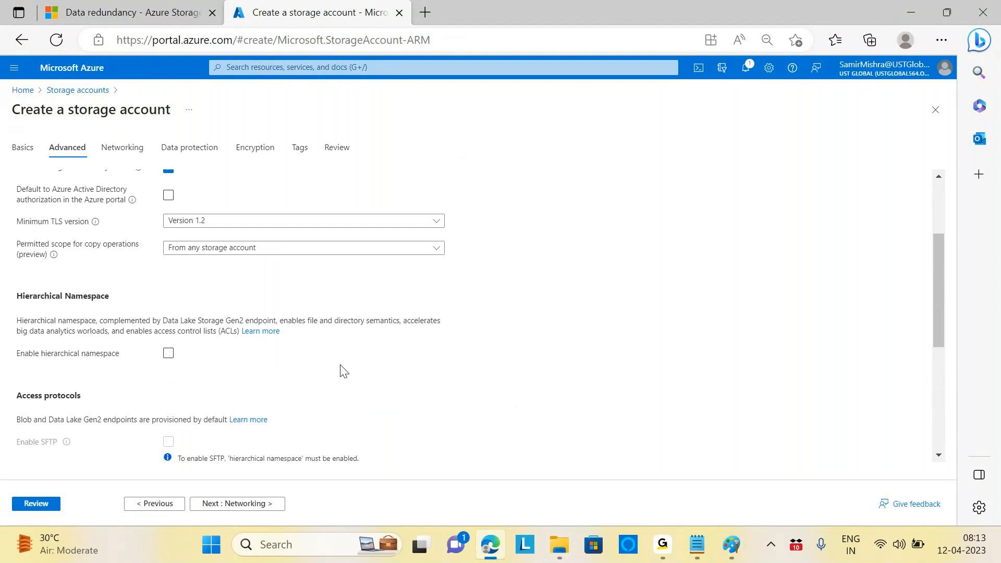
pyautogui.scroll(-2, 446, 311)
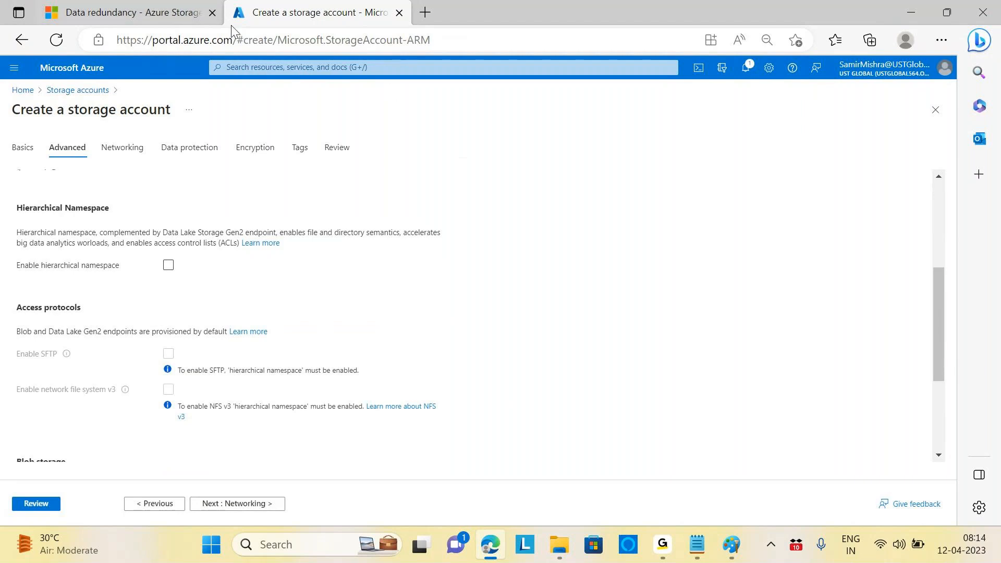
# Switch to the GoTo meeting window, and return to the storage account form in Edge
pyautogui.moveTo(659, 547)
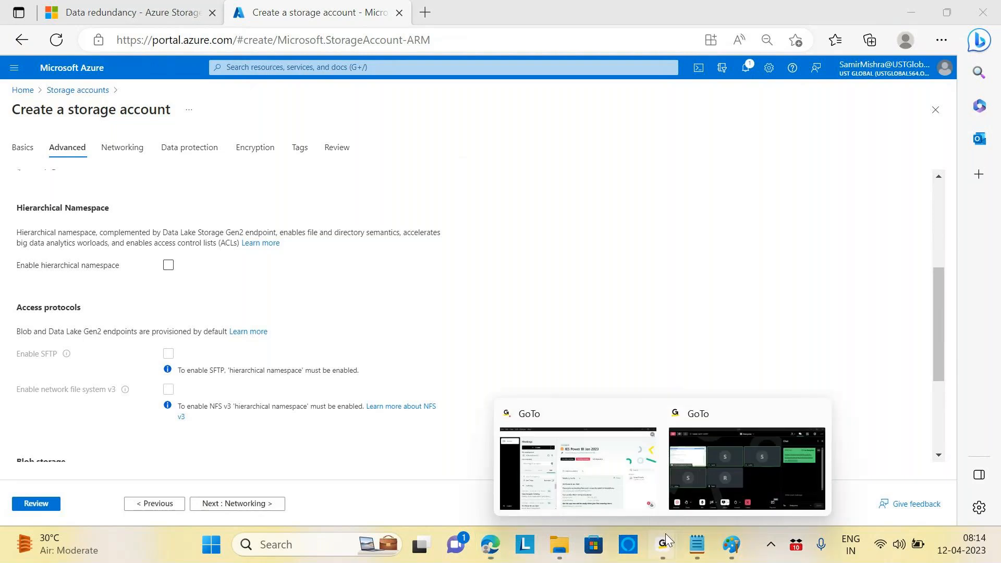
pyautogui.click(709, 468)
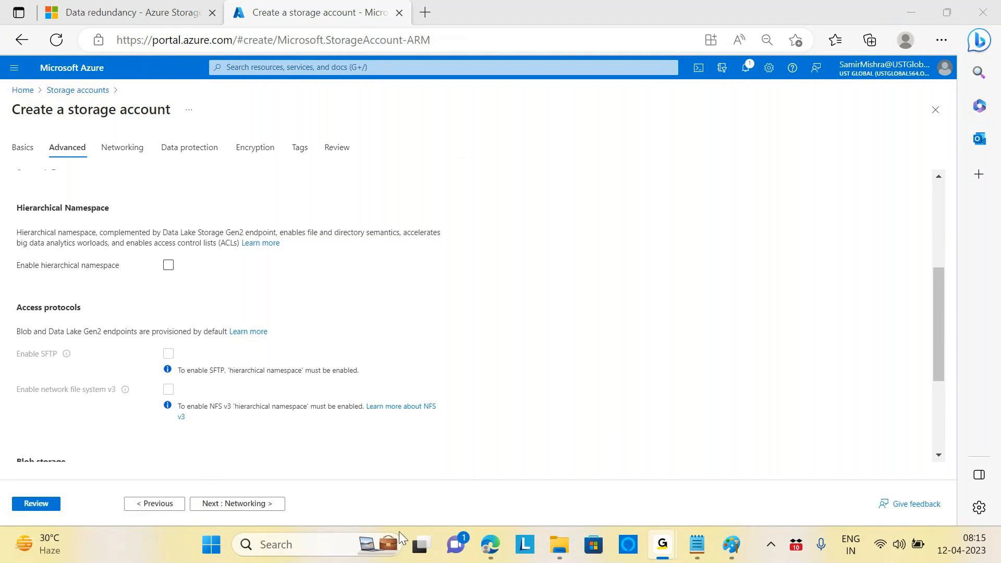
pyautogui.click(491, 544)
# Accept the advanced settings with the Hot access tier, and continue to the networking settings
pyautogui.scroll(2, 365, 311)
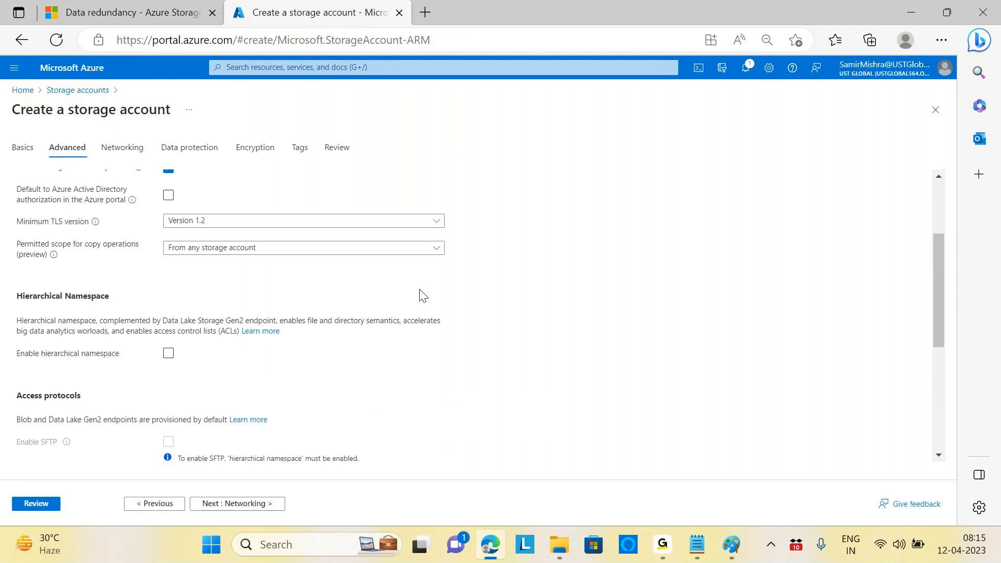
pyautogui.scroll(-5, 422, 296)
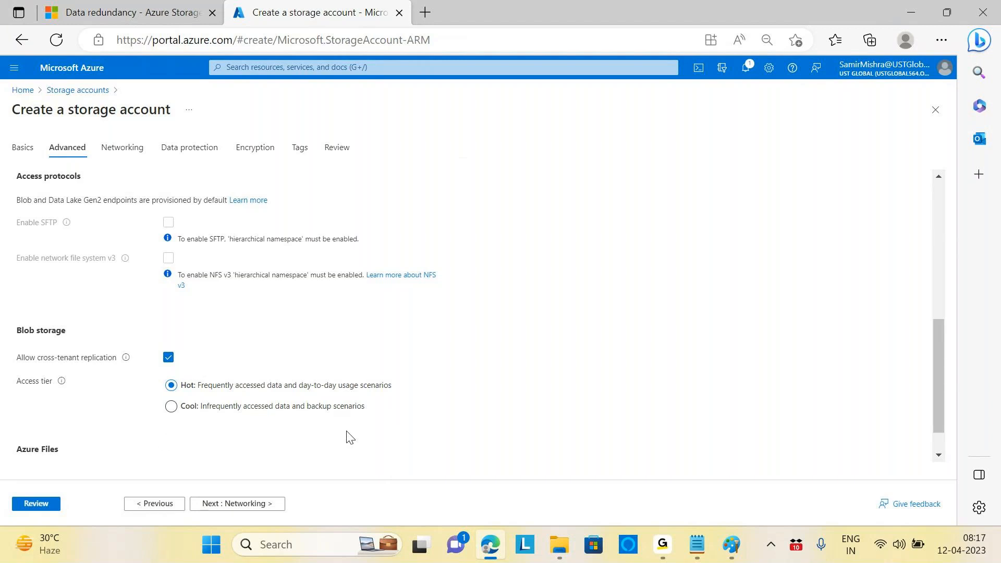
pyautogui.scroll(-1, 436, 350)
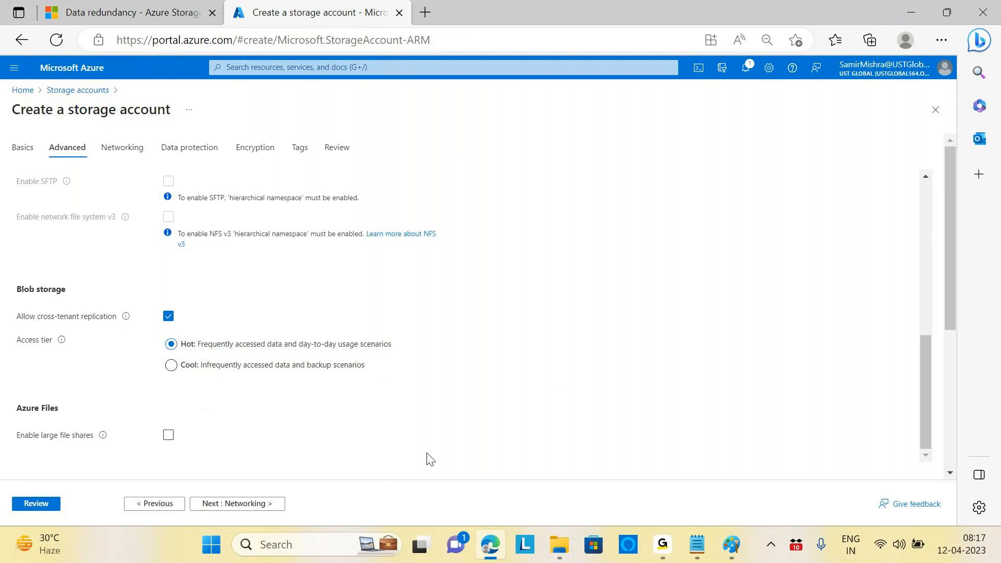
pyautogui.click(244, 506)
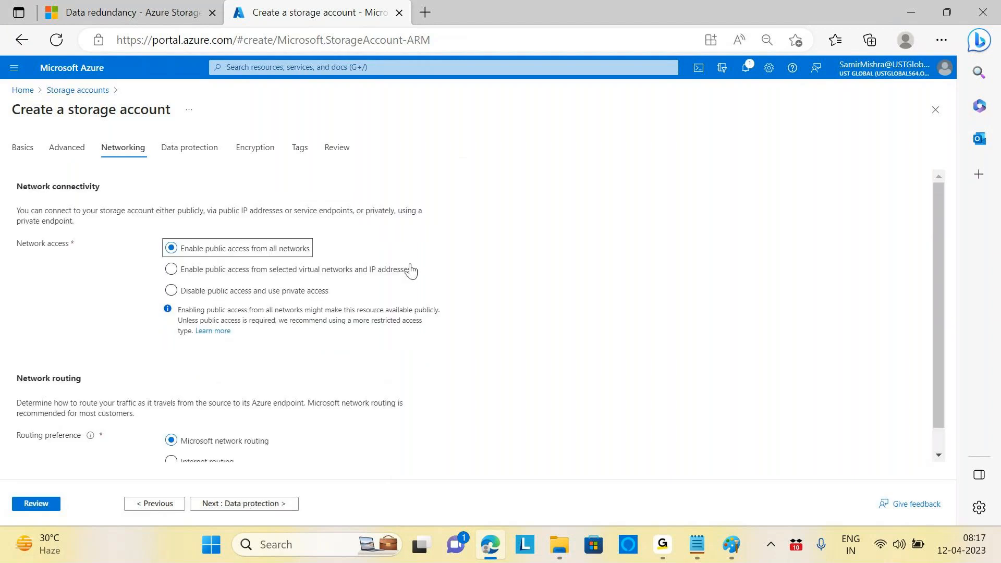
# Accept the default networking, data protection and encryption settings, skip the tags, and proceed to the final review
pyautogui.scroll(-1, 417, 268)
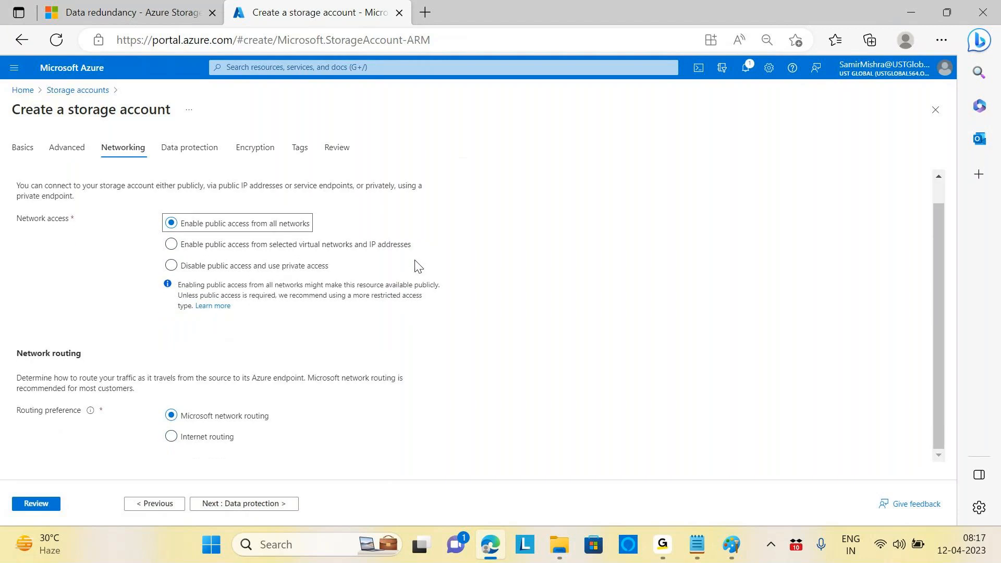
pyautogui.click(252, 506)
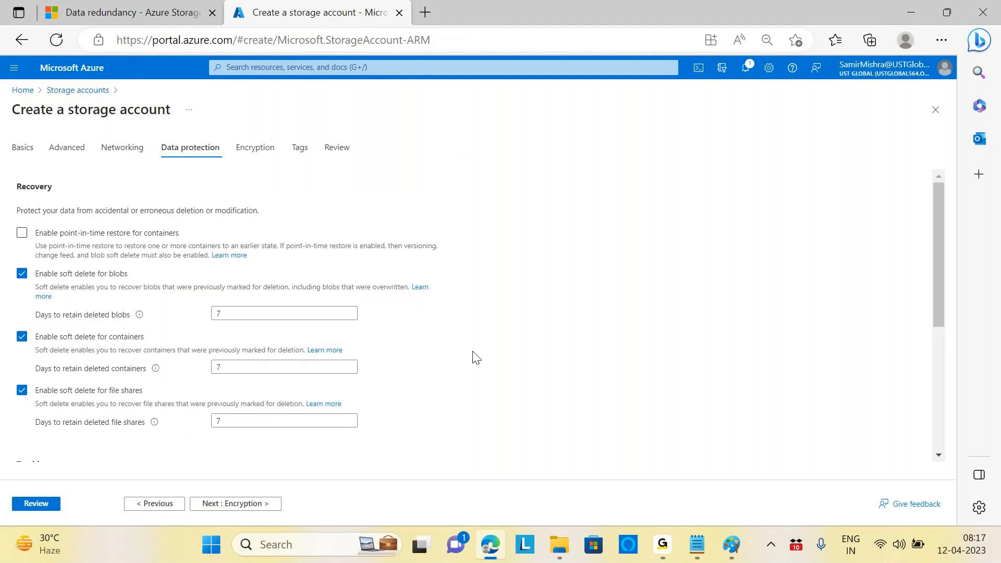
pyautogui.click(247, 504)
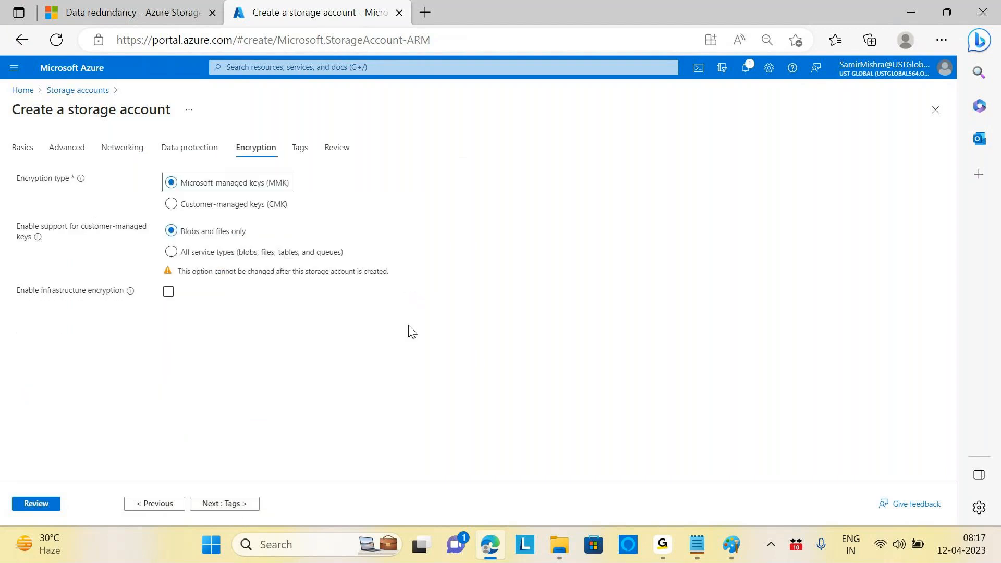
pyautogui.click(239, 505)
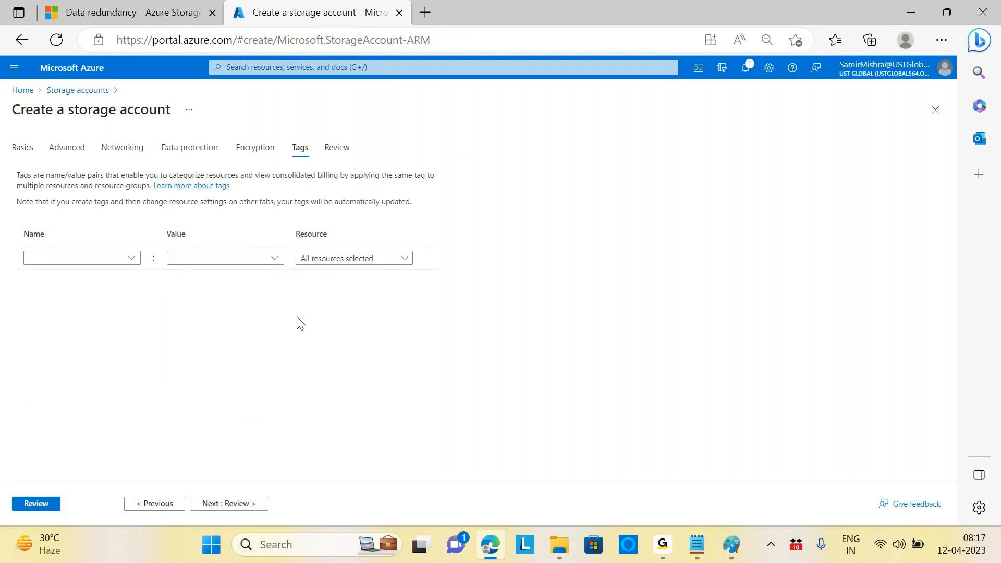
pyautogui.click(236, 505)
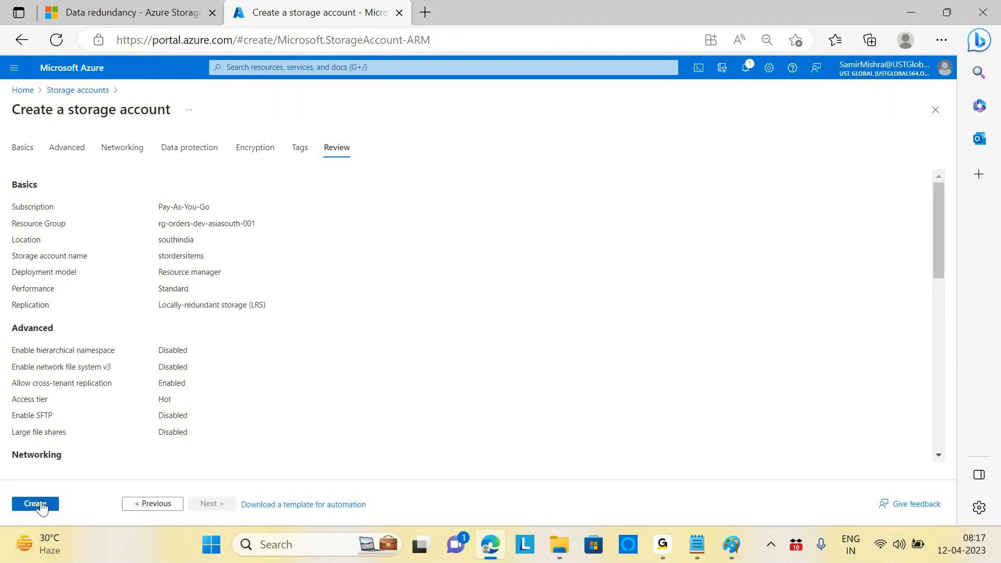
# Create the reviewed stordersitems storage account and wait for its deployment
pyautogui.click(42, 506)
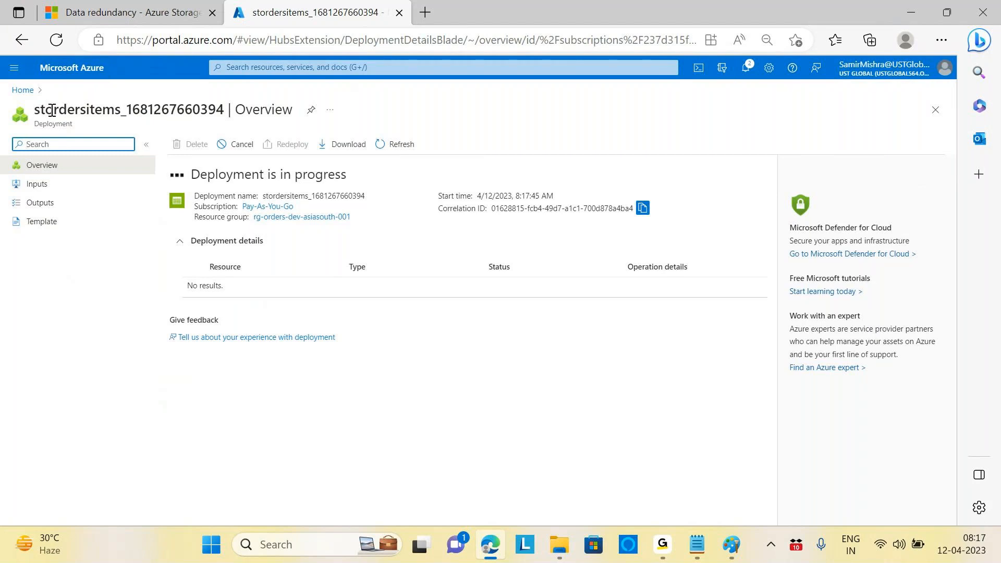
pyautogui.click(410, 104)
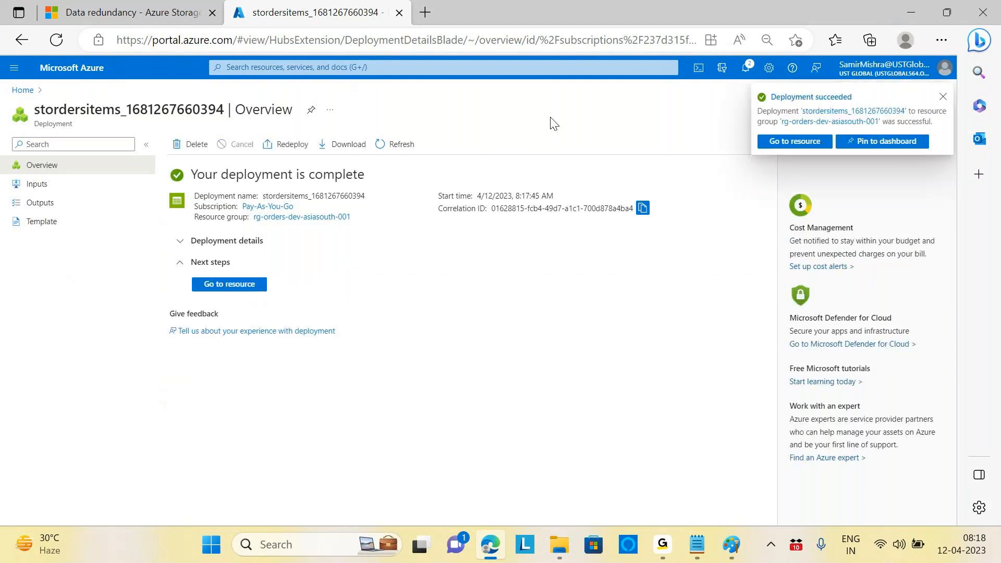
# Dismiss the deployment notification and open the rg-orders-dev-asiasouth-001 resource group from the portal home page
pyautogui.click(943, 97)
pyautogui.click(77, 84)
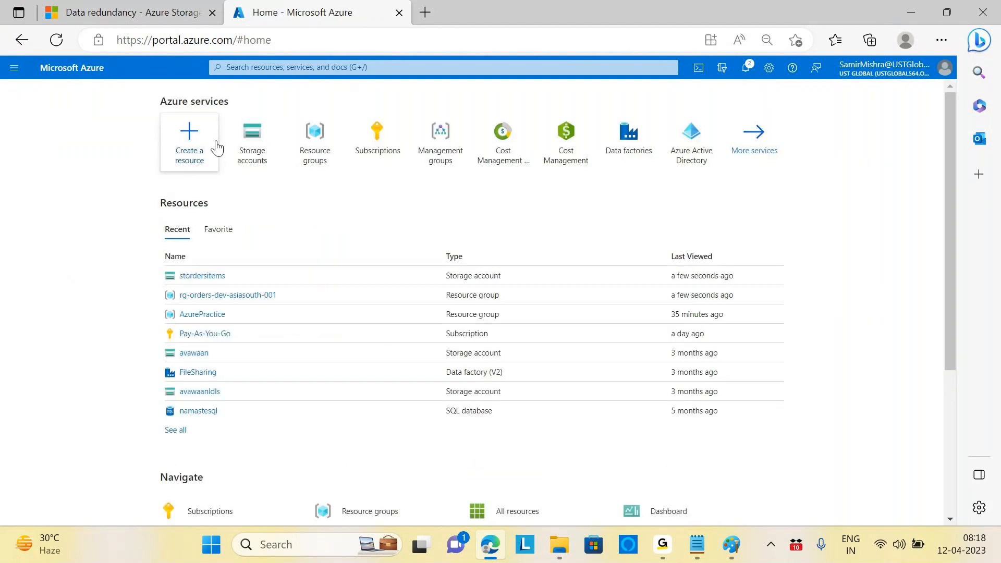
pyautogui.click(313, 138)
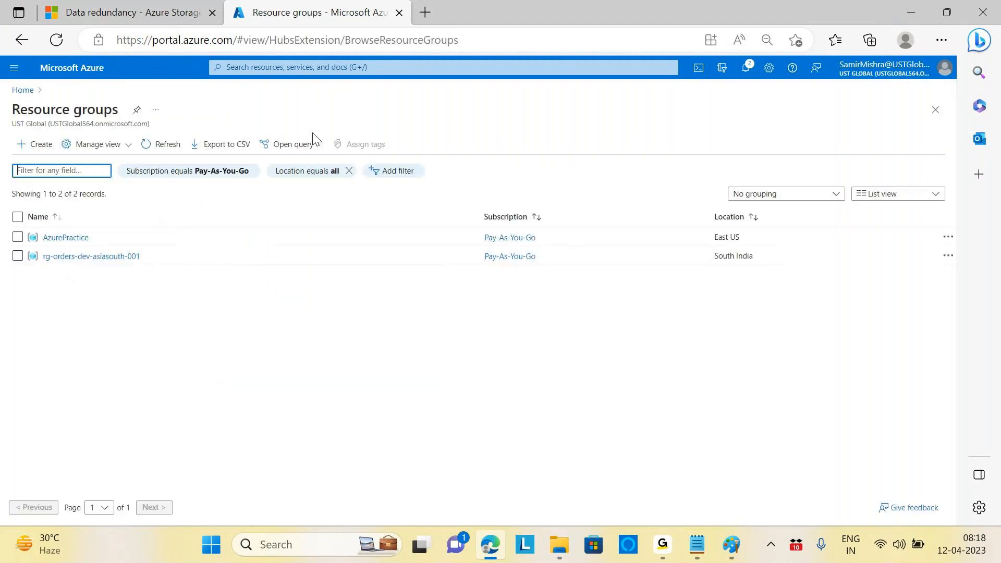
pyautogui.click(121, 258)
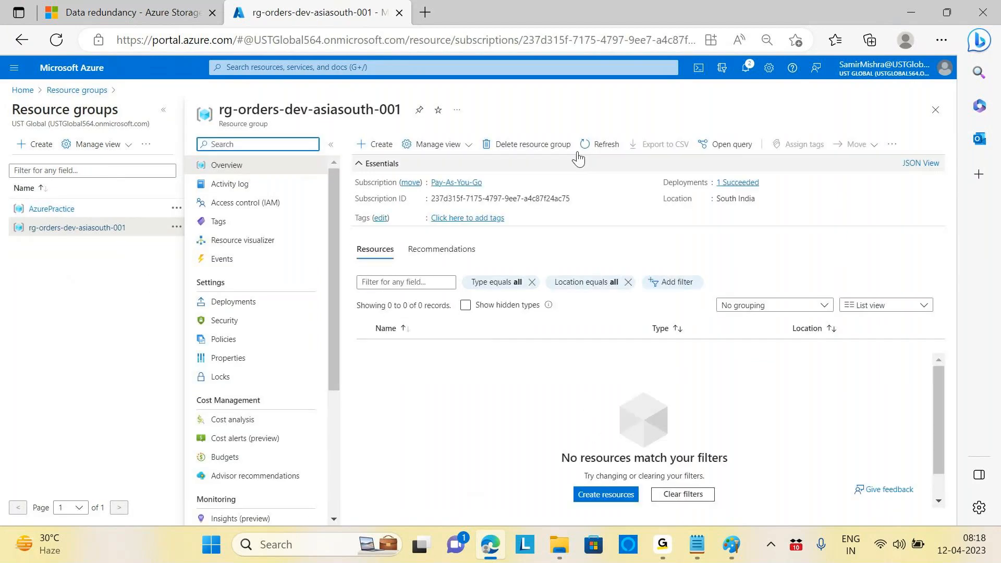
# Refresh the resource list of rg-orders-dev-asiasouth-001, staying in the current view instead of the simplified one
pyautogui.click(603, 146)
pyautogui.click(602, 146)
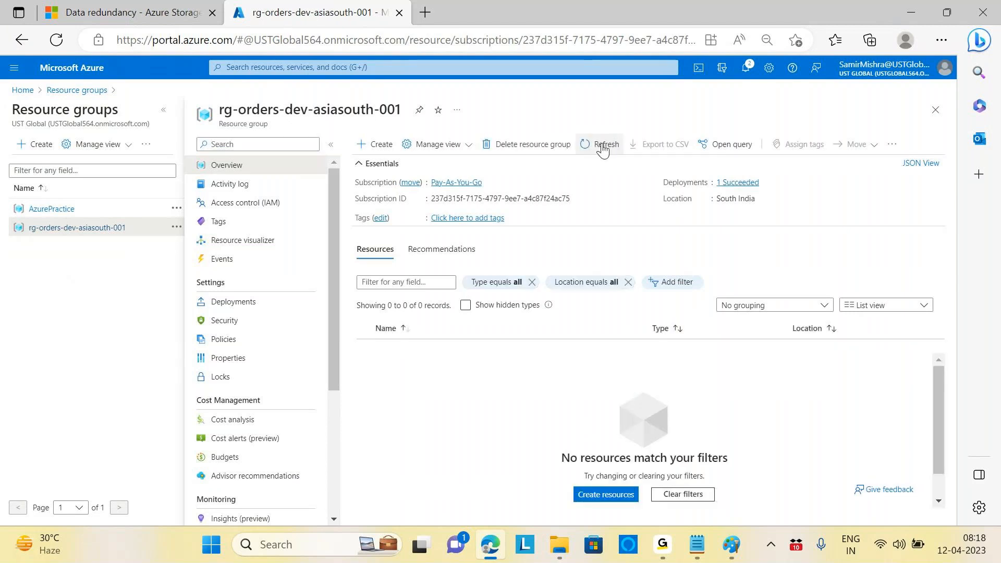
pyautogui.click(603, 146)
pyautogui.click(602, 148)
pyautogui.click(597, 148)
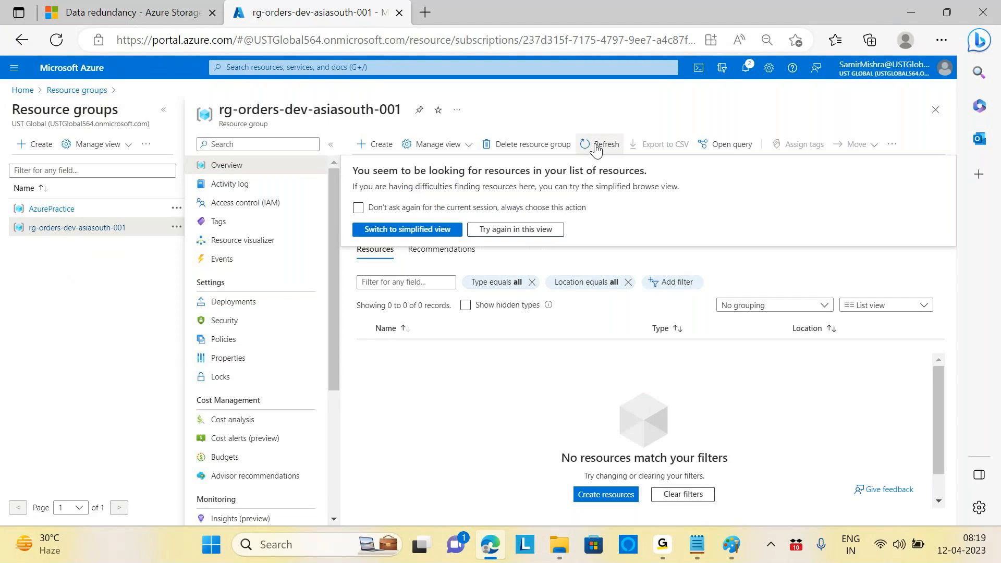
pyautogui.click(402, 211)
pyautogui.click(358, 207)
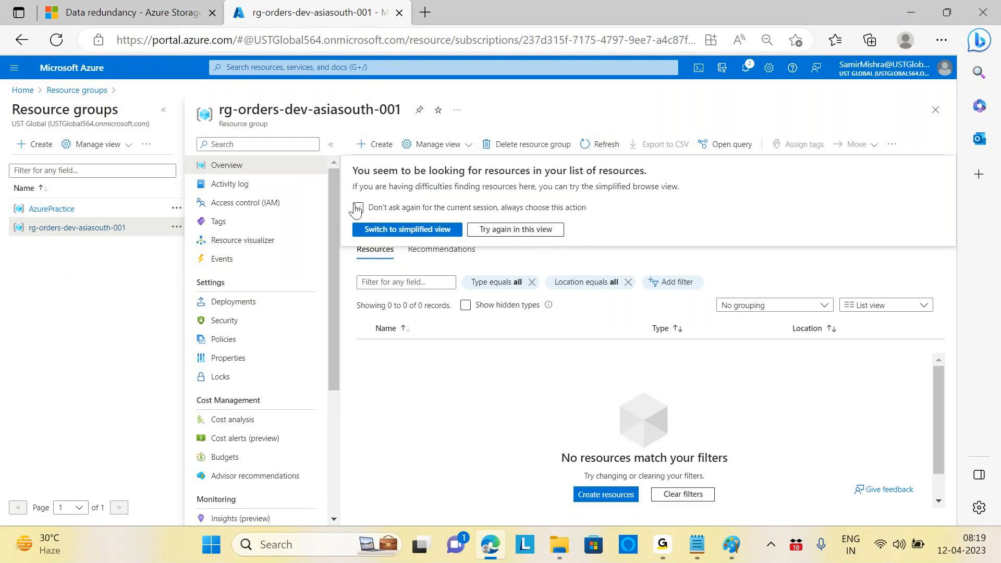
pyautogui.click(533, 235)
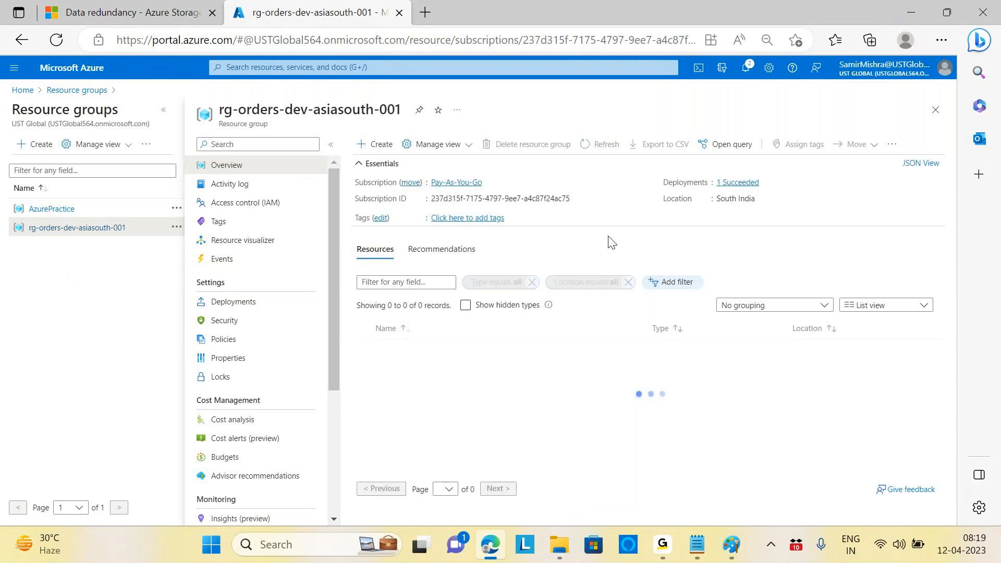
pyautogui.click(603, 150)
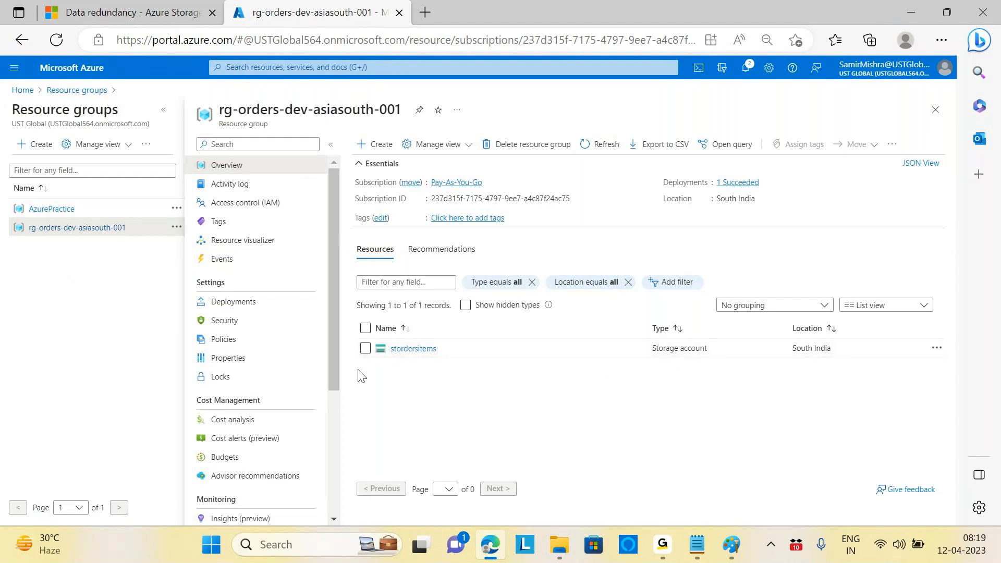
# Open the stordersitems storage account and review its blob, file, queue, table, security and networking properties
pyautogui.click(414, 349)
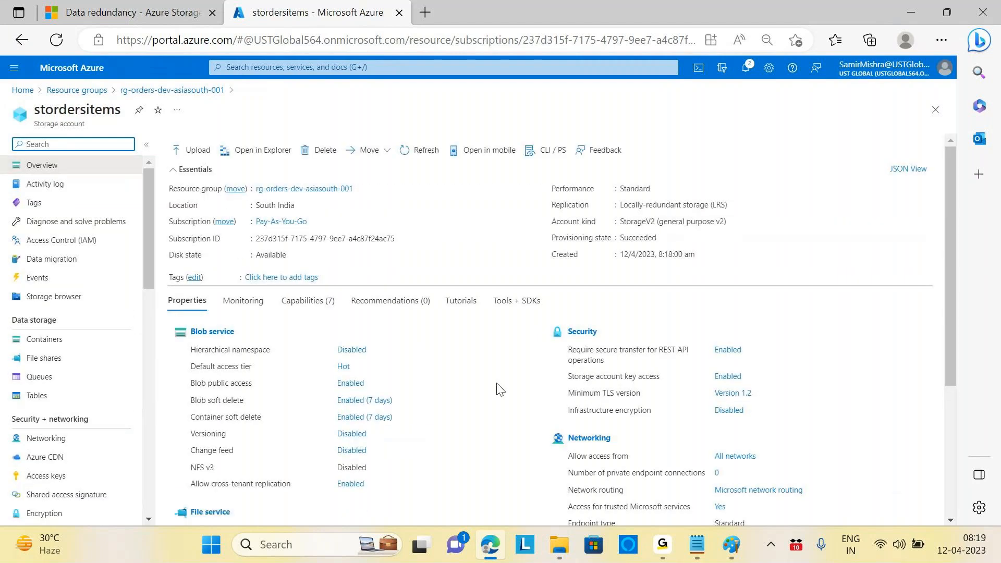
pyautogui.scroll(-4, 500, 391)
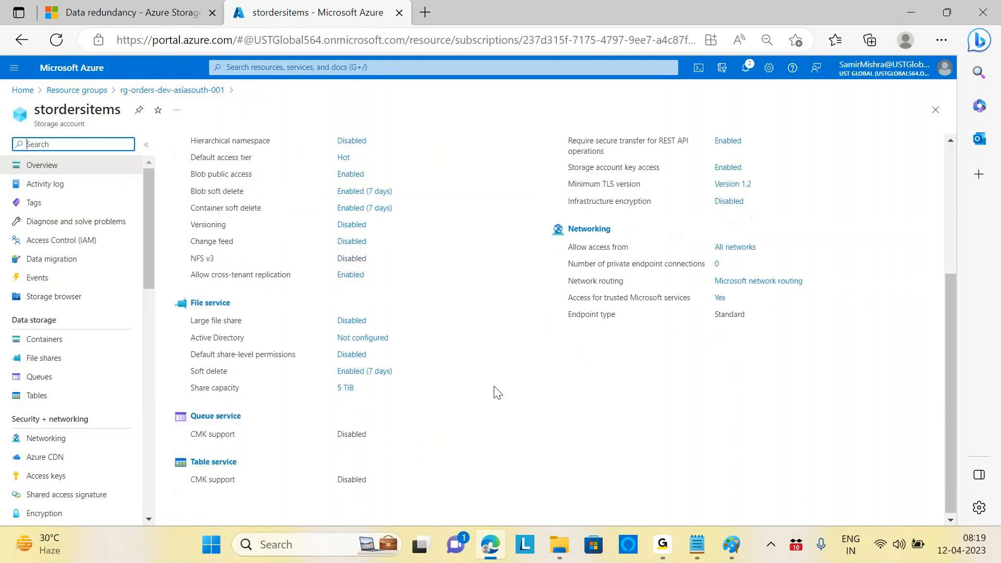
pyautogui.scroll(2, 322, 326)
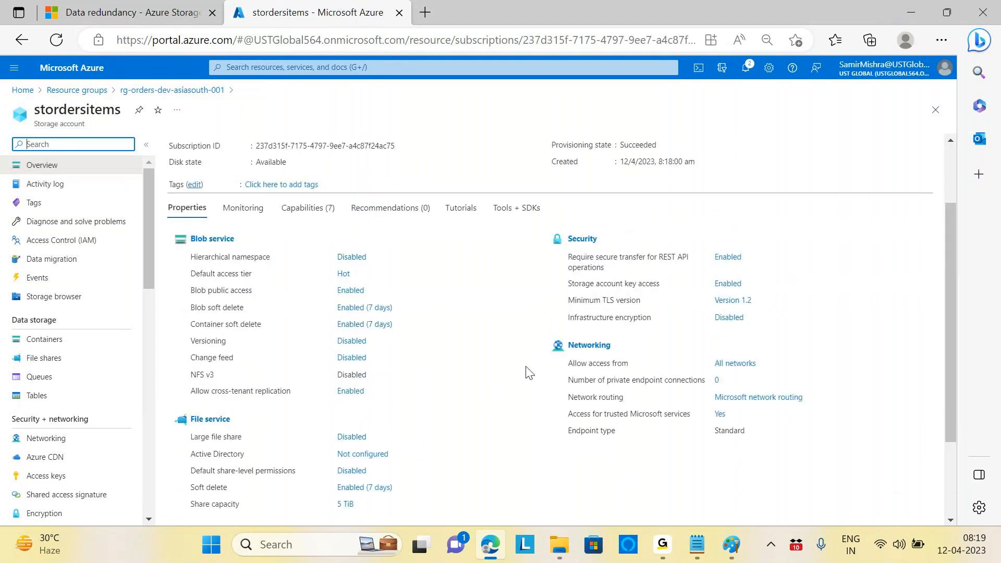
pyautogui.scroll(-2, 529, 372)
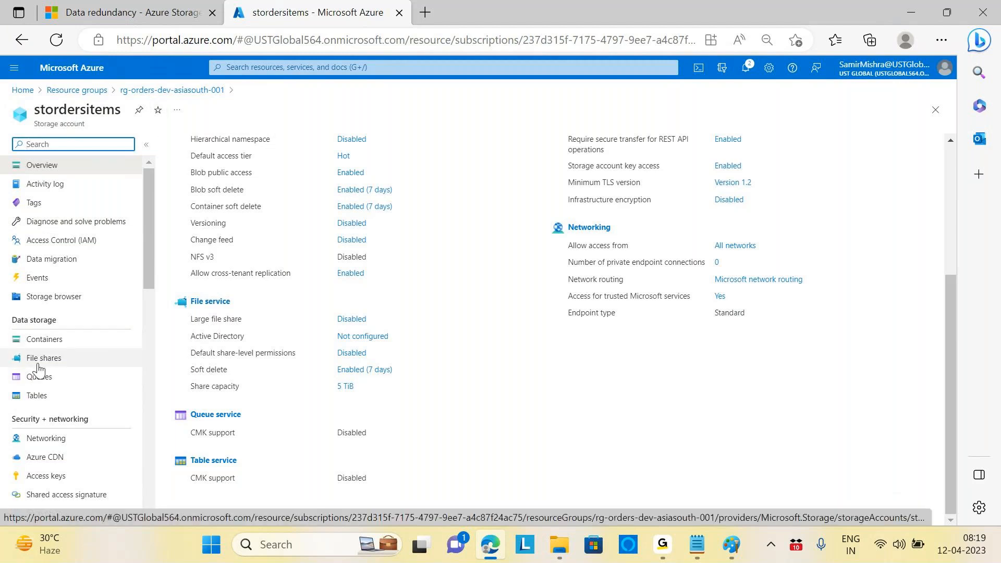
# Open the blob containers of stordersitems, and consult the landing and data lake sketch in Paint before returning to Edge
pyautogui.click(55, 345)
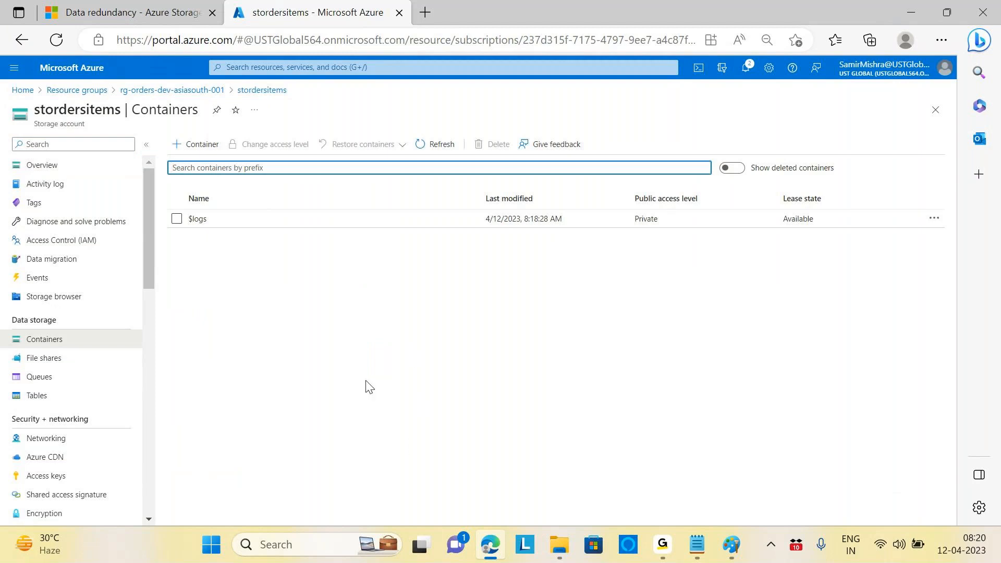
pyautogui.click(740, 554)
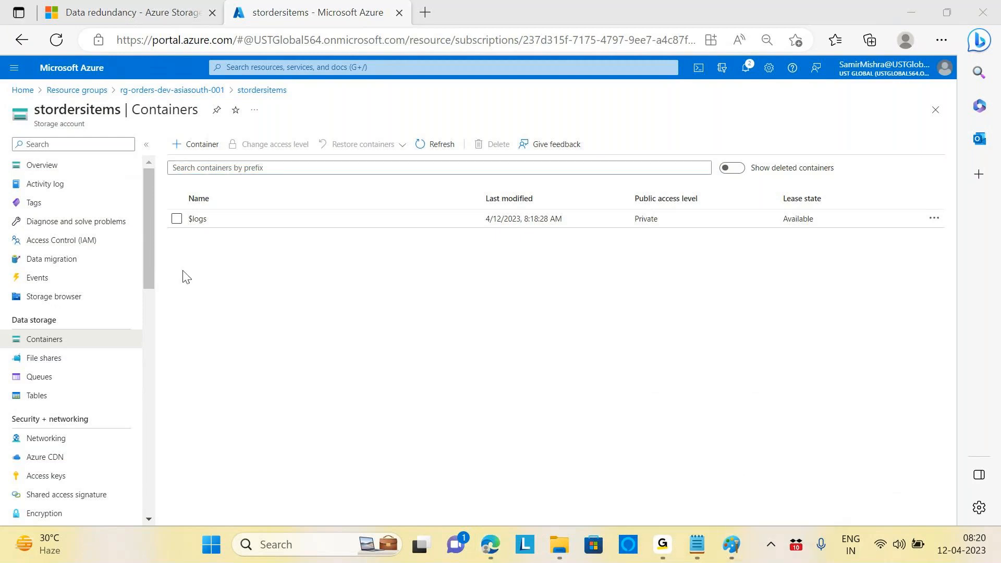
pyautogui.click(740, 552)
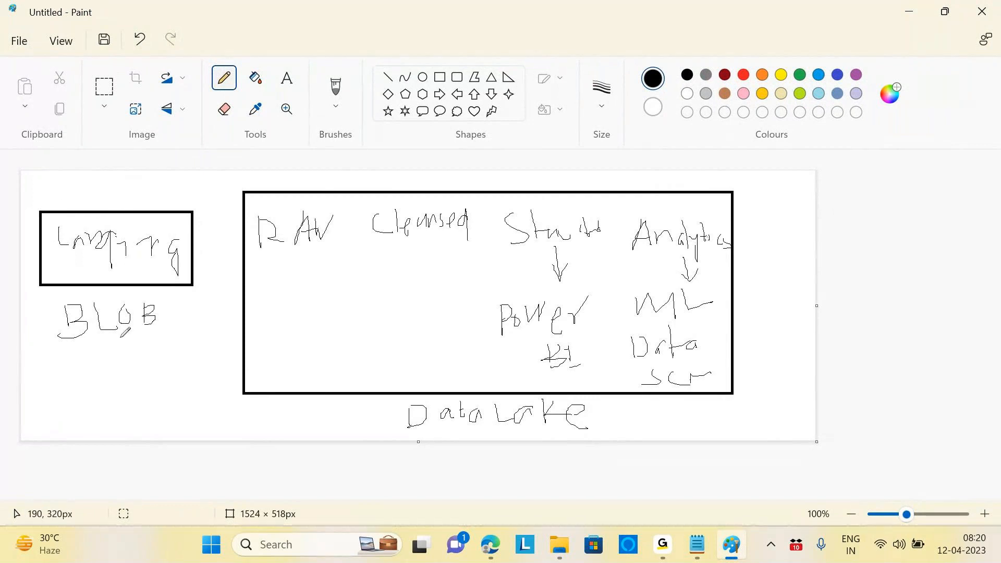
pyautogui.hotkey('alt', 'Tab')
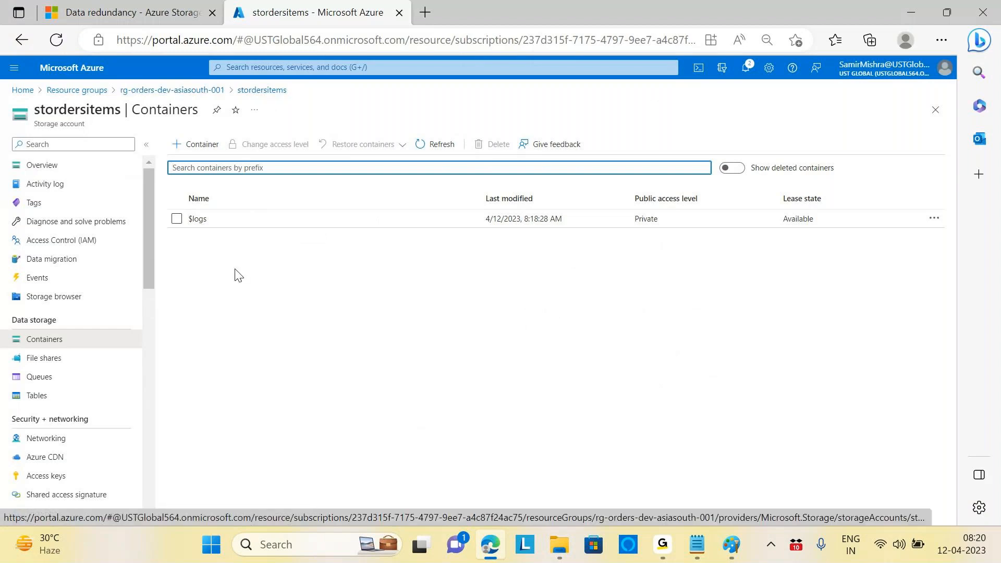
# Create a blob container named landing with the Private (no anonymous access) public access level
pyautogui.click(204, 145)
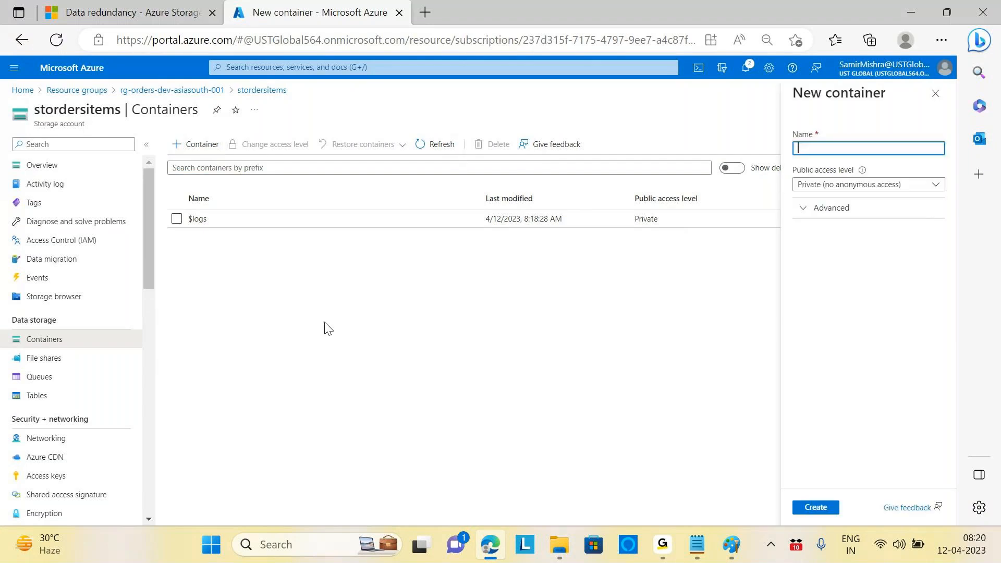
pyautogui.click(839, 150)
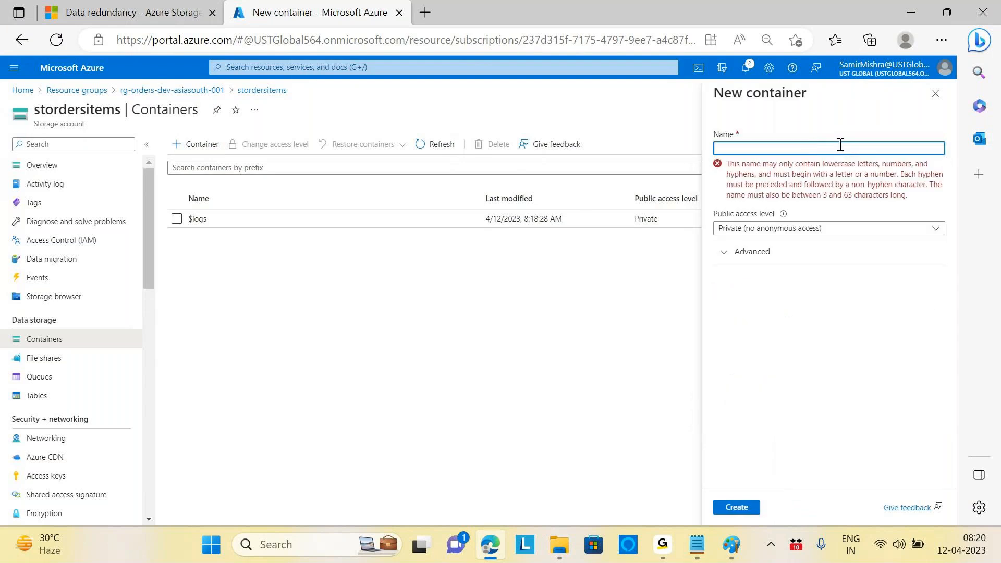
pyautogui.write('landin')
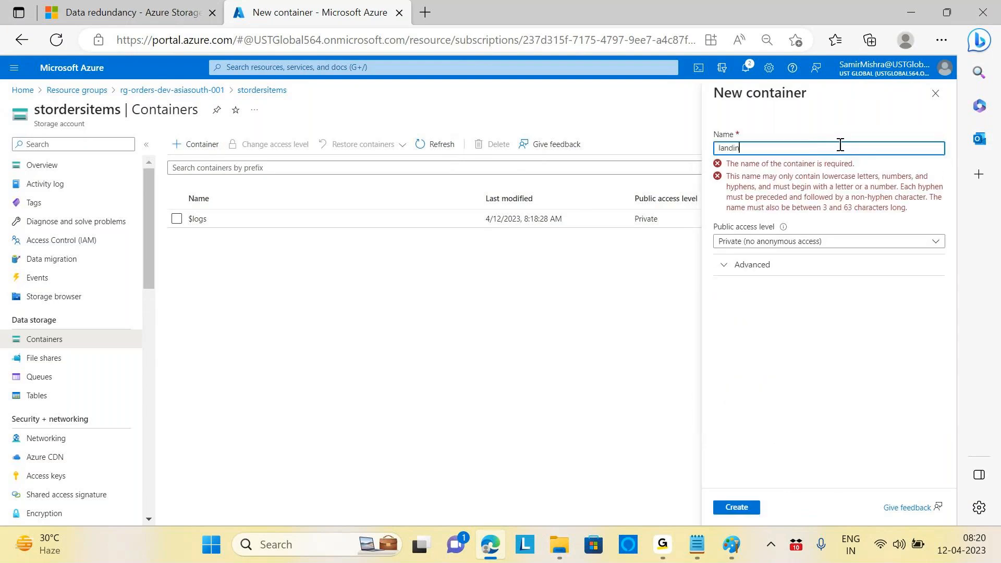
pyautogui.press('BackSpace')
pyautogui.press('BackSpace')
pyautogui.press('BackSpace')
pyautogui.press('BackSpace')
pyautogui.press('BackSpace')
pyautogui.press('BackSpace')
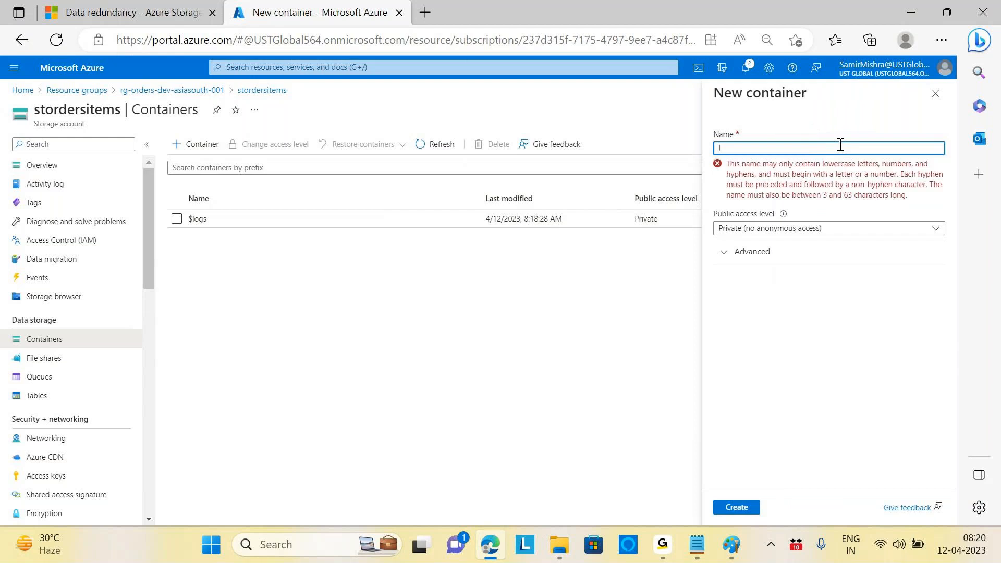
pyautogui.write('LAN')
pyautogui.press('BackSpace')
pyautogui.press('BackSpace')
pyautogui.press('BackSpace')
pyautogui.write('landing')
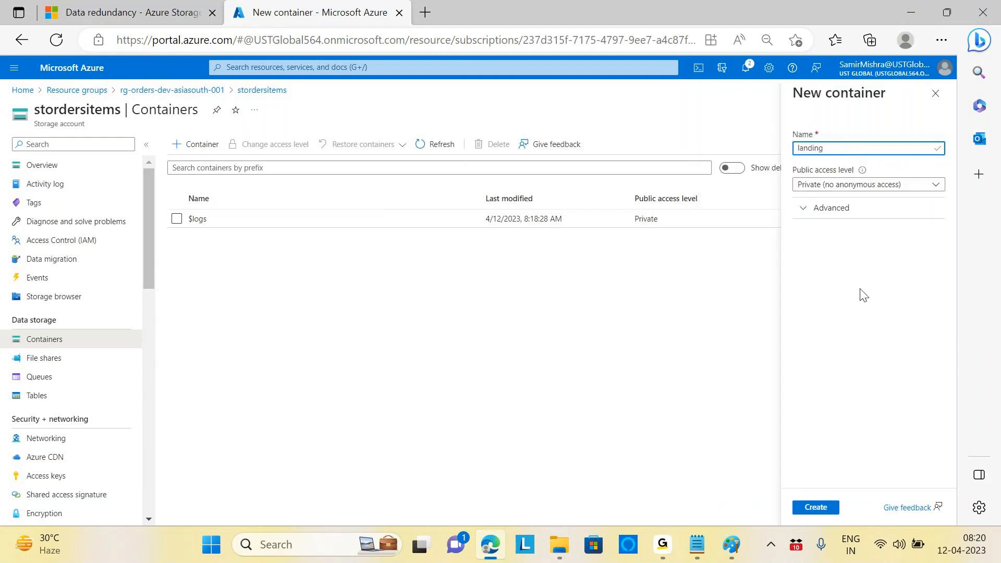
pyautogui.click(935, 186)
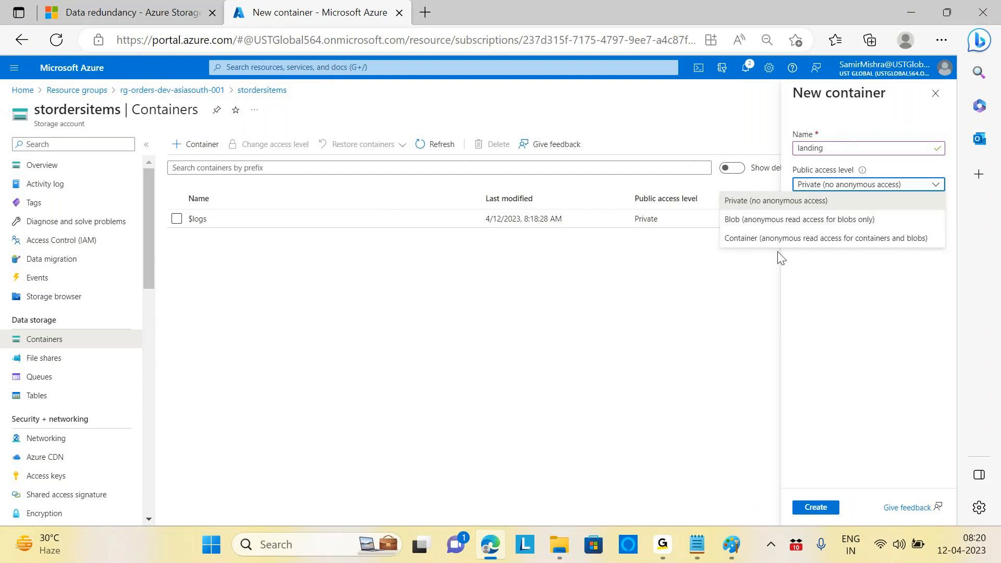
pyautogui.click(875, 286)
pyautogui.click(817, 508)
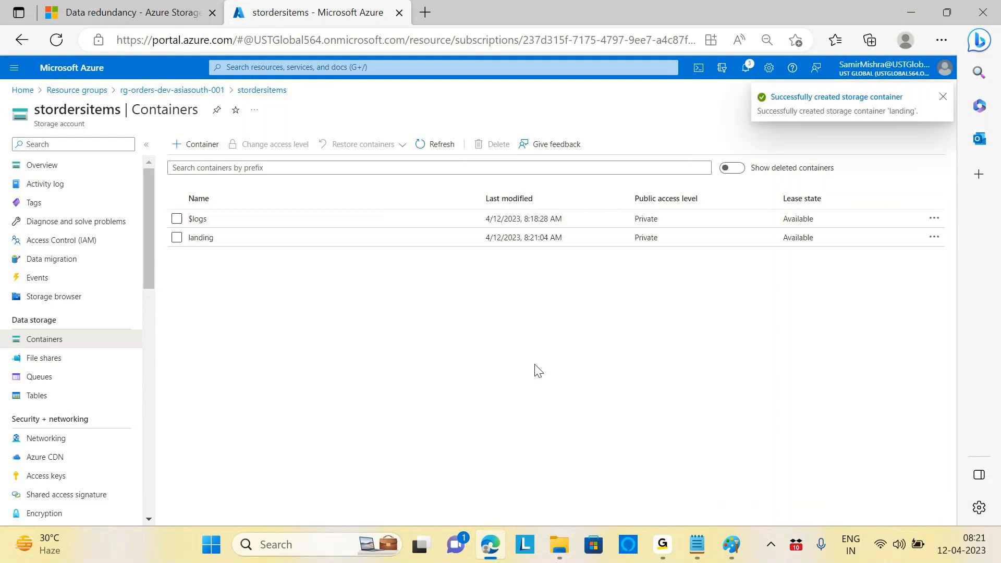
# In the landing container, choose customers, order_items, orders.parquet, products and stores for upload from the Customer Orders folder under Desktop's Azure Data Factory folder
pyautogui.click(206, 238)
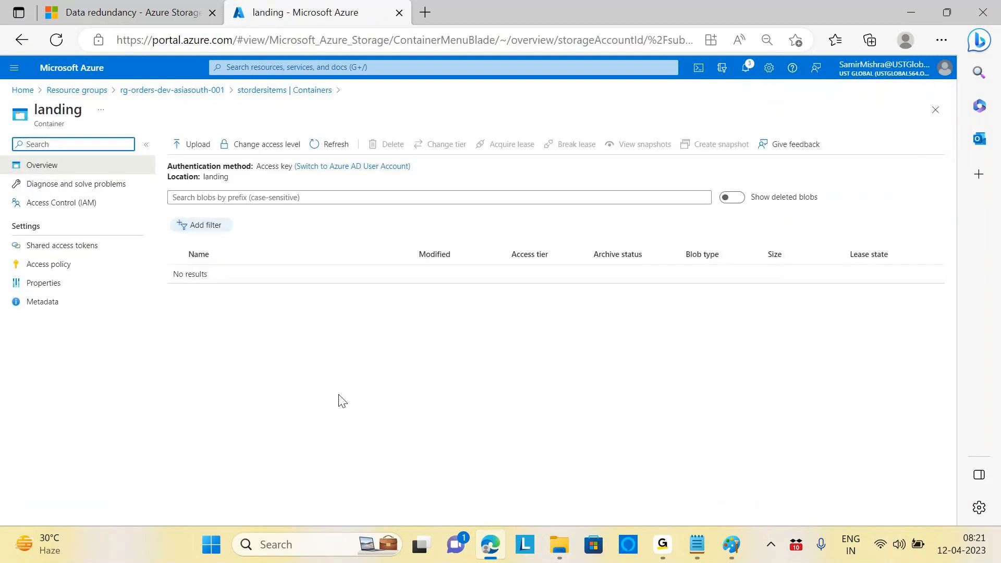
pyautogui.click(202, 152)
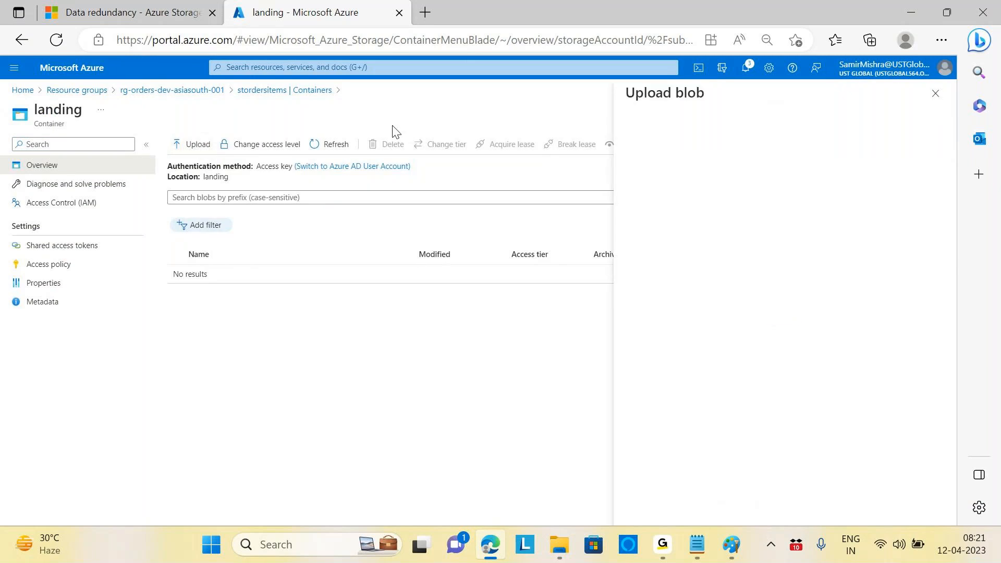
pyautogui.click(802, 210)
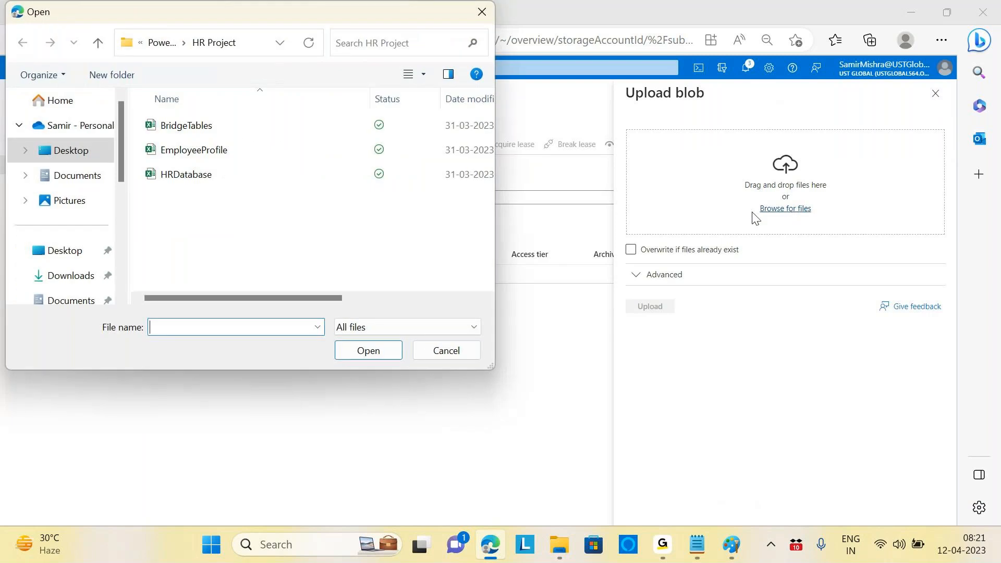
pyautogui.click(71, 150)
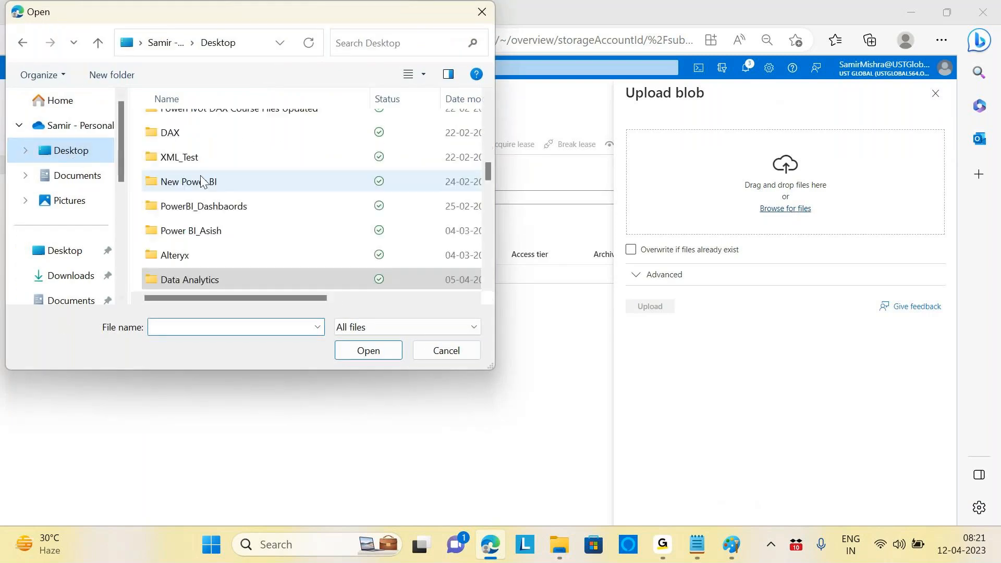
pyautogui.scroll(5, 297, 221)
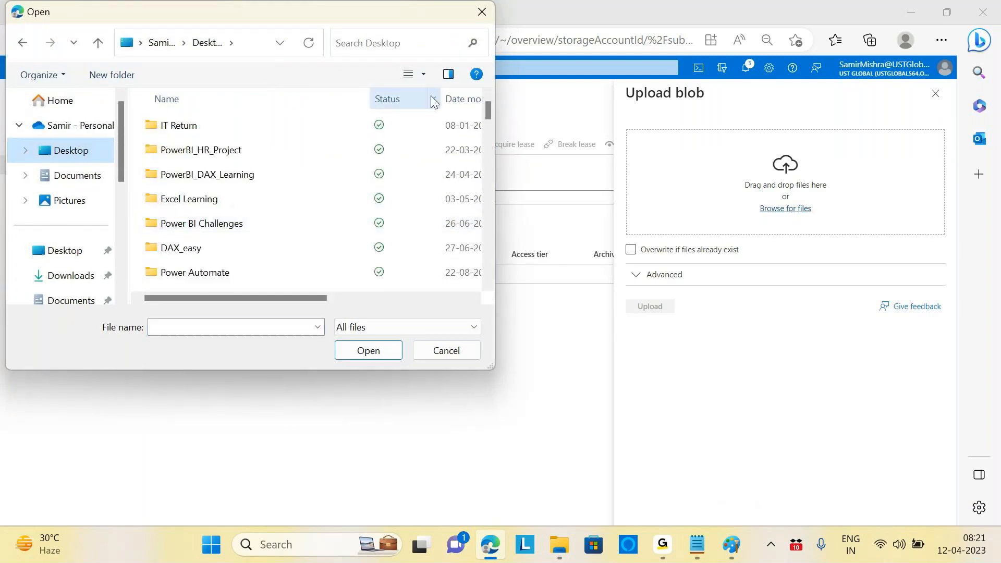
pyautogui.scroll(-10, 229, 209)
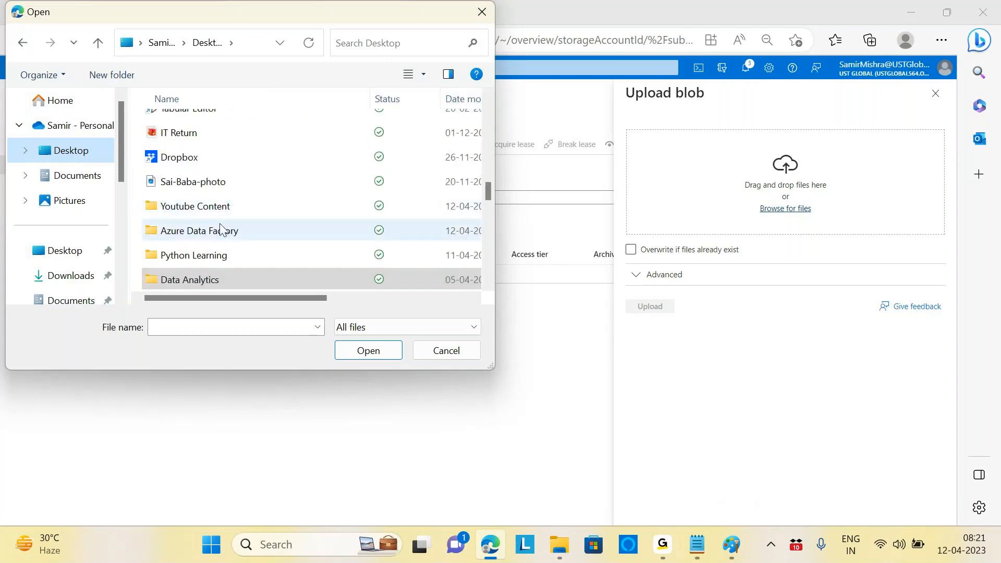
pyautogui.doubleClick(221, 230)
pyautogui.doubleClick(212, 133)
pyautogui.click(193, 157)
pyautogui.doubleClick(193, 159)
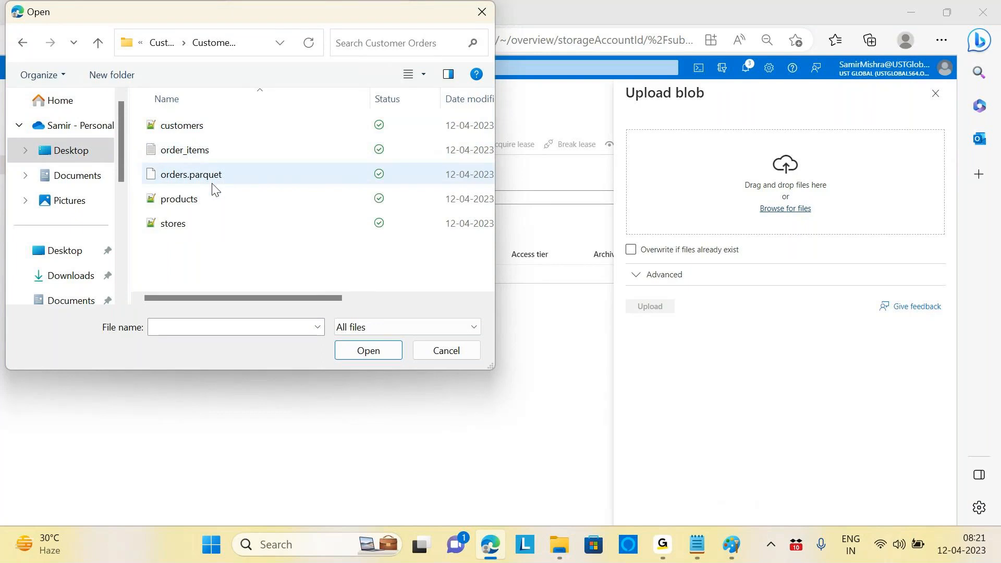
pyautogui.hotkey('ctrl', 'a')
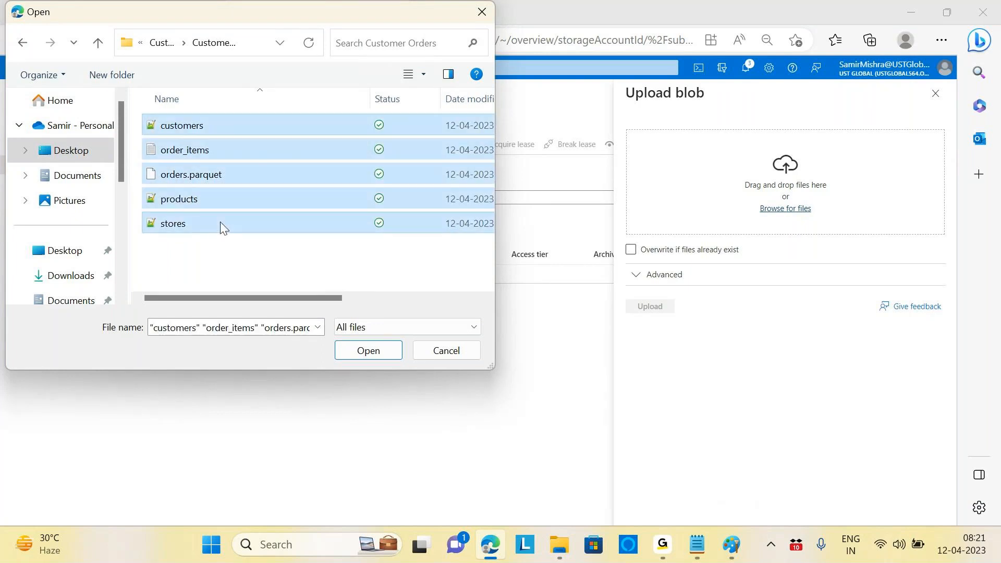
pyautogui.click(361, 352)
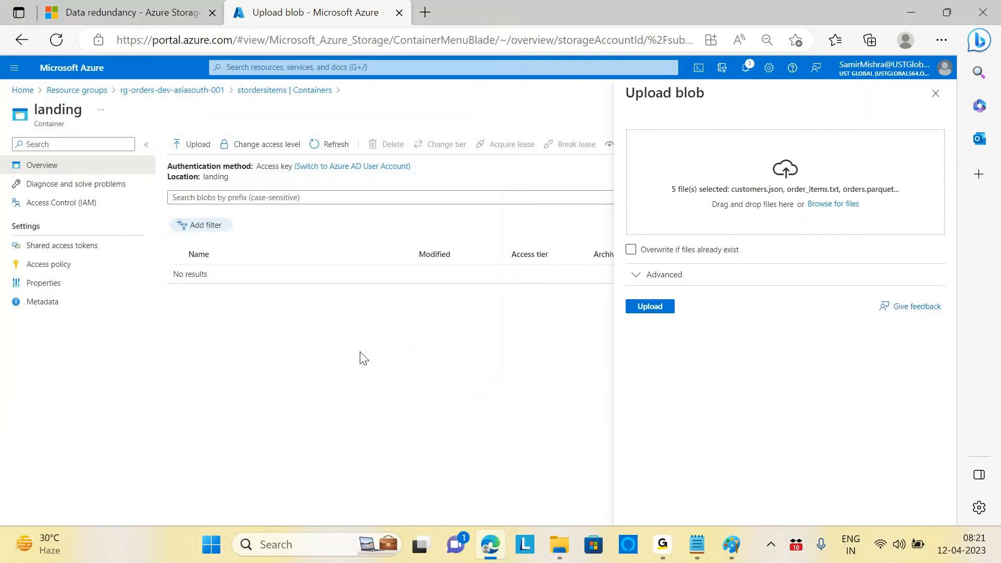
# Upload the selected files to the landing container, dismiss the notification and close the Upload blob pane
pyautogui.click(657, 308)
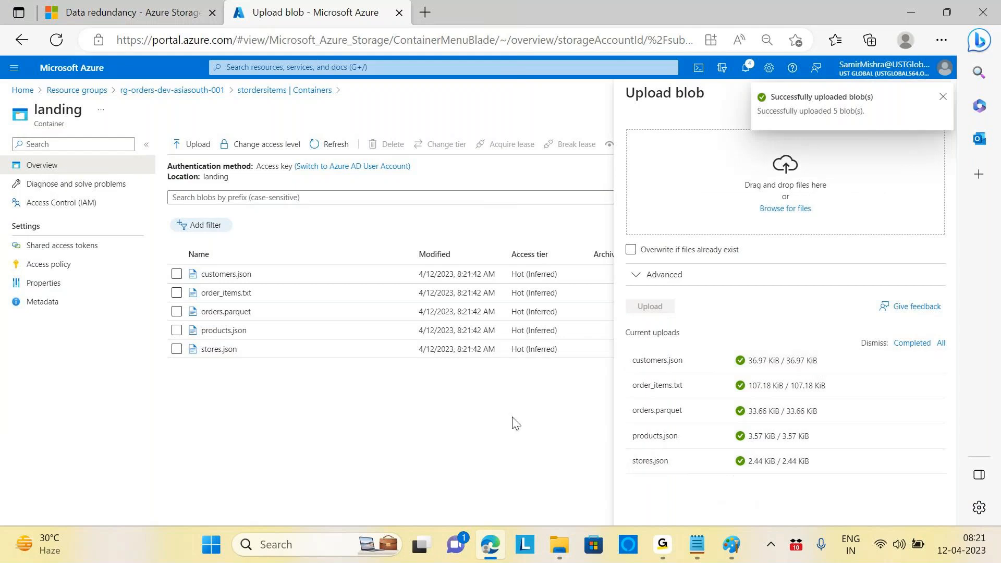
pyautogui.click(945, 99)
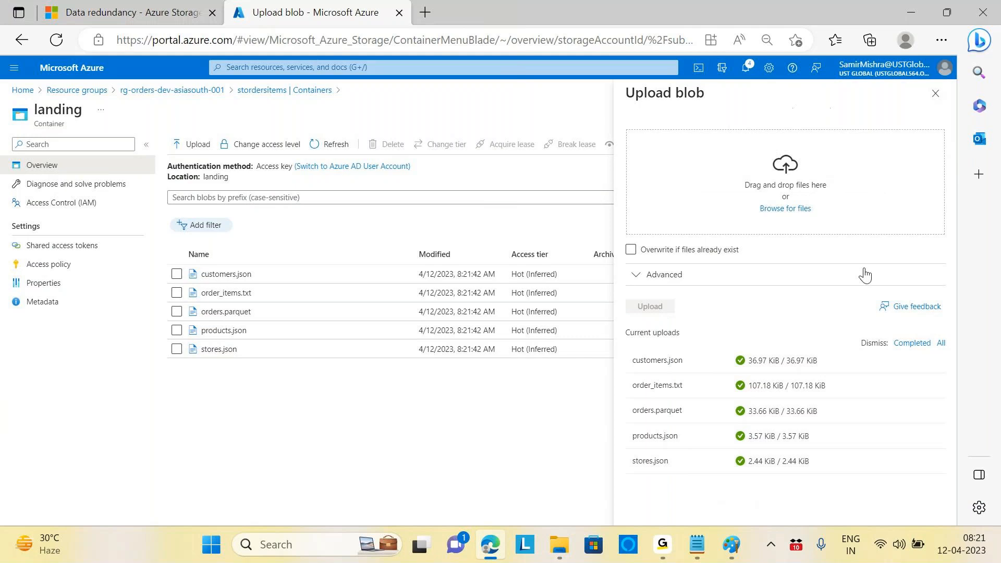
pyautogui.click(935, 94)
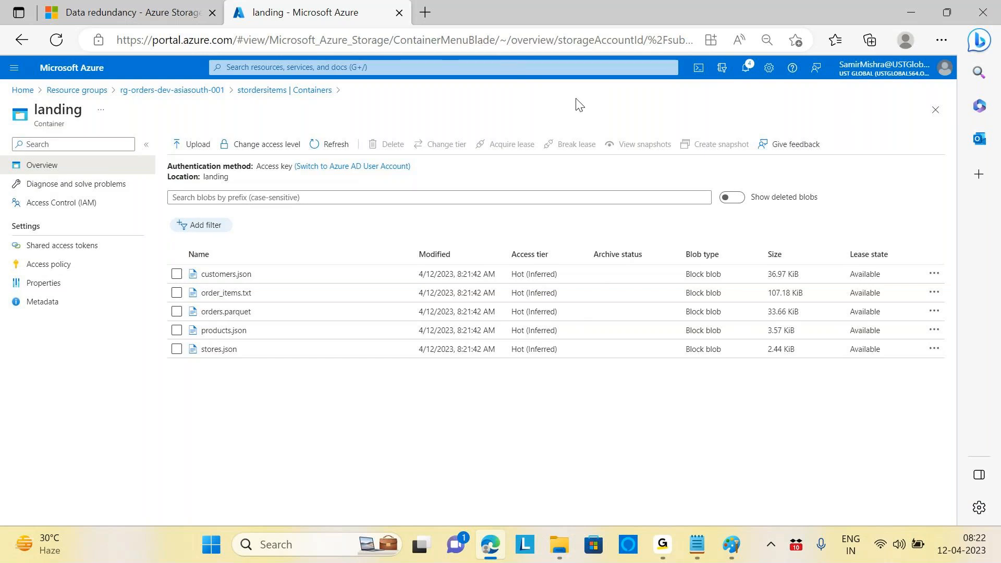
# Check the landing container's blob list with deleted blobs shown, and hide deleted blobs again
pyautogui.click(735, 198)
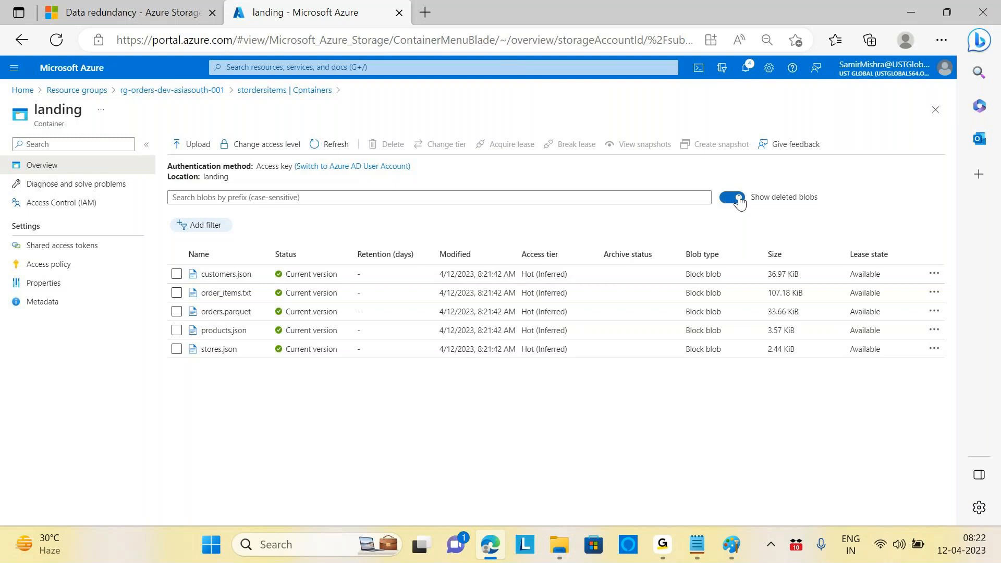
pyautogui.click(739, 199)
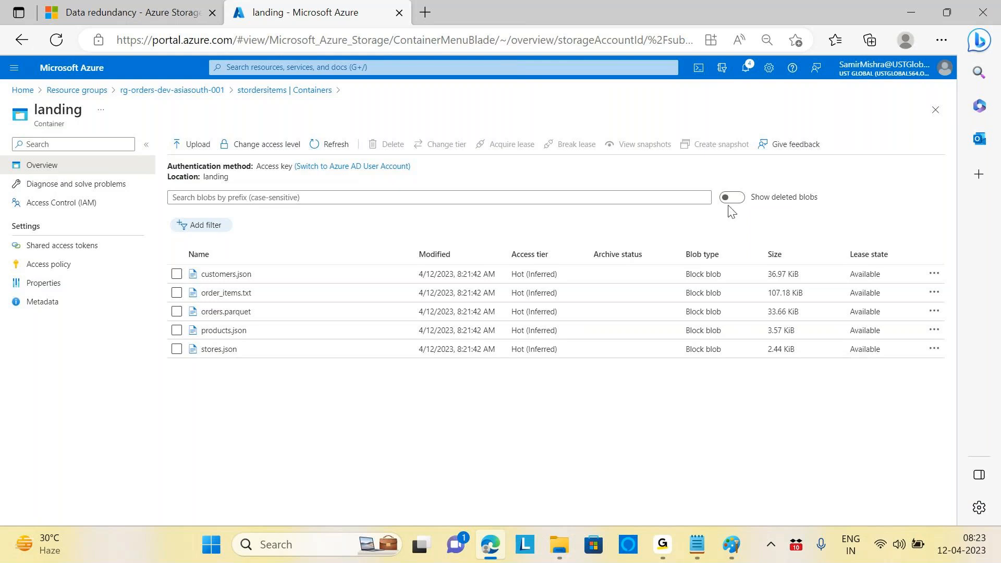
# Delete the customers.json blob from the landing container without its snapshots, and show deleted blobs in the list
pyautogui.click(177, 274)
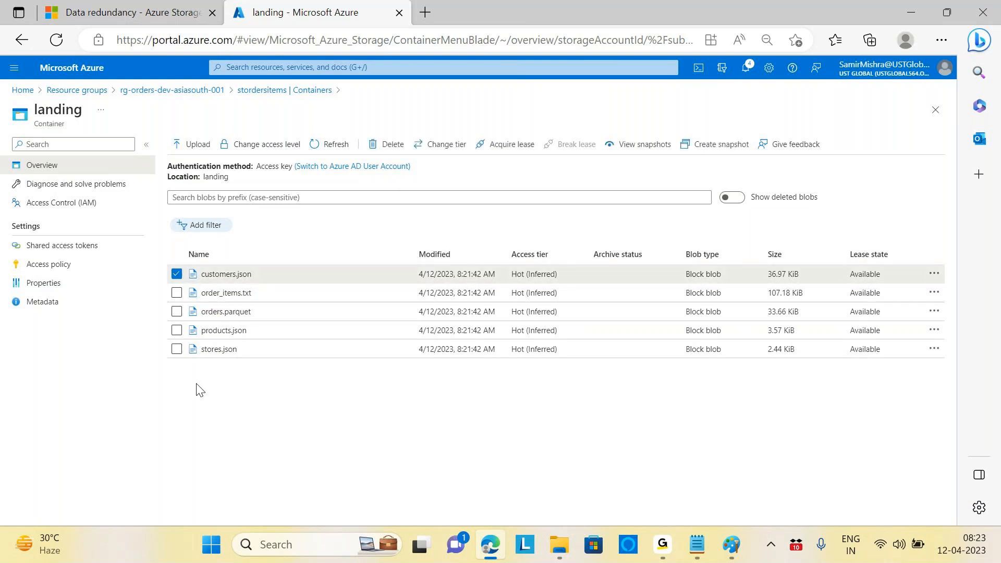
pyautogui.click(391, 149)
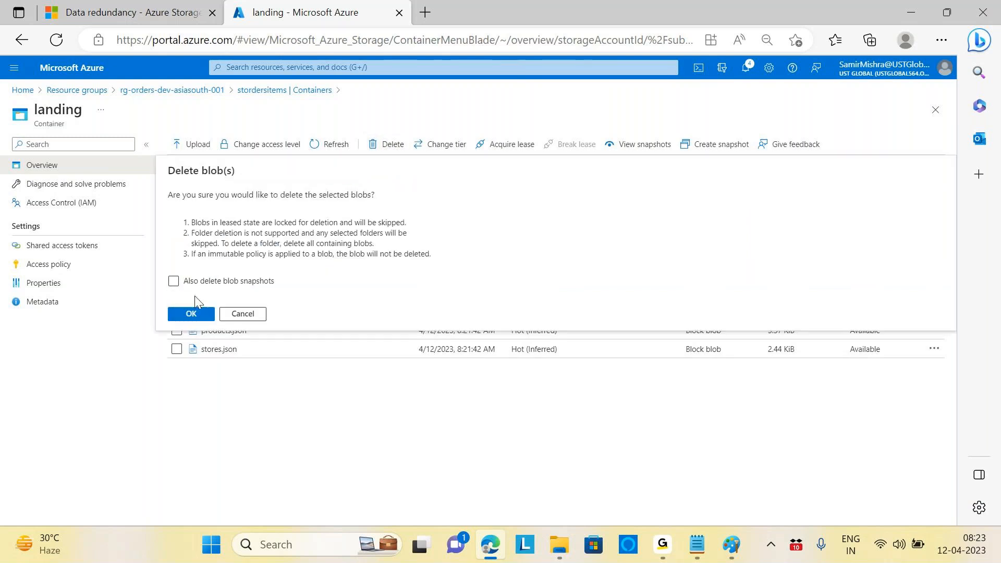
pyautogui.click(191, 314)
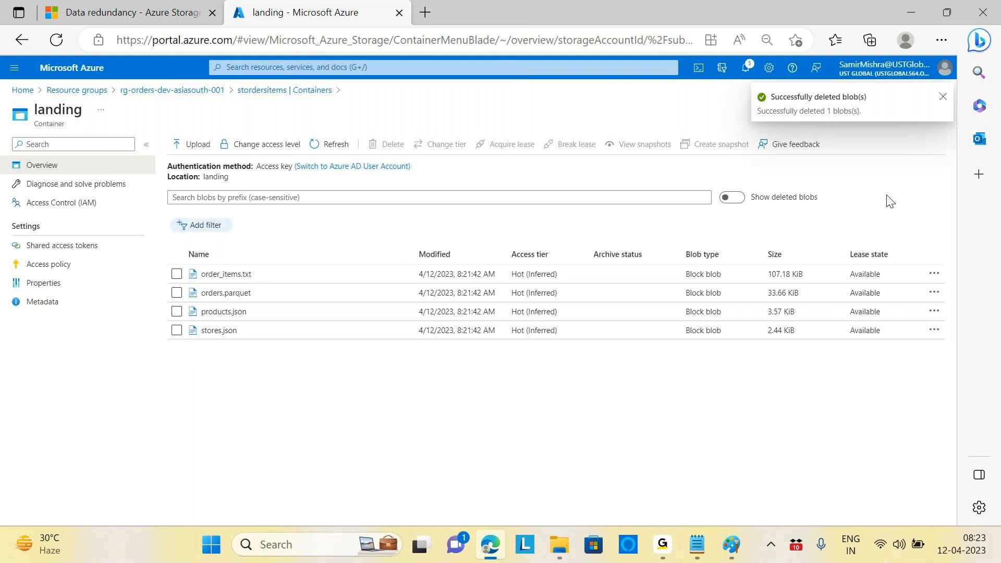
pyautogui.click(737, 206)
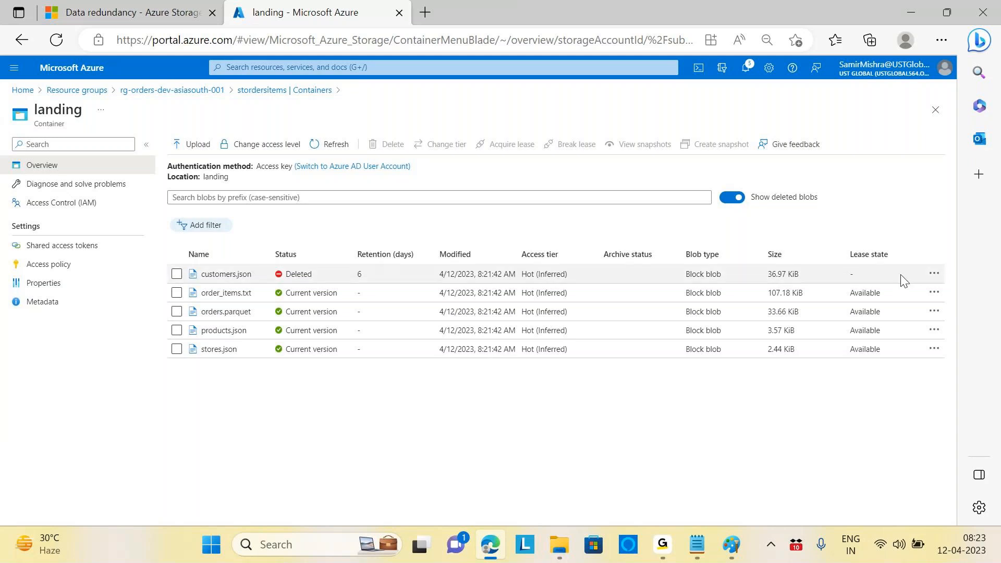
# Undelete the customers.json blob in the landing container and turn off the display of deleted blobs
pyautogui.click(934, 274)
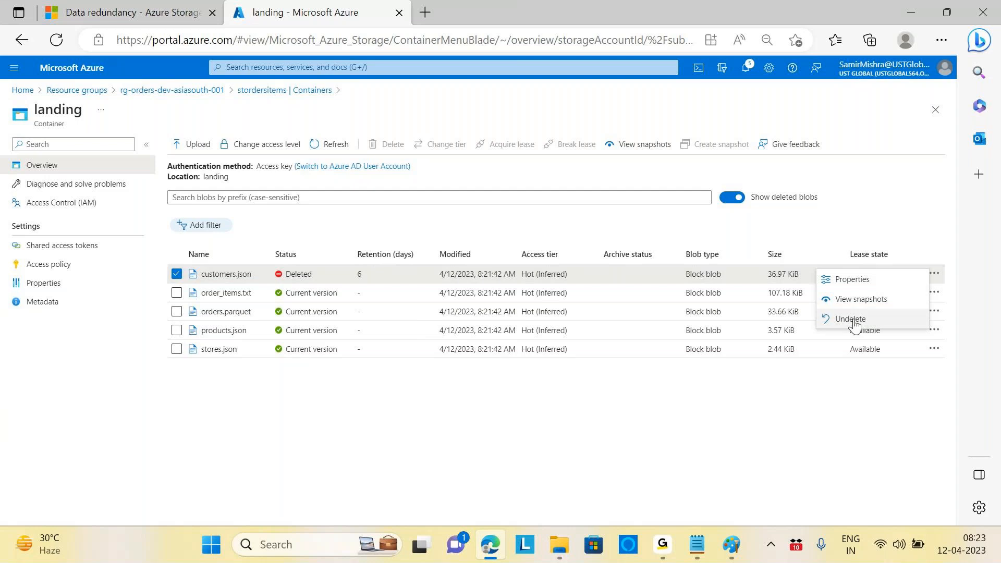
pyautogui.click(854, 325)
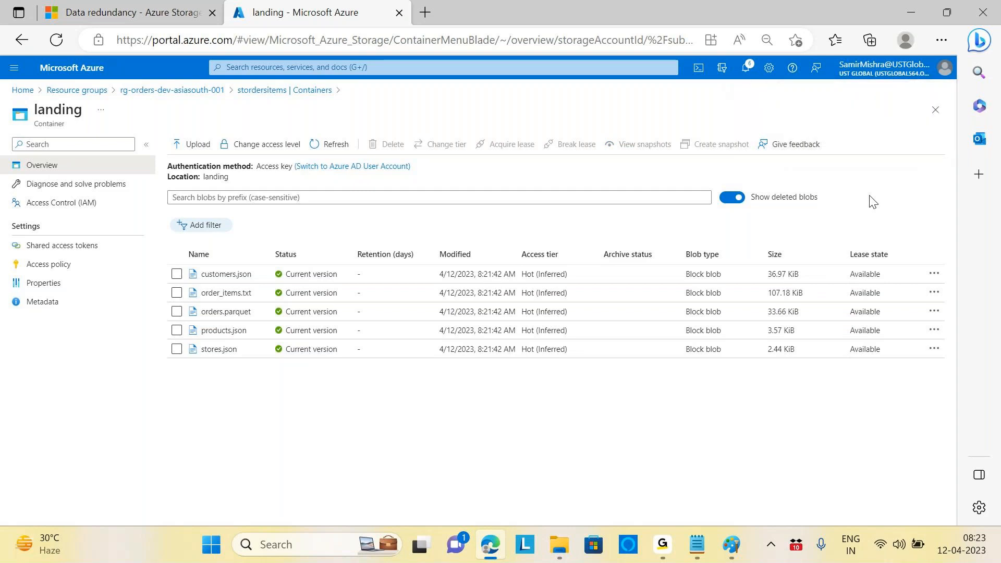
pyautogui.click(732, 198)
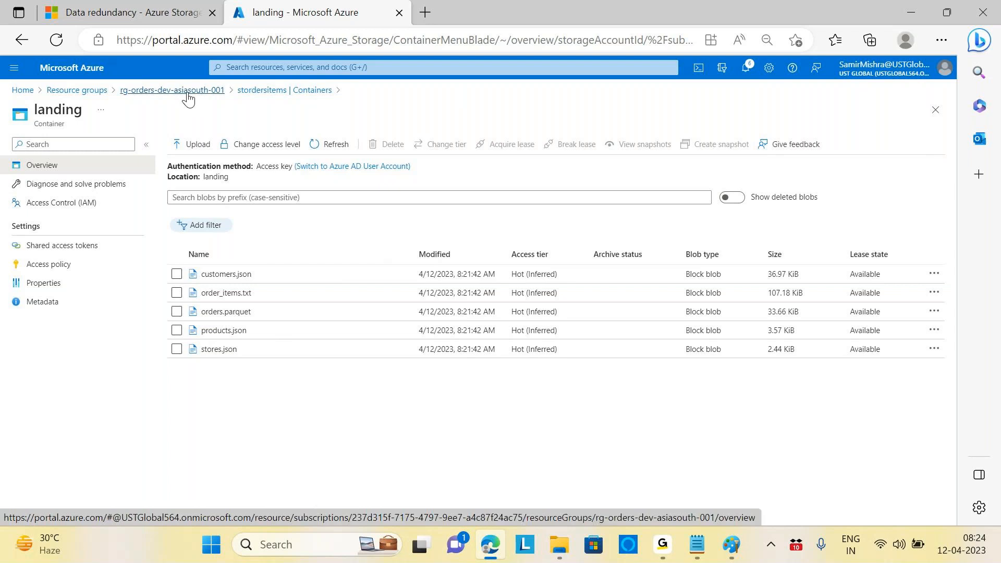
# Switch to Paint to view the landing and data lake zone diagram, and return to the Azure portal
pyautogui.click(731, 545)
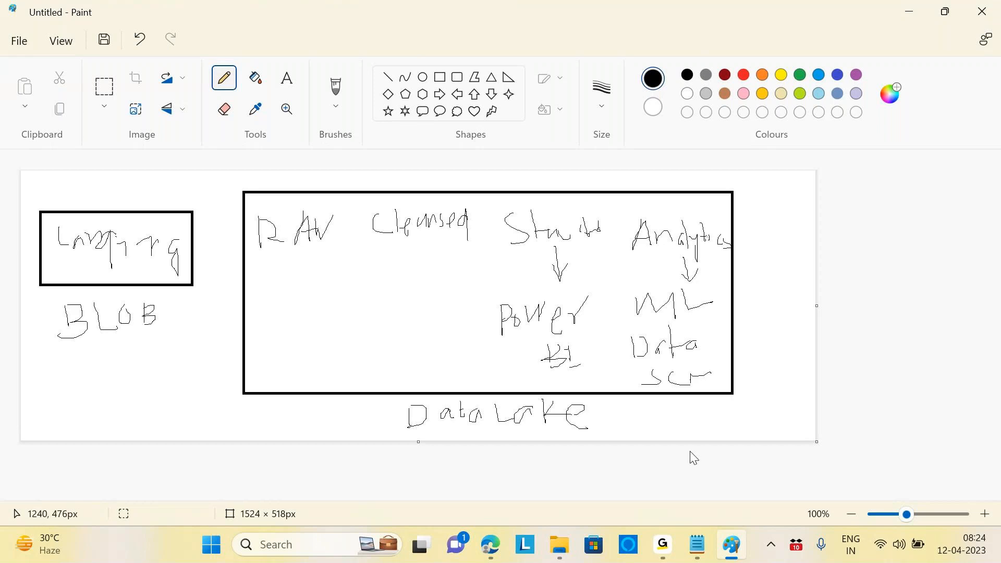
pyautogui.click(490, 544)
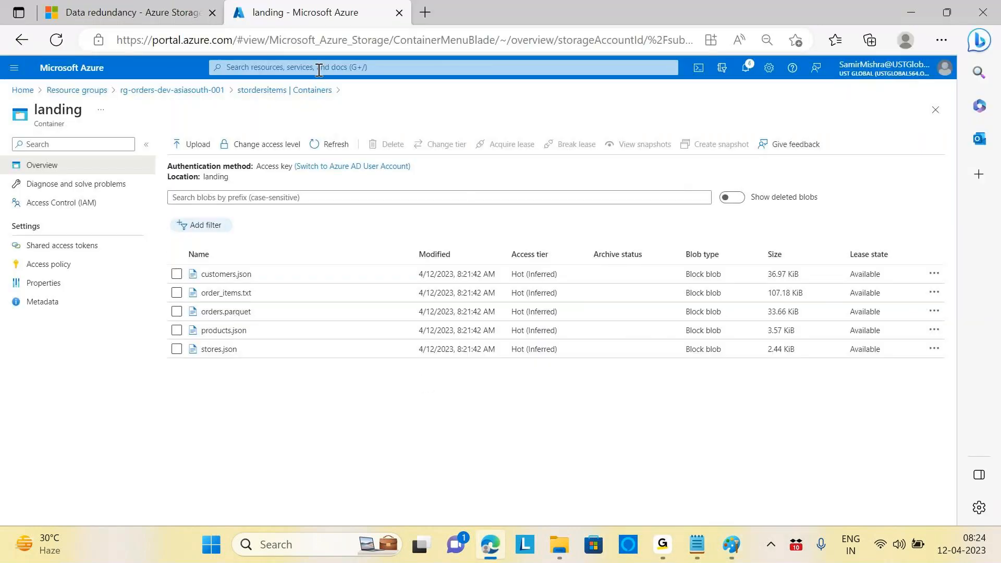
# Search the portal for storage accounts and start creating a new storage account
pyautogui.click(319, 69)
pyautogui.write('storag')
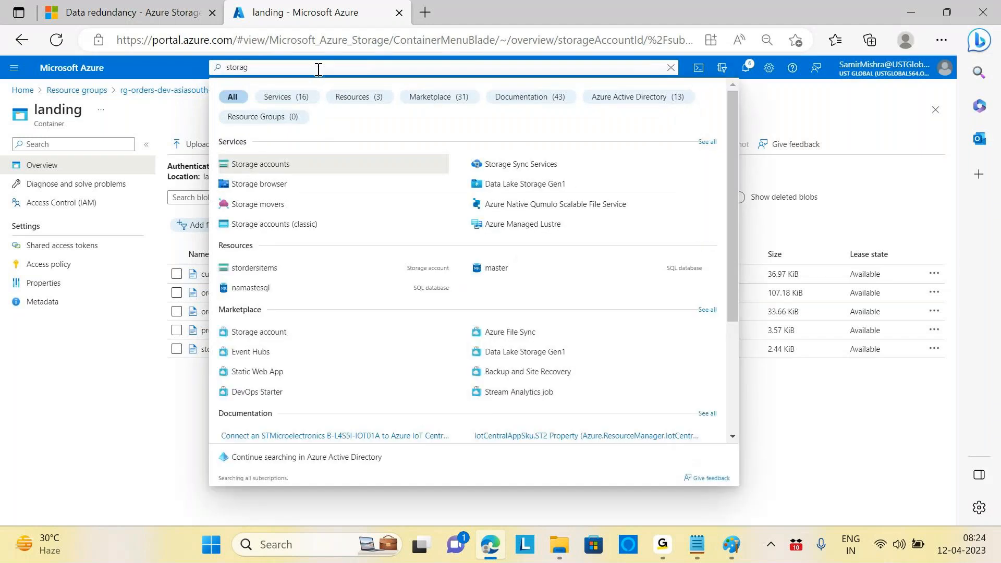
pyautogui.press('Return')
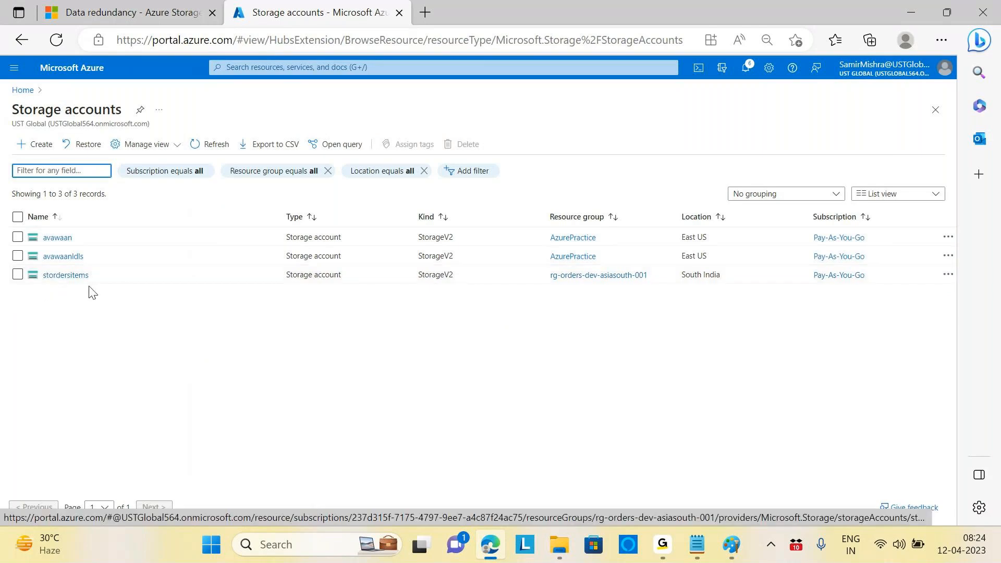
pyautogui.click(46, 149)
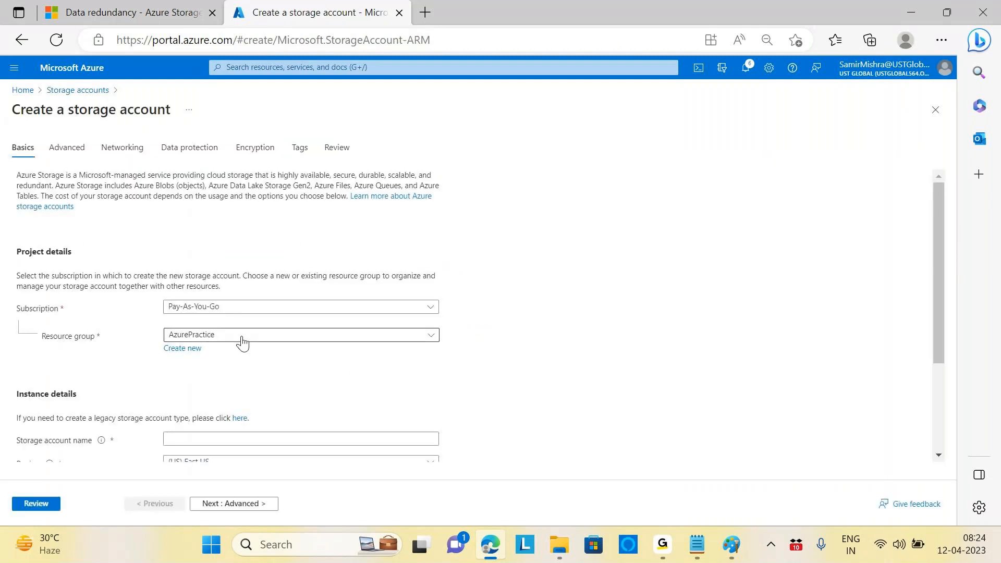
# Assign the new storage account to resource group rg-orders-dev-asiasouth-001 and name it storders004
pyautogui.click(242, 342)
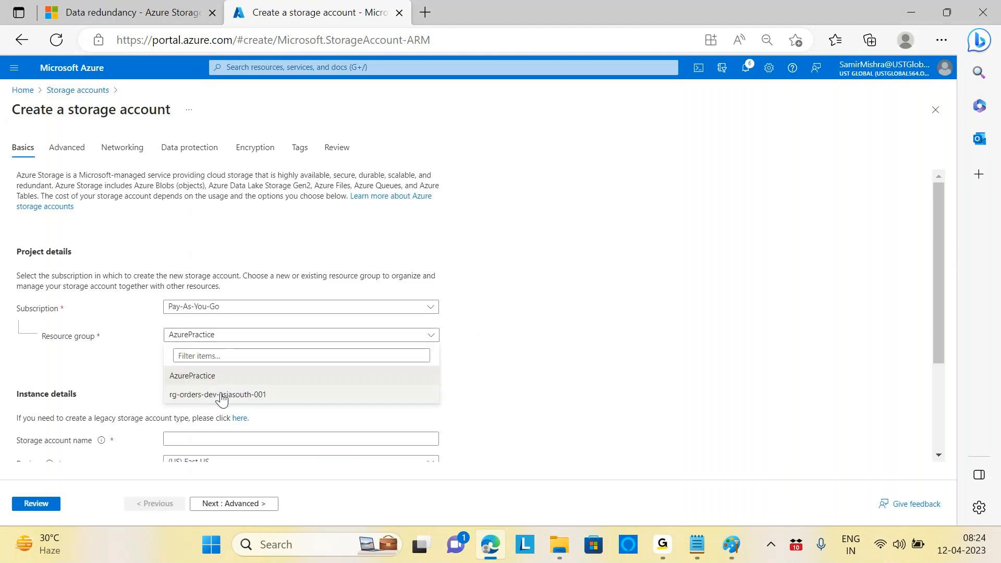
pyautogui.click(218, 396)
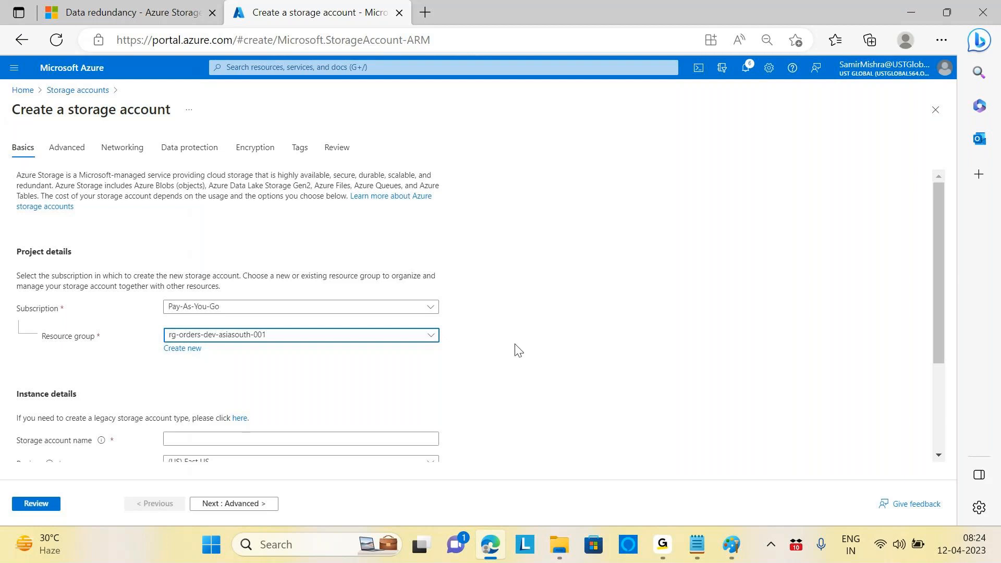
pyautogui.scroll(-1, 518, 350)
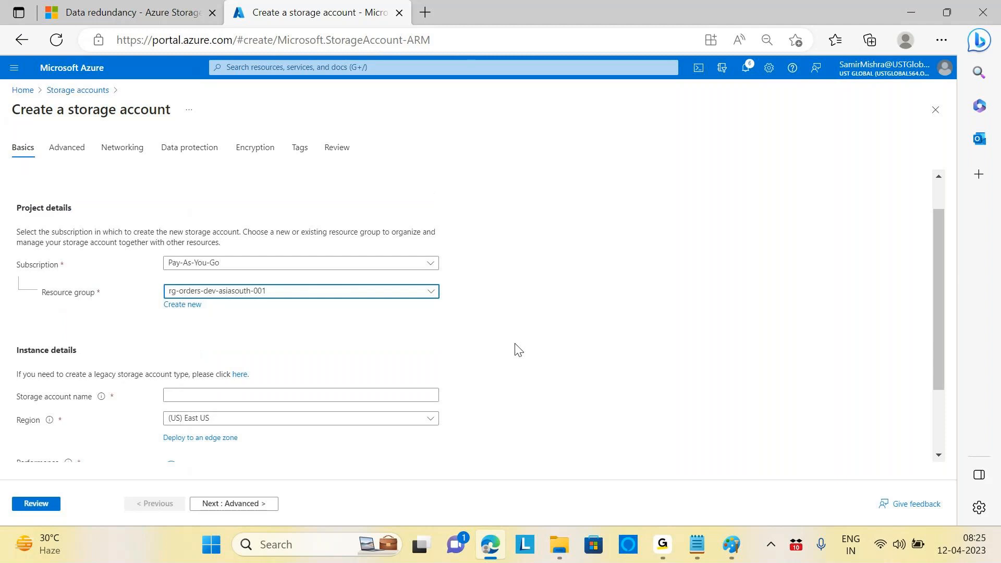
pyautogui.click(217, 400)
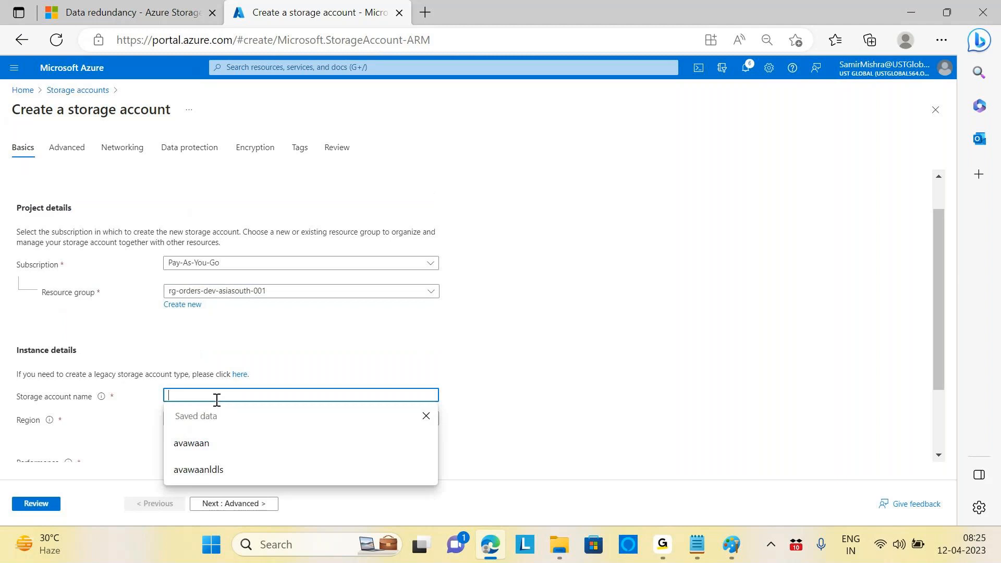
pyautogui.click(564, 350)
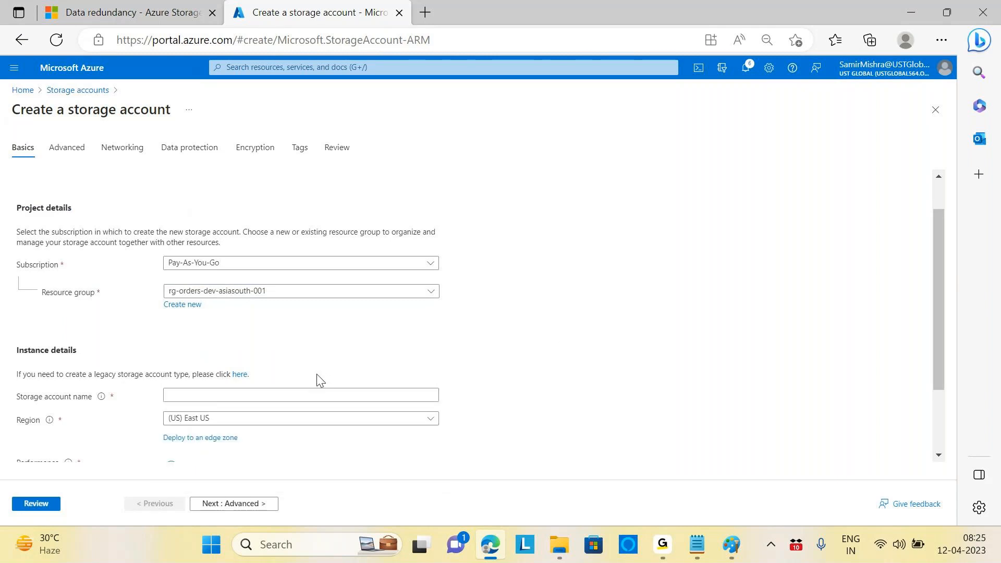
pyautogui.click(222, 395)
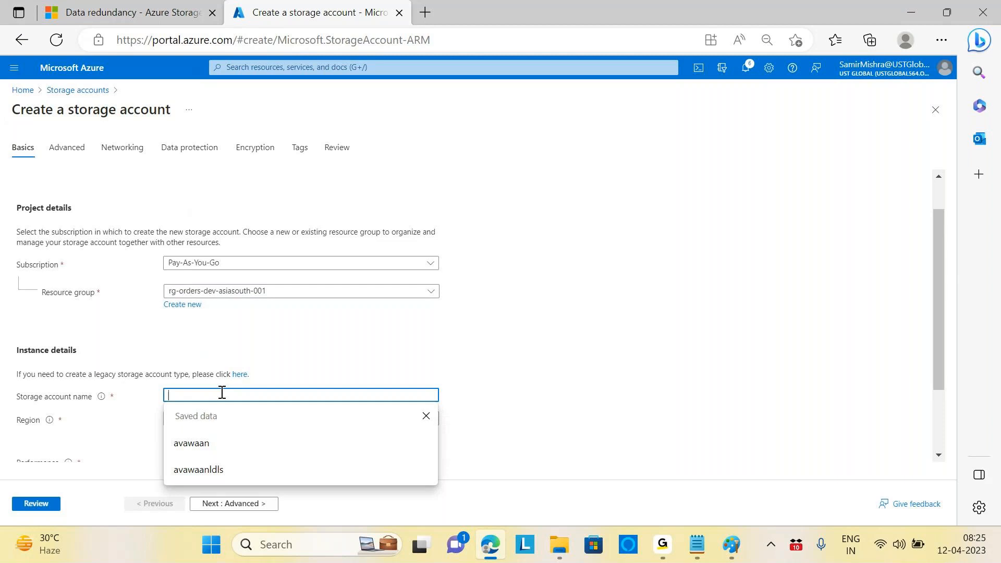
pyautogui.write('st')
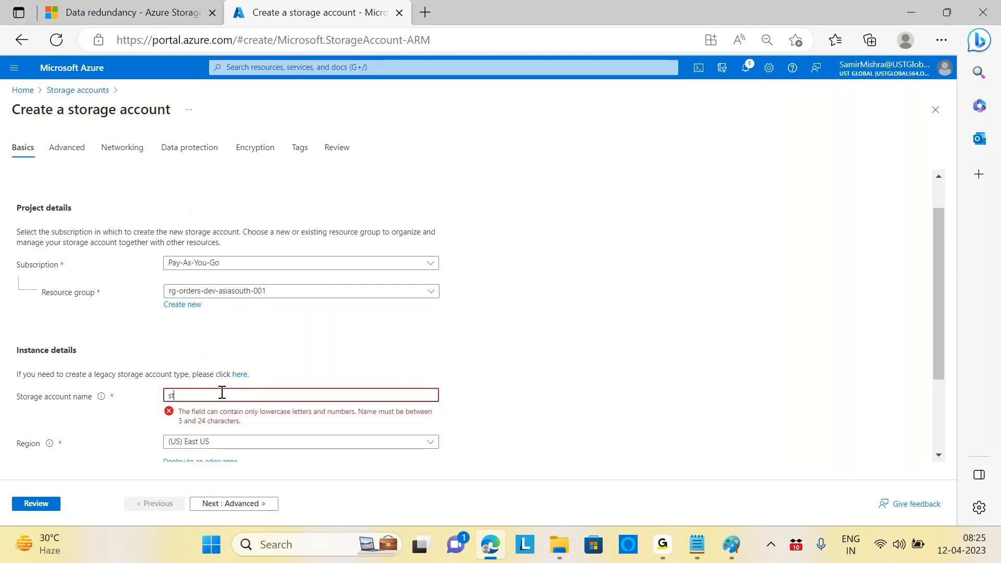
pyautogui.write('orders')
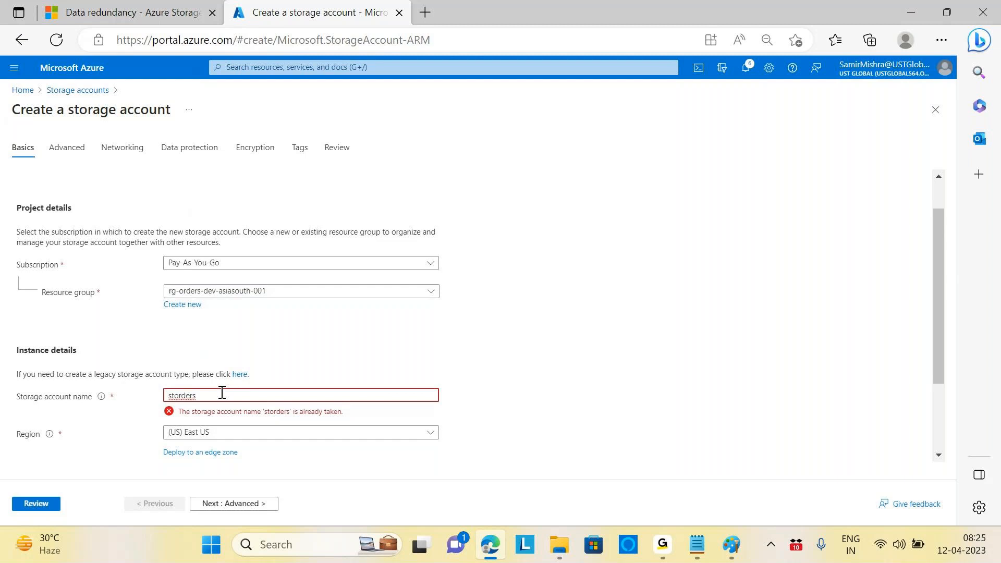
pyautogui.write('004')
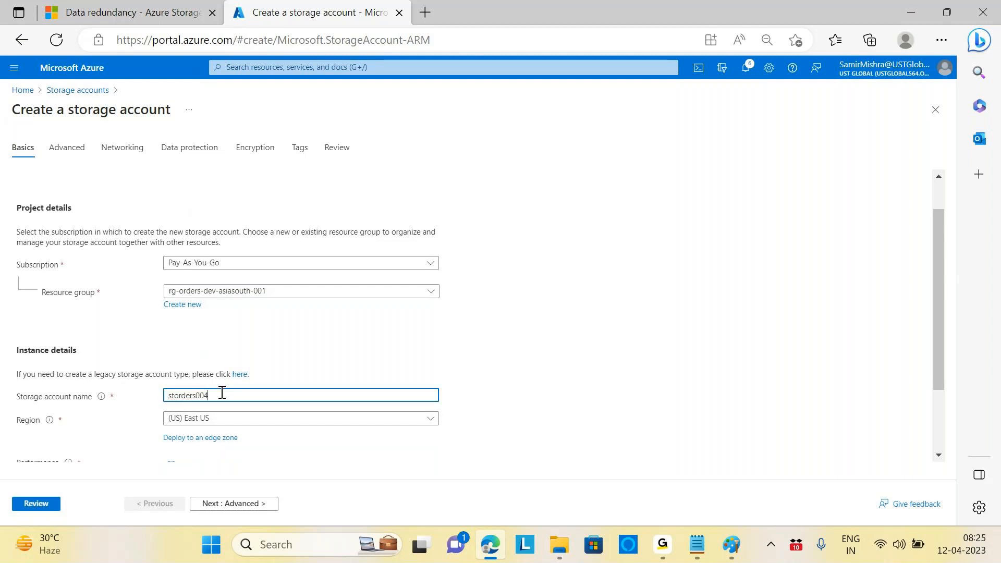
pyautogui.click(504, 359)
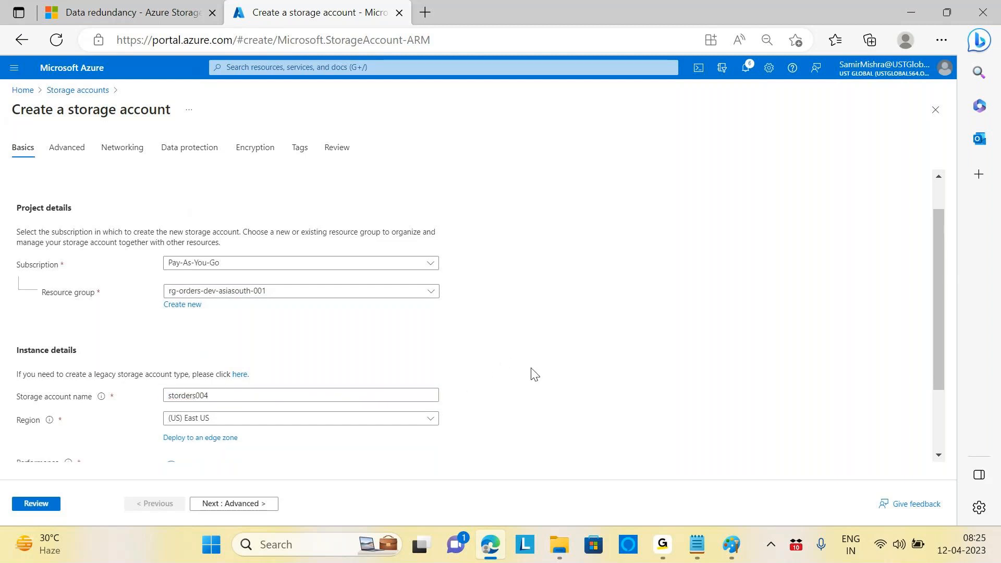
# Set the storage account's region to (Asia Pacific) South India and its redundancy to Locally-redundant storage (LRS)
pyautogui.scroll(-2, 533, 371)
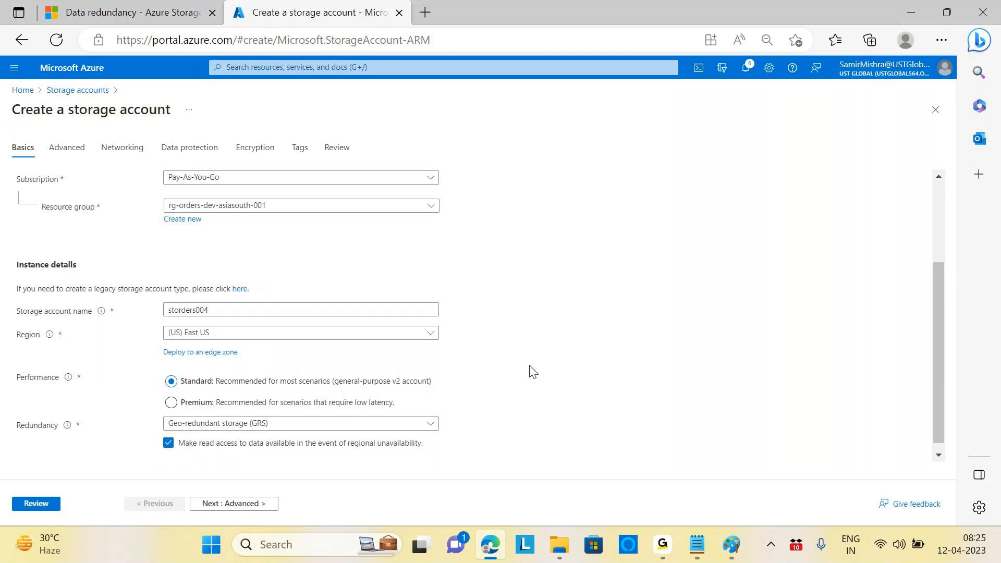
pyautogui.click(430, 326)
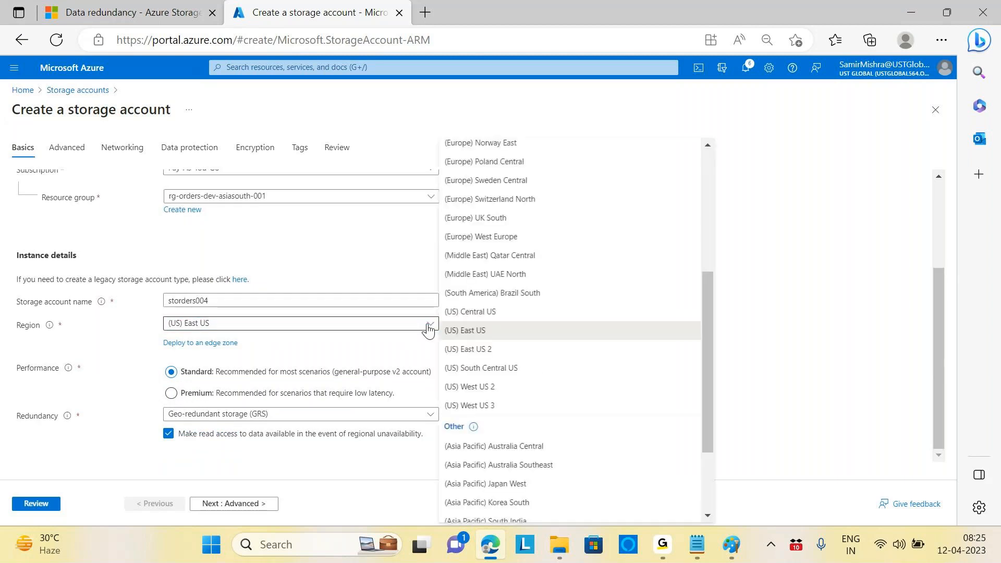
pyautogui.scroll(-1, 576, 365)
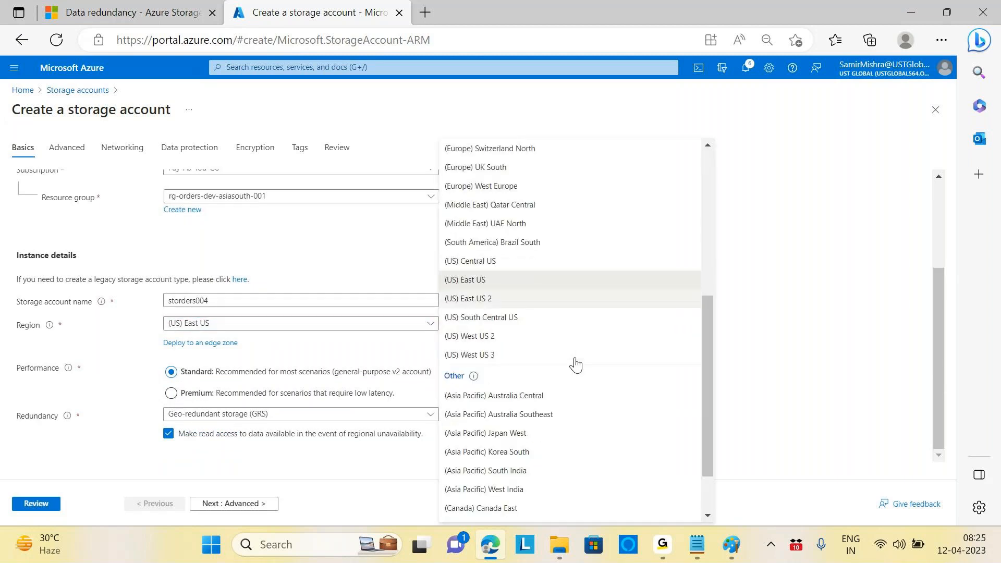
pyautogui.scroll(2, 576, 364)
pyautogui.scroll(-3, 576, 364)
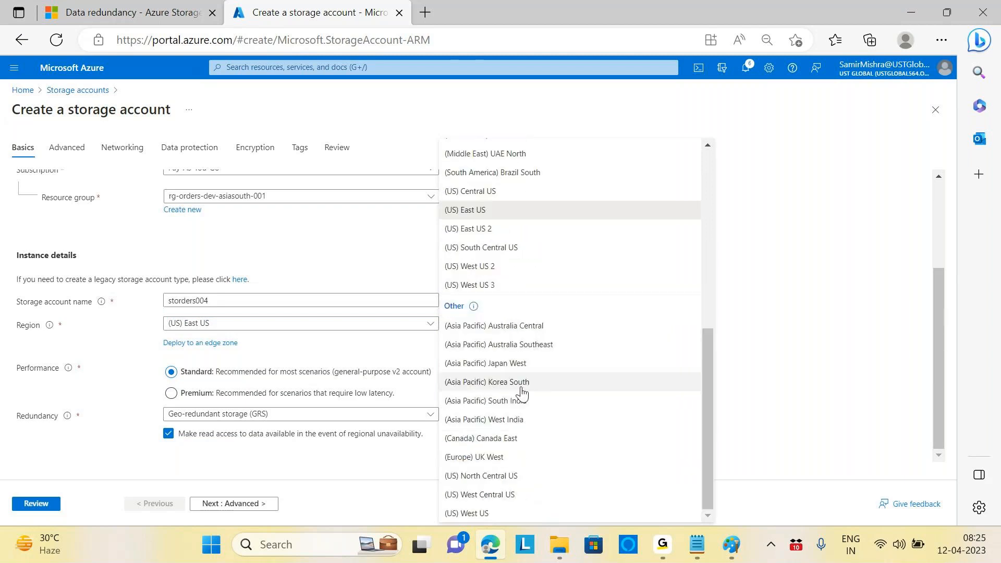
pyautogui.click(514, 401)
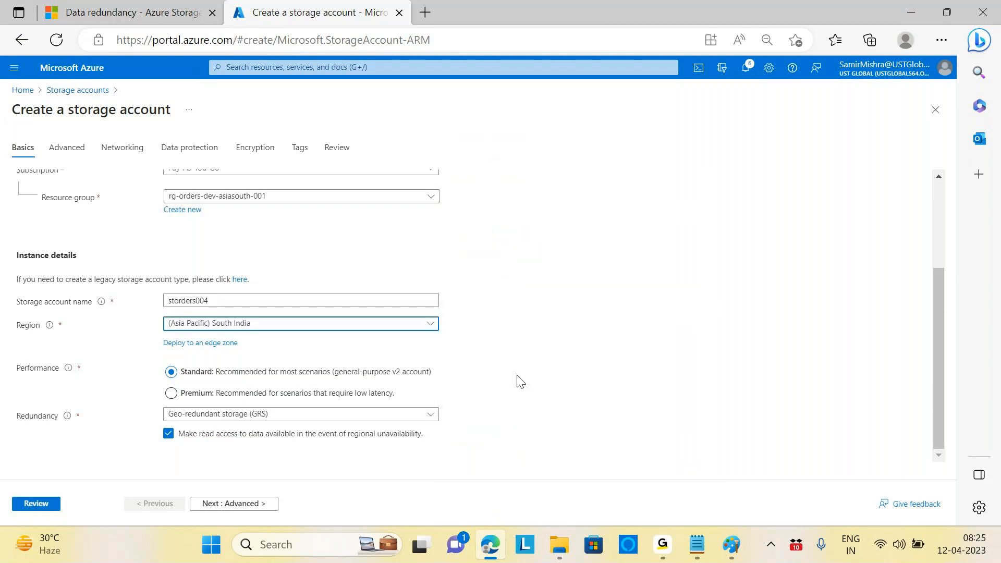
pyautogui.click(432, 415)
pyautogui.click(267, 430)
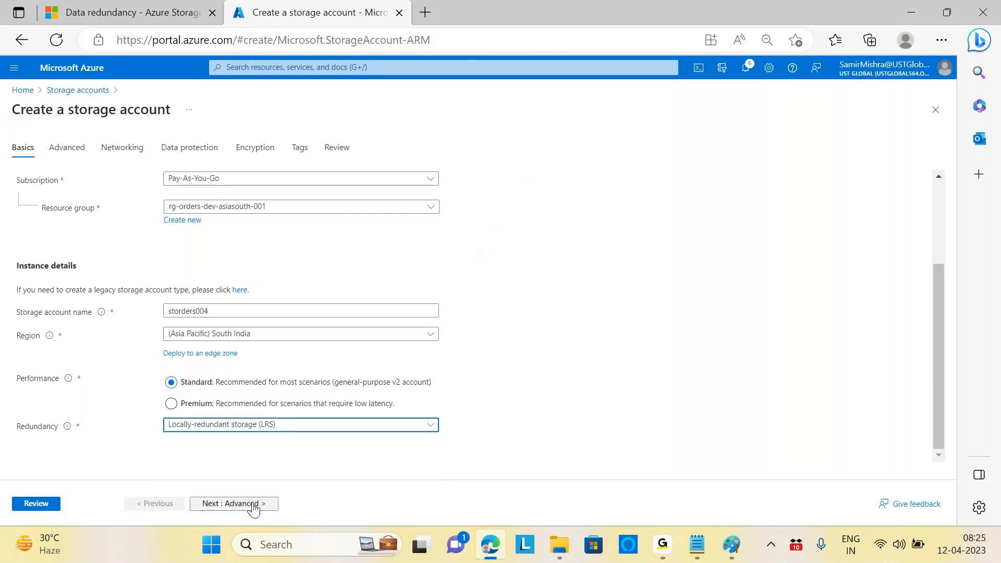
# Enable the hierarchical namespace in the storage account's advanced settings
pyautogui.click(234, 504)
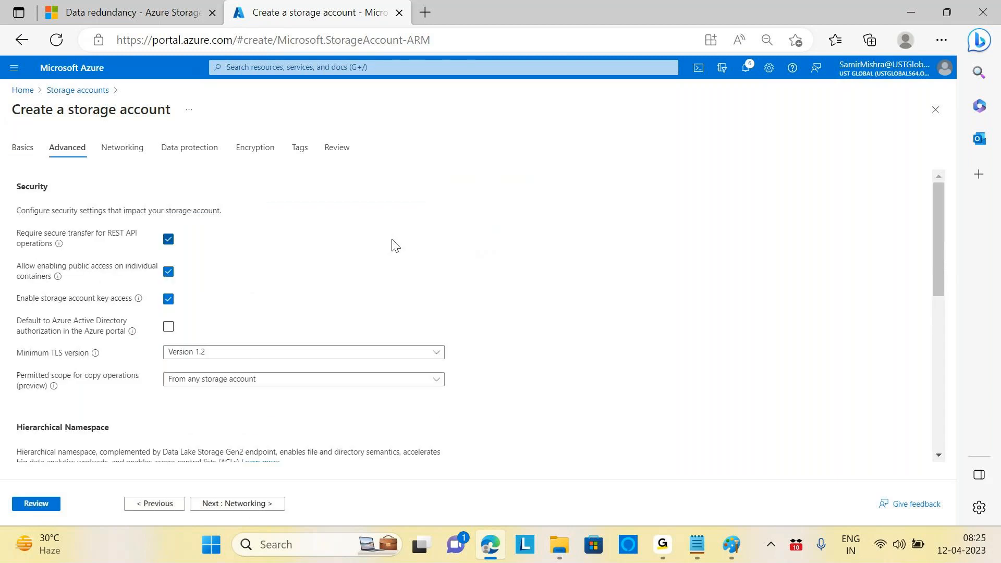
pyautogui.scroll(-2, 395, 246)
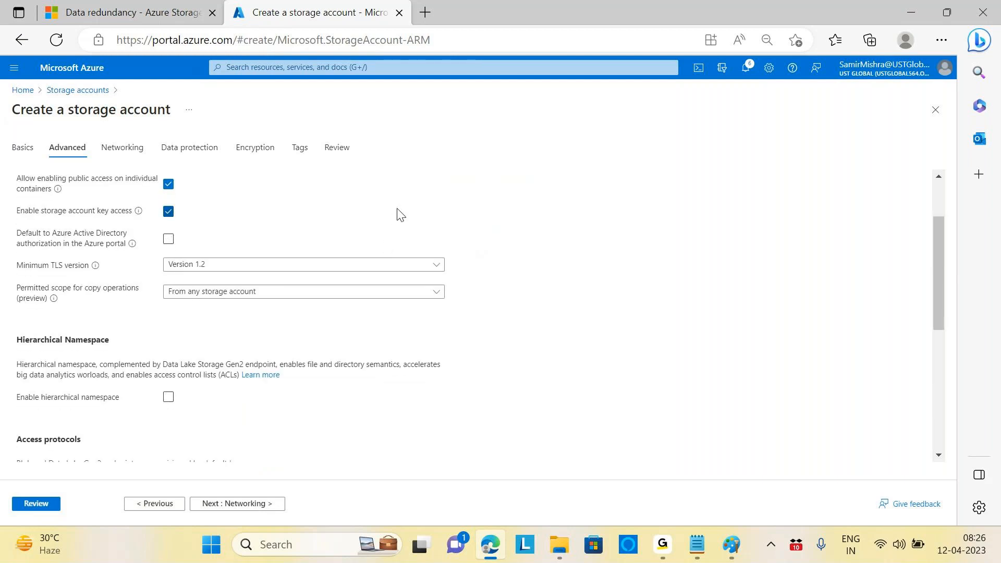
pyautogui.scroll(-2, 399, 216)
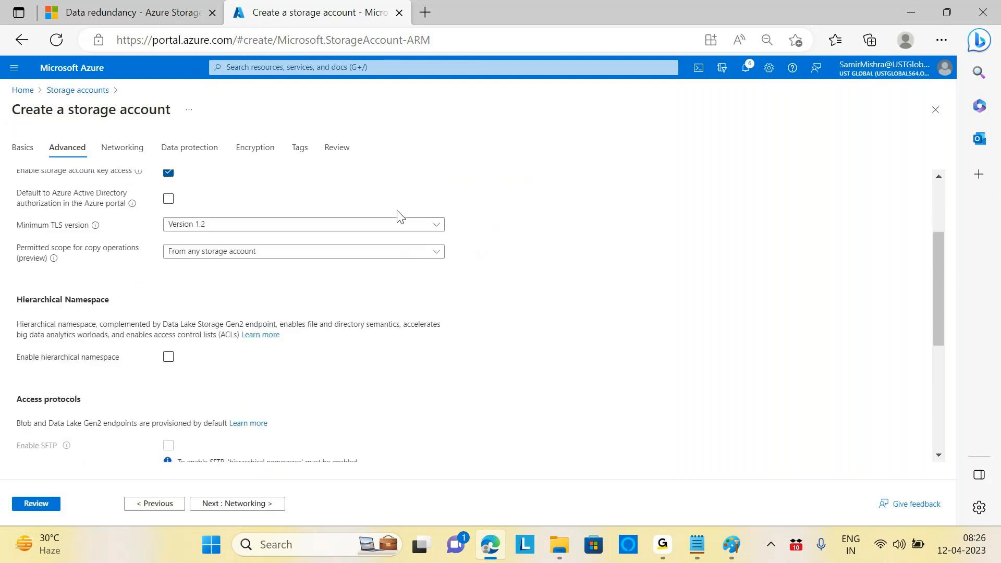
pyautogui.click(169, 309)
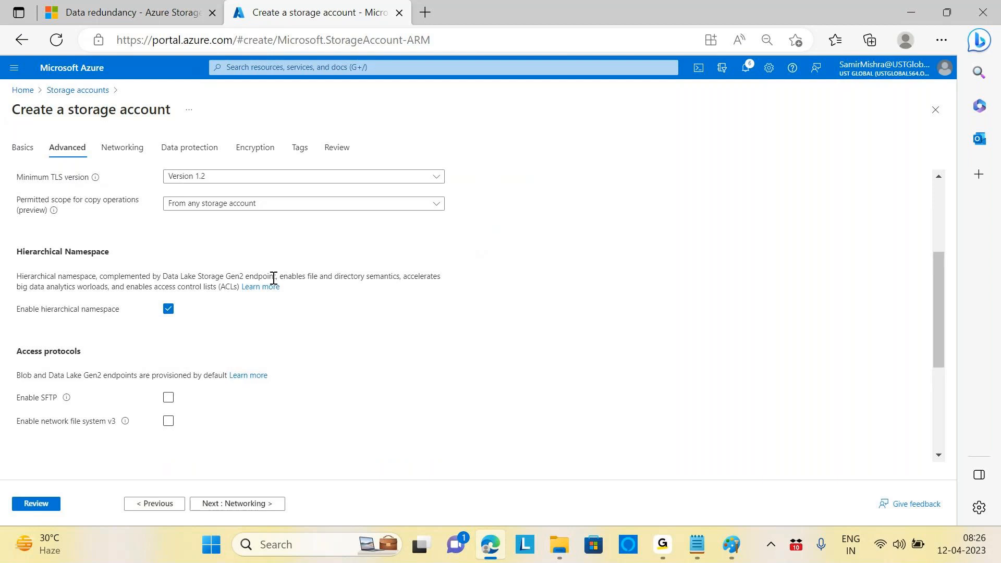
# Review the advanced settings for security, hierarchical namespace, access protocols, blob storage and Azure Files
pyautogui.scroll(-1, 374, 324)
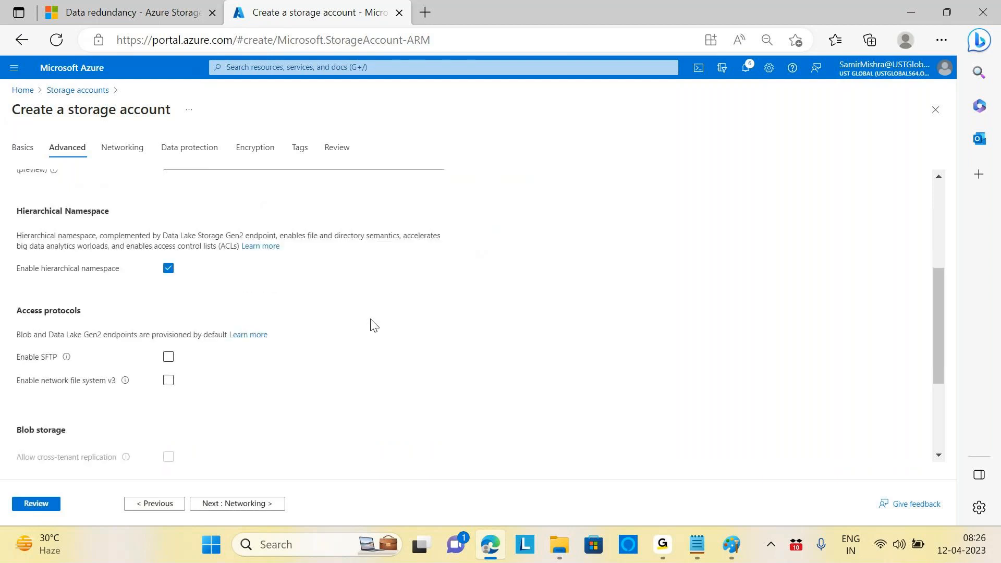
pyautogui.scroll(-1, 374, 325)
pyautogui.scroll(-1, 374, 324)
pyautogui.scroll(-1, 374, 324)
pyautogui.scroll(-1, 374, 325)
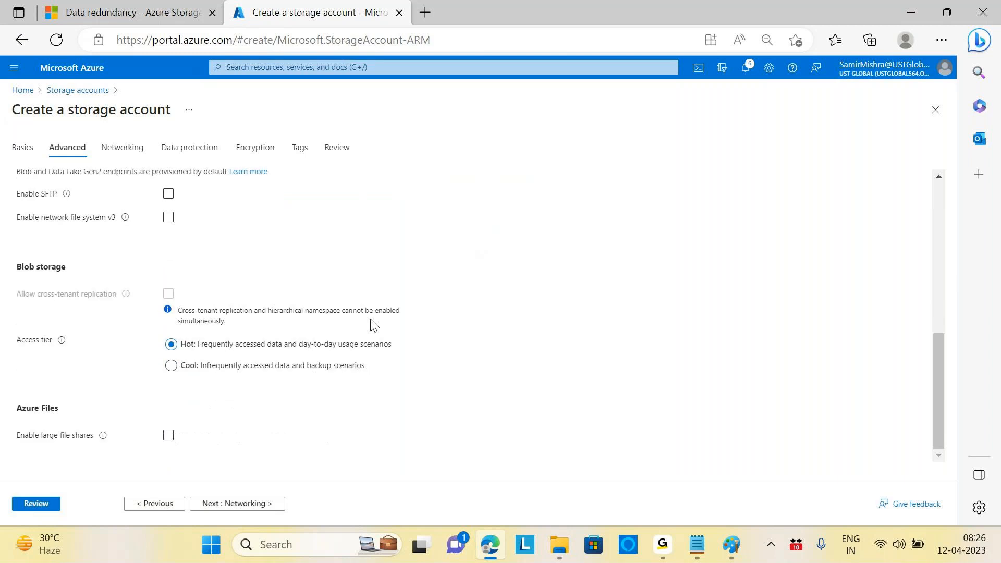
pyautogui.scroll(5, 374, 325)
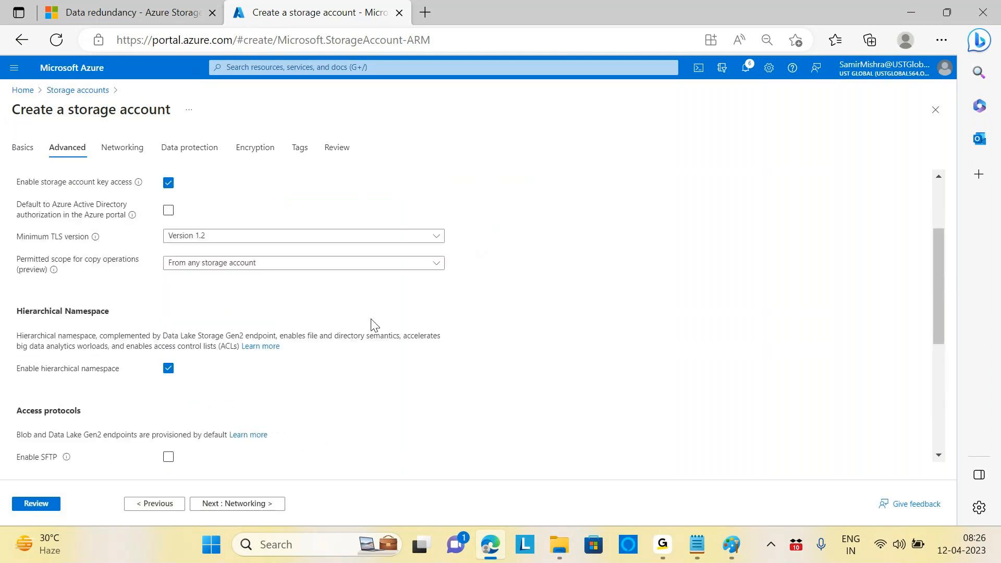
pyautogui.scroll(4, 374, 324)
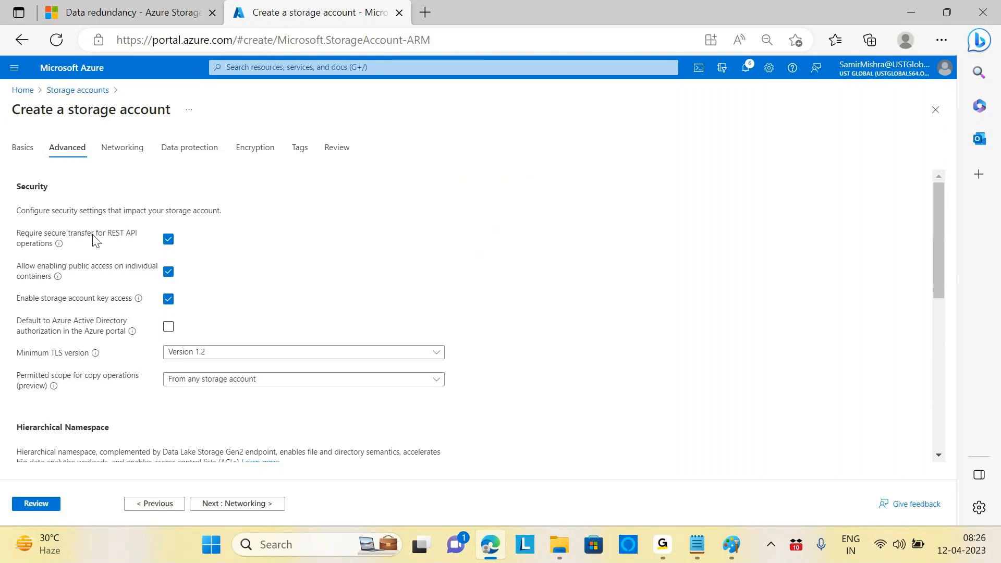
pyautogui.scroll(-1, 245, 255)
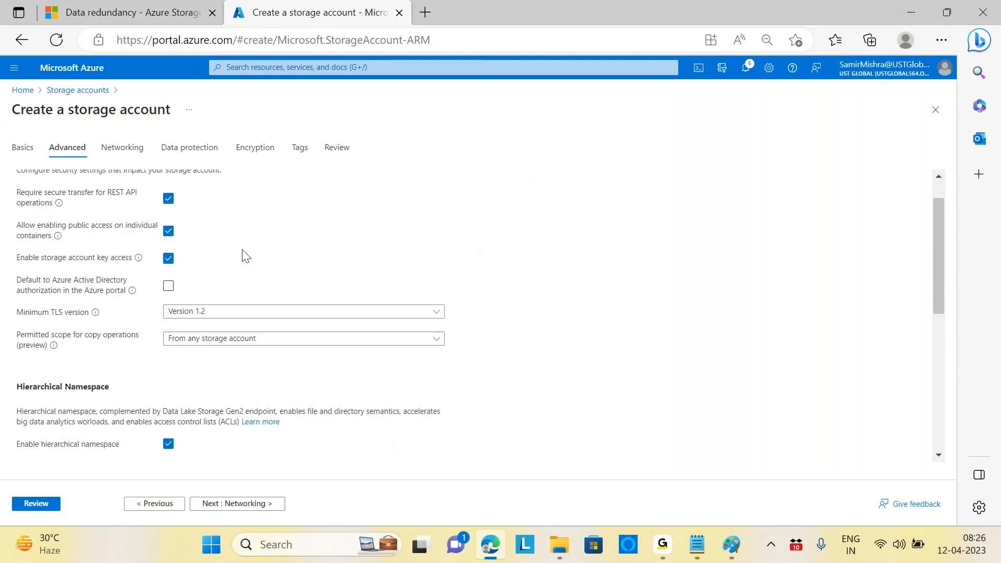
pyautogui.scroll(-5, 245, 255)
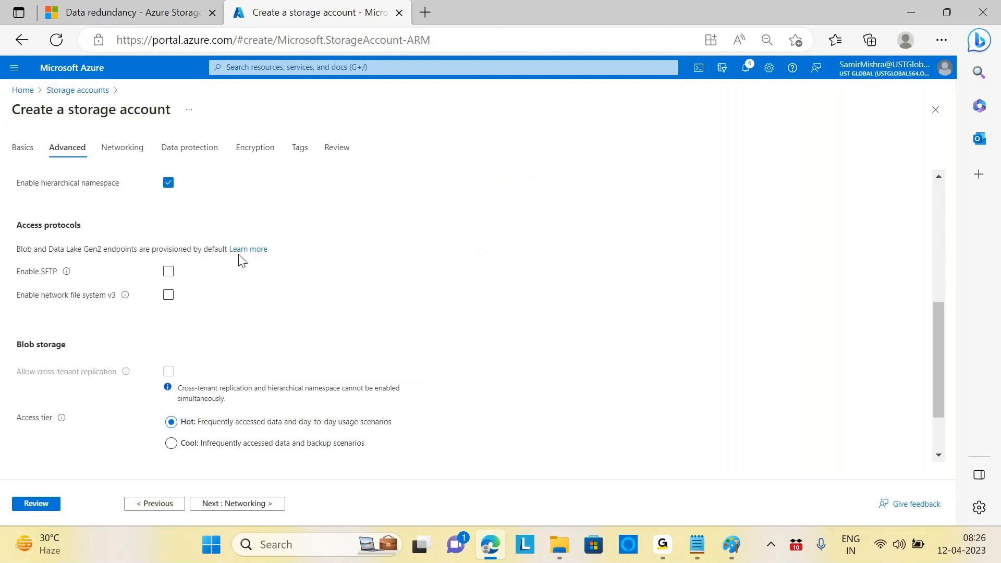
pyautogui.scroll(2, 241, 259)
pyautogui.scroll(-1, 241, 258)
pyautogui.scroll(1, 239, 258)
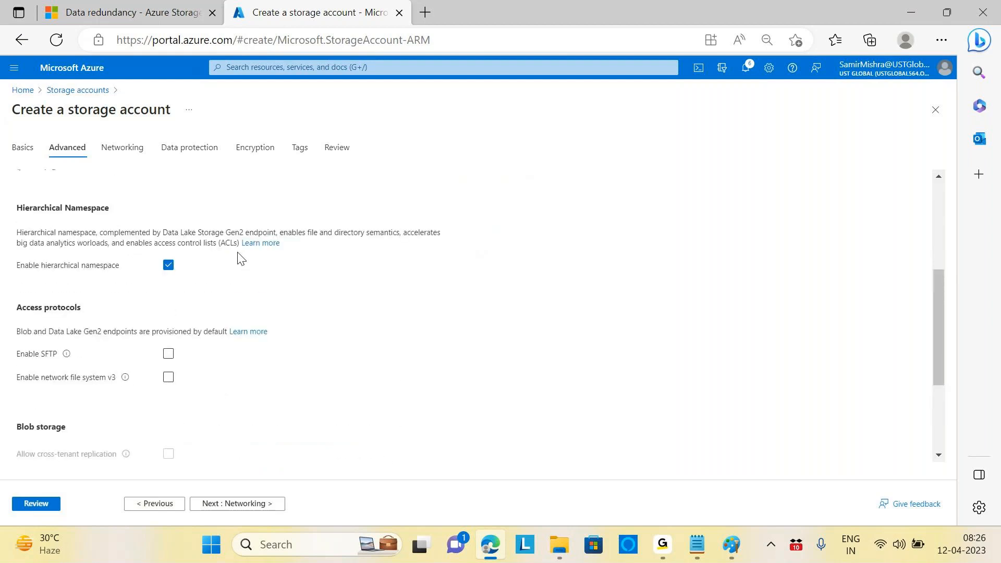
# Keep the storage account's default networking settings: public access from all networks and Microsoft network routing
pyautogui.scroll(-3, 240, 258)
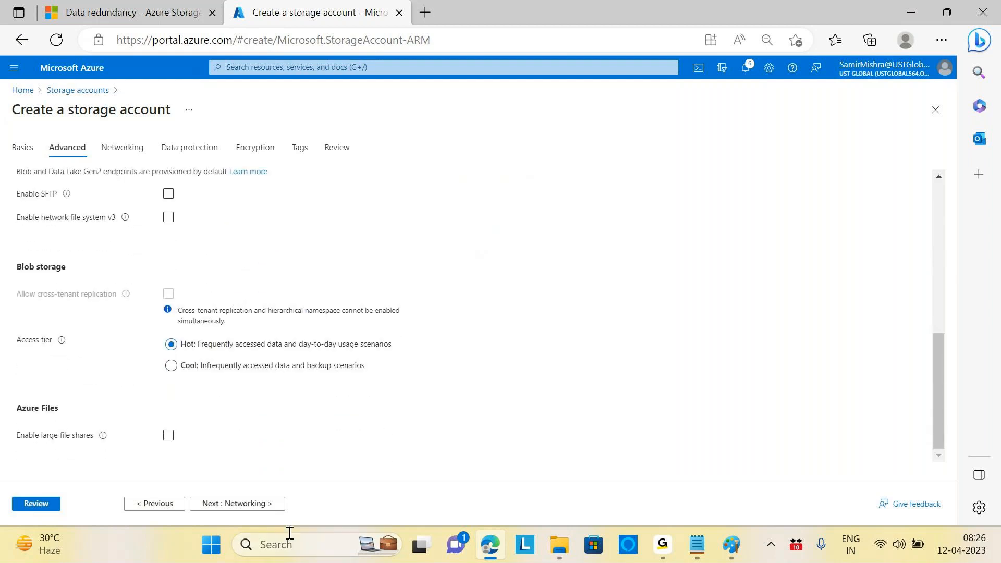
pyautogui.click(244, 506)
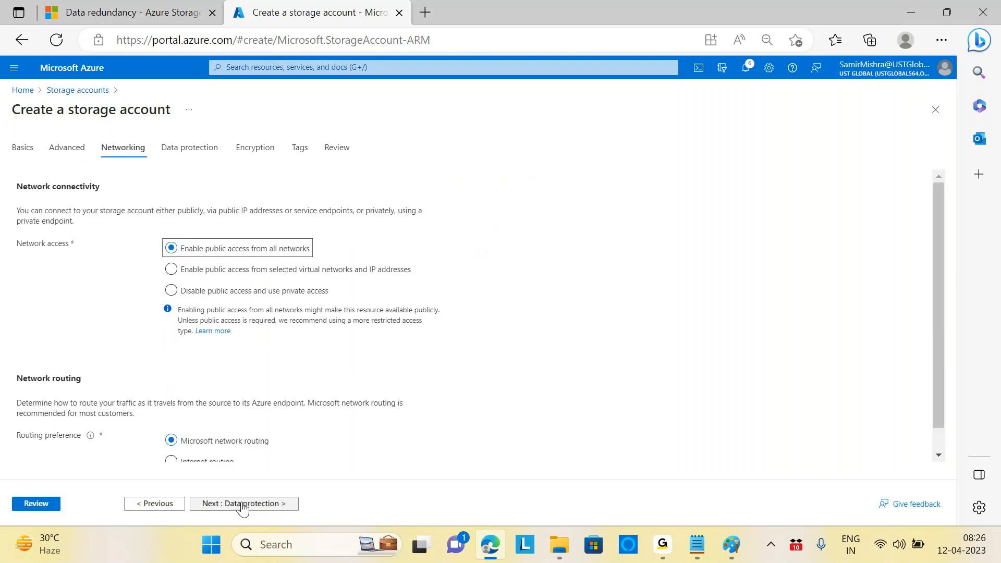
pyautogui.scroll(-1, 360, 290)
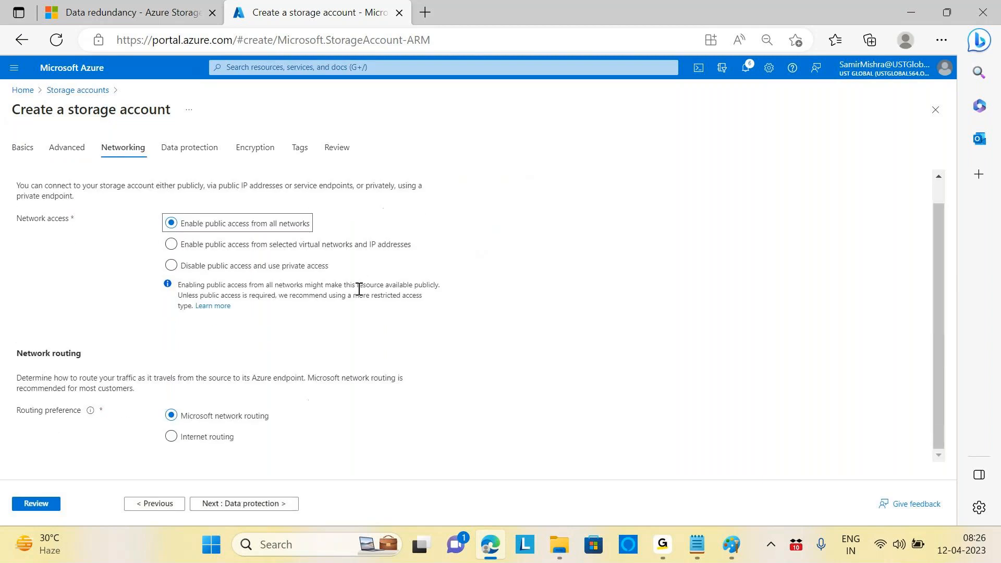
pyautogui.click(244, 510)
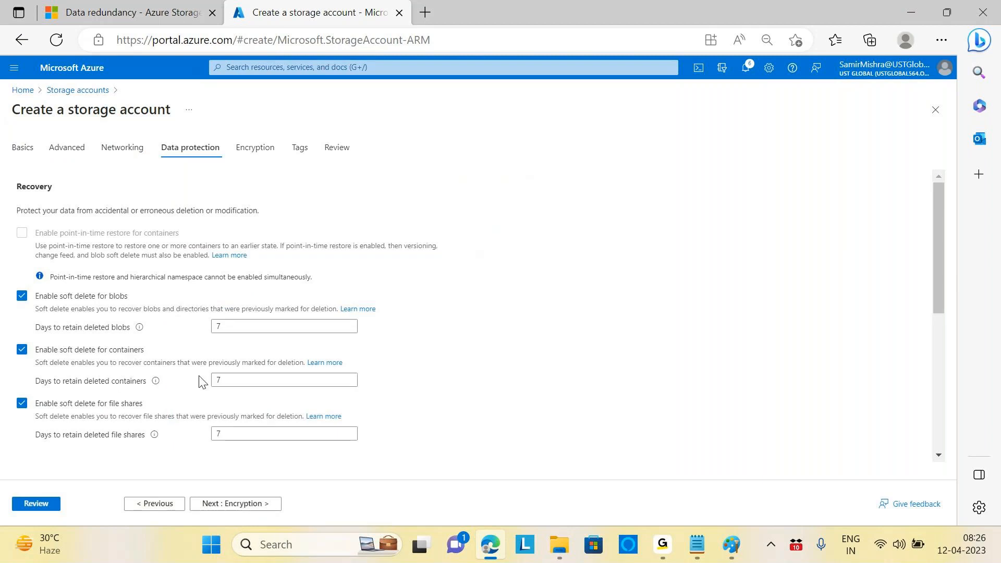
# Examine the retention days for deleted containers and the tracking options in the storage account's data protection settings
pyautogui.moveTo(230, 380); pyautogui.dragTo(213, 387)
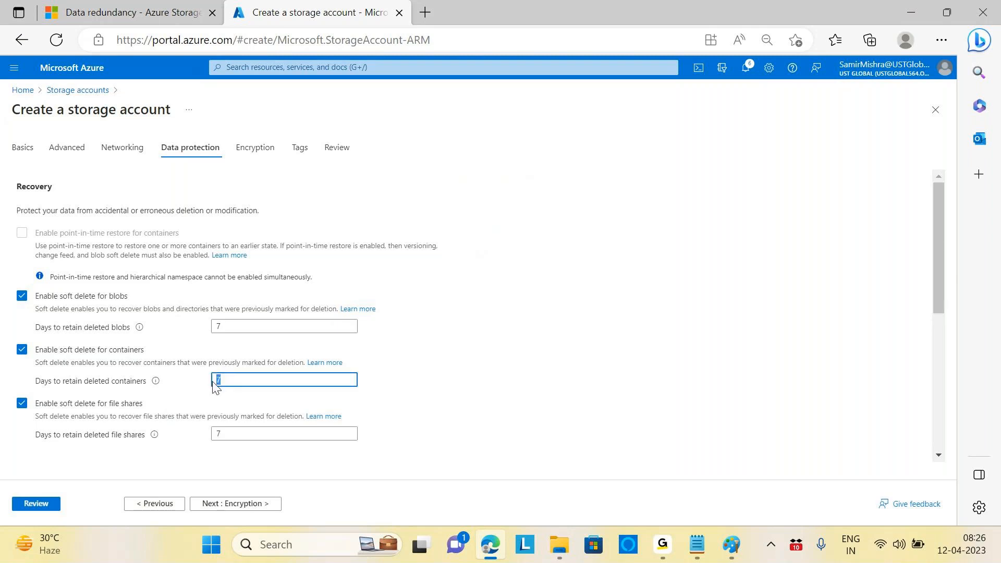
pyautogui.click(418, 377)
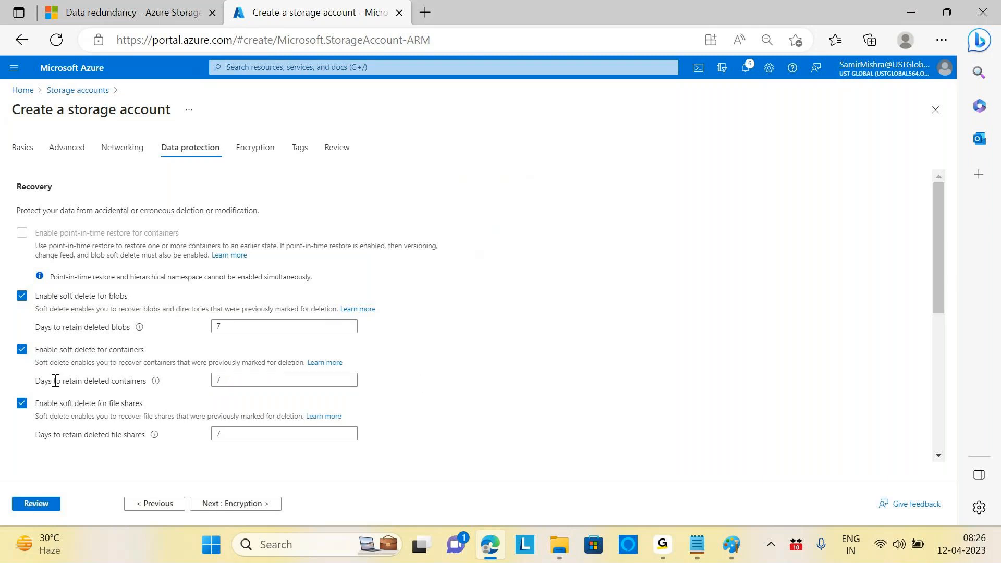
pyautogui.moveTo(233, 380); pyautogui.dragTo(203, 385)
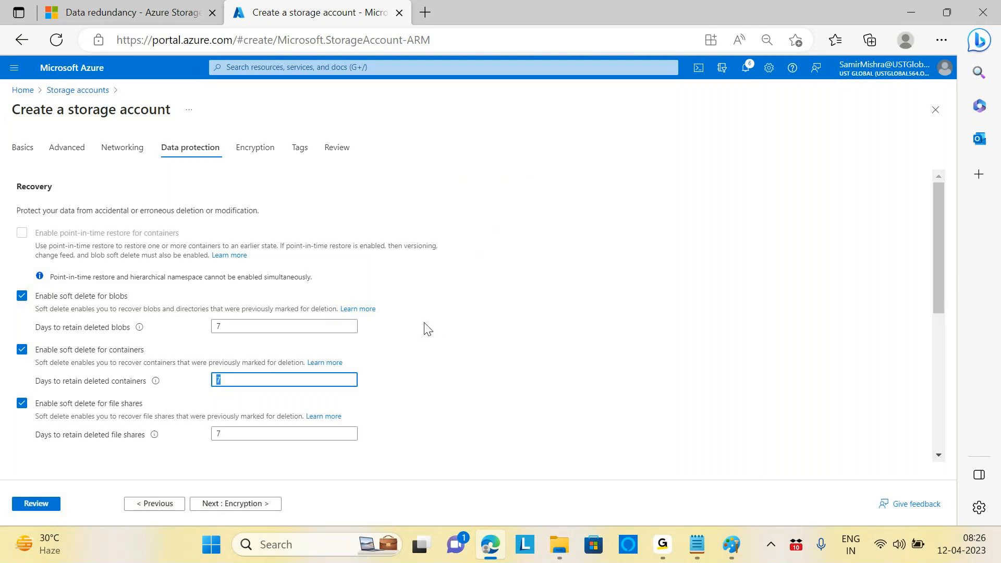
pyautogui.scroll(-1, 426, 324)
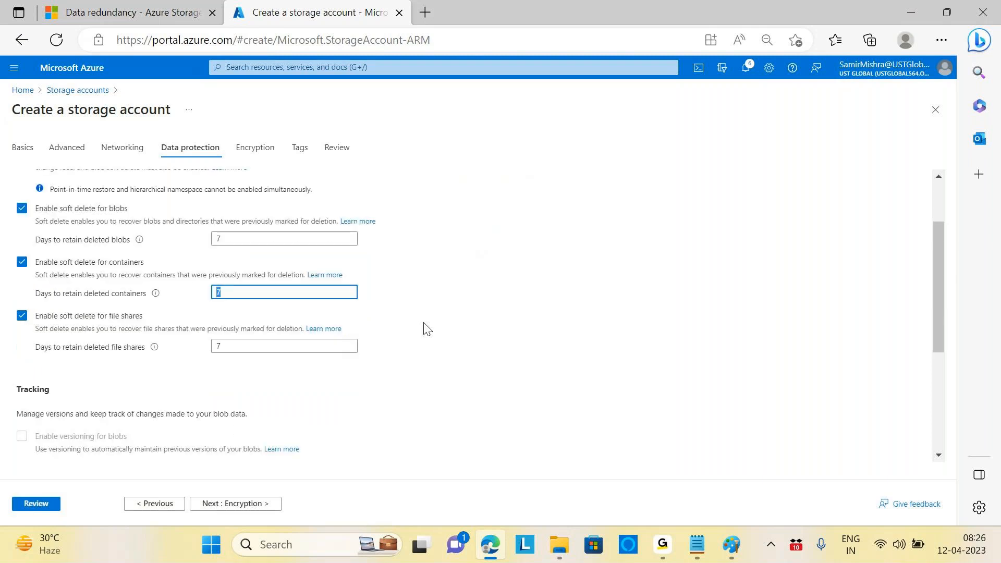
pyautogui.scroll(-3, 425, 330)
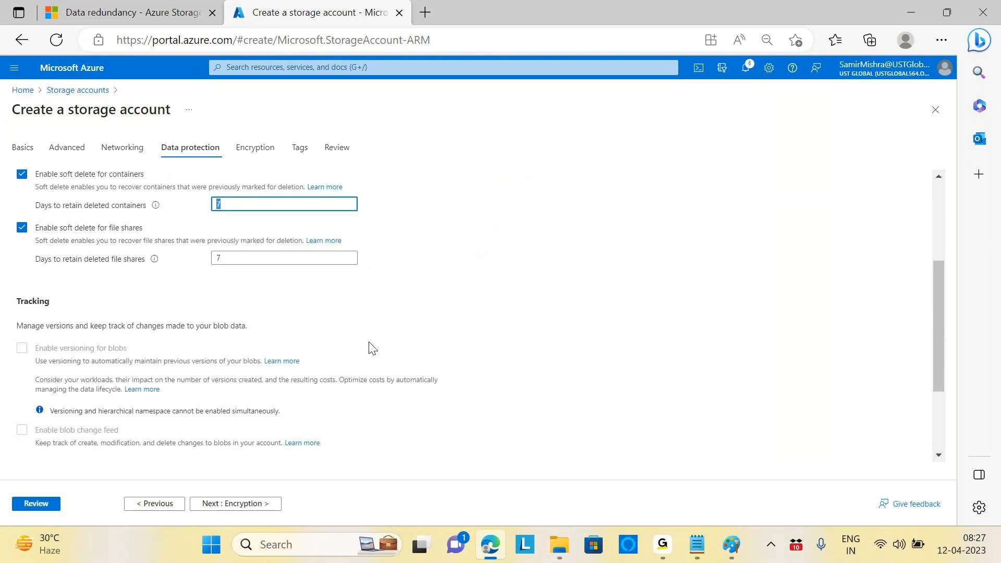
# Keep the default encryption settings, add no tags, and create the storders004 storage account
pyautogui.click(238, 505)
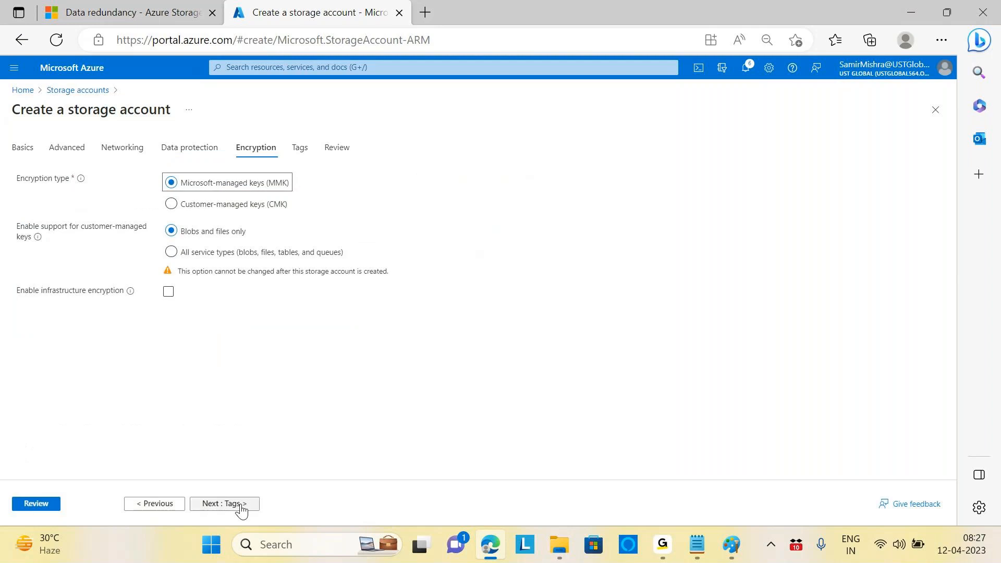
pyautogui.click(241, 506)
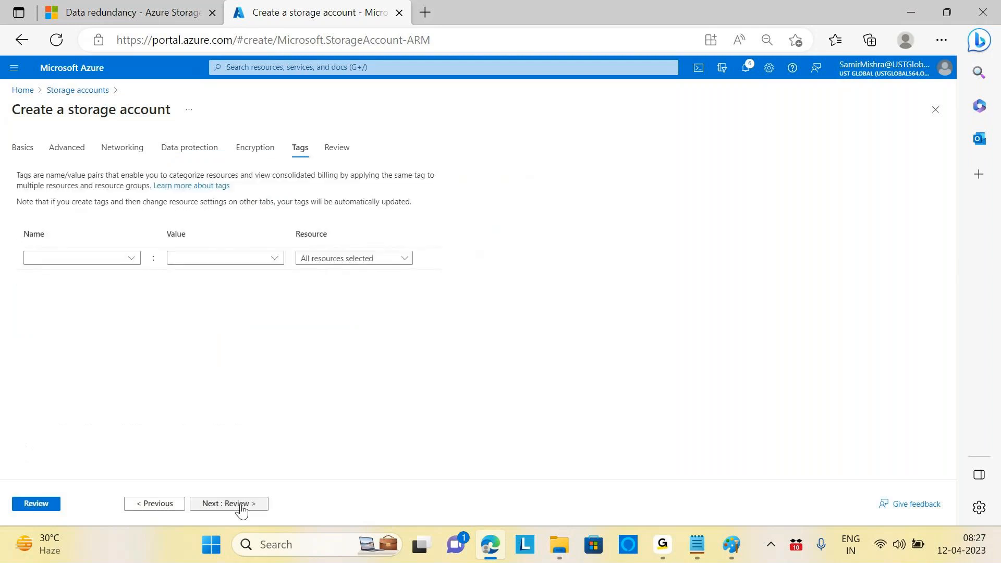
pyautogui.click(241, 504)
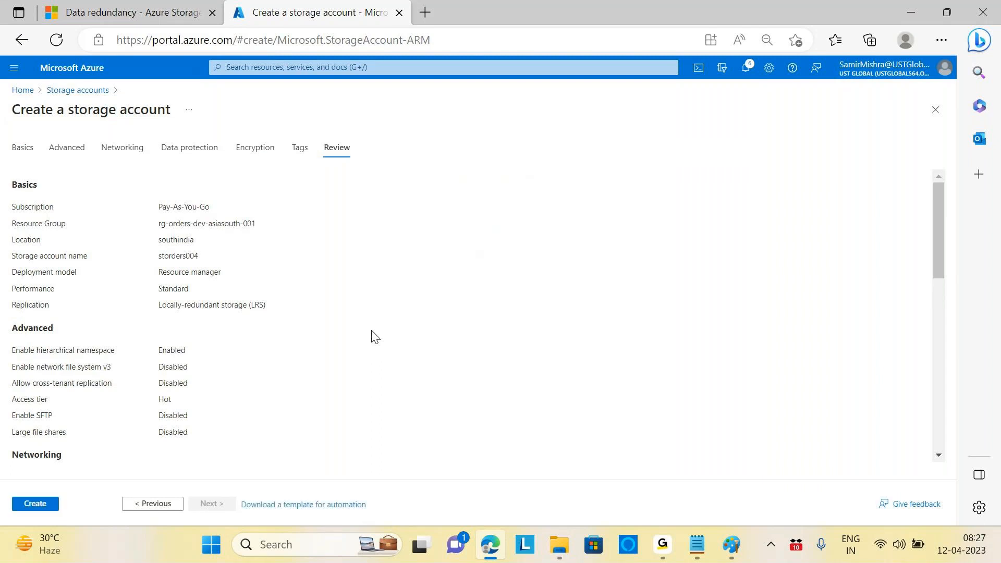
pyautogui.click(36, 504)
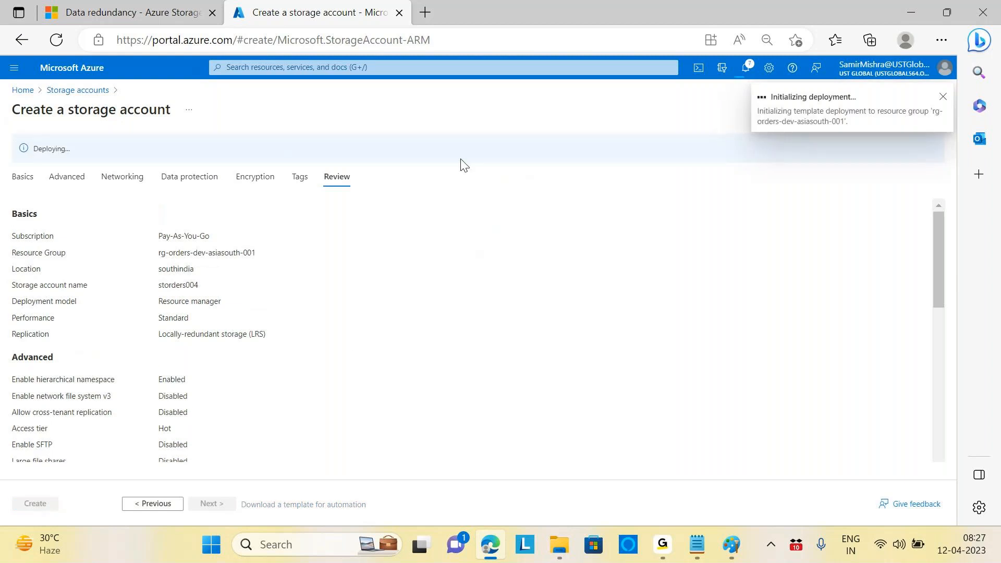
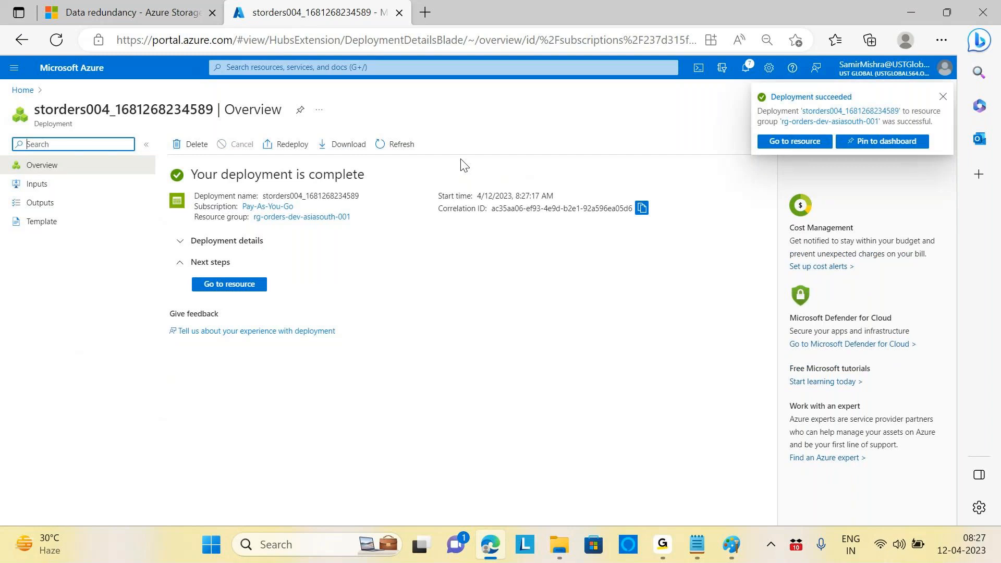
# Open the resource group rg-orders-dev-asiasouth-001 from the list of resource groups
pyautogui.click(23, 91)
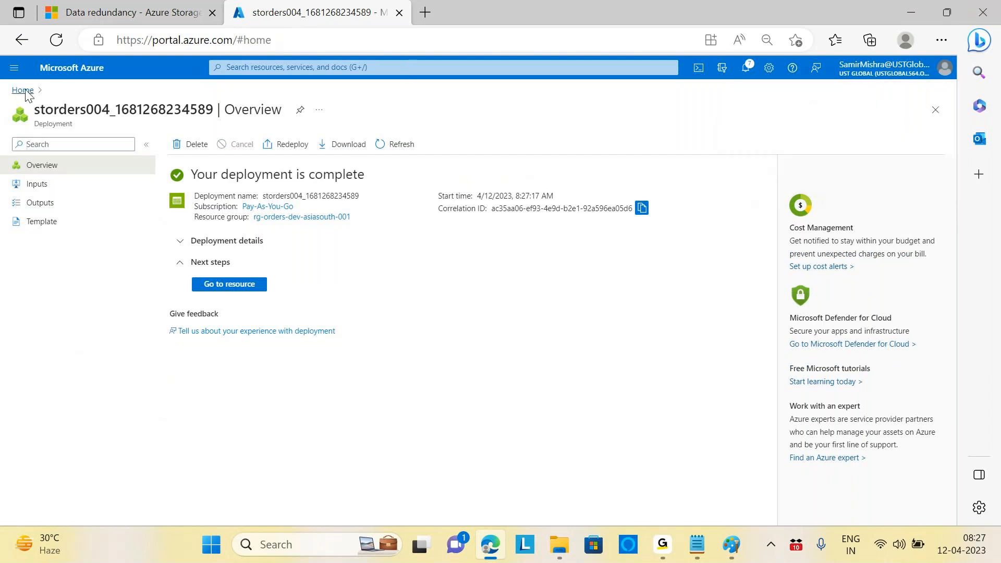
pyautogui.click(14, 68)
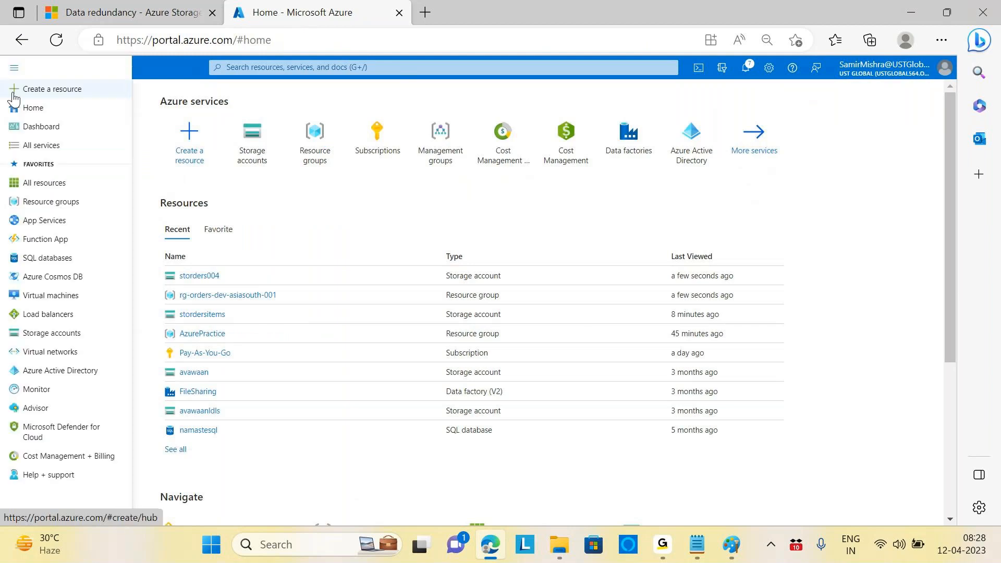
pyautogui.click(61, 208)
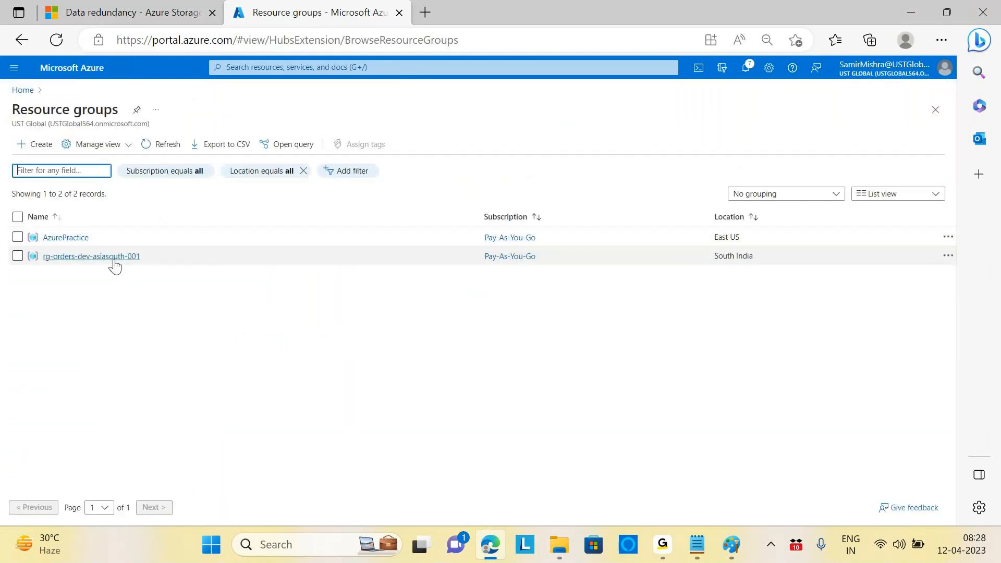
pyautogui.click(114, 257)
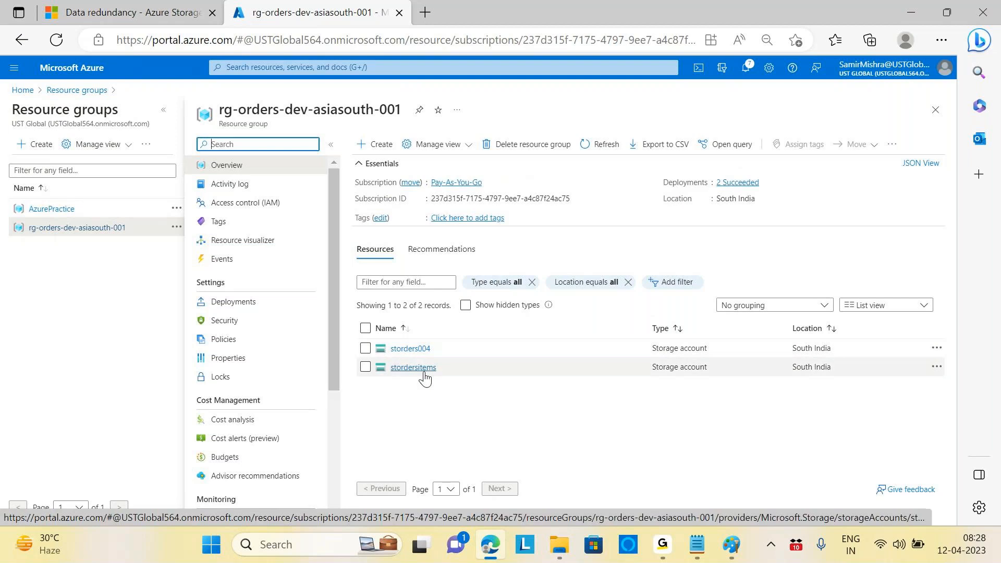
# Examine the Data Lake Storage properties on the storders004 overview and return to the resource group
pyautogui.click(411, 351)
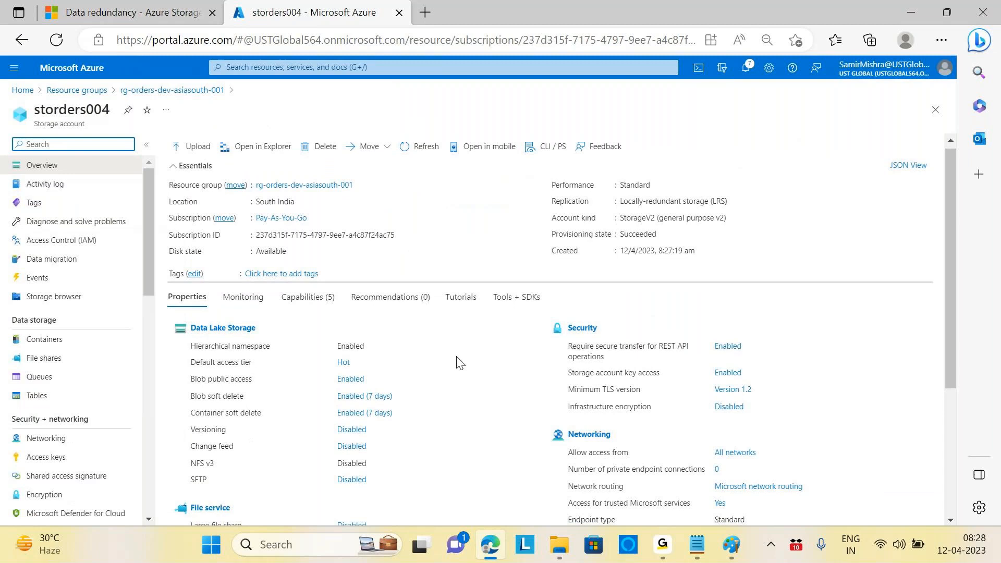
pyautogui.scroll(-1, 458, 362)
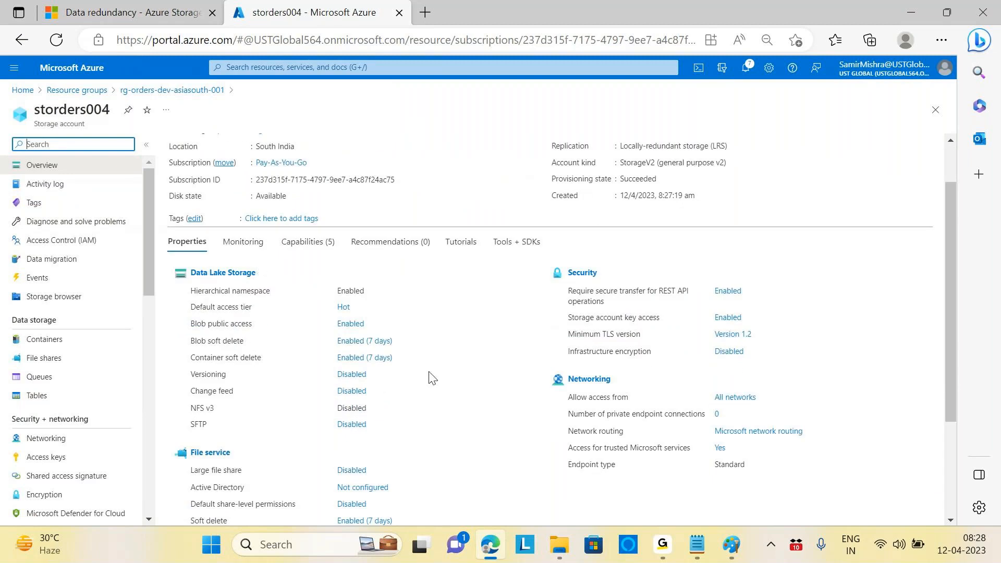
pyautogui.click(171, 97)
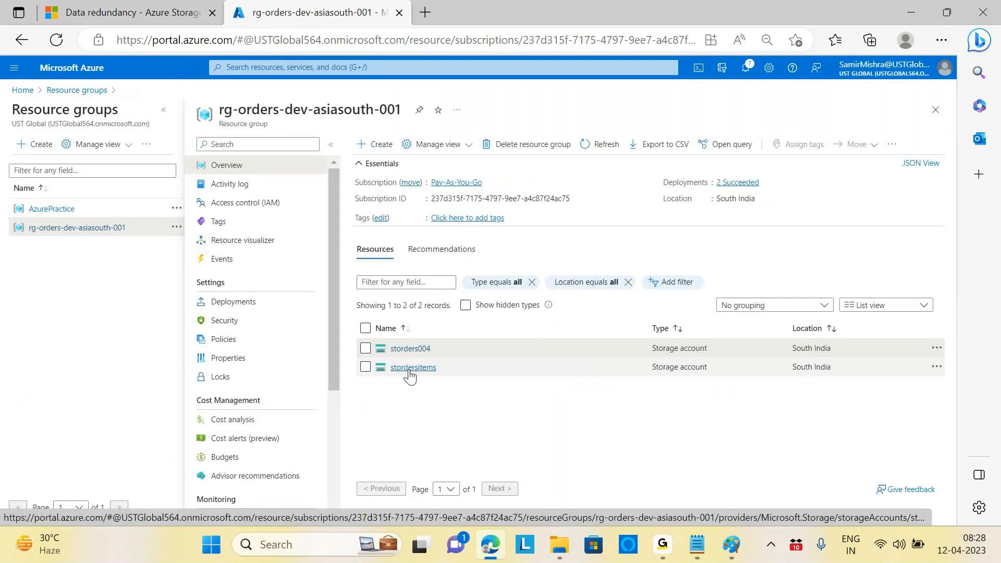
# Examine the blob, file, queue and table service properties of the stordersitems account and return to the resource group
pyautogui.click(411, 368)
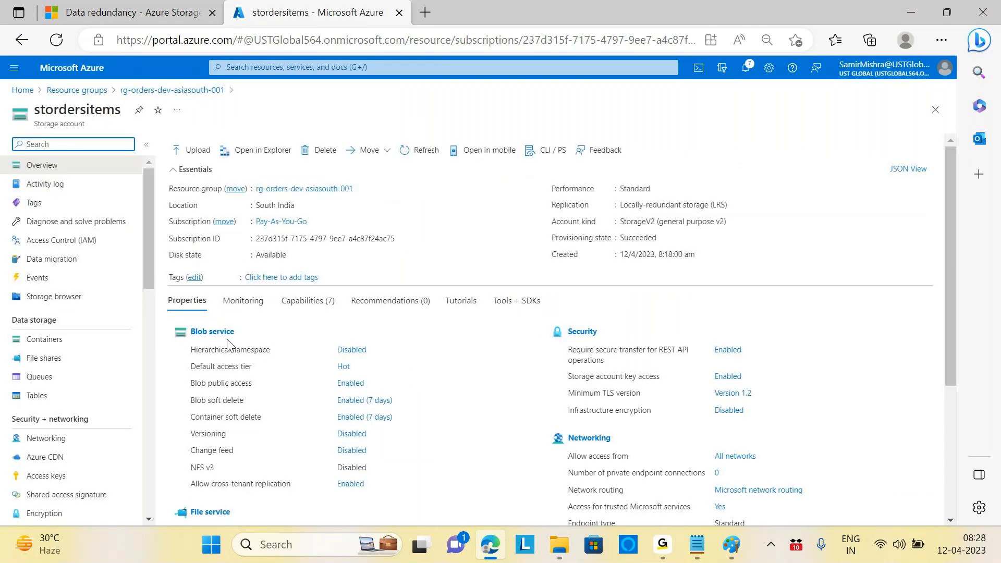
pyautogui.scroll(-3, 463, 378)
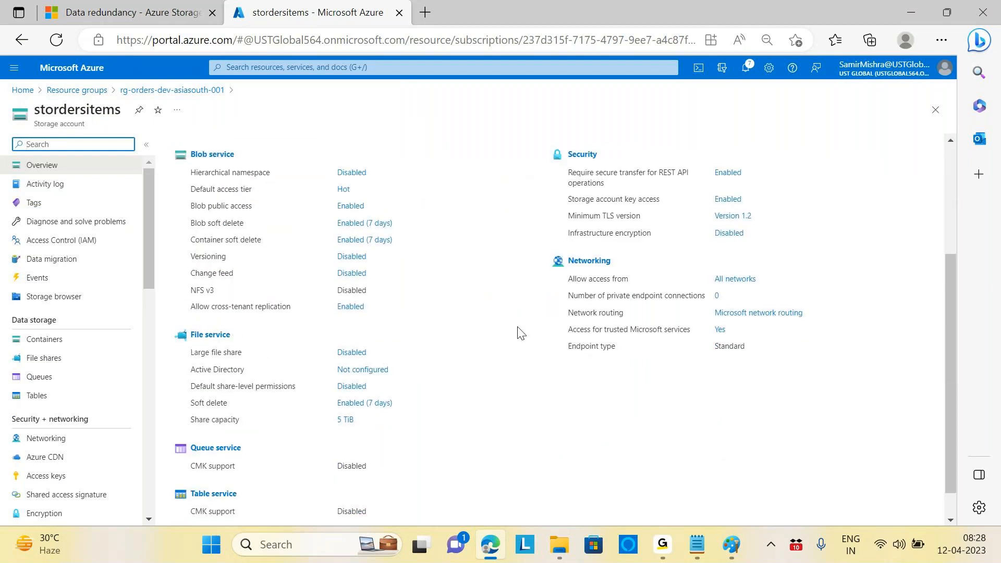
pyautogui.scroll(-1, 520, 334)
pyautogui.scroll(2, 520, 338)
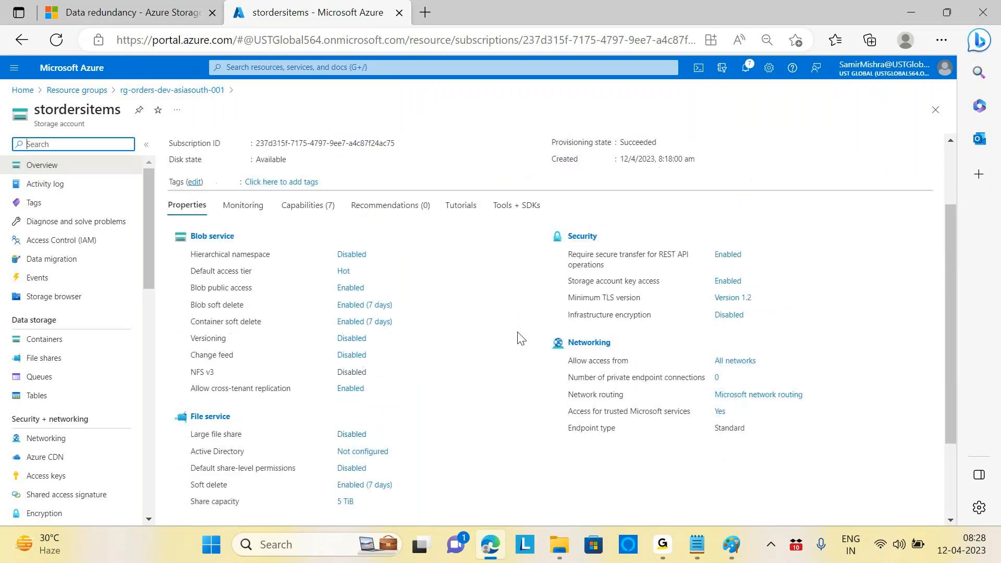
pyautogui.scroll(2, 521, 338)
pyautogui.click(174, 92)
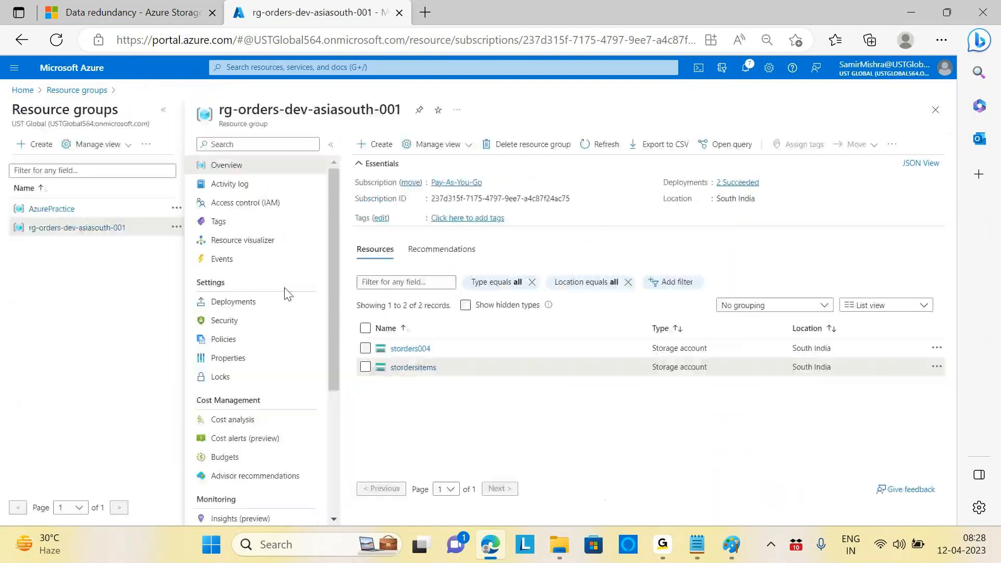
# Compare the storders004 overview with the stordersitems overview, looking at the storage service type and hierarchical namespace
pyautogui.click(408, 349)
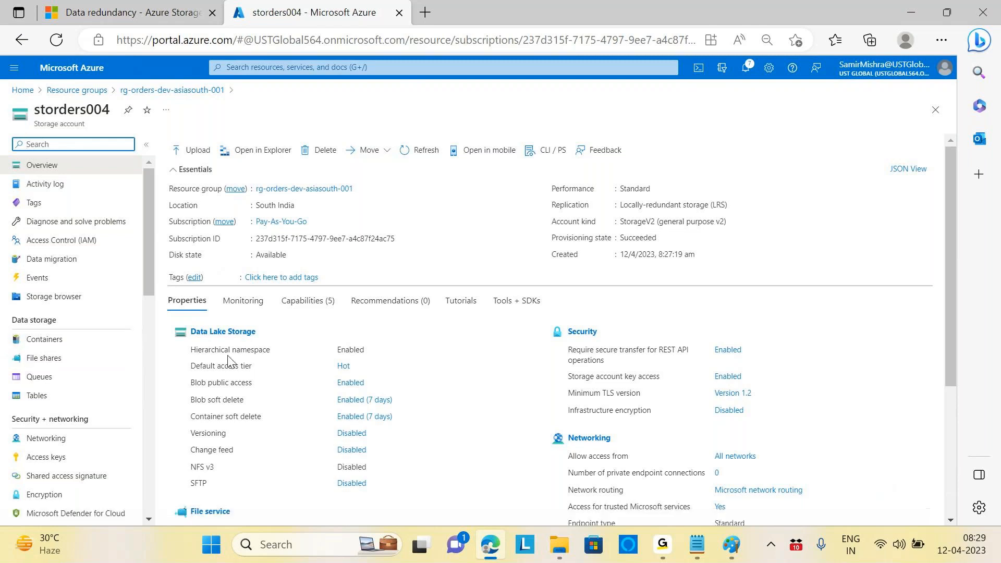
pyautogui.click(181, 91)
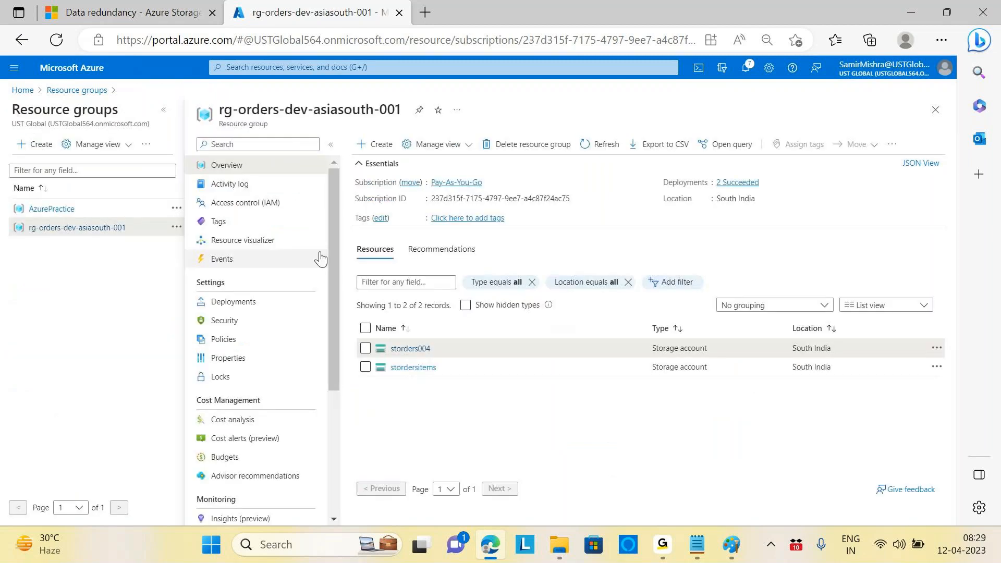
pyautogui.click(412, 372)
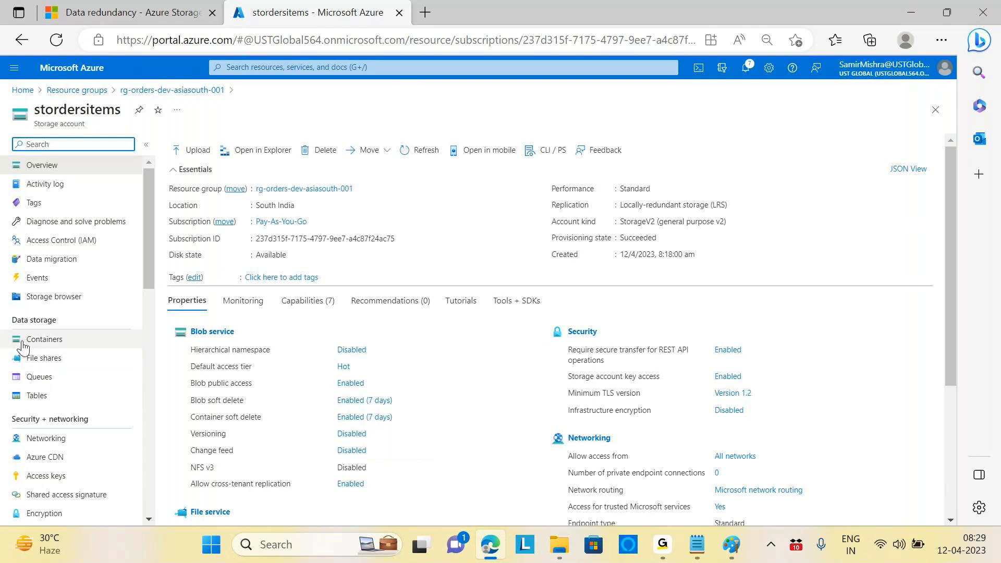
pyautogui.click(157, 93)
# Create a container named raw in the storders004 storage account
pyautogui.click(401, 349)
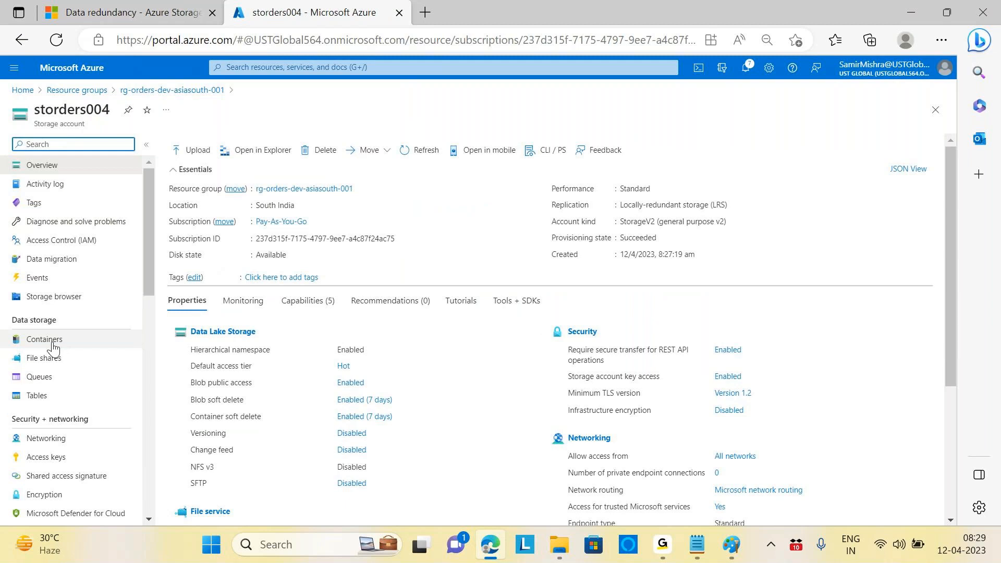
pyautogui.click(53, 346)
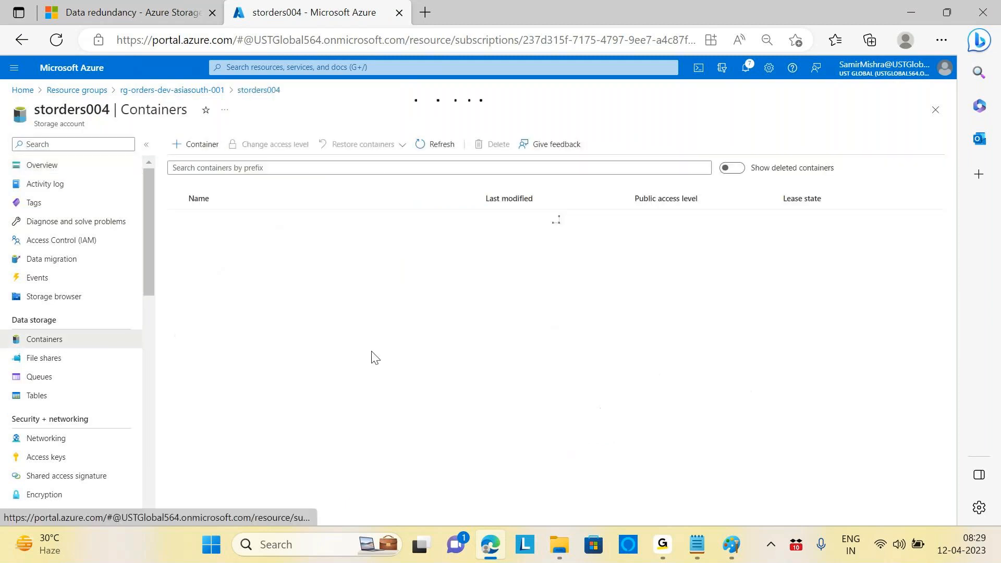
pyautogui.click(203, 148)
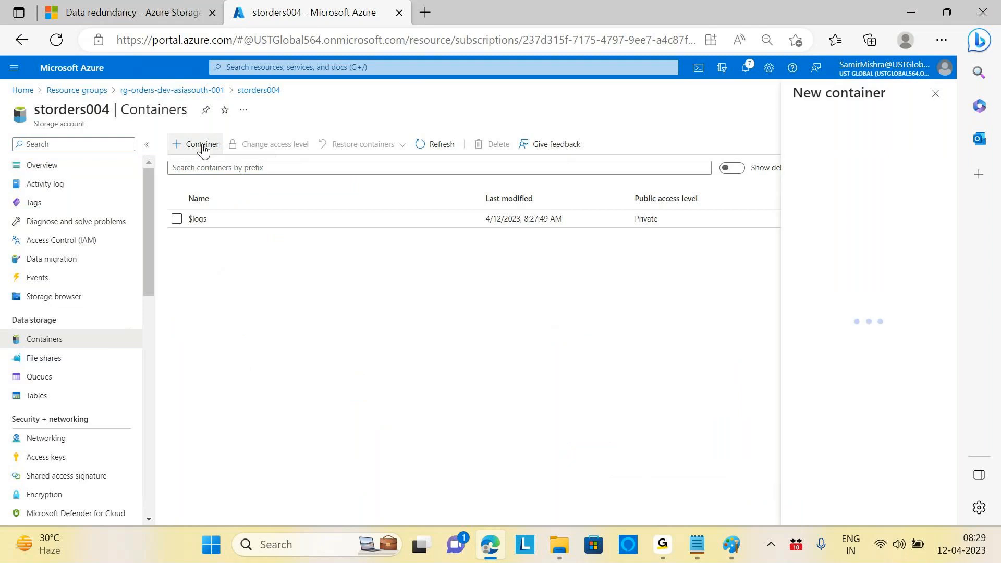
pyautogui.click(821, 149)
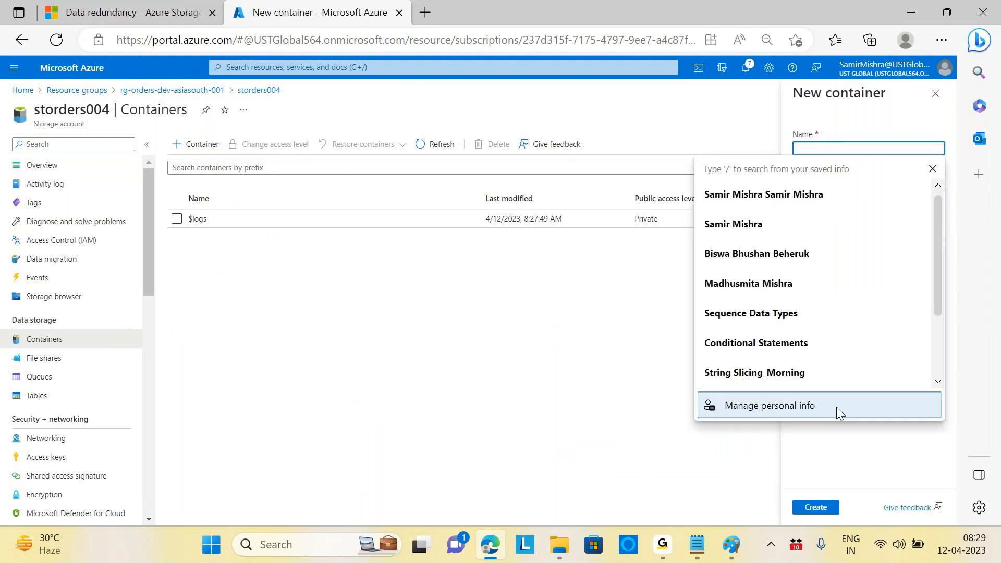
pyautogui.click(731, 548)
pyautogui.click(815, 146)
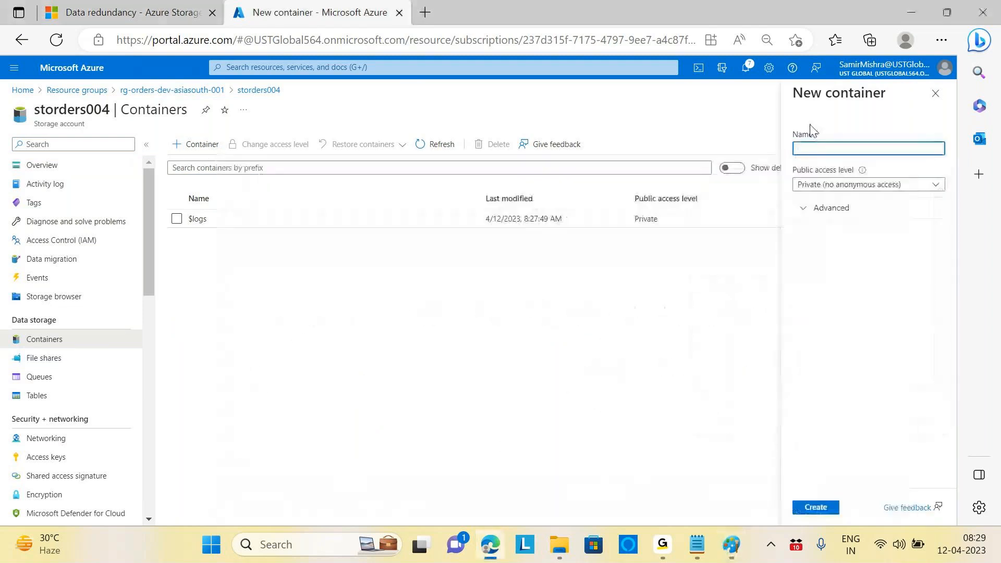
pyautogui.write('RAW')
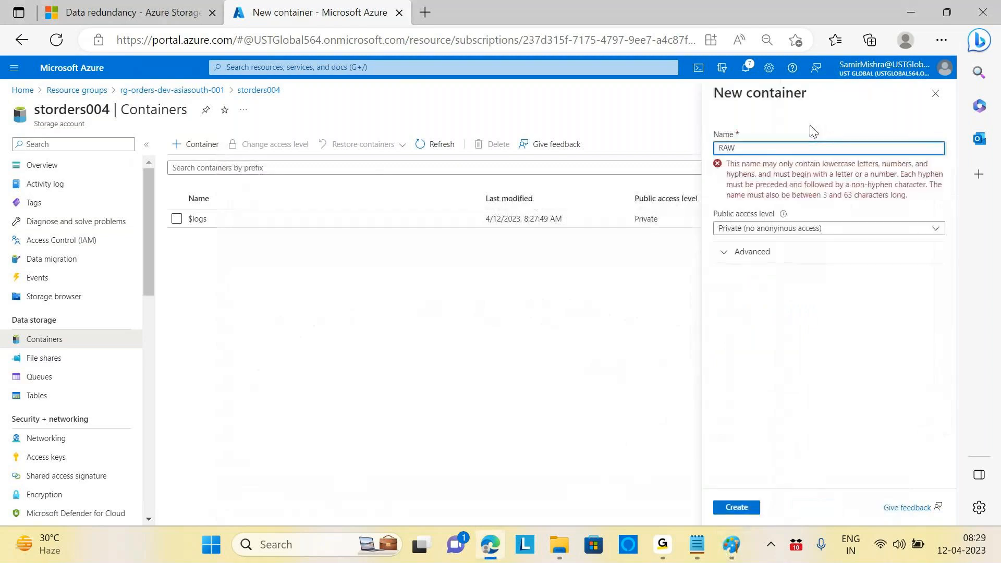
pyautogui.press('BackSpace')
pyautogui.press('BackSpace')
pyautogui.press('BackSpace')
pyautogui.write('raw')
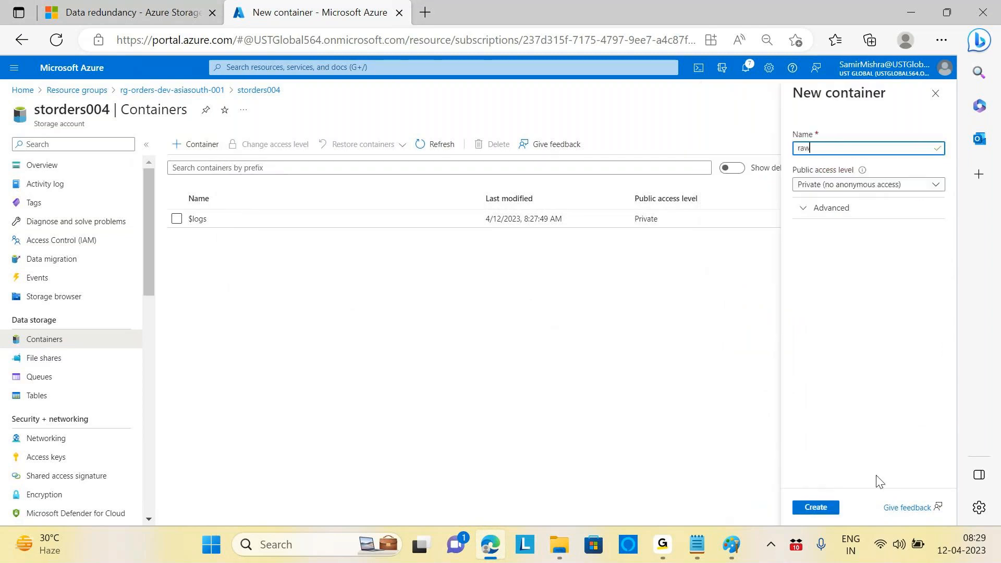
pyautogui.click(817, 509)
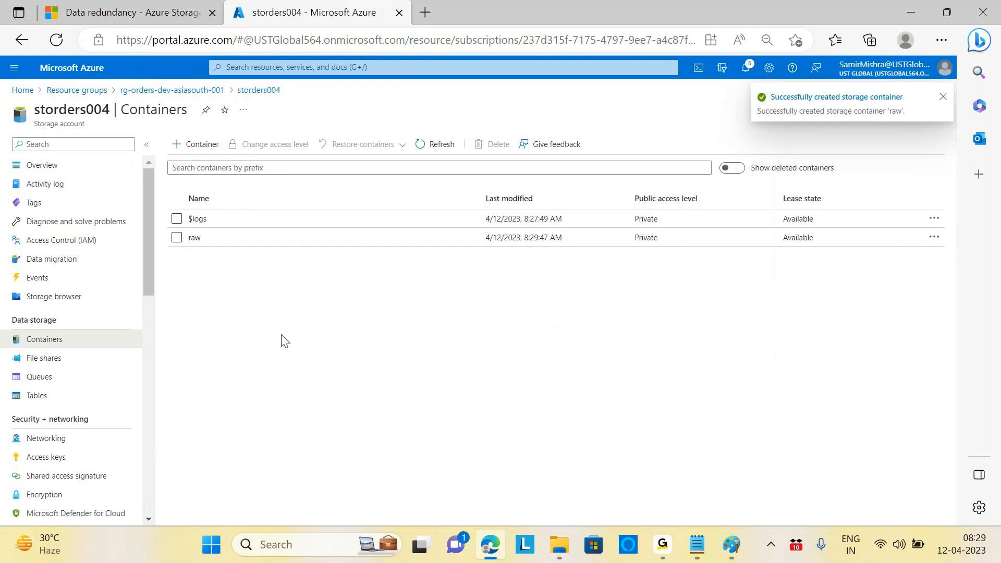
# Add a container named cleansed to the storders004 account
pyautogui.click(208, 149)
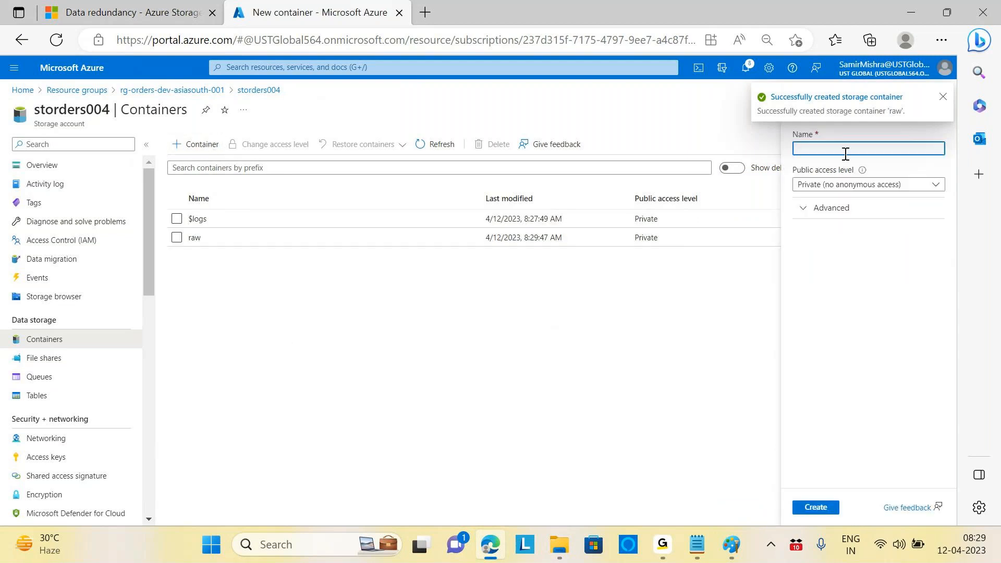
pyautogui.click(734, 553)
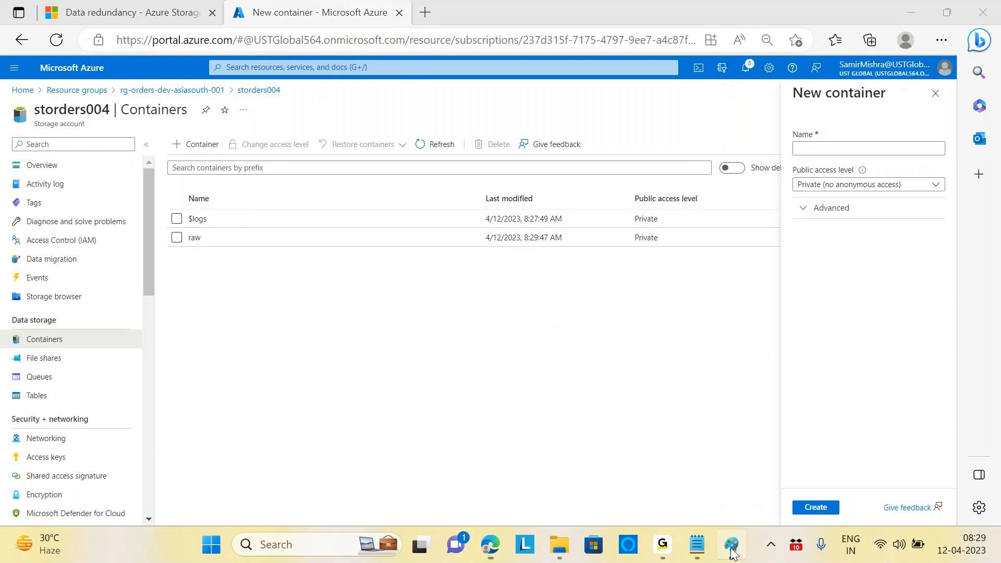
pyautogui.click(735, 554)
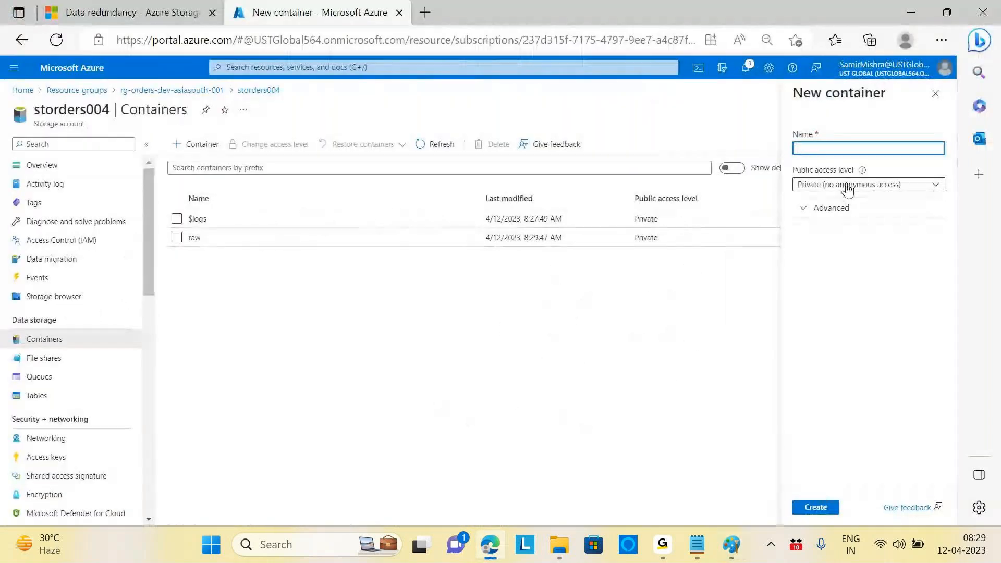
pyautogui.write('cleansed')
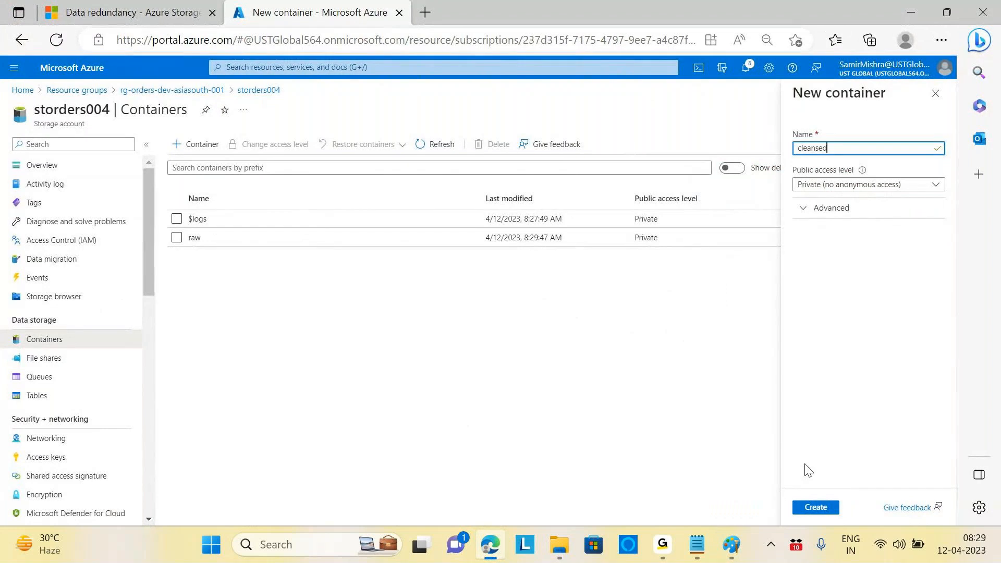
pyautogui.click(815, 508)
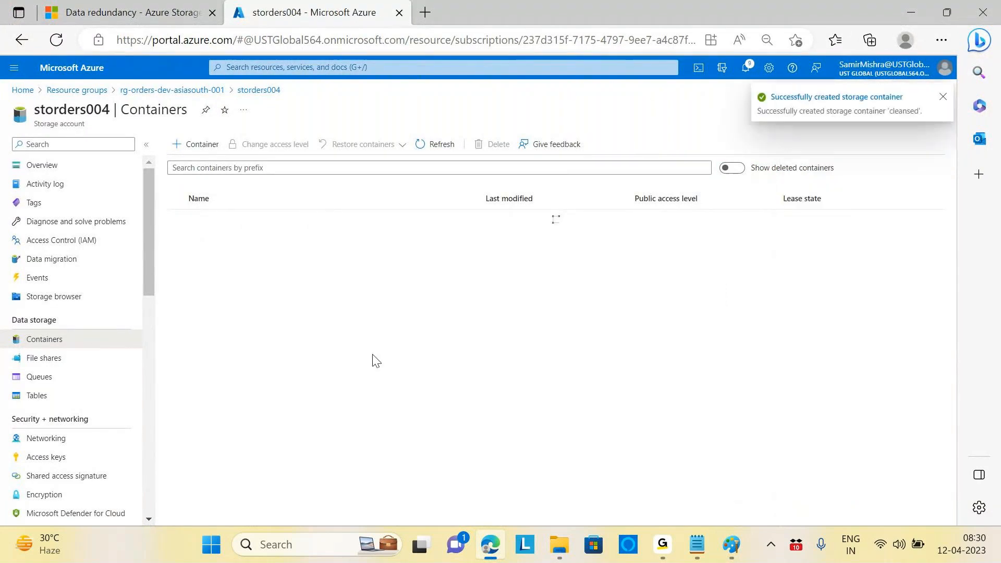
# Add a container named structured to the storders004 account
pyautogui.click(205, 145)
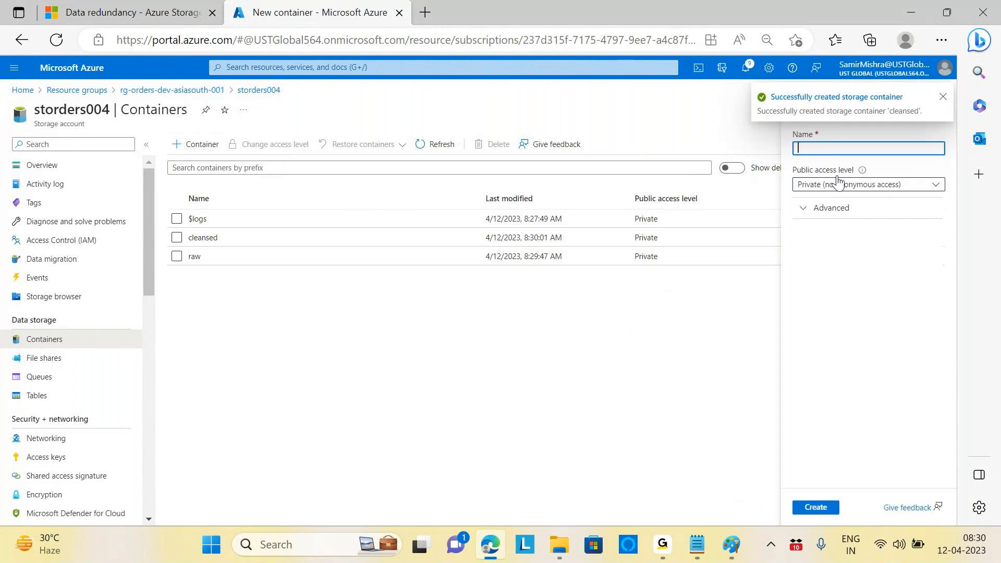
pyautogui.click(809, 148)
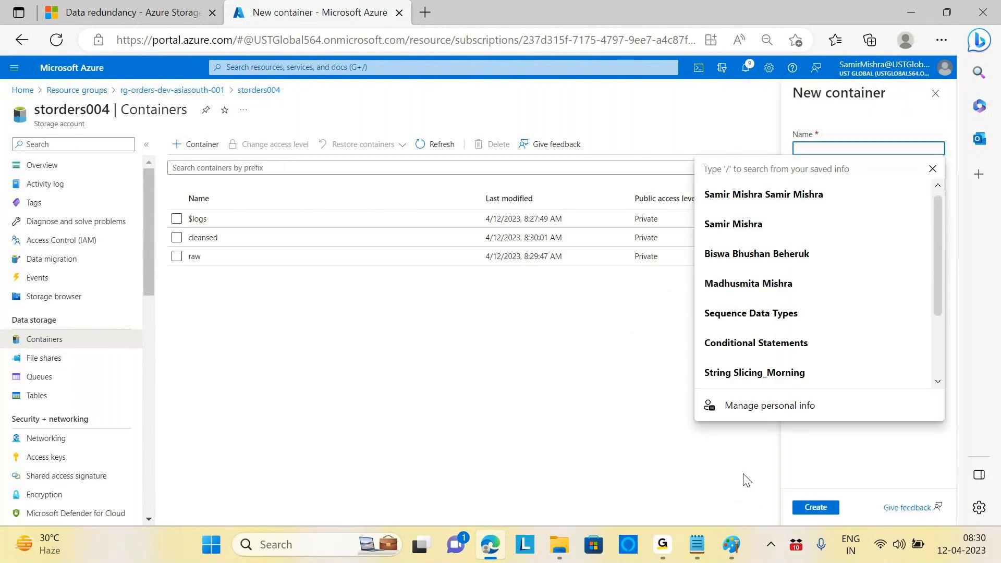
pyautogui.write('structured')
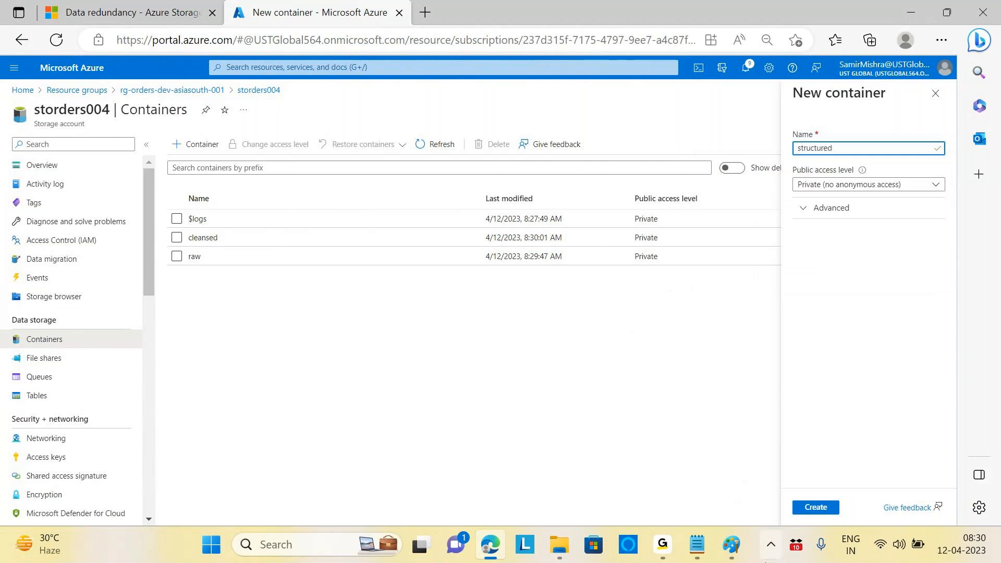
pyautogui.click(818, 509)
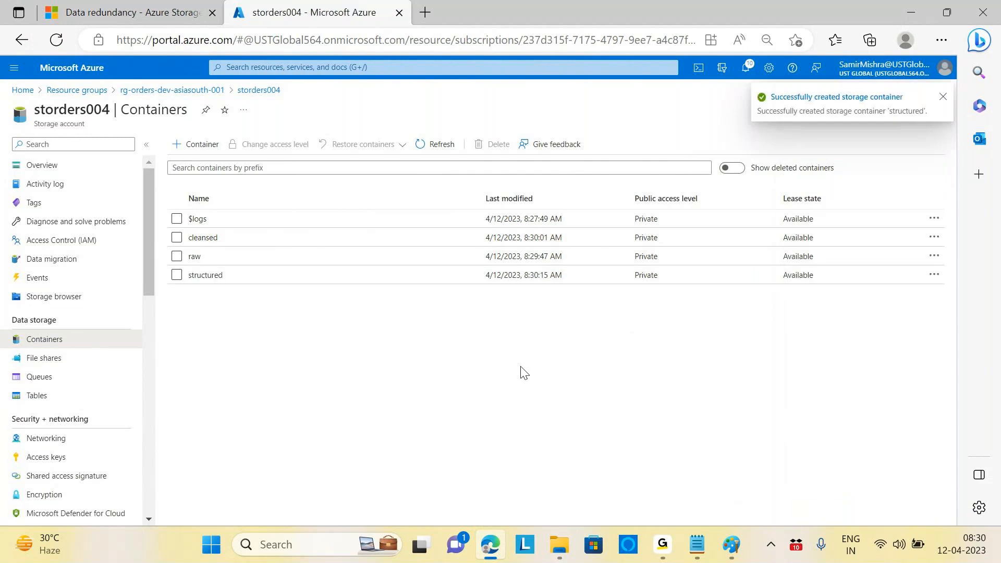
# Add a container named analytics to the storders004 account
pyautogui.click(211, 150)
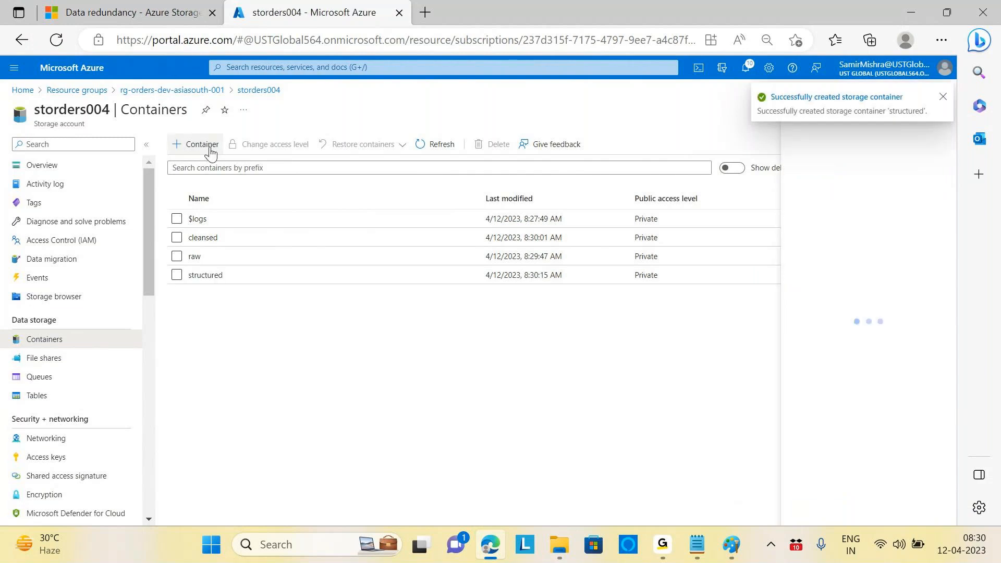
pyautogui.write('analytics')
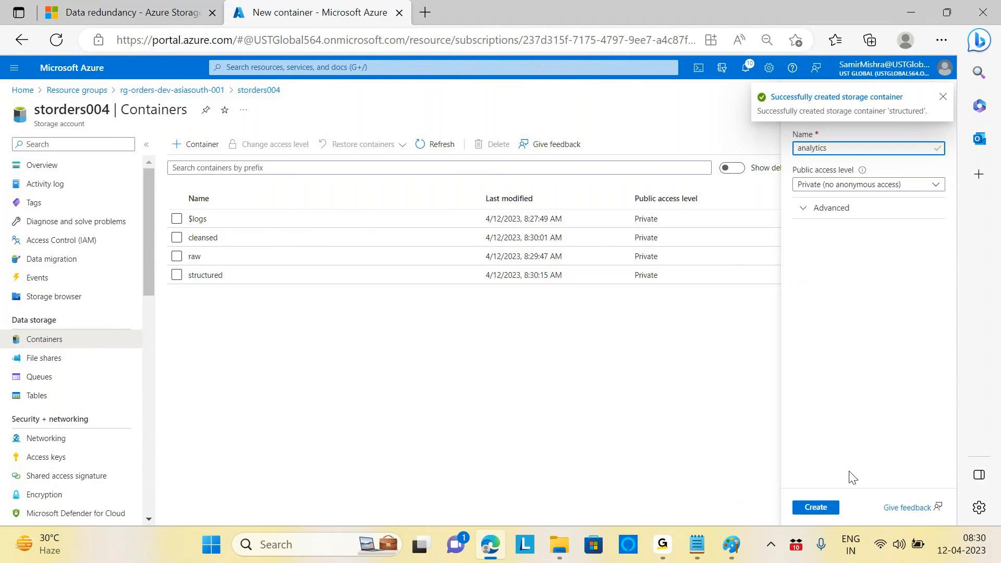
pyautogui.click(817, 508)
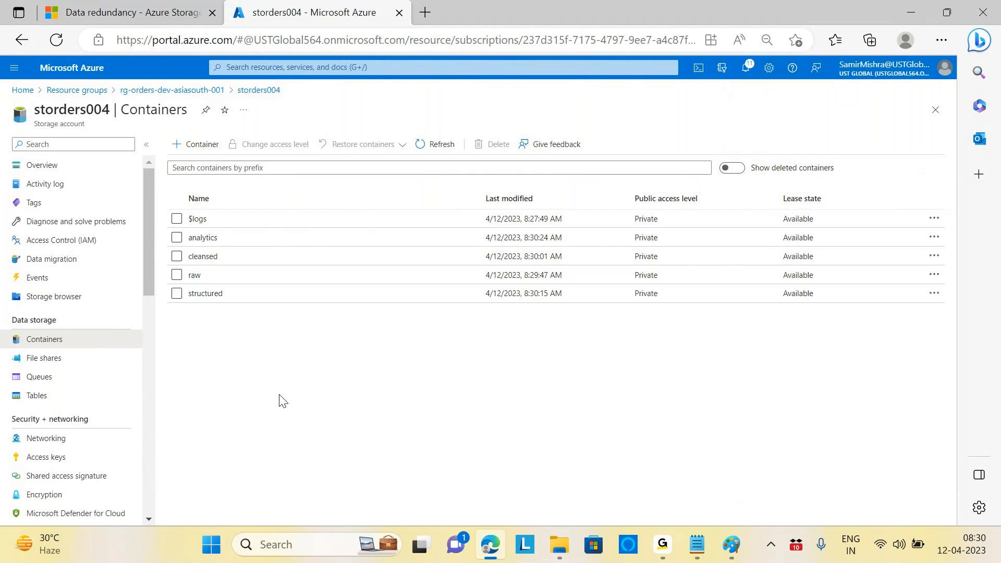
# From the resource group rg-orders-dev-asiasouth-001, open stordersitems in a separate browser tab and go into its landing container
pyautogui.click(200, 94)
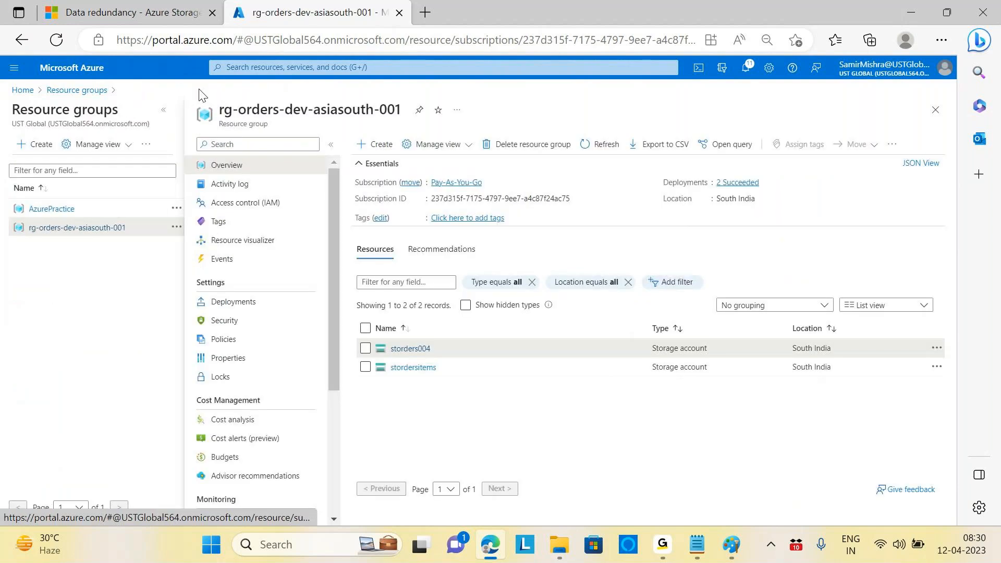
pyautogui.rightClick(420, 366)
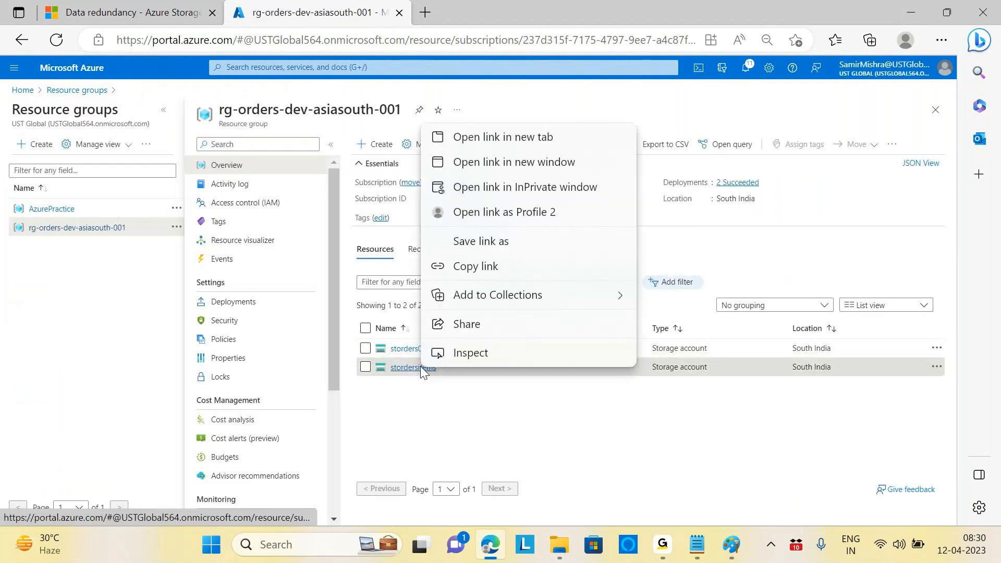
pyautogui.click(491, 139)
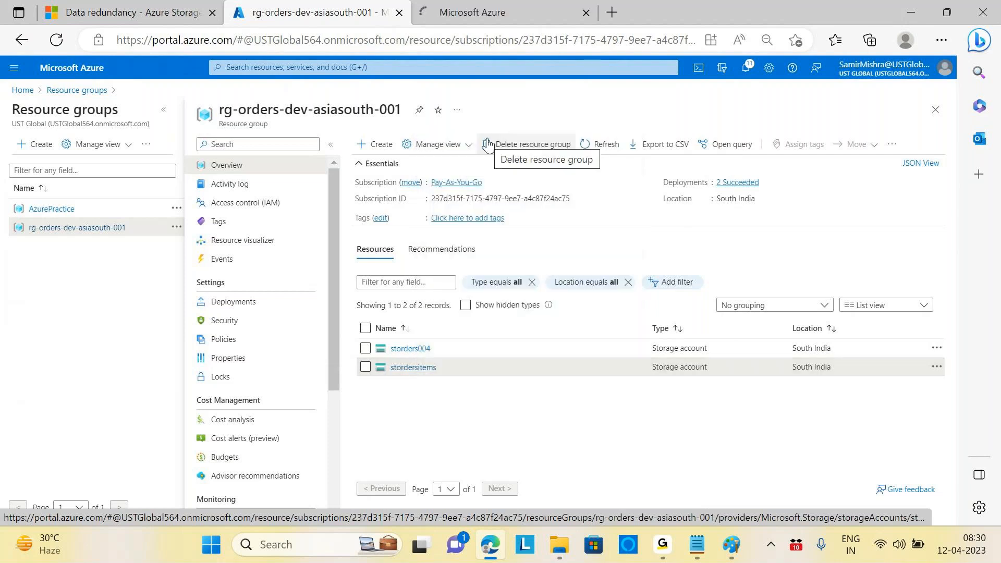
pyautogui.click(468, 18)
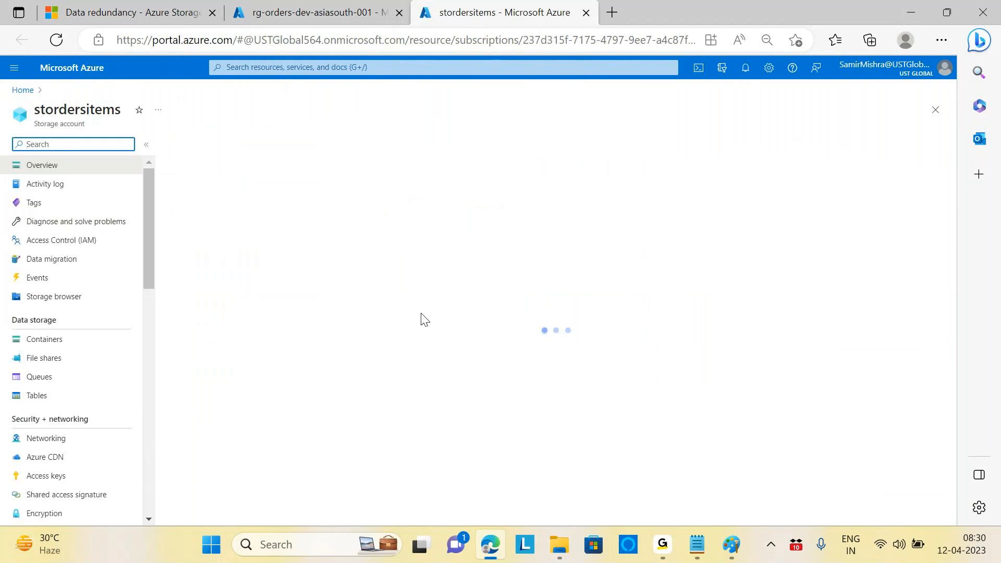
pyautogui.click(44, 340)
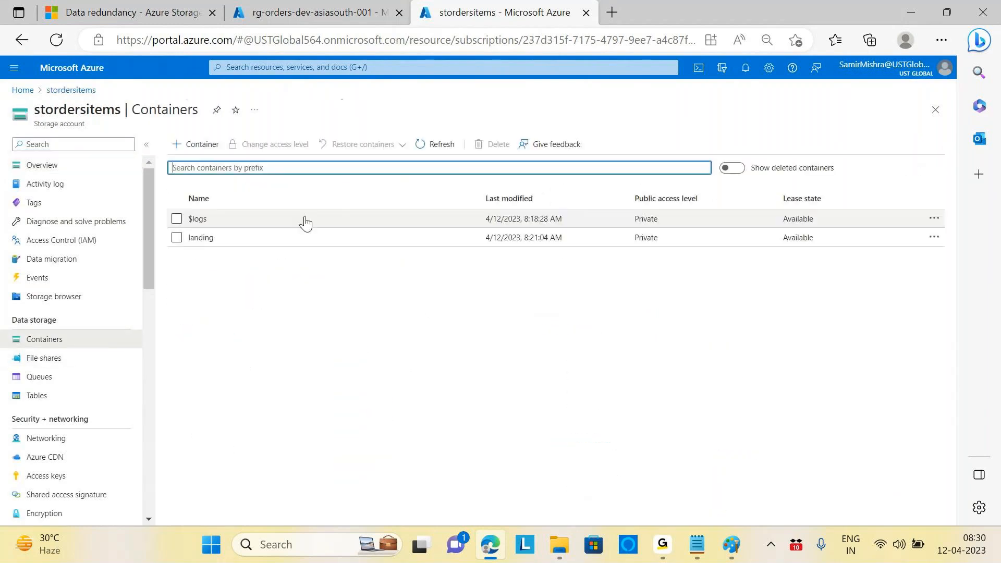
pyautogui.click(203, 236)
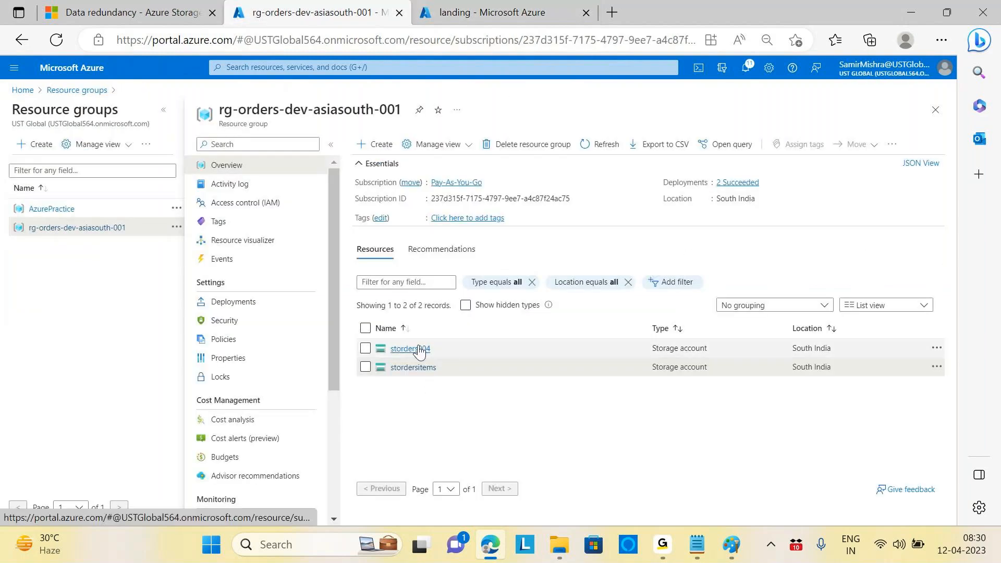
# Open the container list of storders004 from the resource group in another browser tab
pyautogui.rightClick(420, 351)
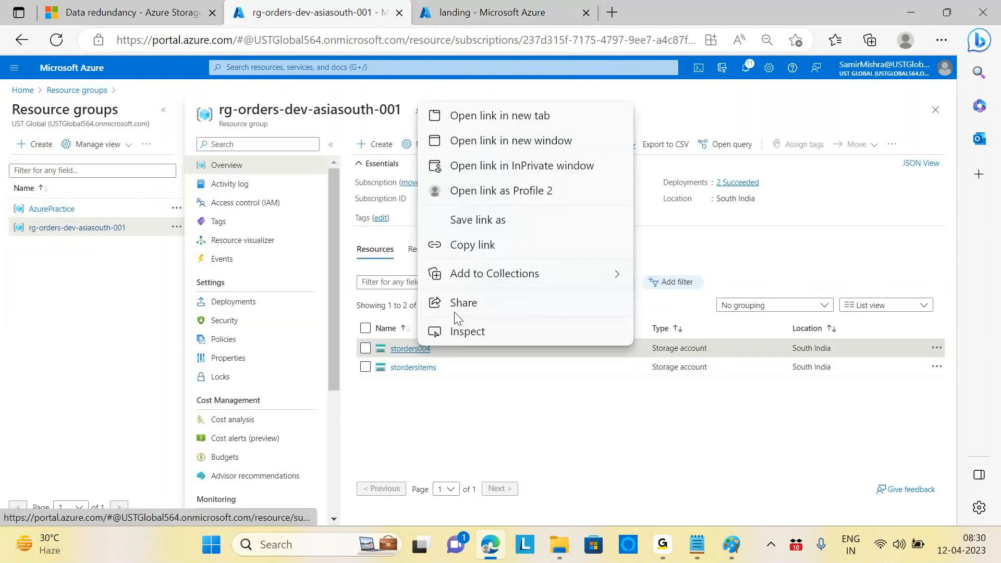
pyautogui.click(501, 117)
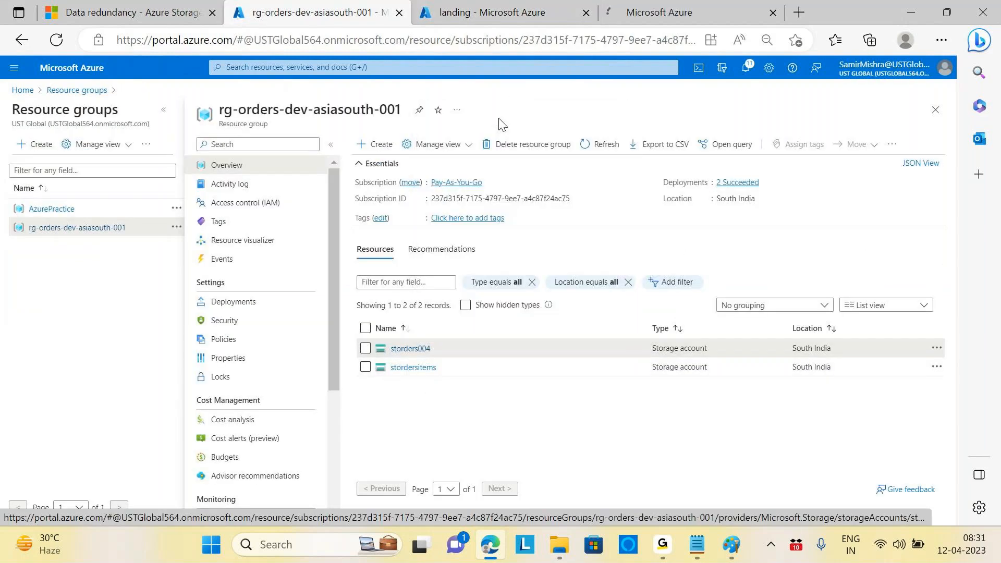
pyautogui.click(664, 17)
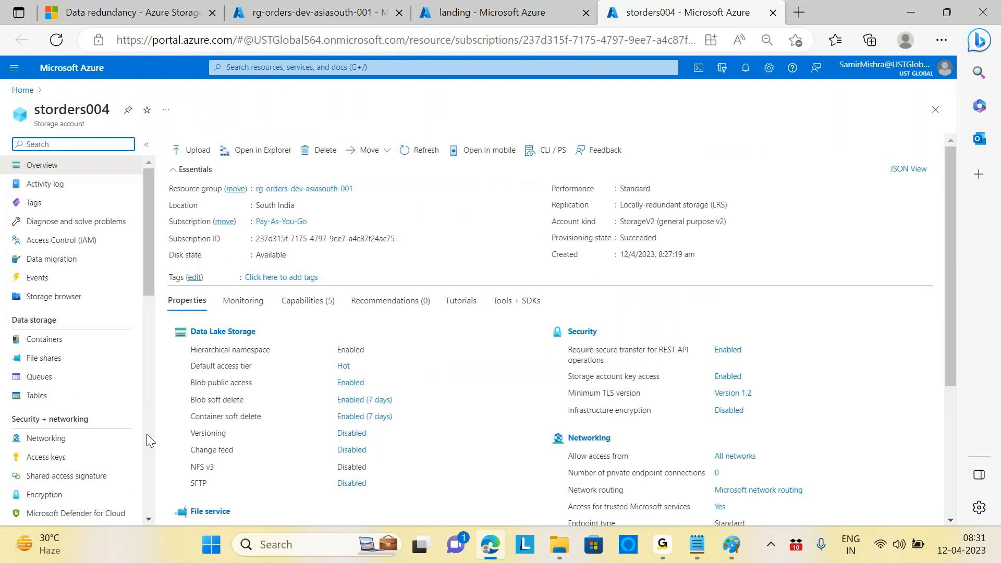
pyautogui.click(68, 342)
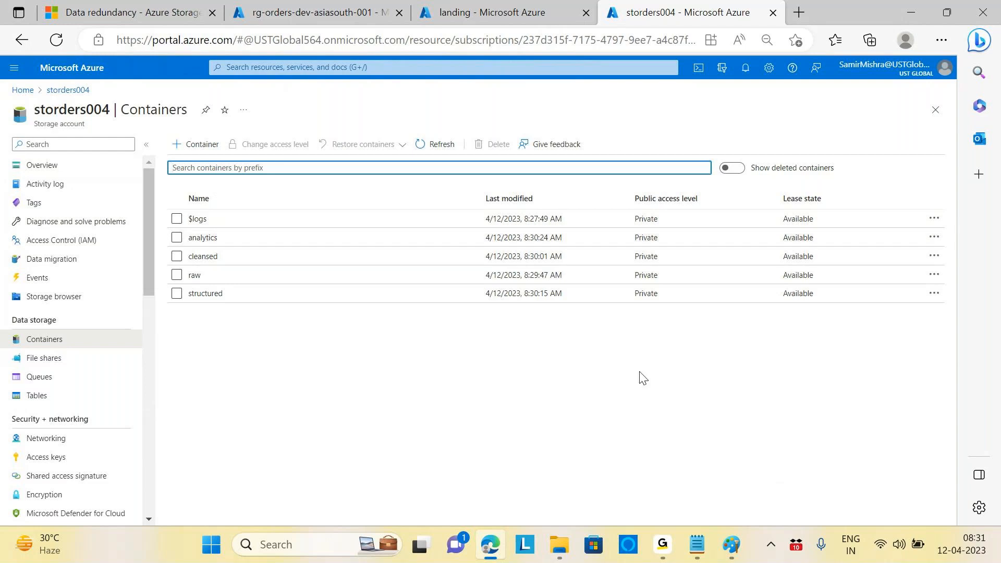
# Open the raw container of storders004 and compare its contents with the files in the landing container of stordersitems
pyautogui.click(518, 18)
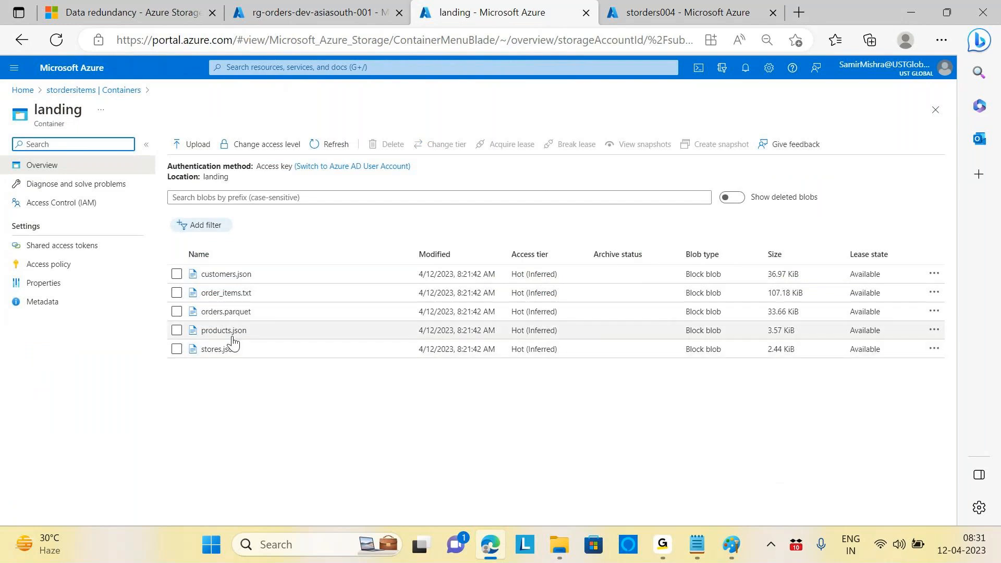
pyautogui.click(636, 6)
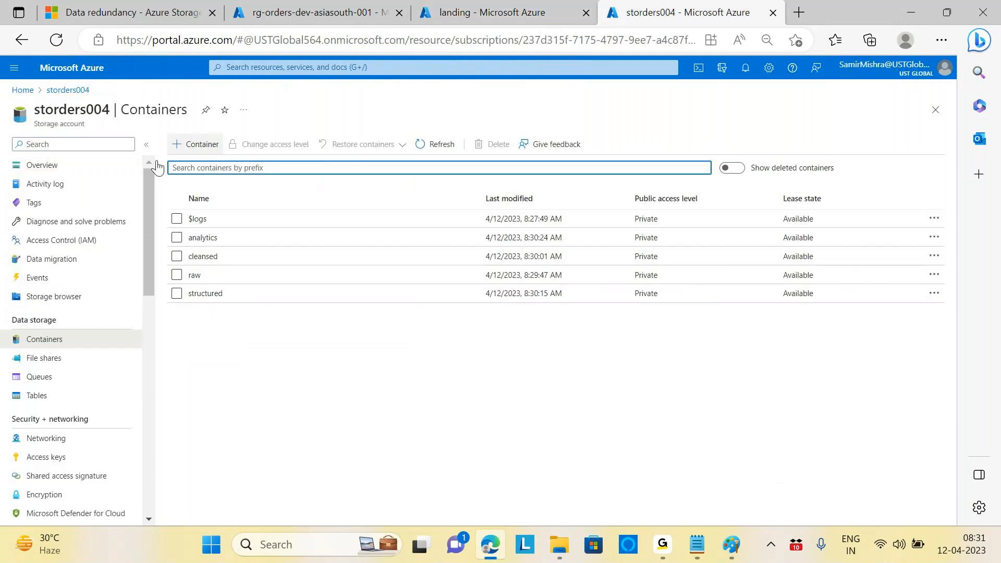
pyautogui.click(196, 276)
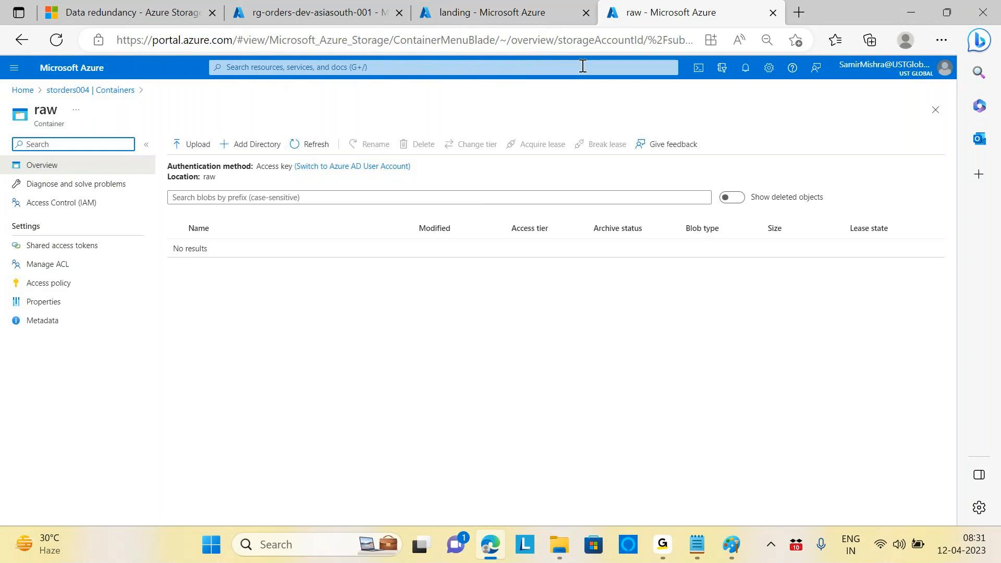
pyautogui.click(458, 18)
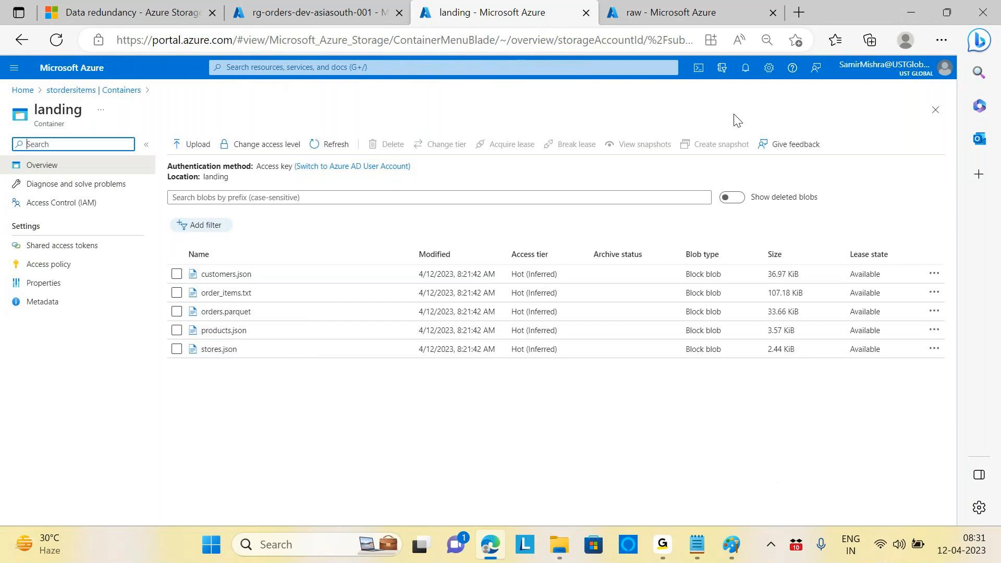
pyautogui.click(663, 19)
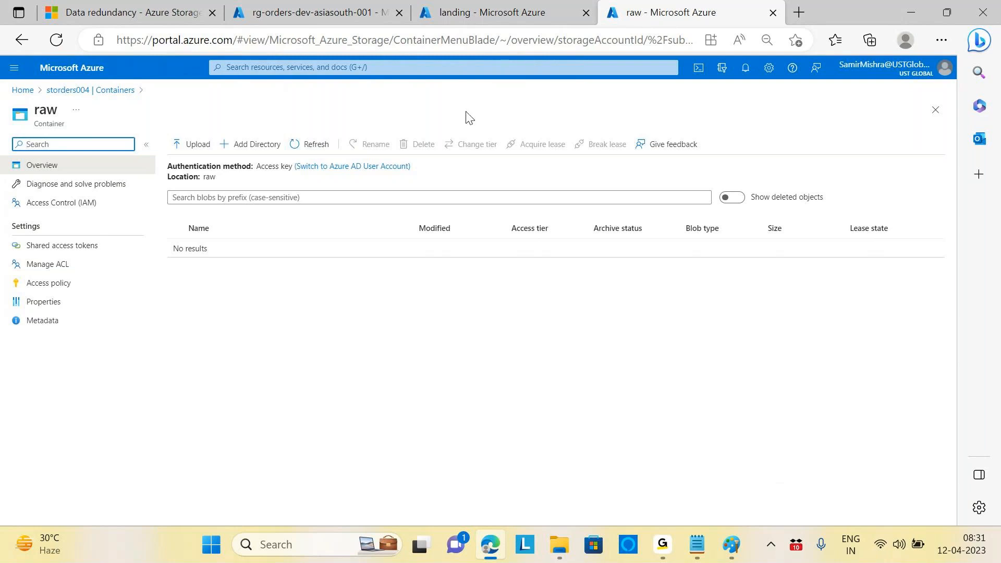
# In the Paint diagram, sketch a curved arrow from the Landing box to RAW and label it with a circled ADF
pyautogui.click(733, 547)
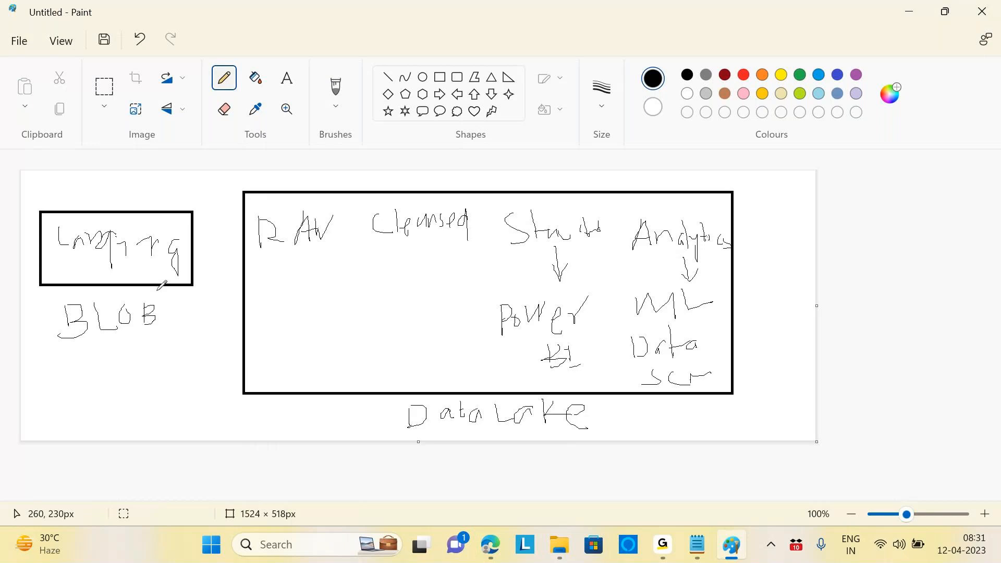
pyautogui.moveTo(96, 262)
pyautogui.mouseDown()
pyautogui.moveTo(111, 257)
pyautogui.moveTo(111, 276)
pyautogui.moveTo(110, 263)
pyautogui.moveTo(234, 198)
pyautogui.moveTo(269, 233)
pyautogui.mouseUp()
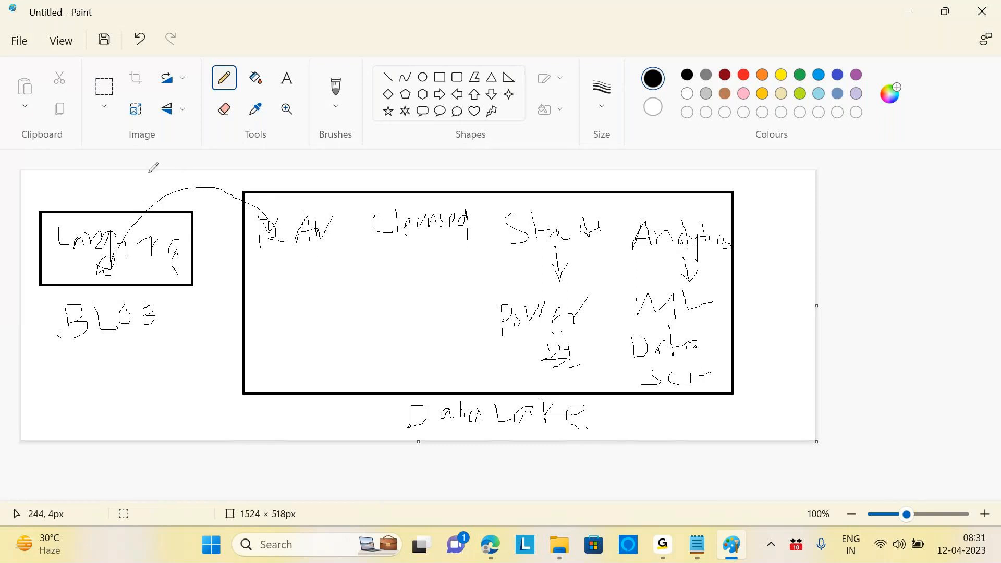
pyautogui.moveTo(149, 172)
pyautogui.mouseDown()
pyautogui.moveTo(167, 191)
pyautogui.moveTo(153, 191)
pyautogui.moveTo(196, 203)
pyautogui.moveTo(216, 176)
pyautogui.mouseUp()
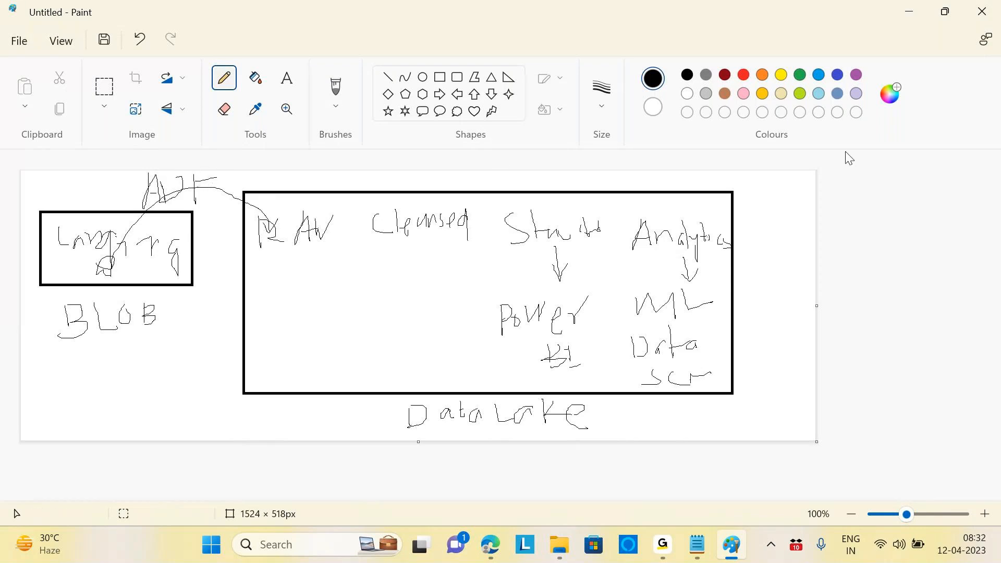
pyautogui.moveTo(156, 174)
pyautogui.mouseDown()
pyautogui.moveTo(132, 214)
pyautogui.moveTo(221, 202)
pyautogui.moveTo(211, 174)
pyautogui.mouseUp()
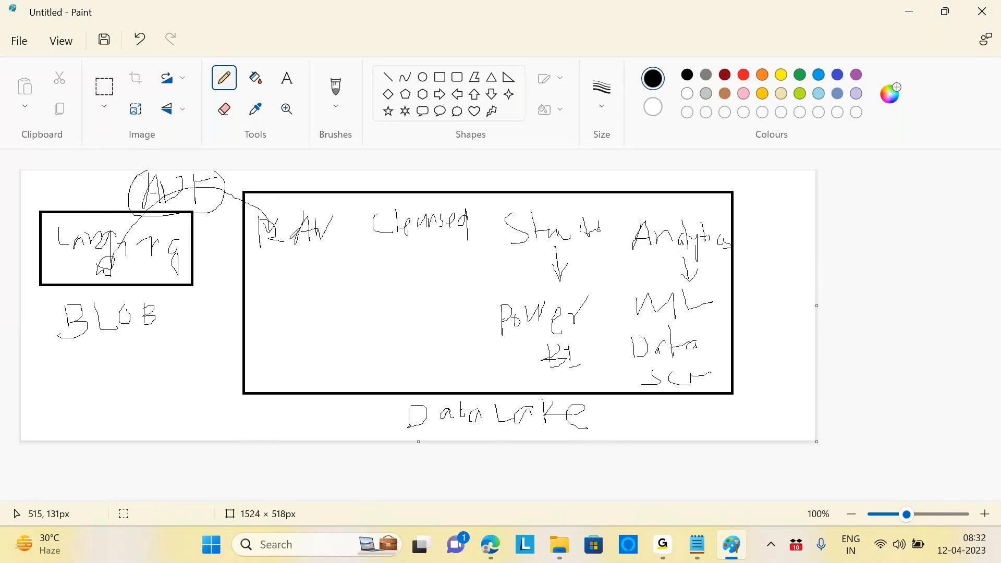
pyautogui.moveTo(266, 246); pyautogui.dragTo(307, 243)
# Back in the Azure portal, find Data factories, start creating a new factory and assign it to resource group rg-orders-dev-asiasouth-001
pyautogui.click(489, 548)
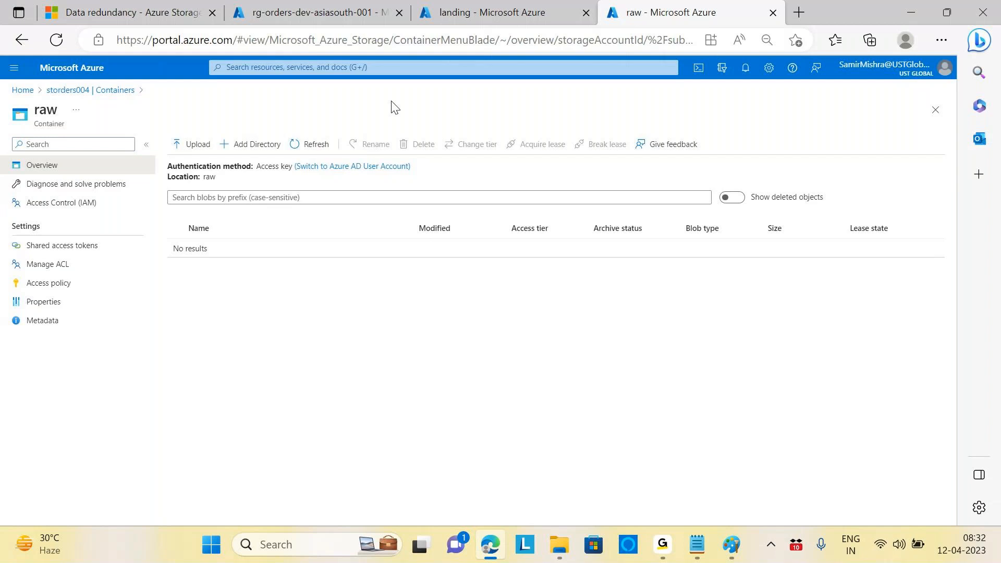
pyautogui.click(321, 74)
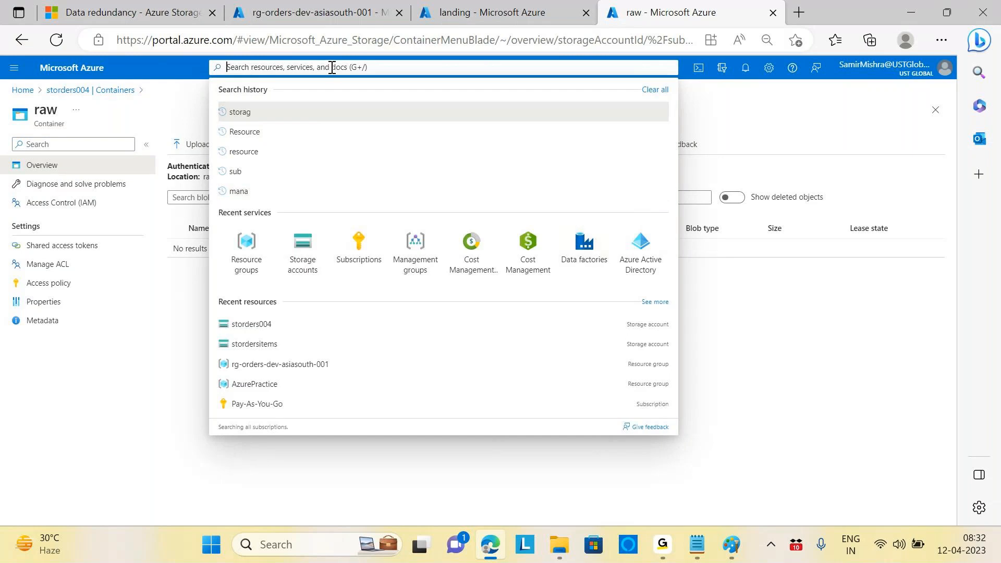
pyautogui.write('data fac')
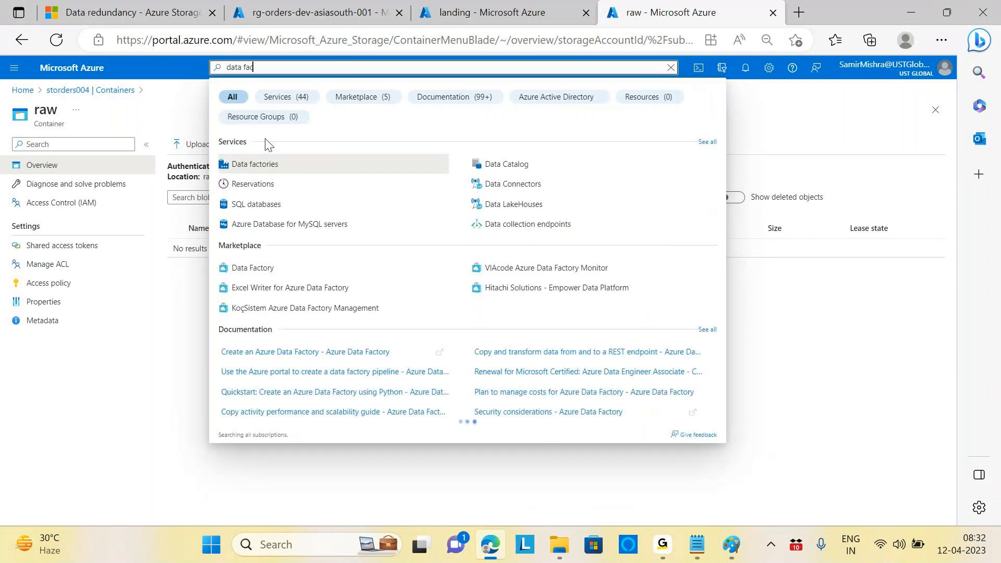
pyautogui.click(263, 168)
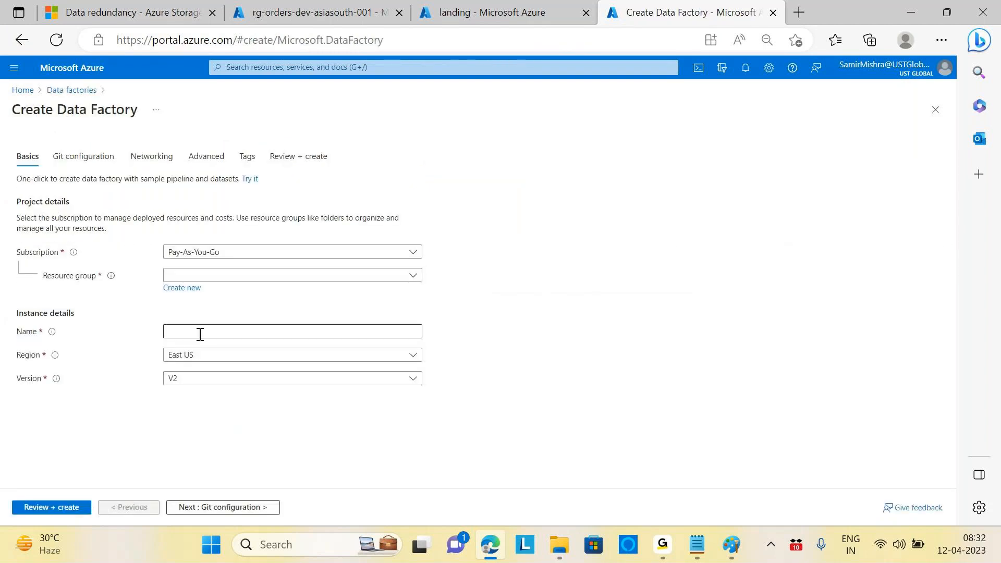
pyautogui.click(413, 276)
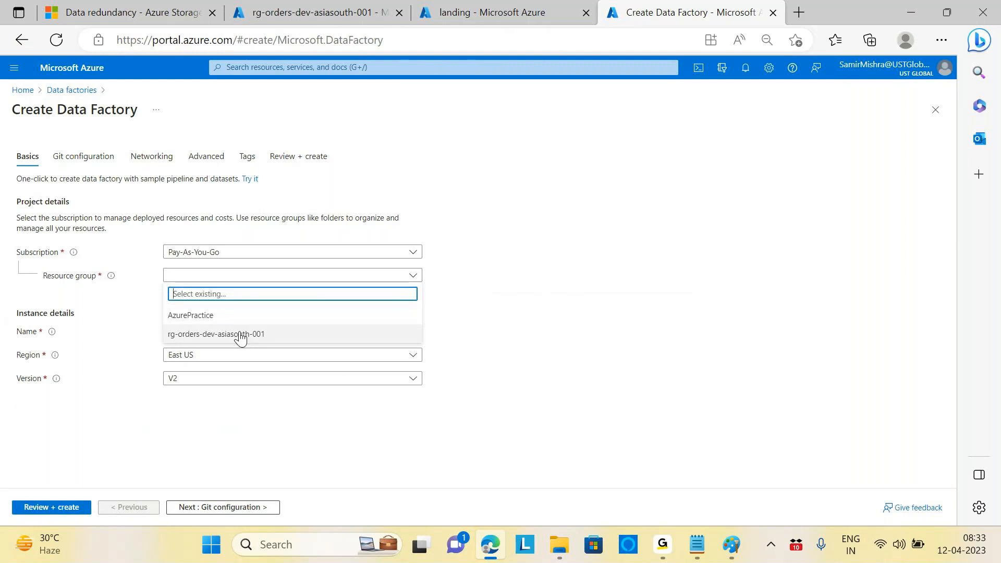
pyautogui.click(240, 337)
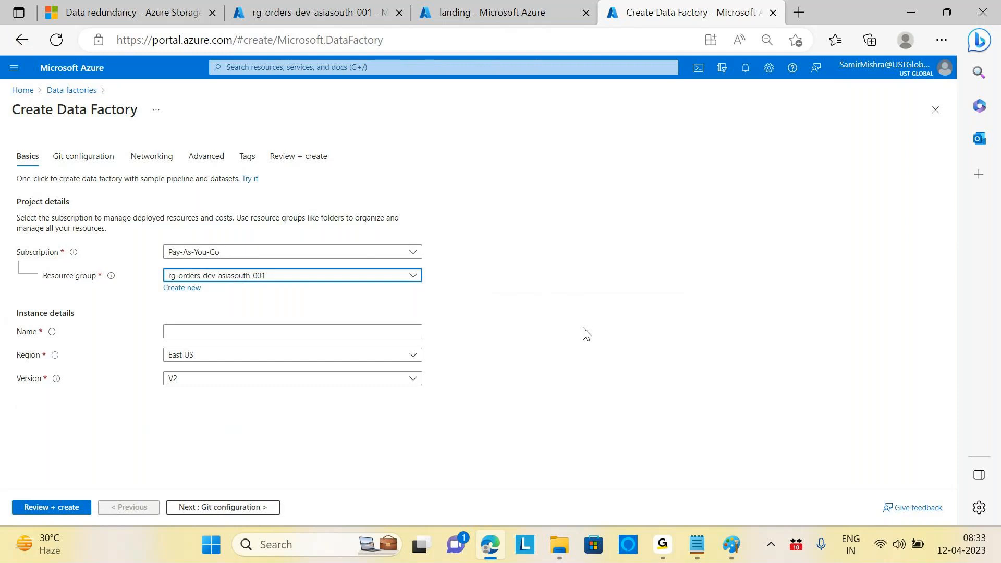
# Name the new data factory adffilesharing
pyautogui.click(204, 334)
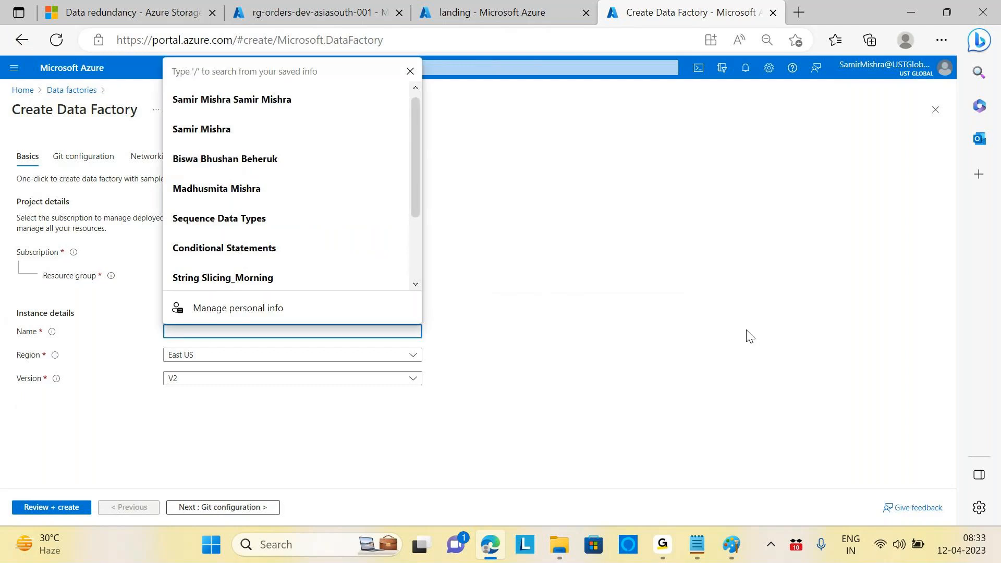
pyautogui.click(657, 297)
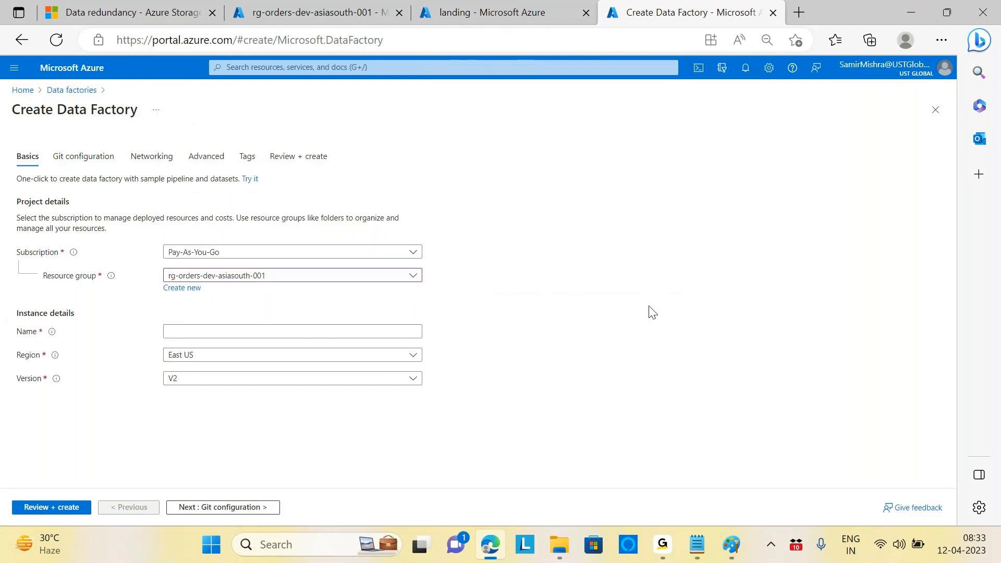
pyautogui.click(327, 332)
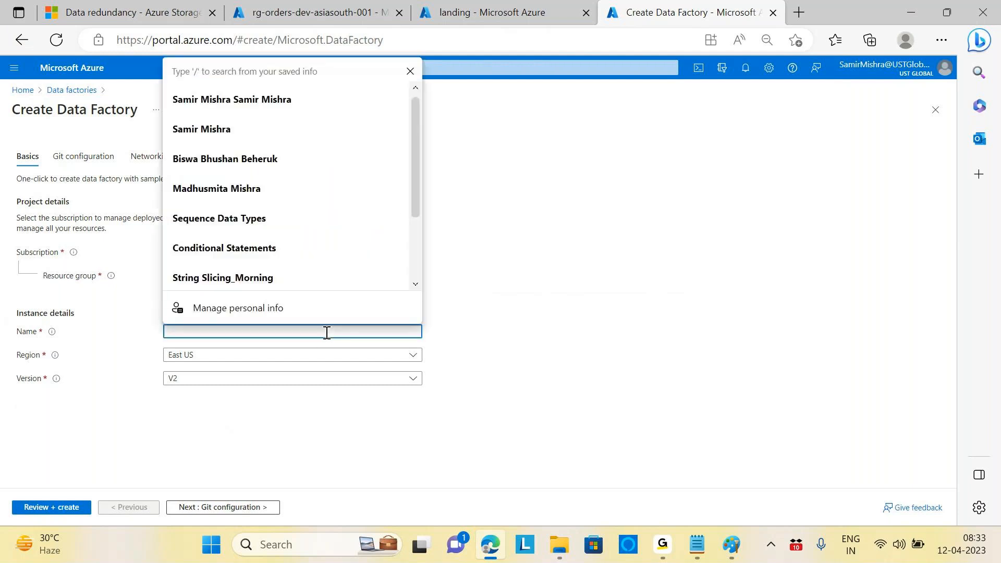
pyautogui.write('adf')
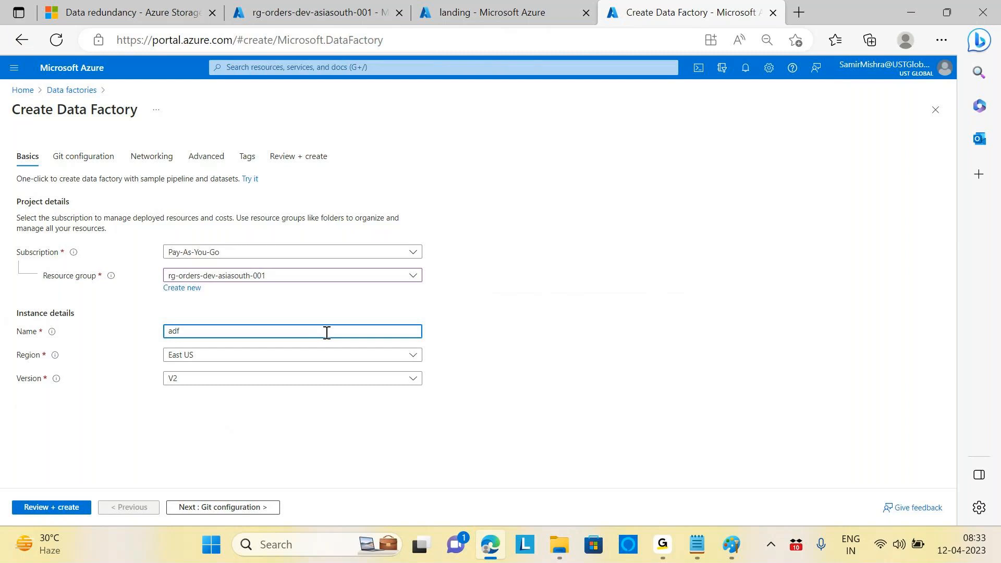
pyautogui.write('filesharing')
pyautogui.click(566, 294)
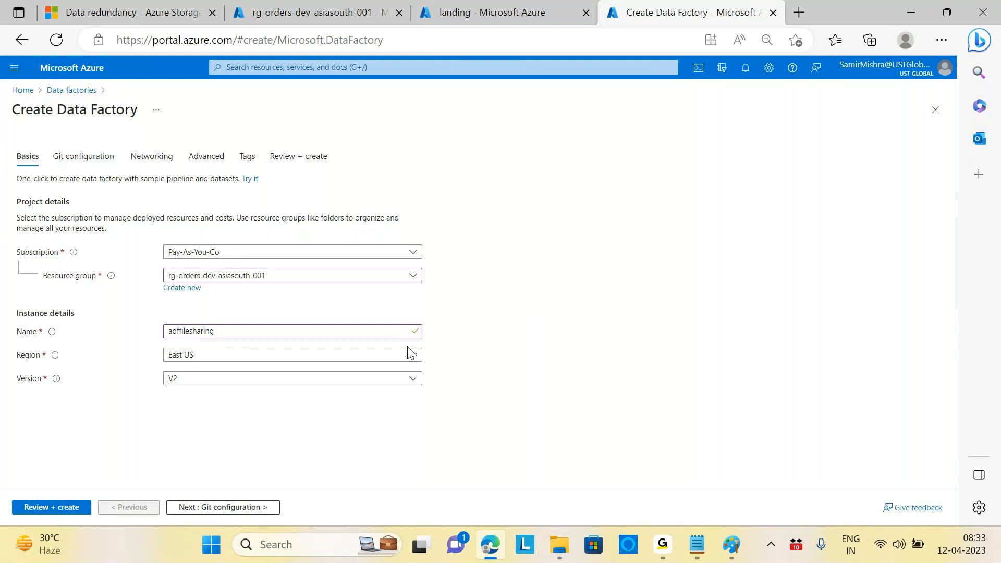
# Set the data factory's region to South India and its version to V2
pyautogui.click(415, 364)
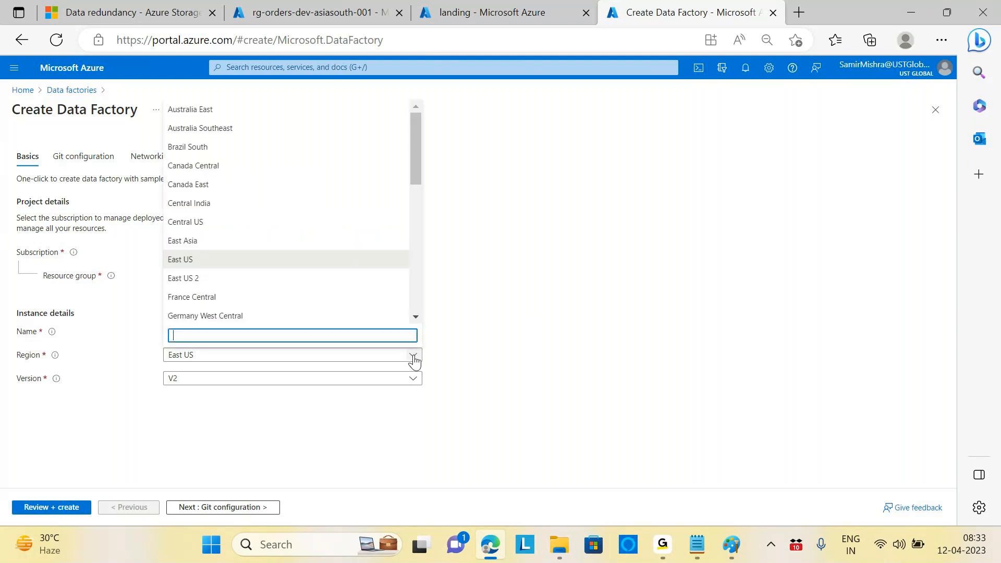
pyautogui.scroll(-3, 369, 241)
pyautogui.scroll(-5, 368, 240)
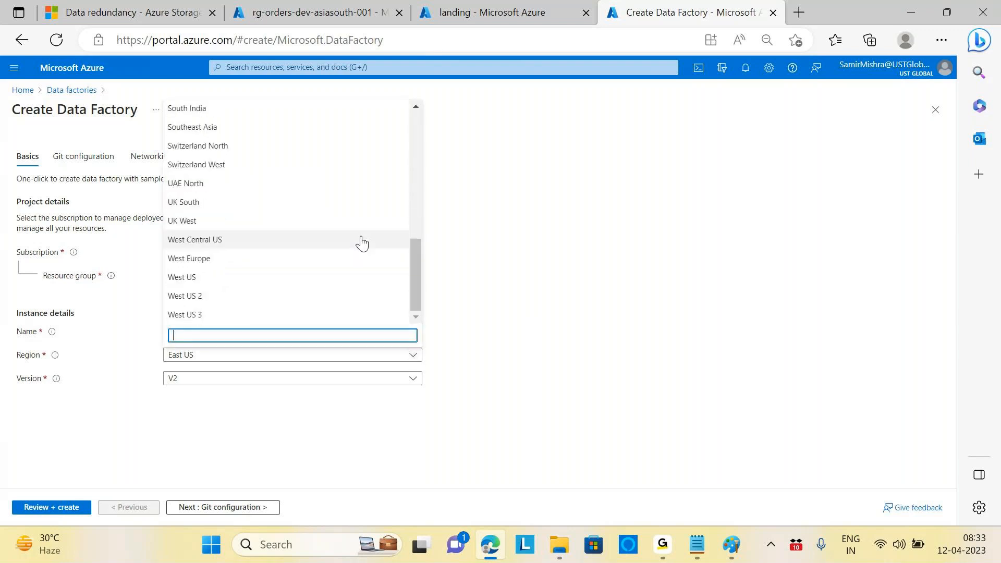
pyautogui.scroll(10, 365, 240)
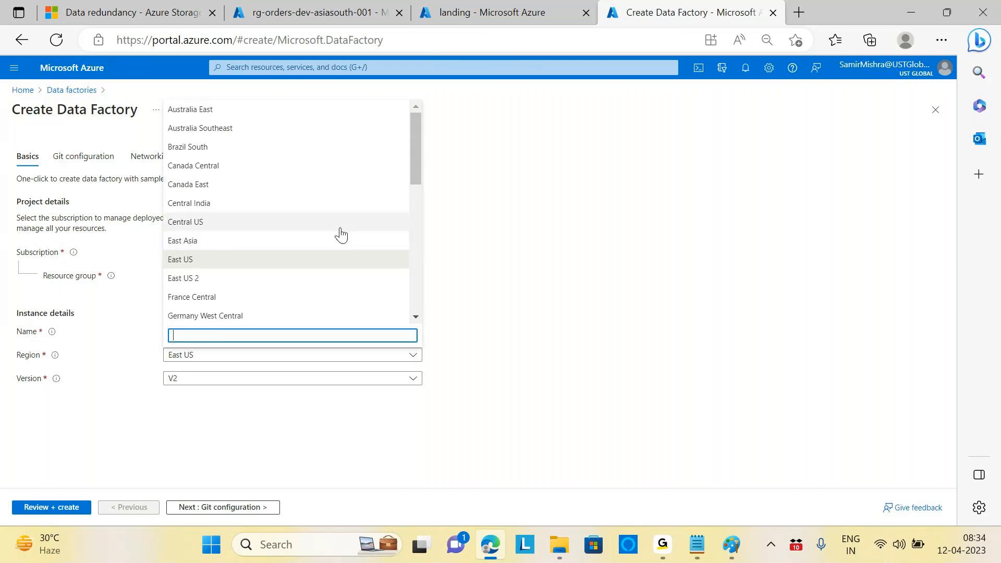
pyautogui.scroll(-3, 248, 250)
pyautogui.scroll(3, 251, 250)
pyautogui.scroll(-9, 251, 250)
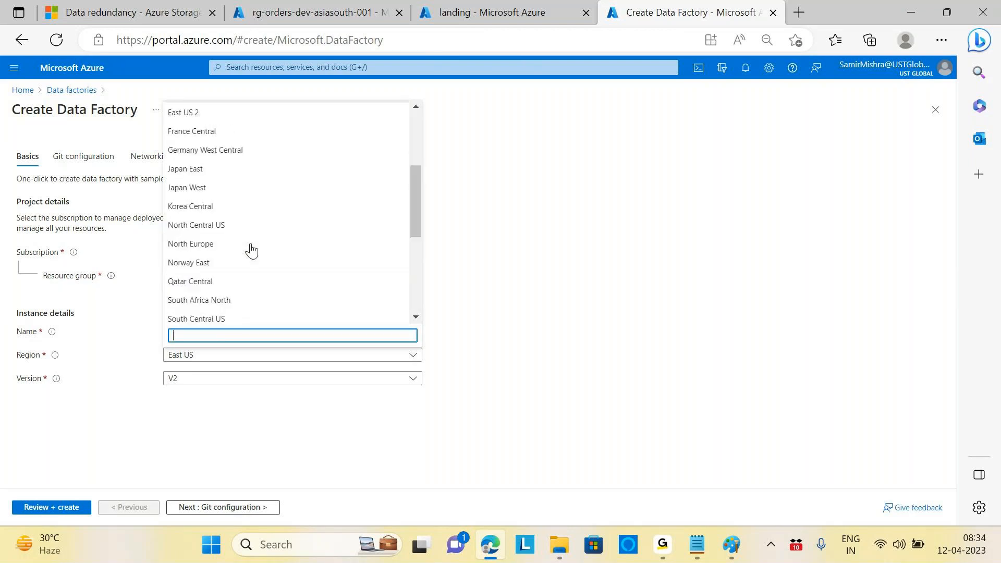
pyautogui.scroll(9, 251, 251)
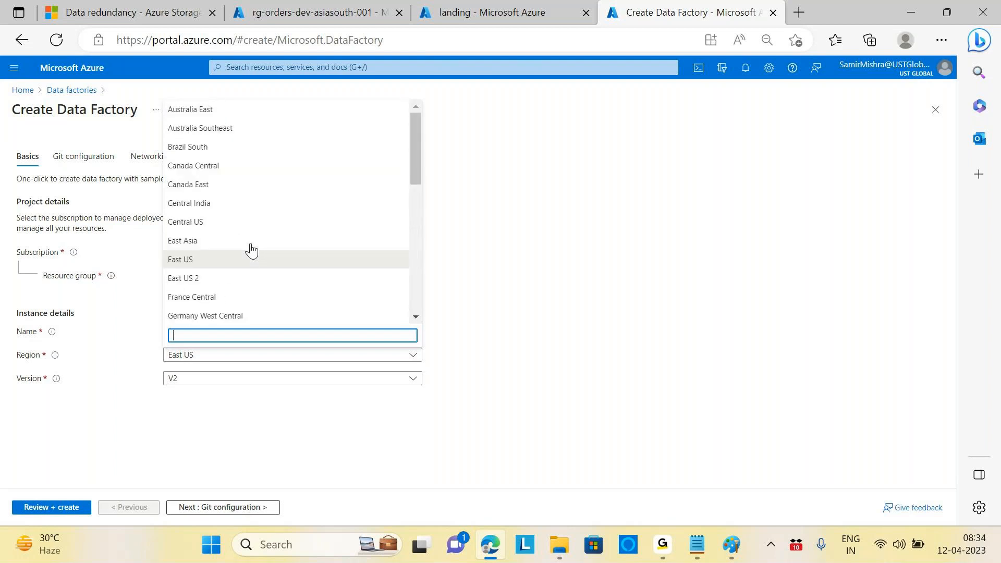
pyautogui.scroll(-9, 306, 205)
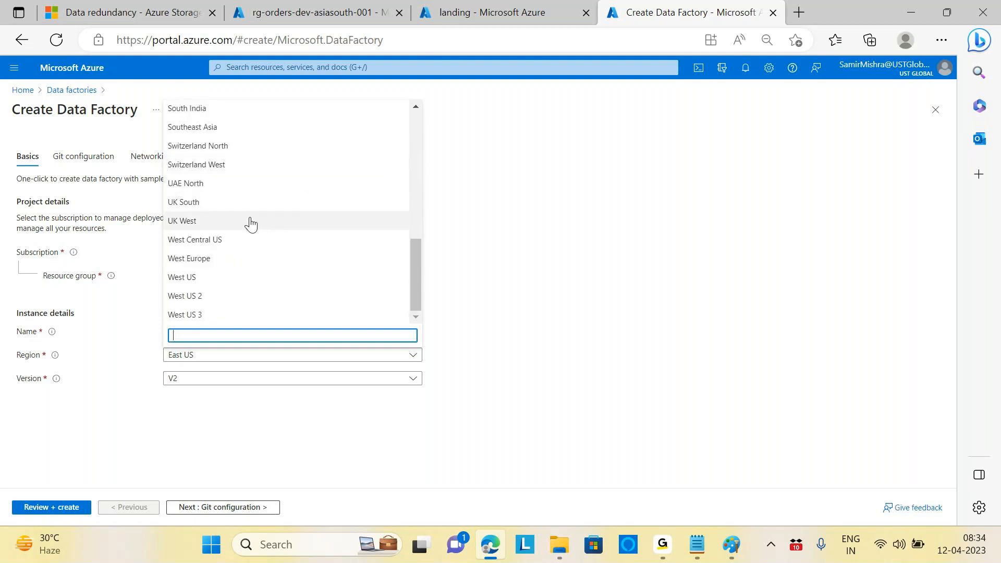
pyautogui.scroll(3, 251, 223)
pyautogui.scroll(1, 251, 223)
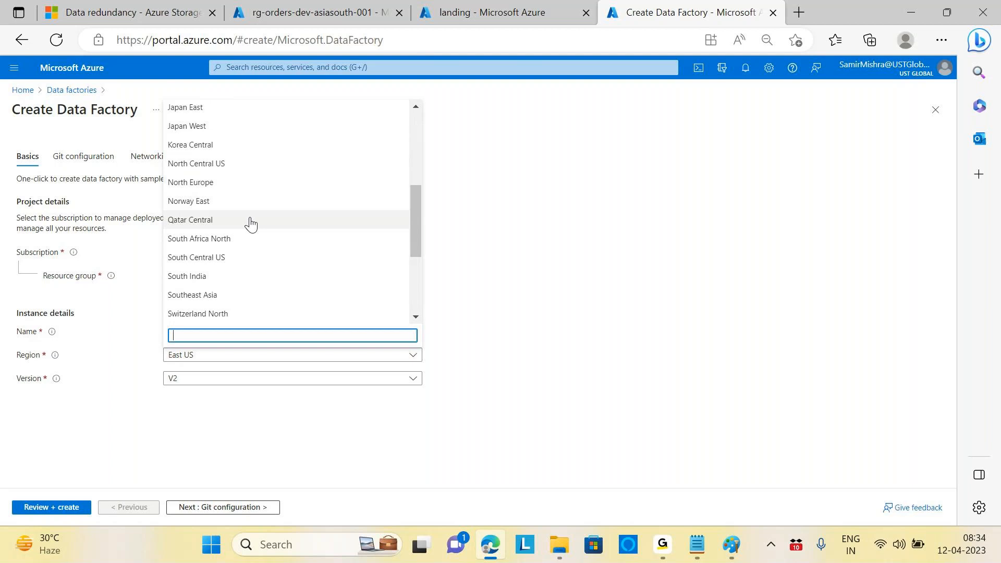
pyautogui.click(198, 280)
pyautogui.click(541, 277)
pyautogui.click(413, 379)
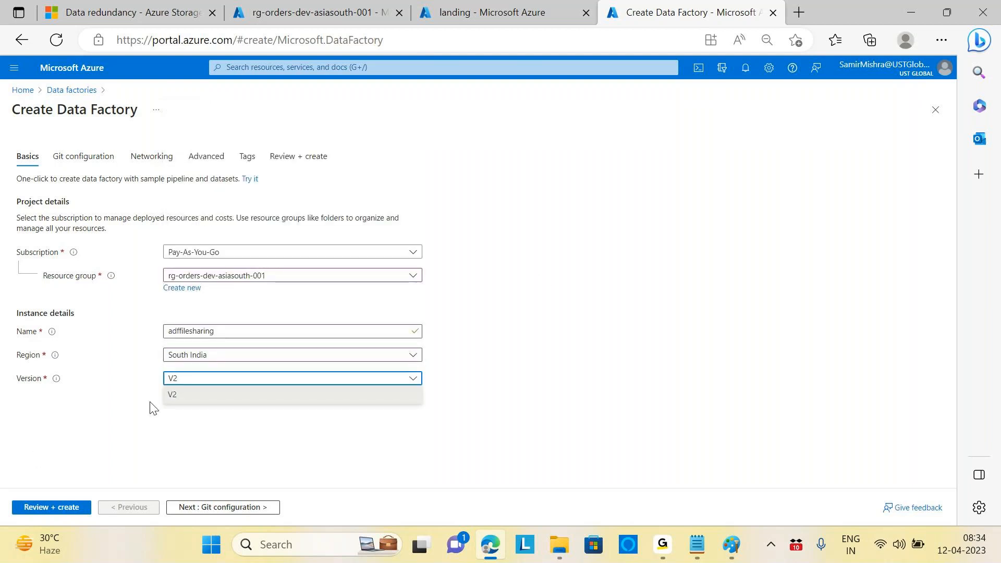
pyautogui.click(183, 397)
pyautogui.click(557, 358)
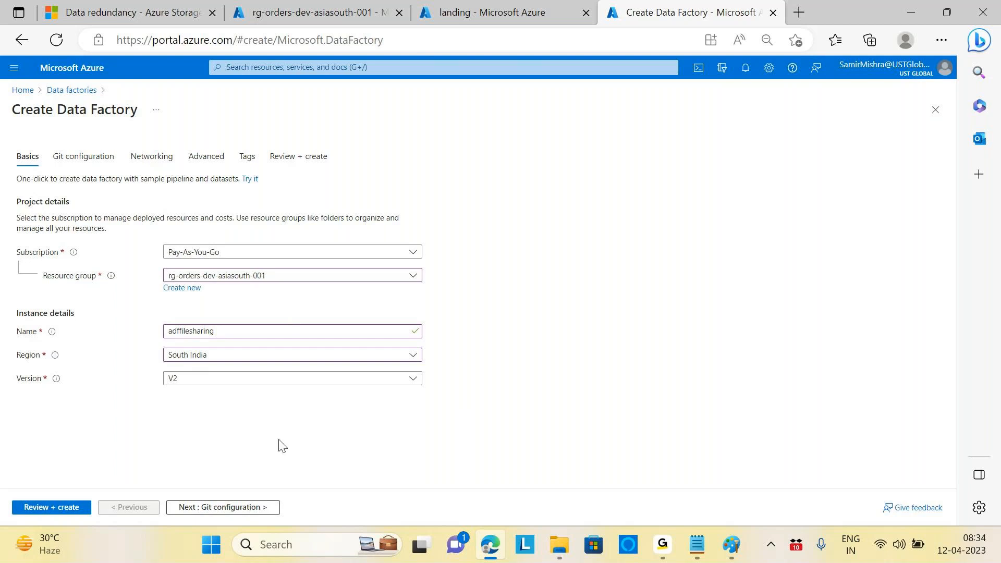
# Keep the default Git, networking, encryption and tag settings, with Git configured later and a public endpoint, and create the data factory
pyautogui.click(233, 507)
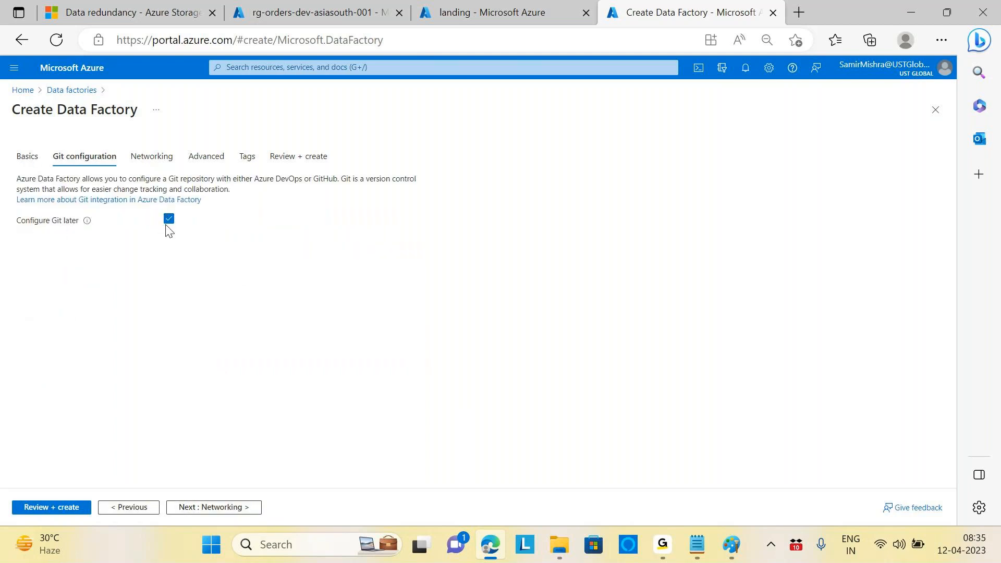
pyautogui.click(231, 510)
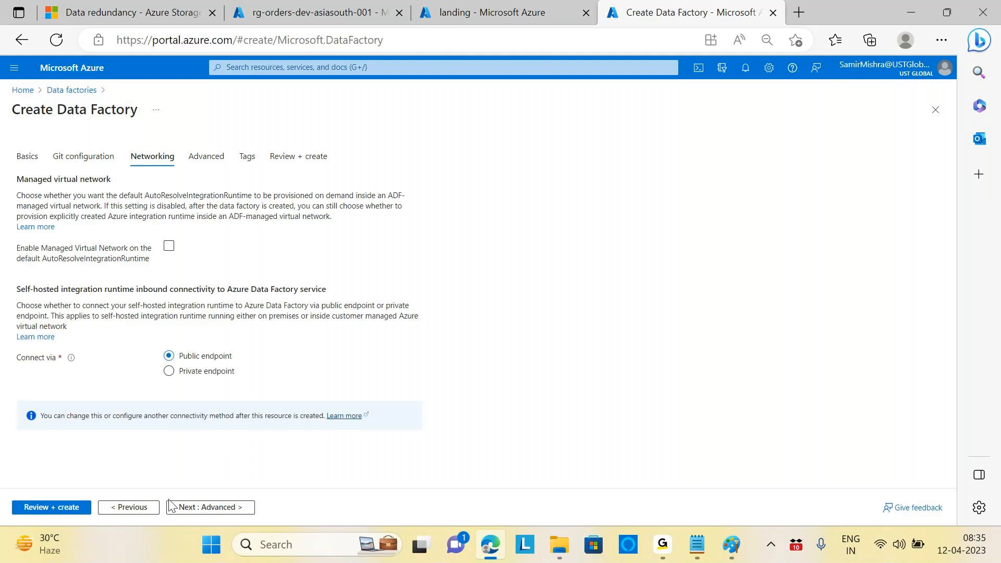
pyautogui.click(223, 508)
pyautogui.click(205, 509)
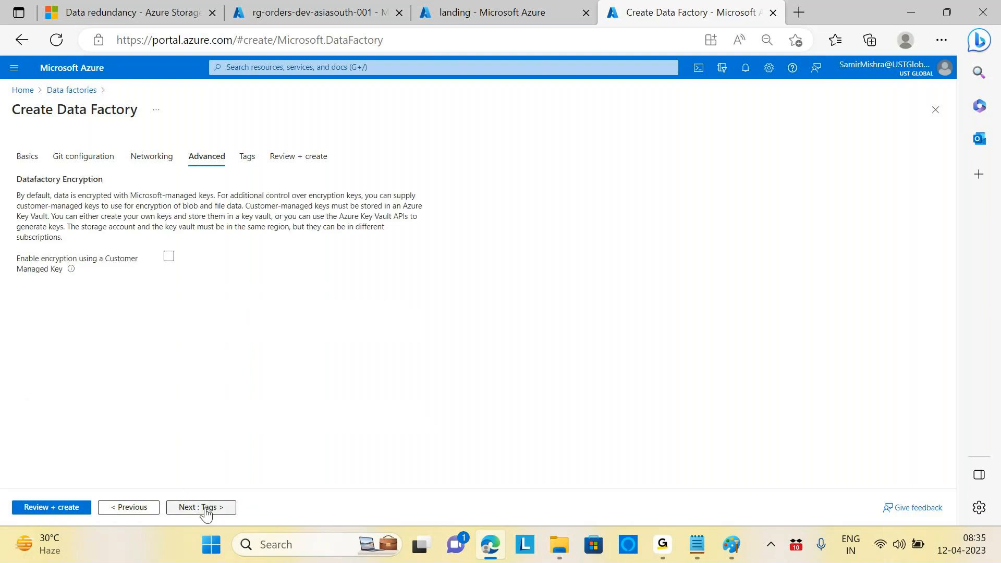
pyautogui.click(206, 508)
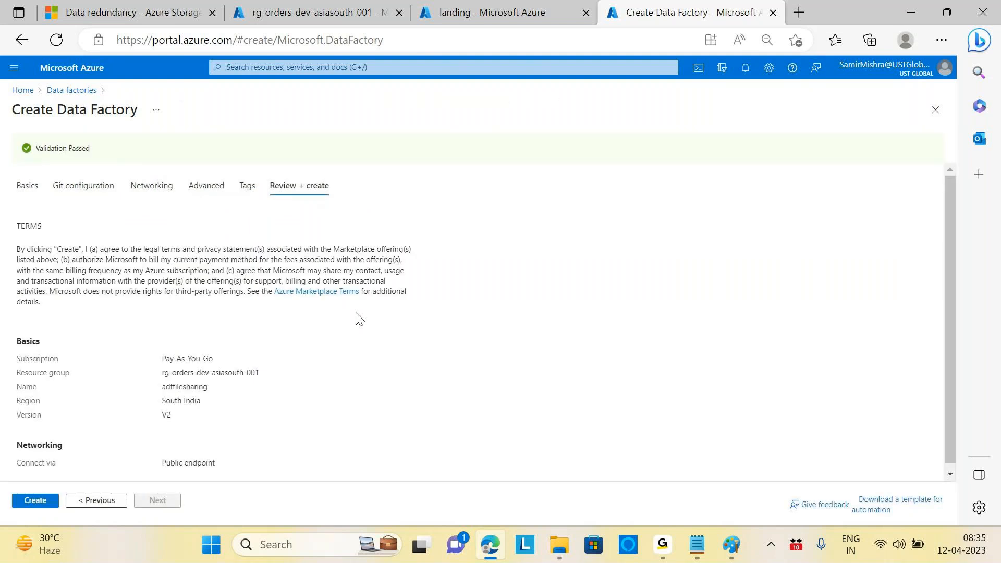
pyautogui.click(36, 502)
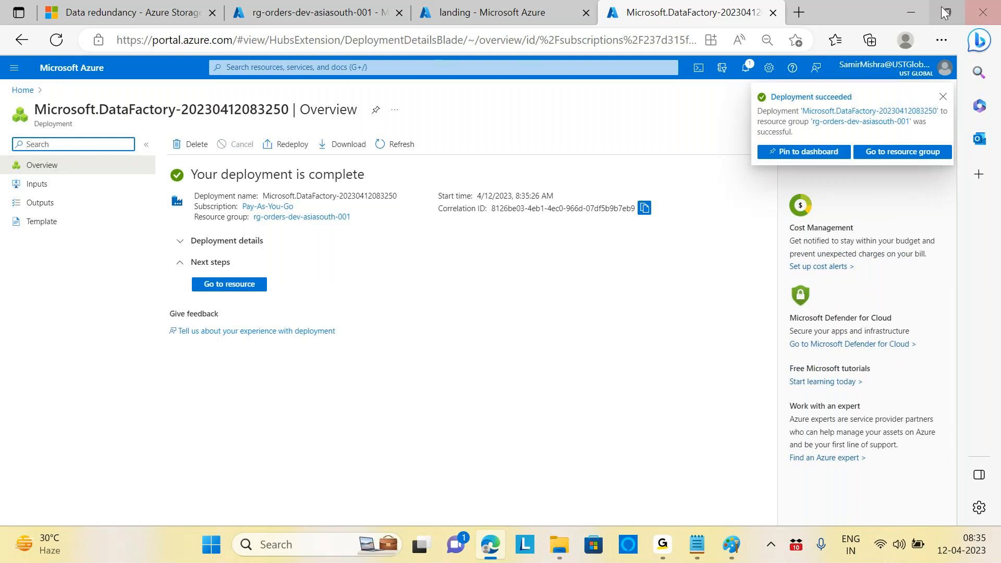
# Dismiss the deployment notification, open resource group rg-orders-dev-asiasouth-001 and refresh its resource list to check for the new data factory
pyautogui.click(944, 98)
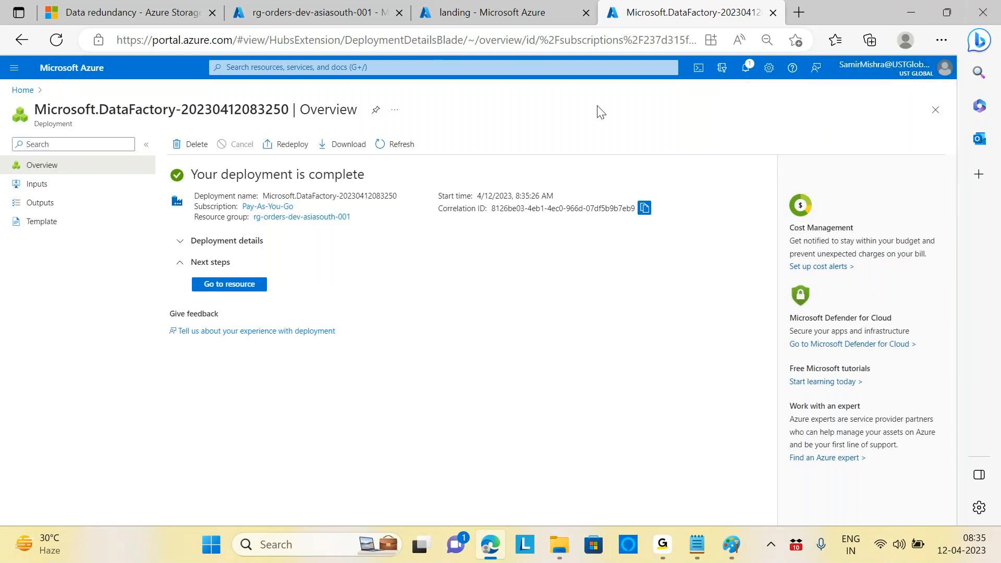
pyautogui.click(16, 72)
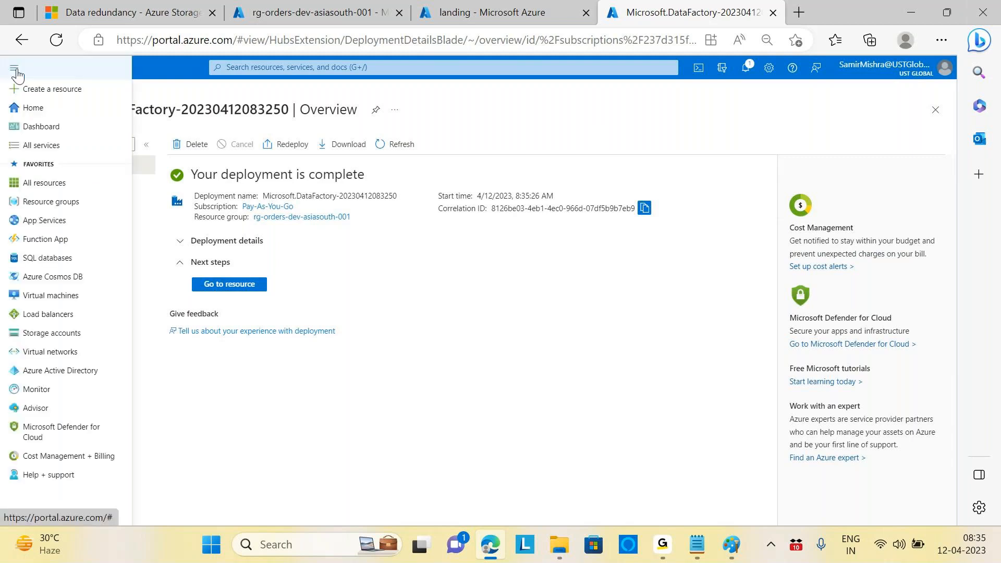
pyautogui.click(51, 201)
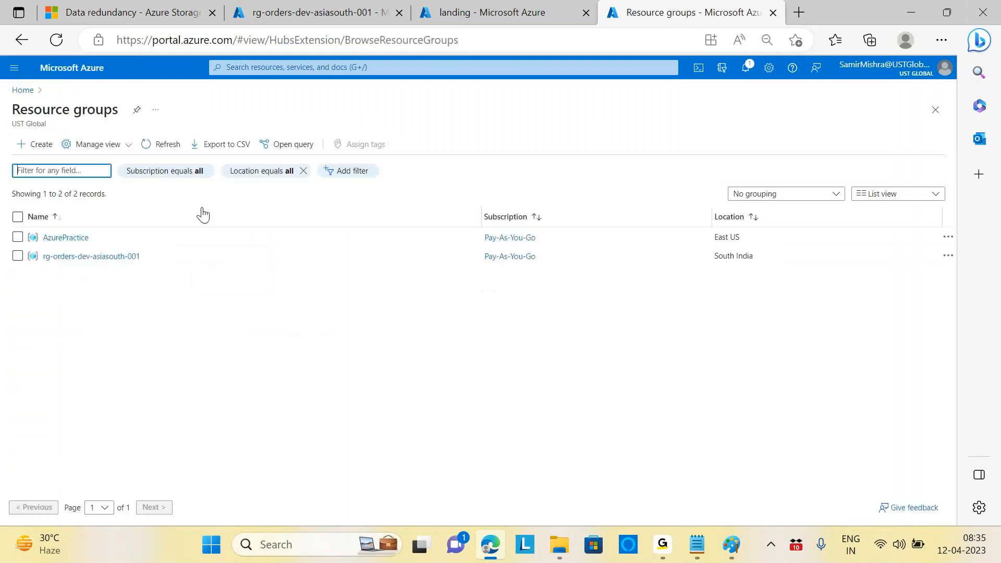
pyautogui.click(198, 256)
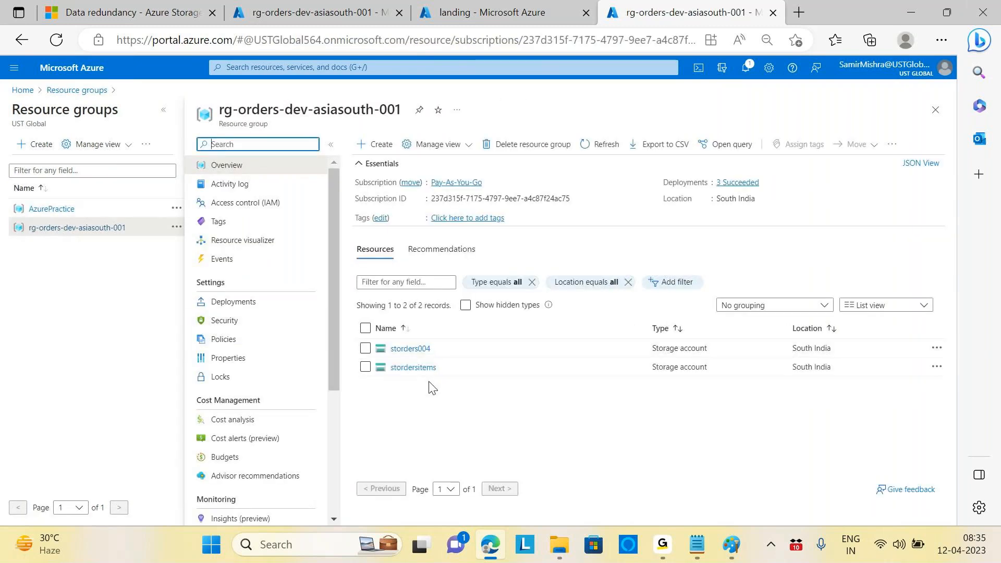
pyautogui.click(600, 145)
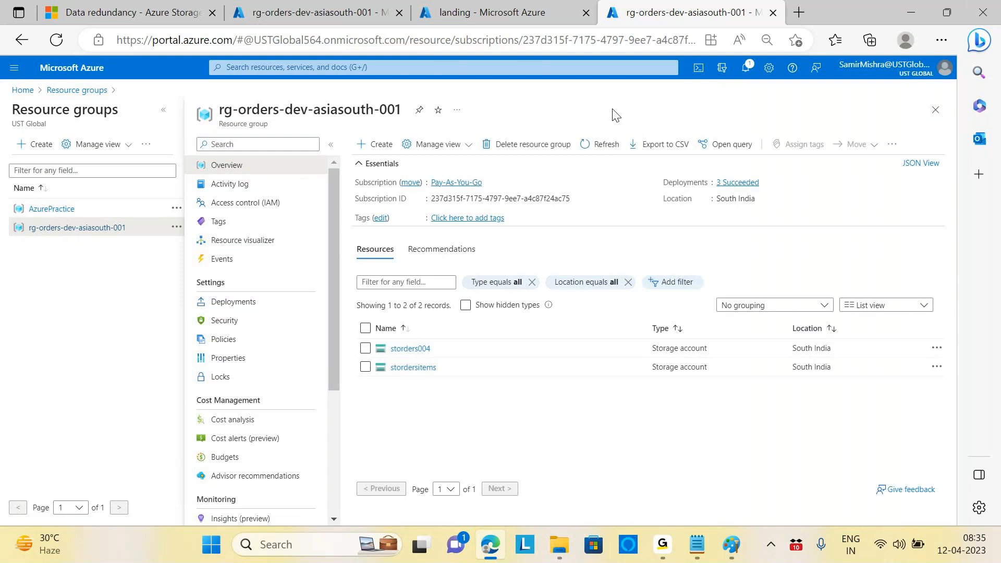
pyautogui.click(602, 145)
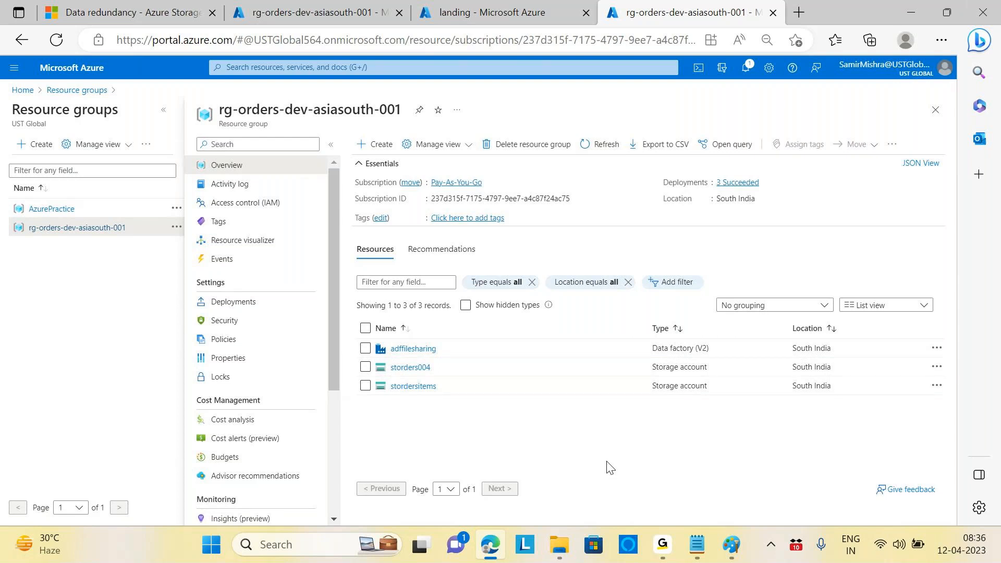
# Open the data factory adffilesharing and launch its Azure Data Factory Studio
pyautogui.click(416, 355)
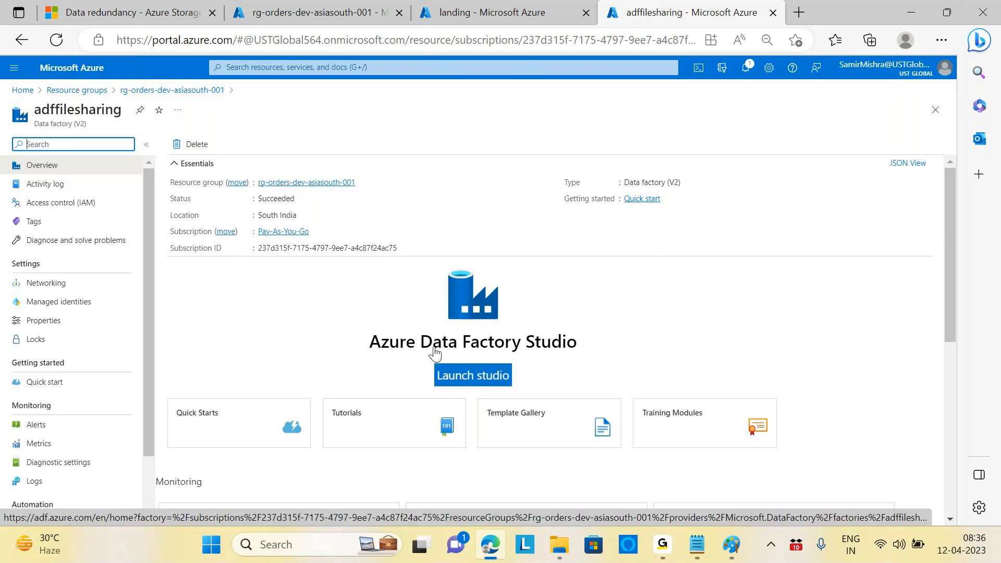
pyautogui.click(469, 383)
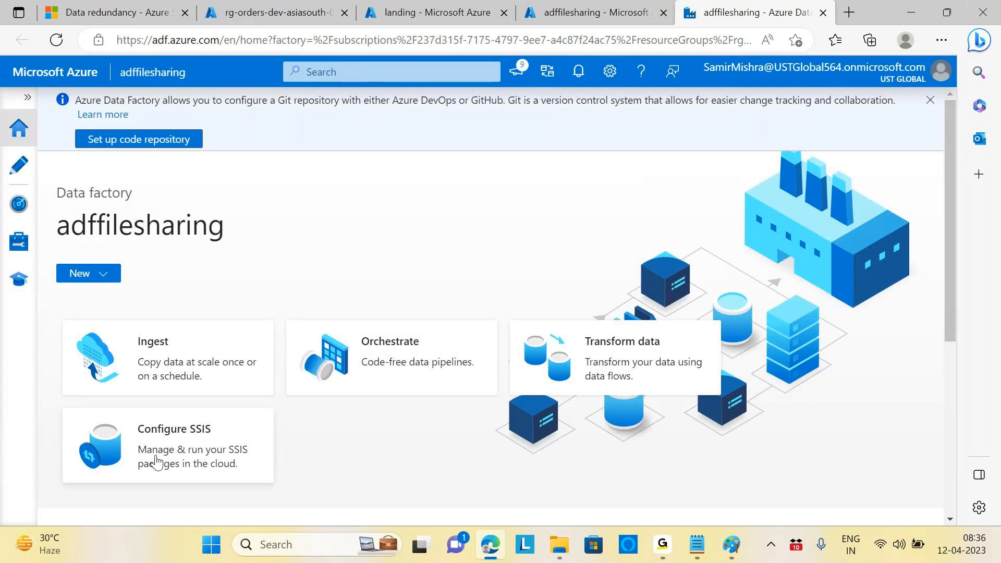
# Reduce the browser page zoom to 75% and dismiss the Git repository banner
pyautogui.click(942, 41)
pyautogui.click(807, 96)
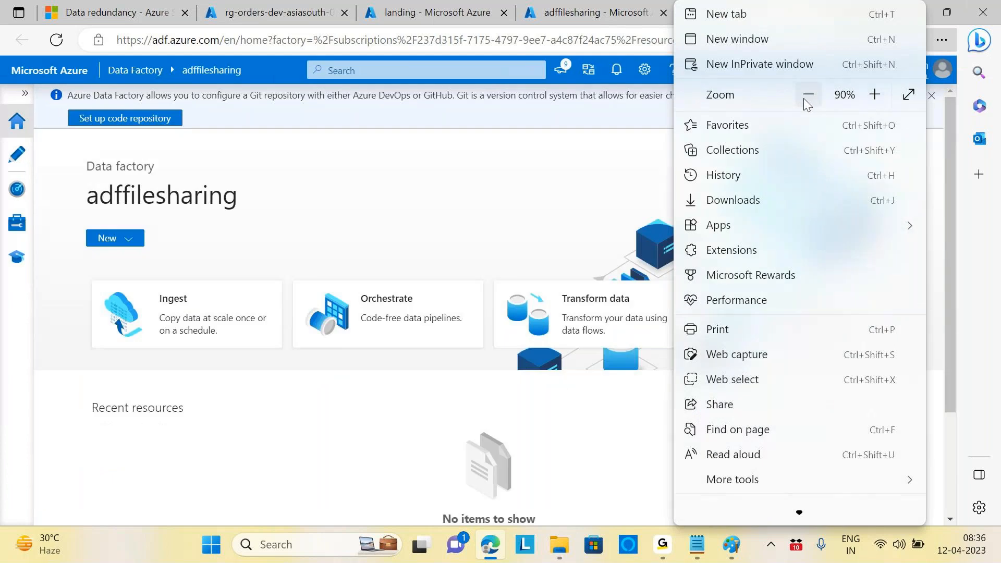
pyautogui.click(807, 96)
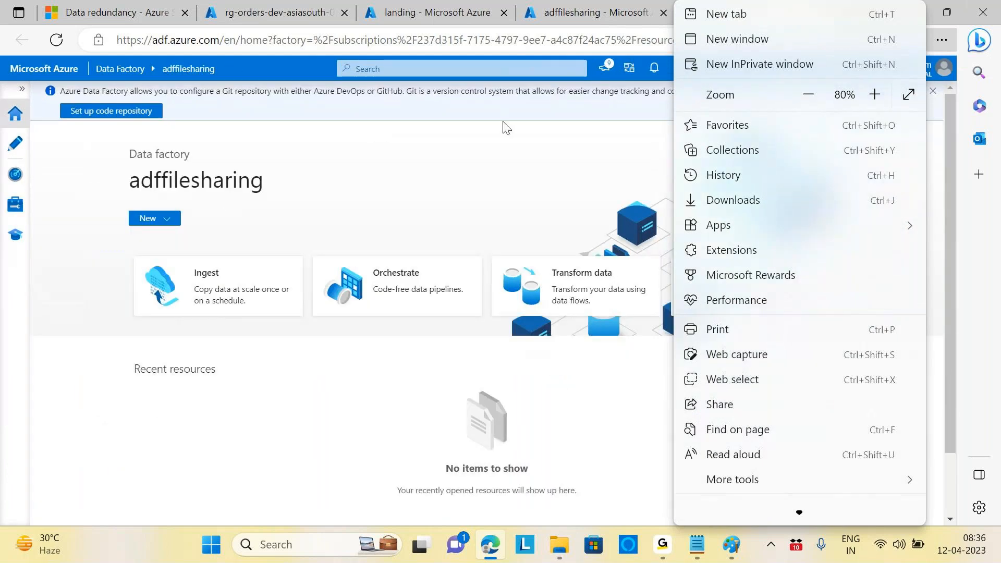
pyautogui.click(809, 96)
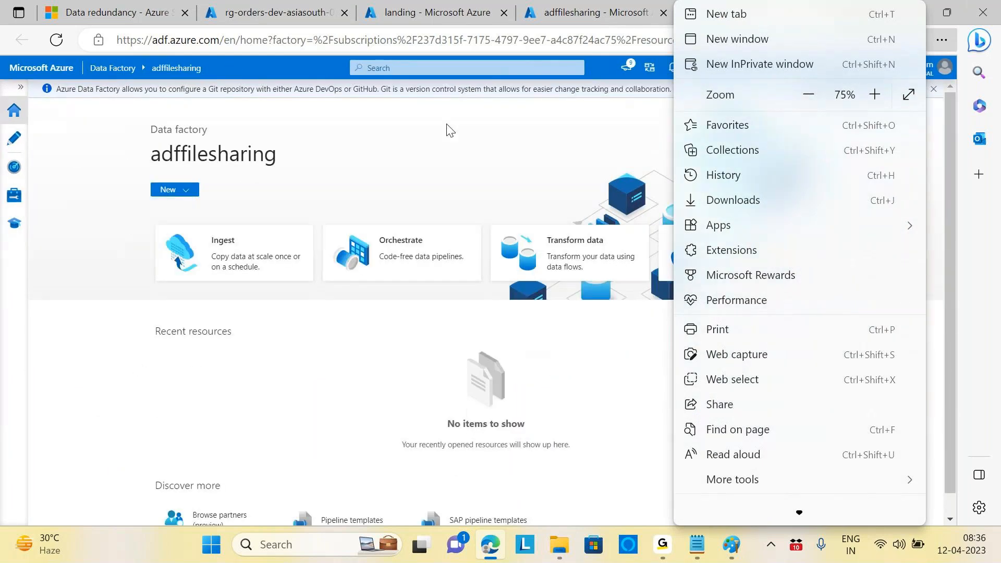
pyautogui.click(474, 138)
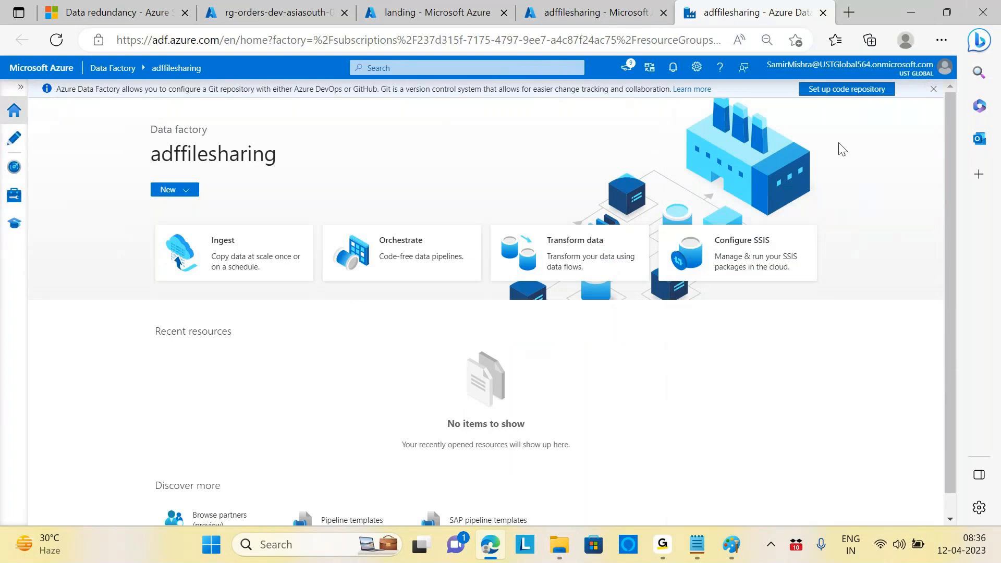
pyautogui.click(933, 90)
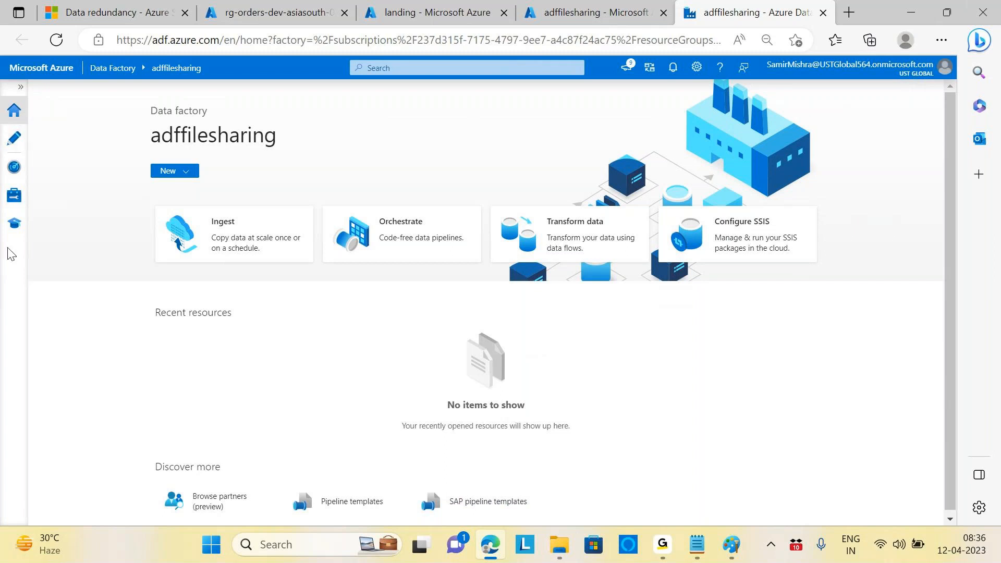
# Expand the studio's navigation and look through the Author, Monitor and Manage areas, finishing on the linked services page
pyautogui.click(19, 89)
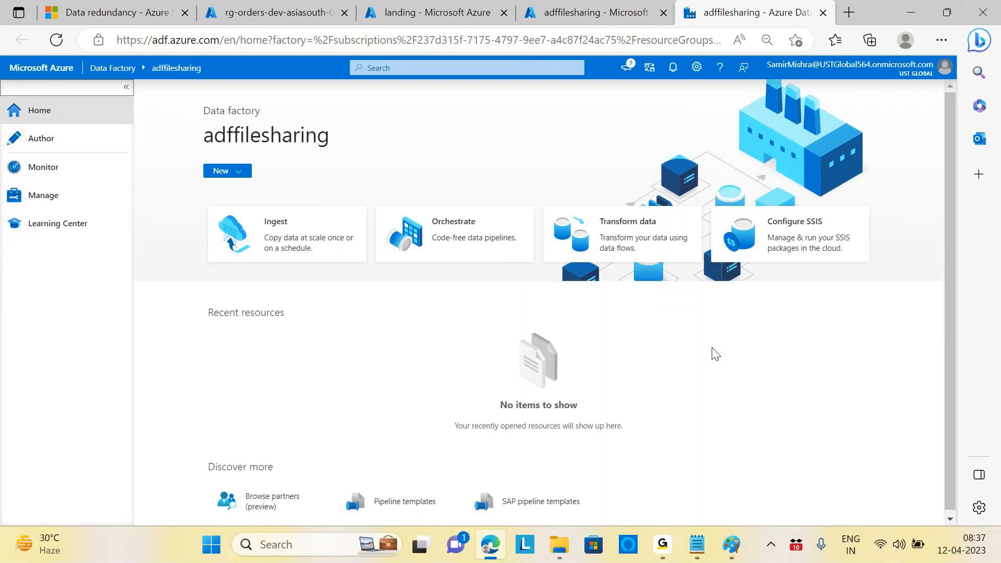
pyautogui.click(38, 140)
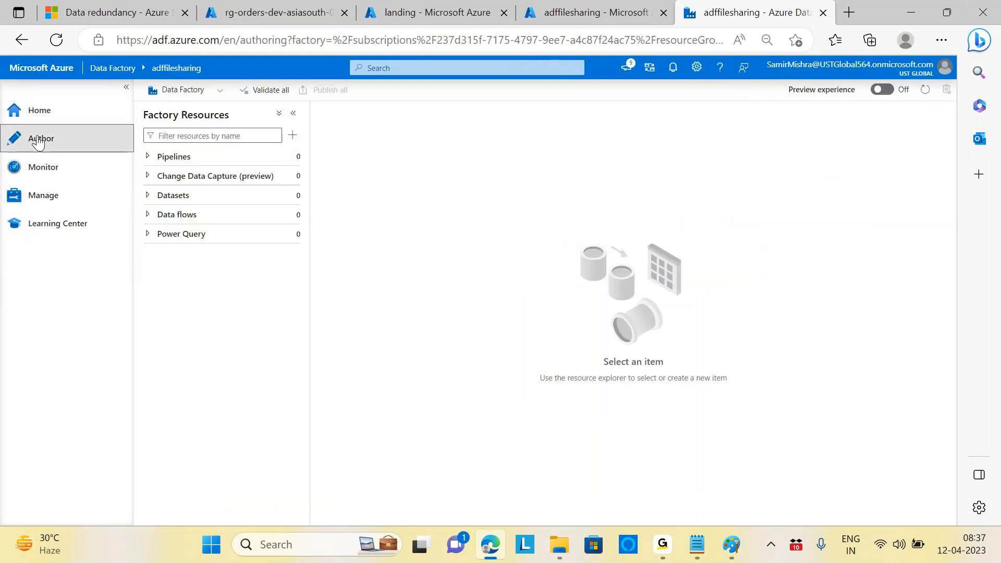
pyautogui.click(43, 173)
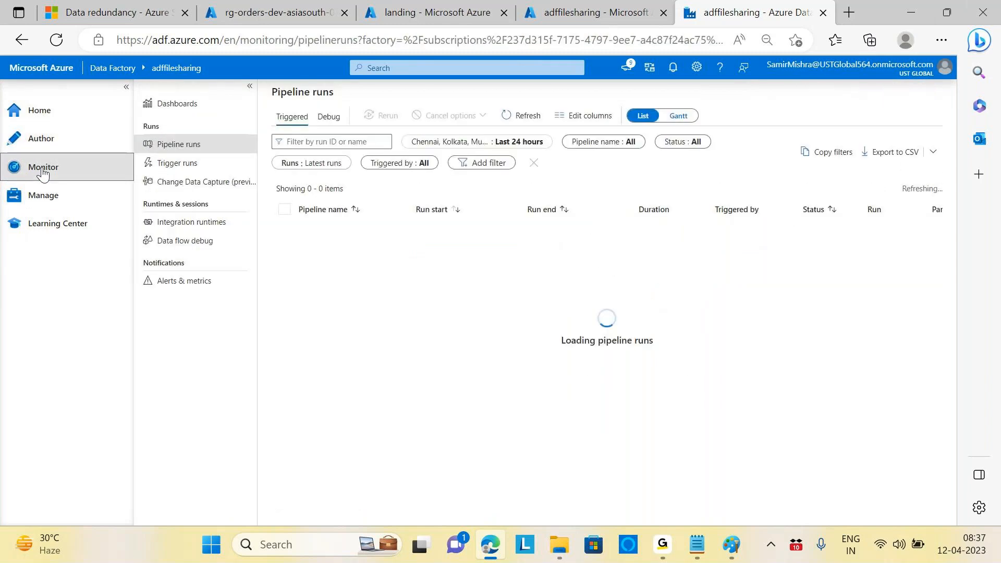
pyautogui.click(52, 203)
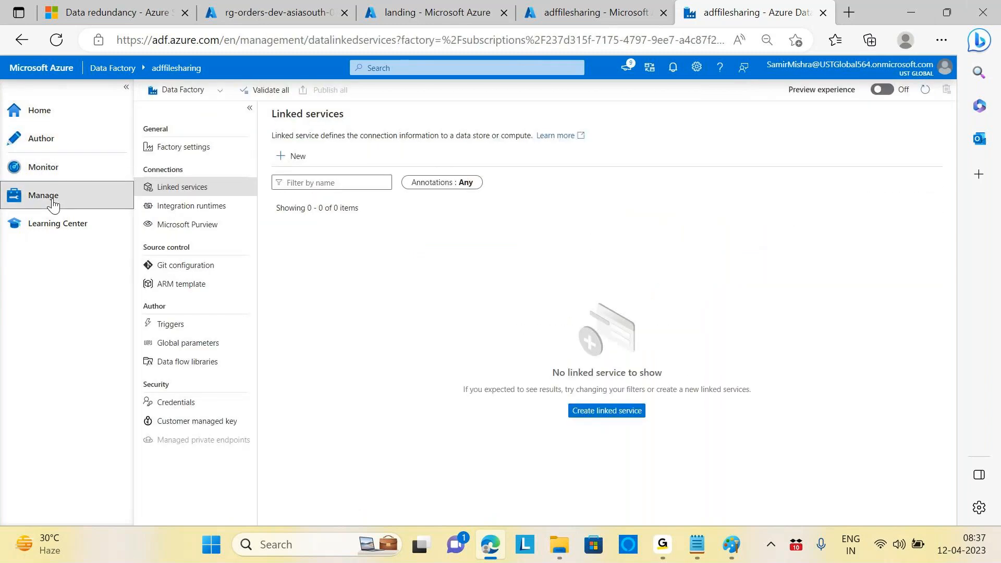
pyautogui.click(46, 144)
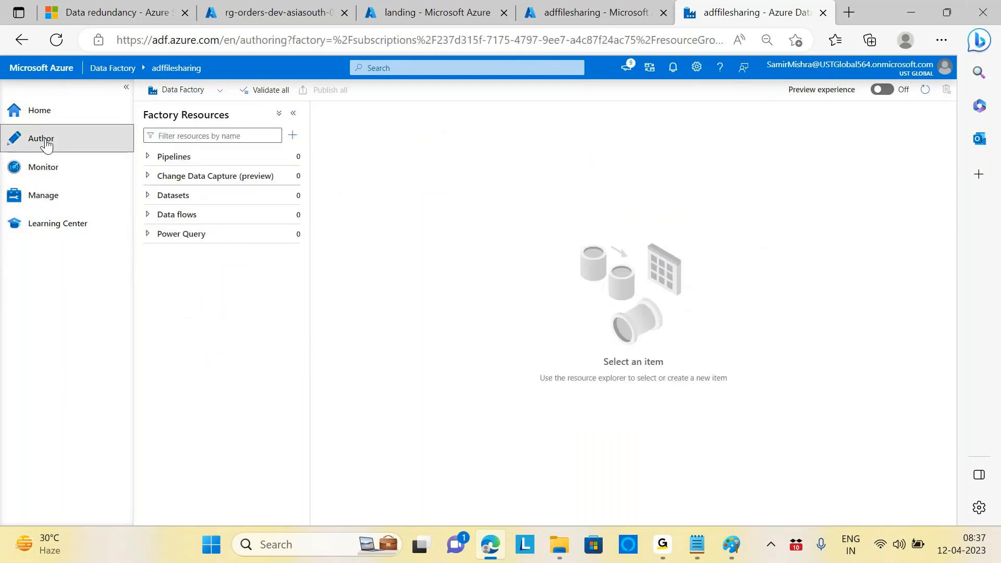
pyautogui.click(49, 174)
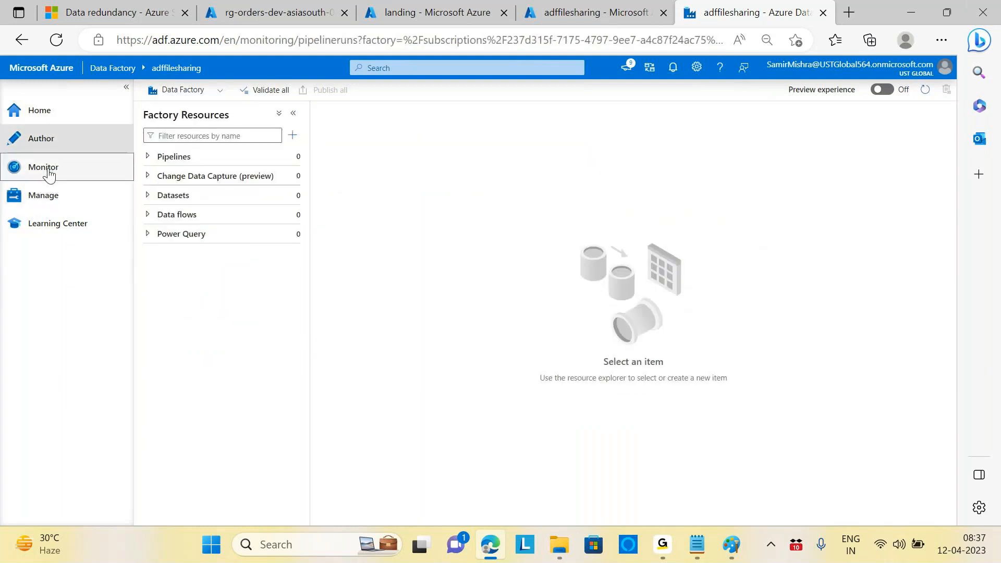
pyautogui.click(46, 197)
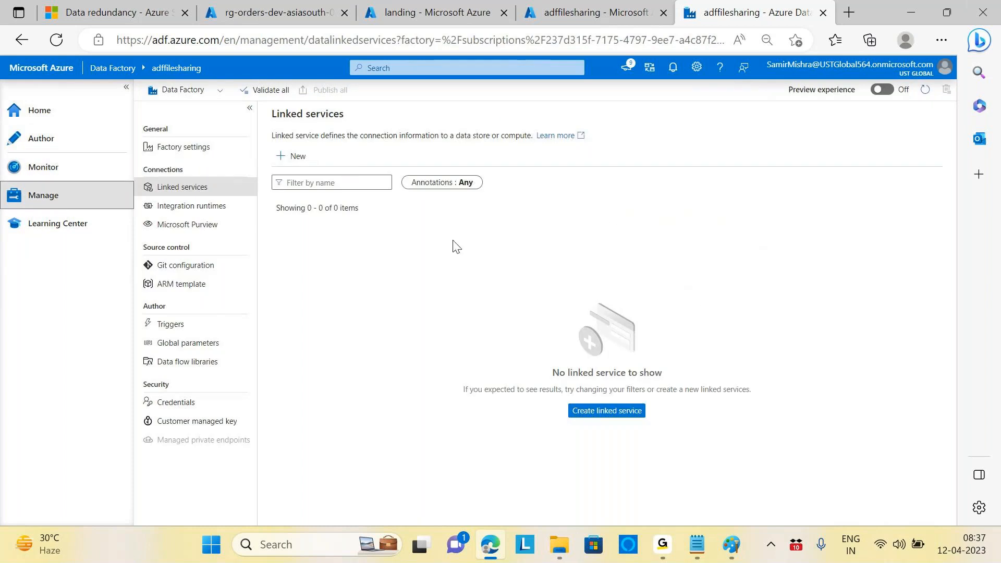
# Review the files in the landing container and the storage accounts in resource group rg-orders-dev-asiasouth-001
pyautogui.click(412, 13)
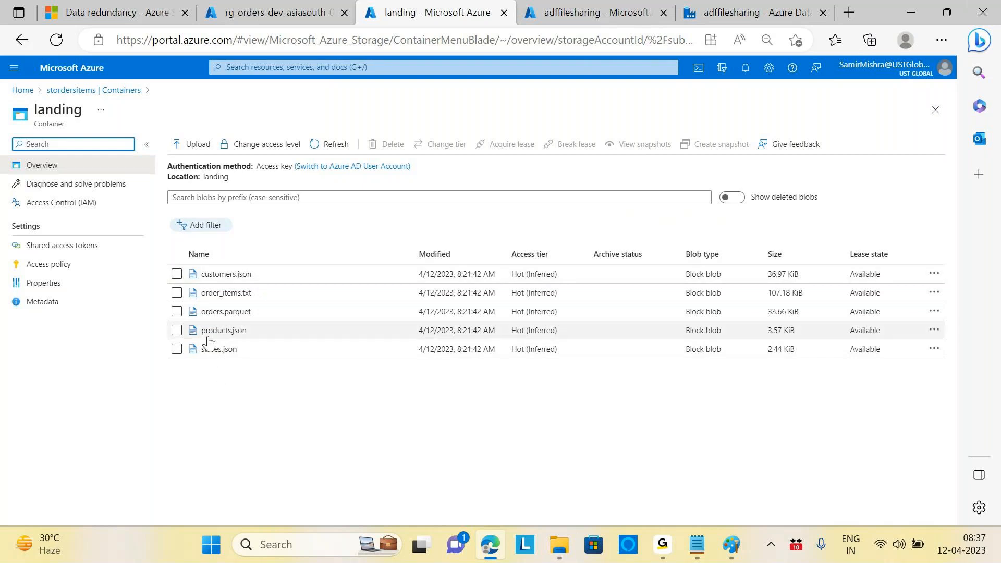
pyautogui.click(570, 14)
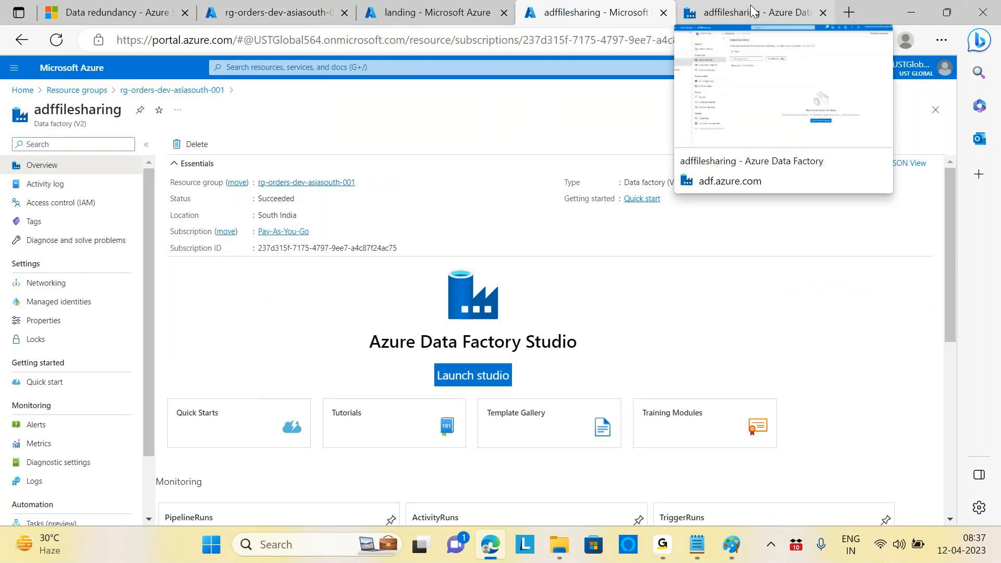
pyautogui.click(441, 7)
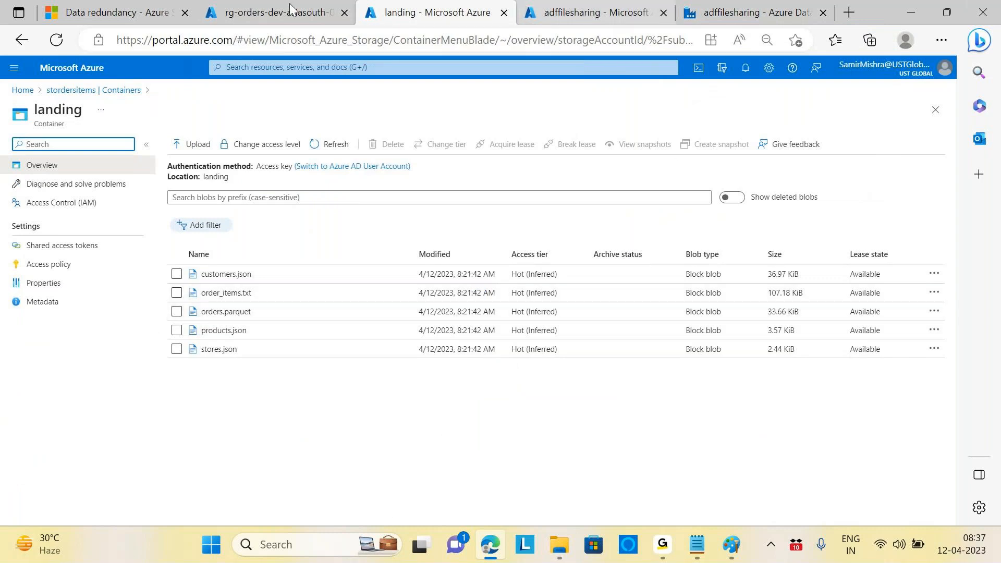
pyautogui.click(269, 12)
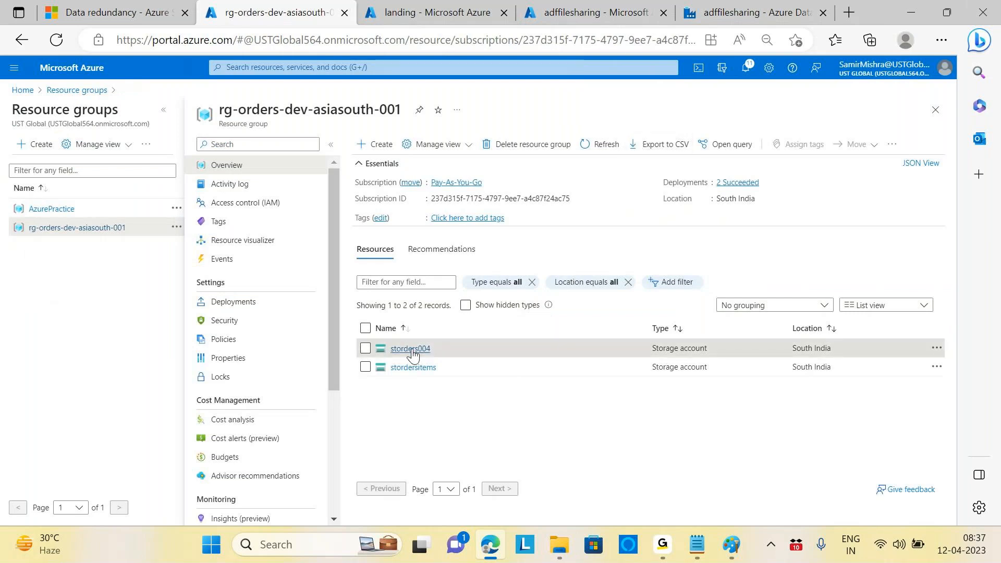
pyautogui.click(462, 11)
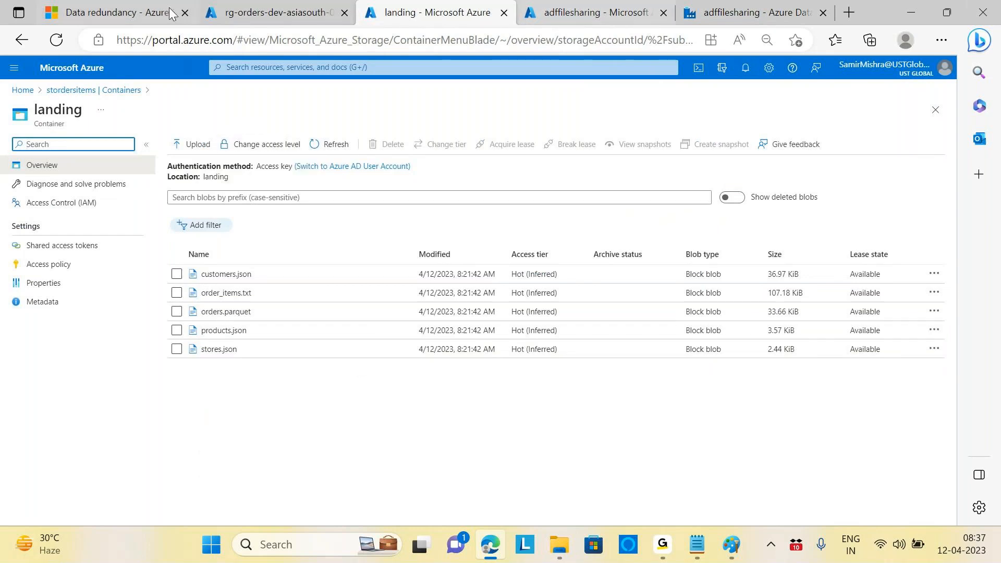
# Open storage account storders004 from the resource group in a new tab and go to its raw container
pyautogui.click(271, 12)
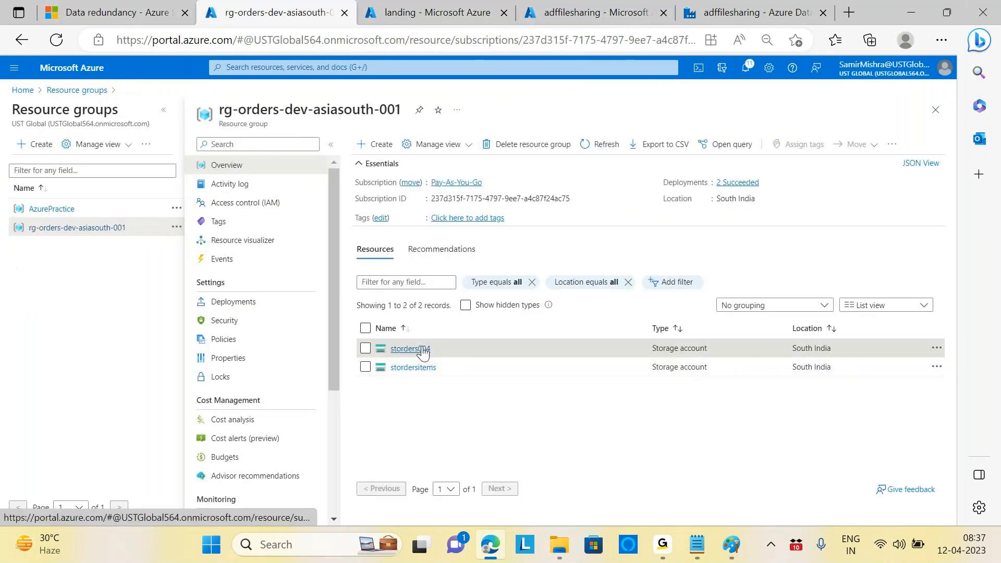
pyautogui.rightClick(417, 349)
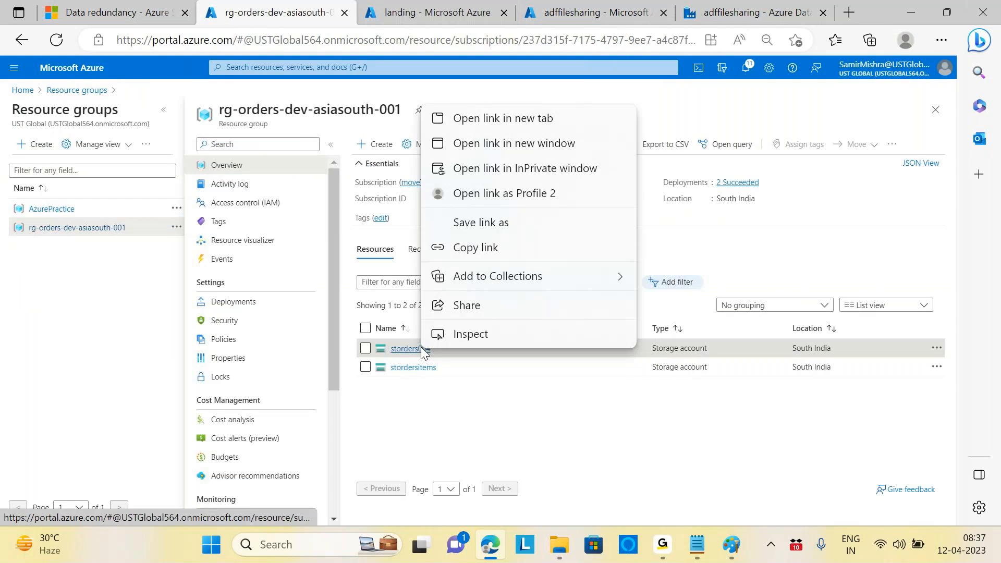
pyautogui.click(512, 118)
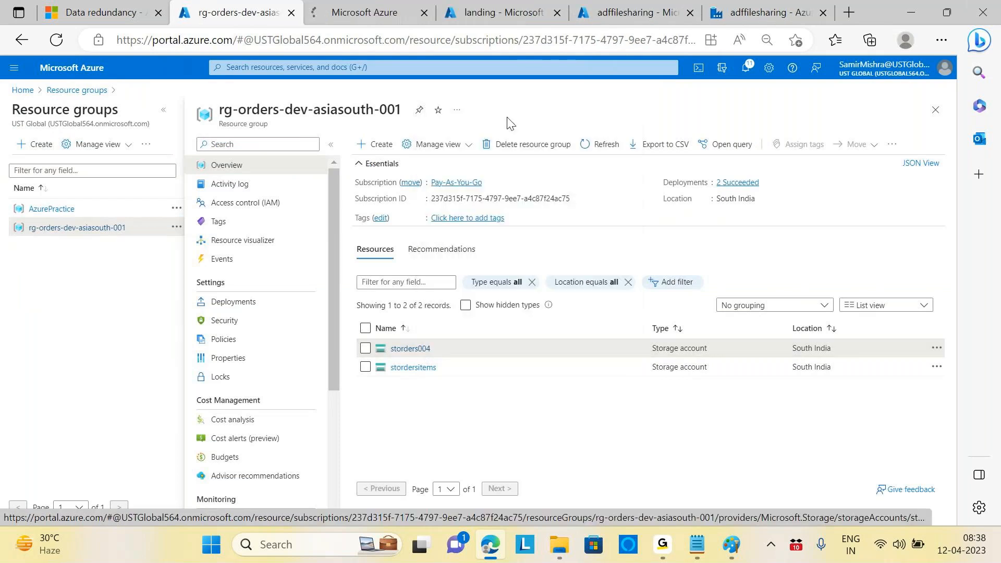
pyautogui.click(348, 14)
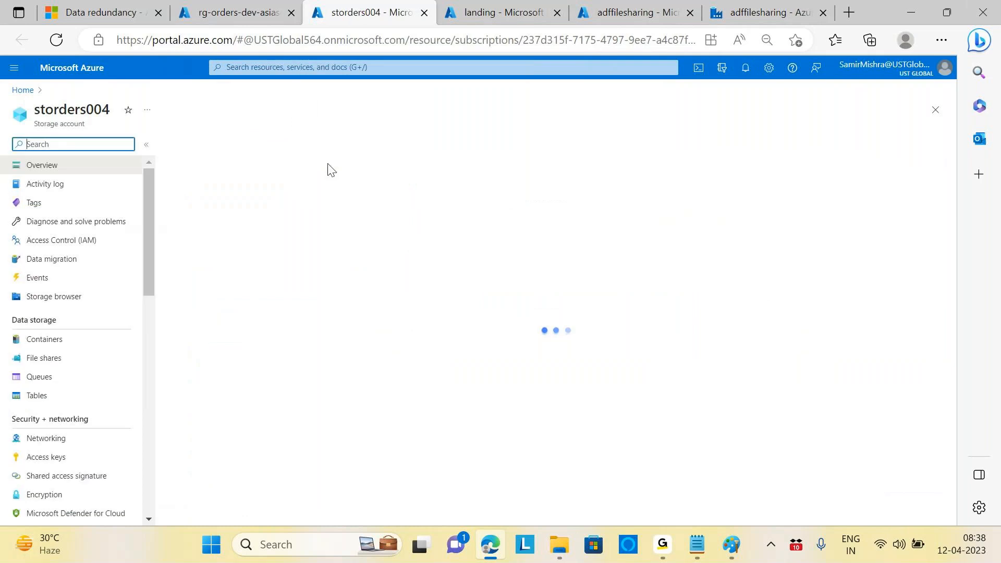
pyautogui.click(57, 341)
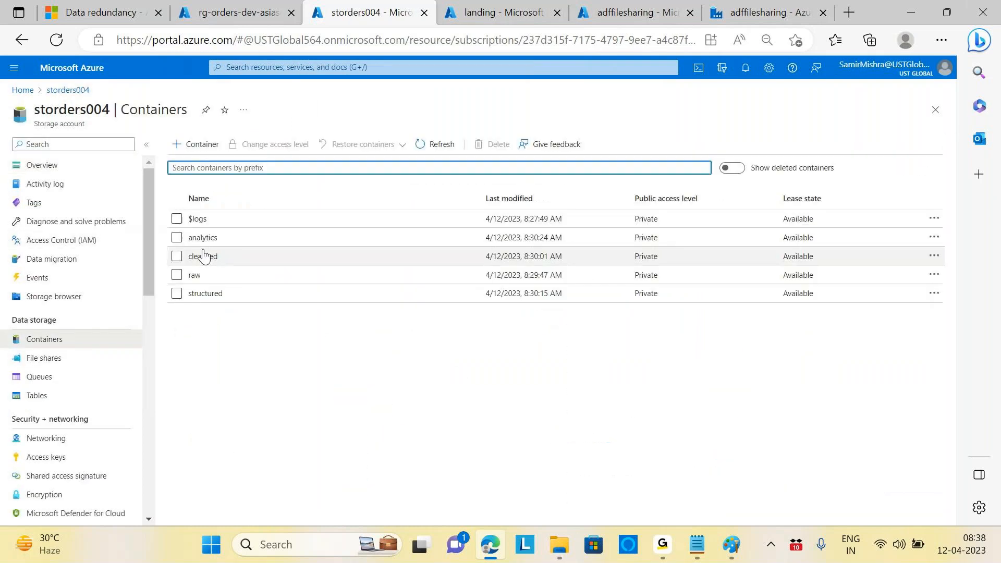
pyautogui.click(194, 277)
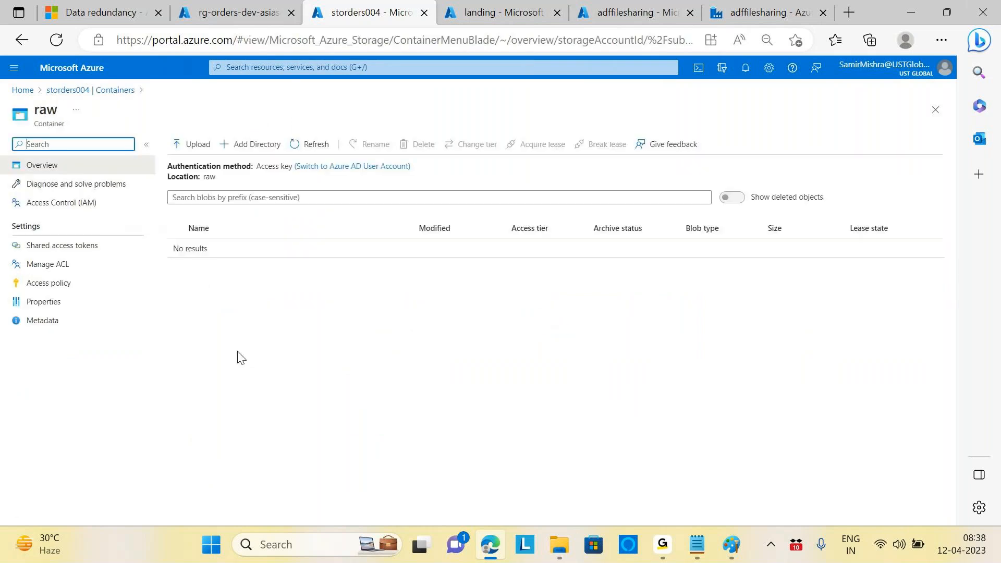
# Compare the source landing container with the destination raw container, then return to the data factory's linked services page
pyautogui.click(499, 14)
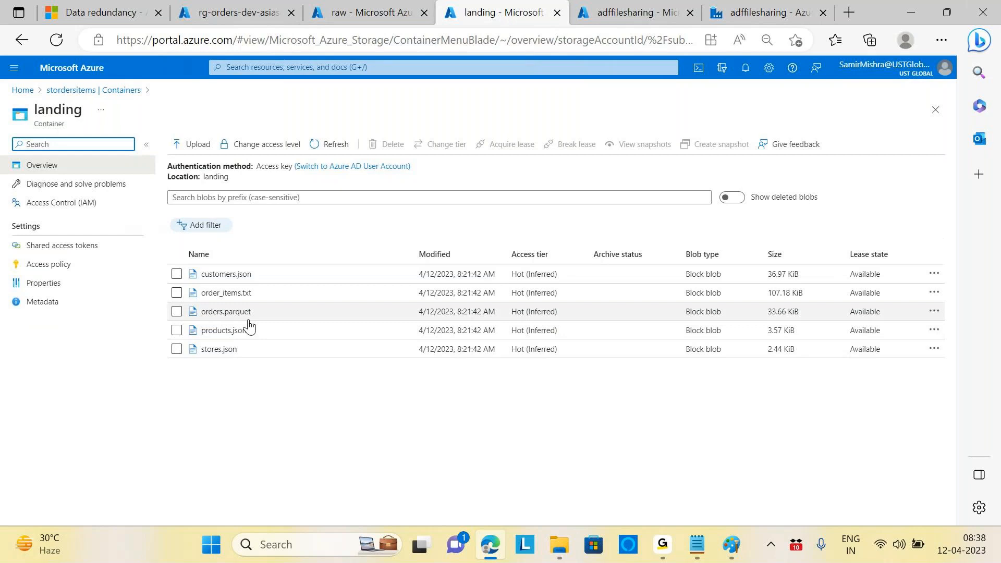
pyautogui.click(360, 12)
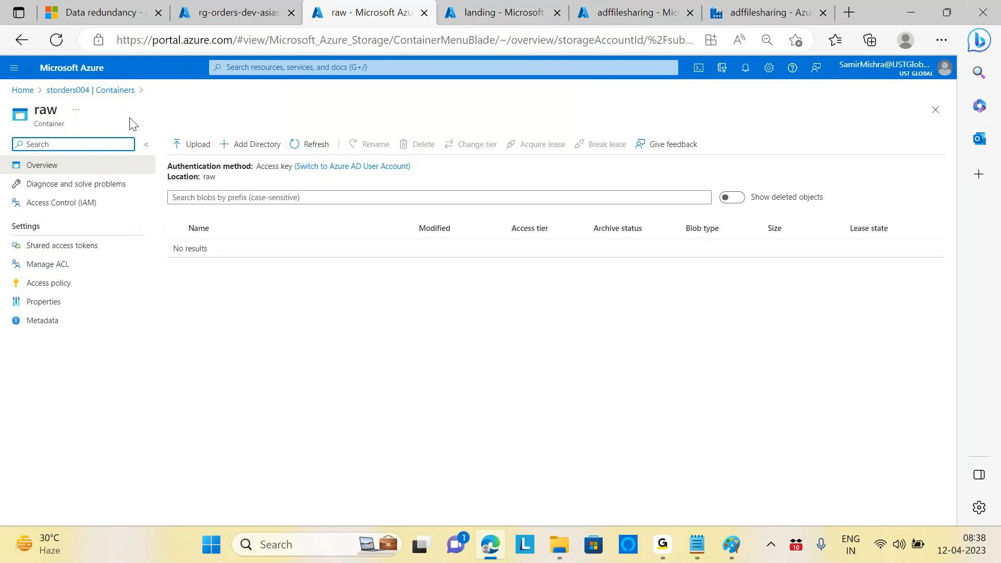
pyautogui.click(746, 10)
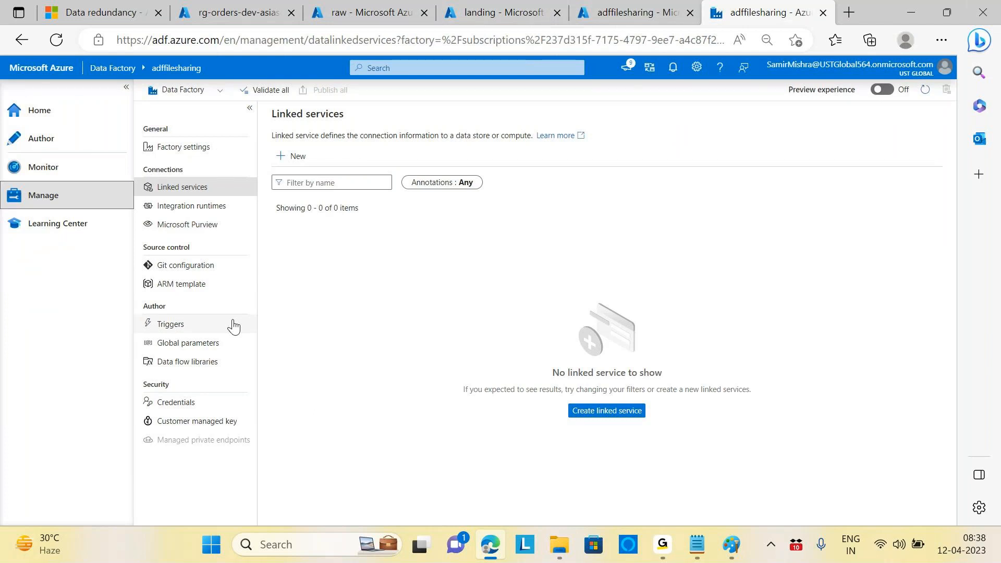
pyautogui.click(378, 16)
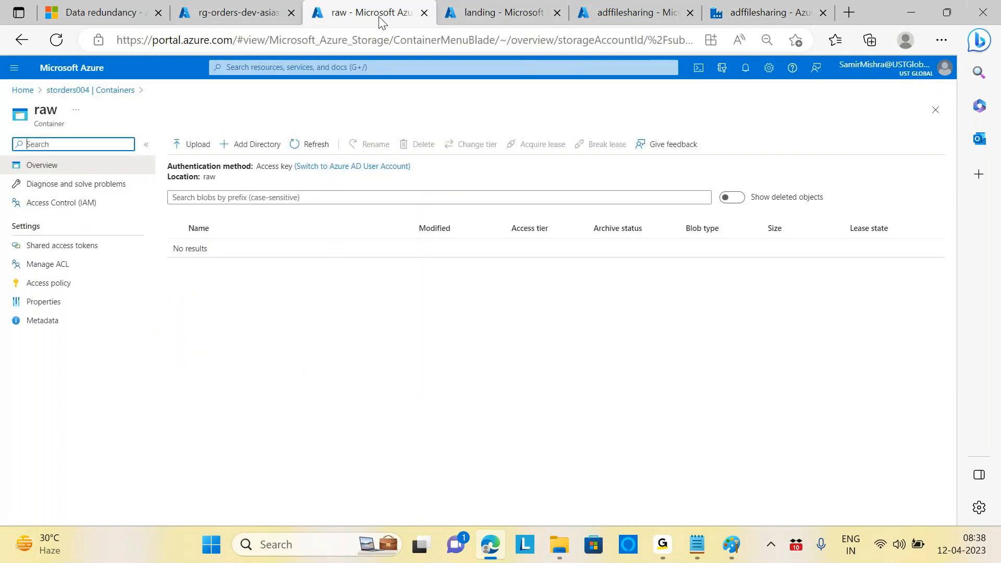
pyautogui.click(475, 15)
pyautogui.click(341, 16)
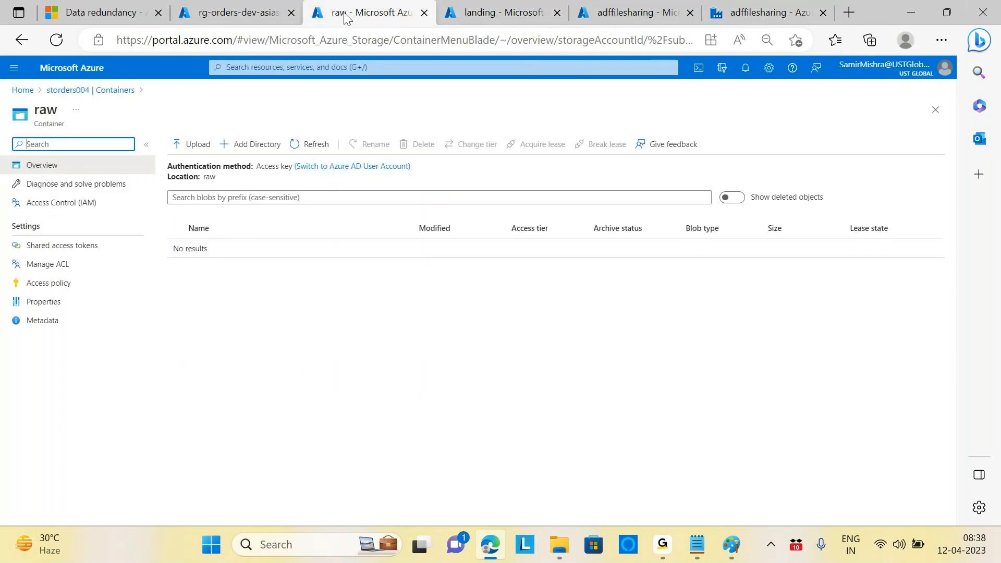
pyautogui.click(490, 17)
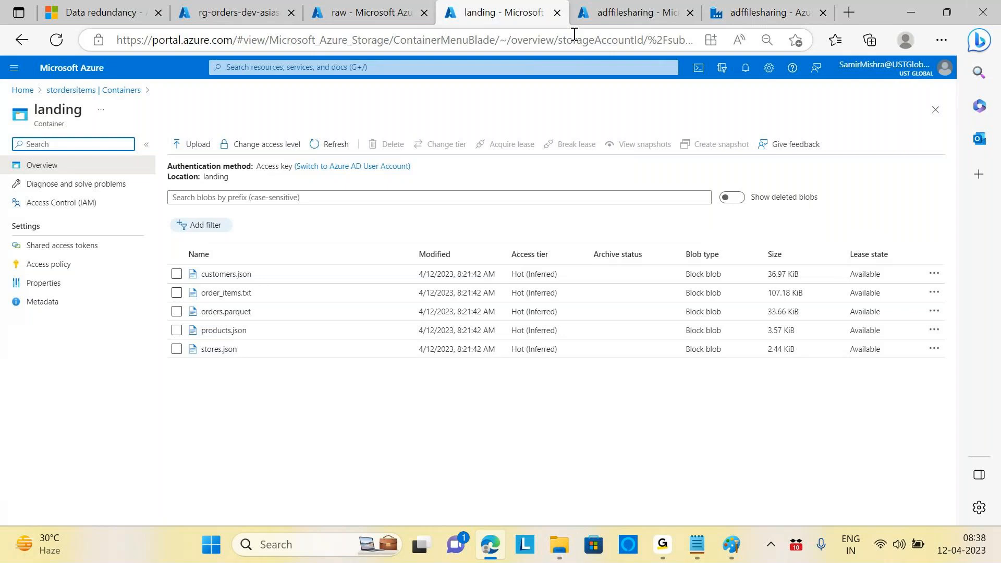
pyautogui.click(750, 14)
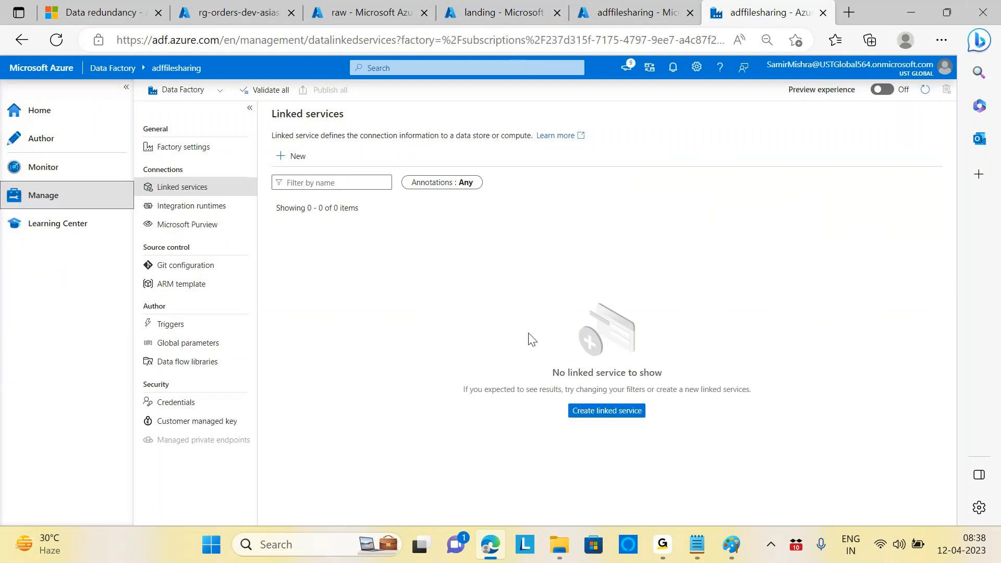
# Switch to Notepad, clear the existing note and write "Source Linked Service"
pyautogui.click(700, 550)
pyautogui.moveTo(271, 314); pyautogui.dragTo(184, 140)
pyautogui.press('BackSpace')
pyautogui.write('L')
pyautogui.press('BackSpace')
pyautogui.write('So')
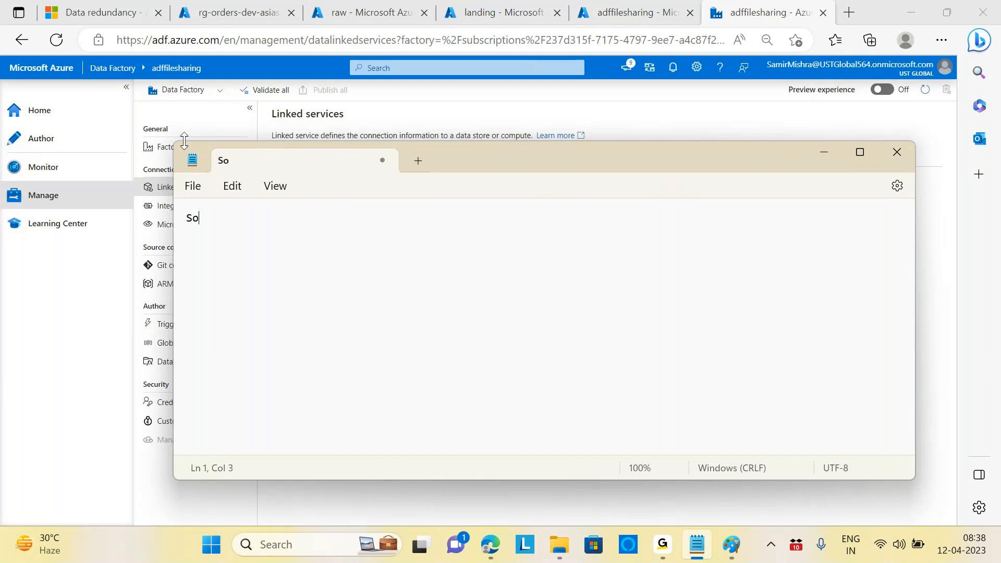
pyautogui.write('urce Linked Service')
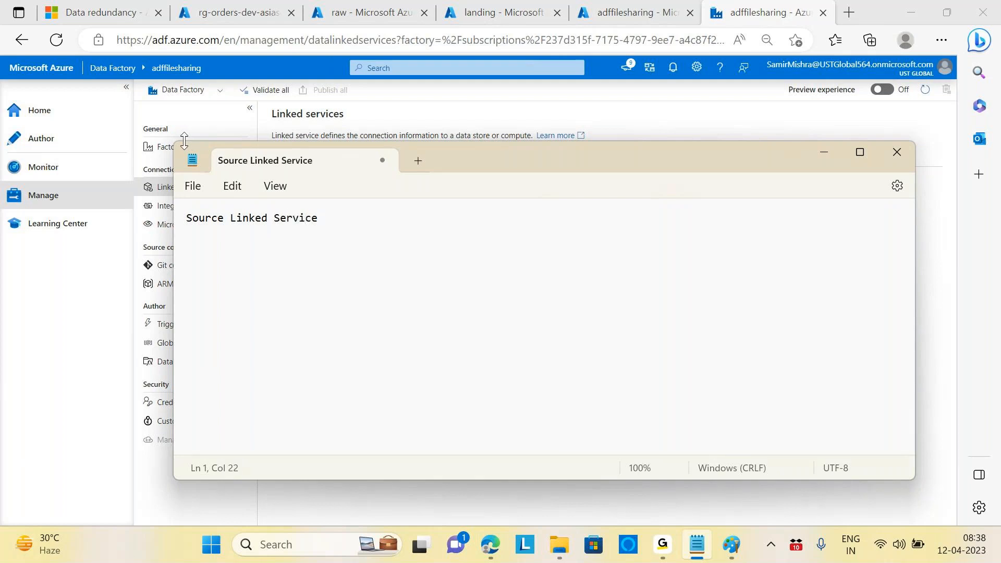
# Extend the note's first line with "-> Source Dataset" after "Source Linked Service"
pyautogui.write(' -')
pyautogui.write('> Daats')
pyautogui.press('BackSpace')
pyautogui.press('BackSpace')
pyautogui.press('BackSpace')
pyautogui.write('taset')
pyautogui.press('BackSpace')
pyautogui.press('BackSpace')
pyautogui.press('BackSpace')
pyautogui.press('BackSpace')
pyautogui.press('BackSpace')
pyautogui.press('BackSpace')
pyautogui.press('BackSpace')
pyautogui.write('Sourc')
pyautogui.press('BackSpace')
pyautogui.write('ce Data')
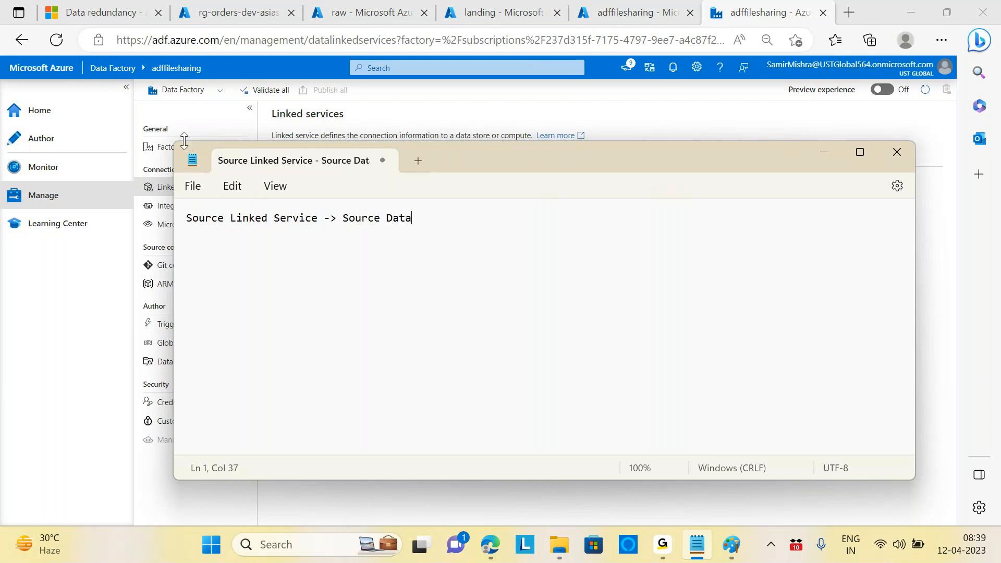
pyautogui.write('set')
# Several lines below the source entry, write "Target Linked Service -> Target Dataset"
pyautogui.press('Return')
pyautogui.press('Return')
pyautogui.press('Return')
pyautogui.press('Return')
pyautogui.press('Return')
pyautogui.press('Return')
pyautogui.press('Return')
pyautogui.write('Target Li')
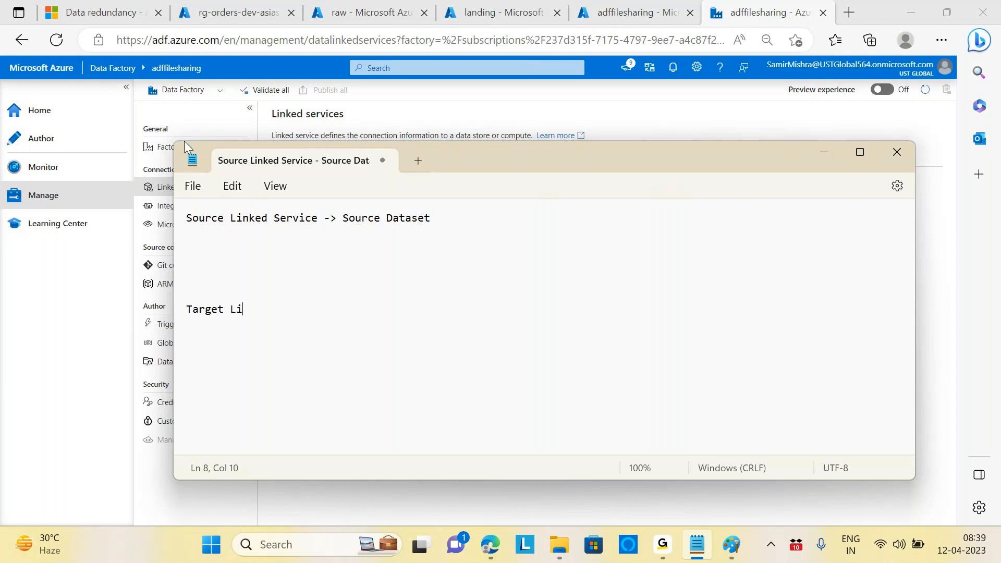
pyautogui.write('nked Service  -> Tra')
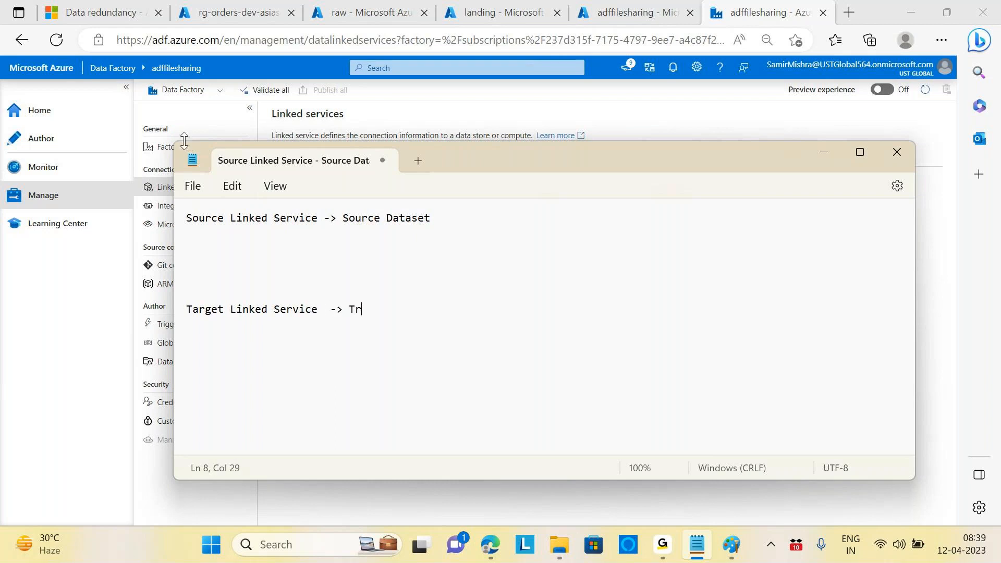
pyautogui.press('BackSpace')
pyautogui.press('BackSpace')
pyautogui.write('arget Dta')
pyautogui.write('s')
pyautogui.press('BackSpace')
pyautogui.press('BackSpace')
pyautogui.press('BackSpace')
pyautogui.write('ataset')
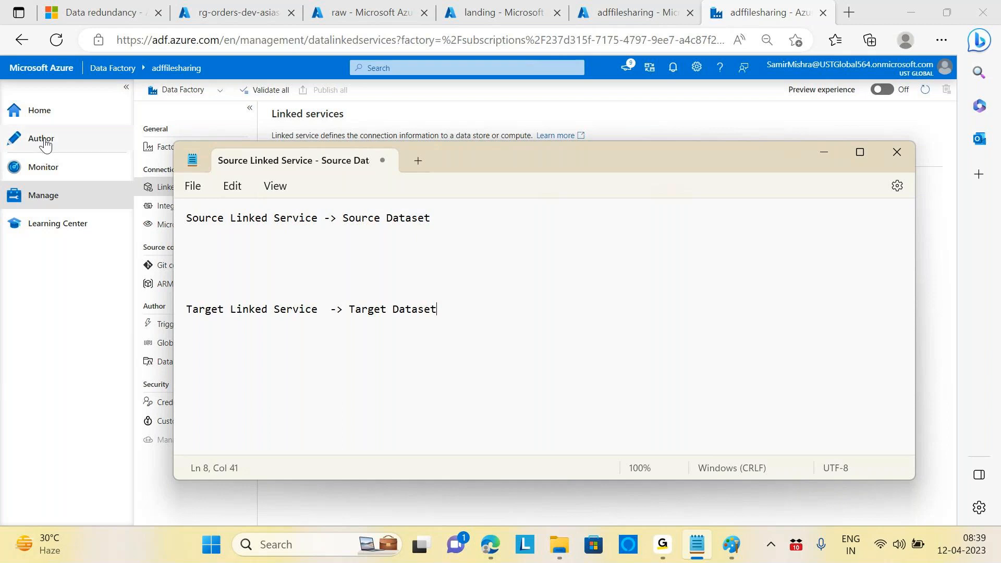
# Add the line "ADF Pipelines" between the source and target entries, then highlight the key words in both entries
pyautogui.click(207, 257)
pyautogui.press('Return')
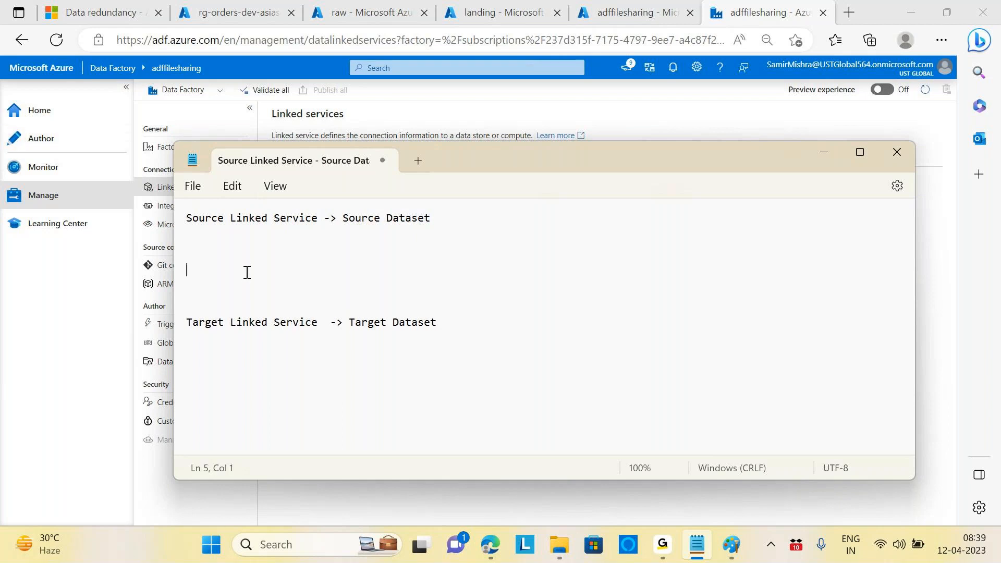
pyautogui.write('ADF Pipelines')
pyautogui.moveTo(191, 219); pyautogui.dragTo(197, 259)
pyautogui.click(203, 323)
pyautogui.moveTo(232, 220); pyautogui.dragTo(319, 221)
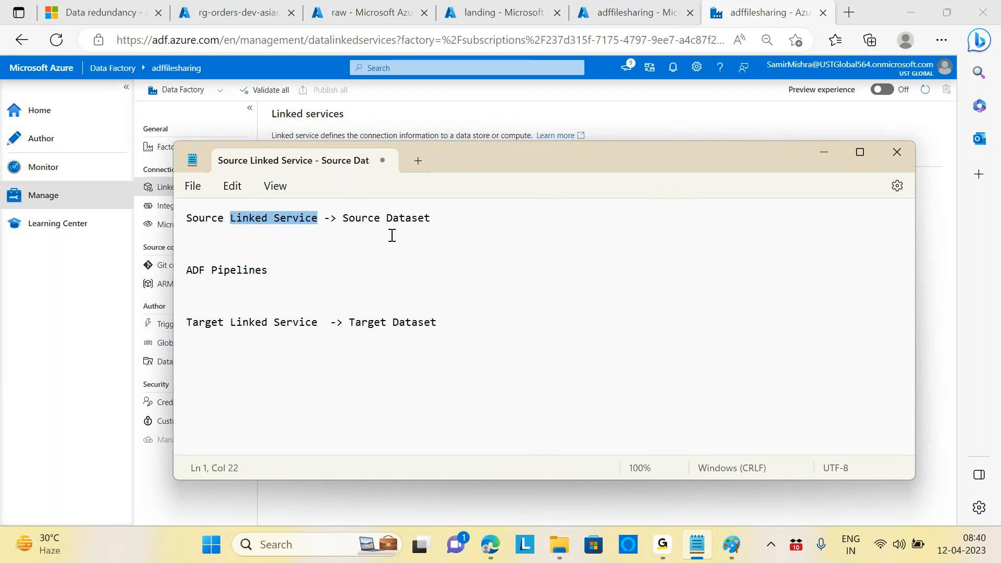
# Return to the data factory in the browser and go from its home page to the linked services management page
pyautogui.click(823, 155)
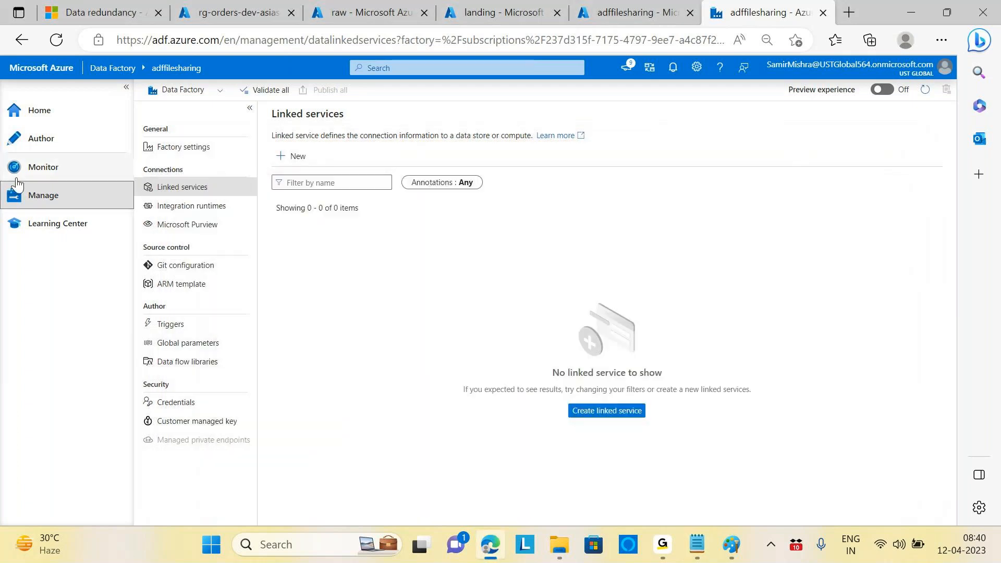
pyautogui.click(37, 111)
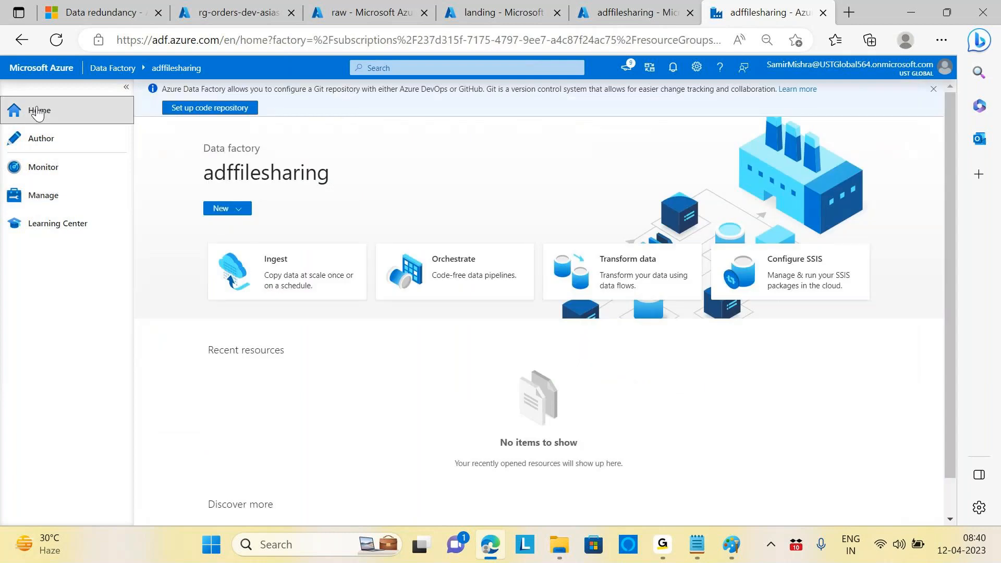
pyautogui.click(45, 203)
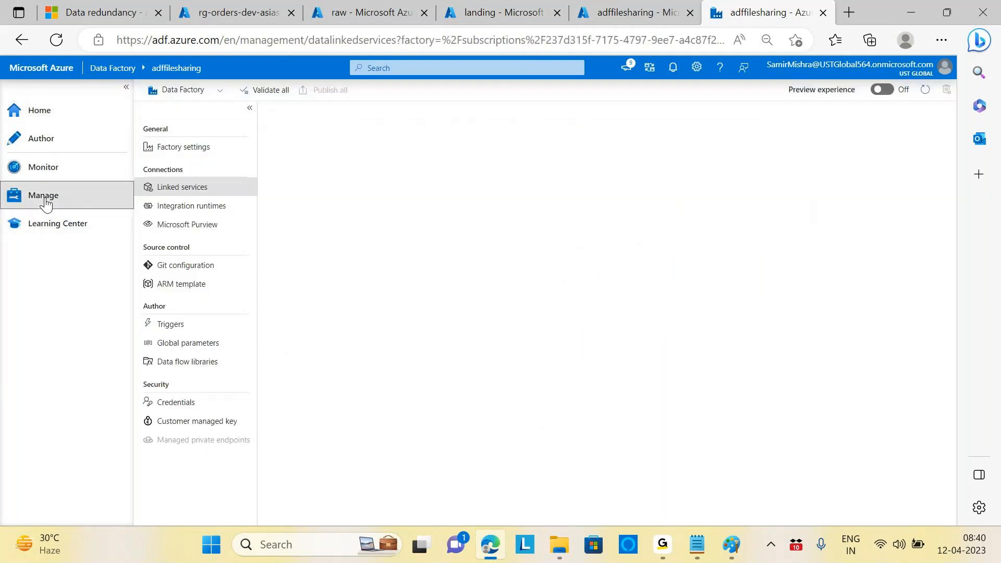
pyautogui.click(194, 189)
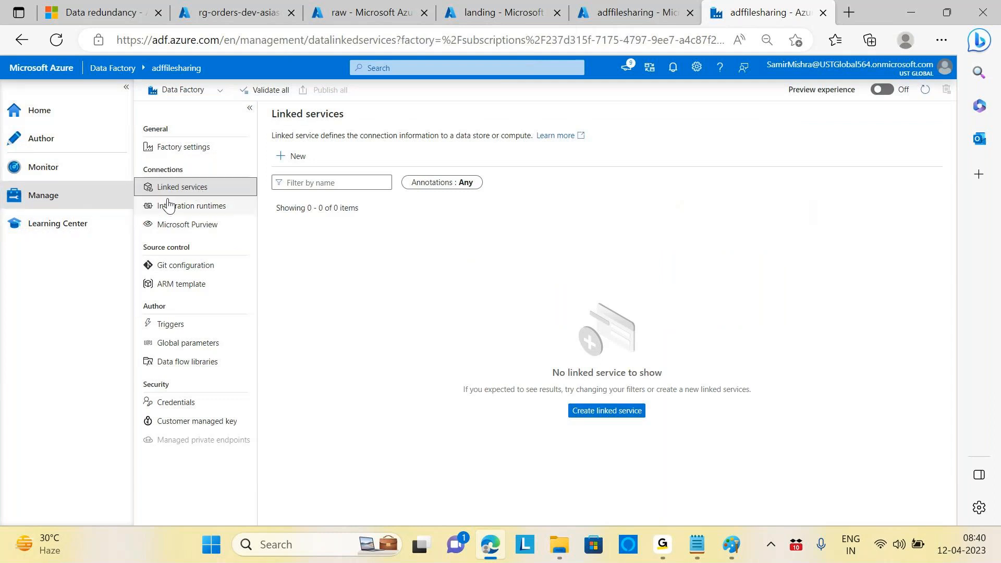
# Start a new linked service that uses the Azure Blob Storage data store
pyautogui.click(297, 159)
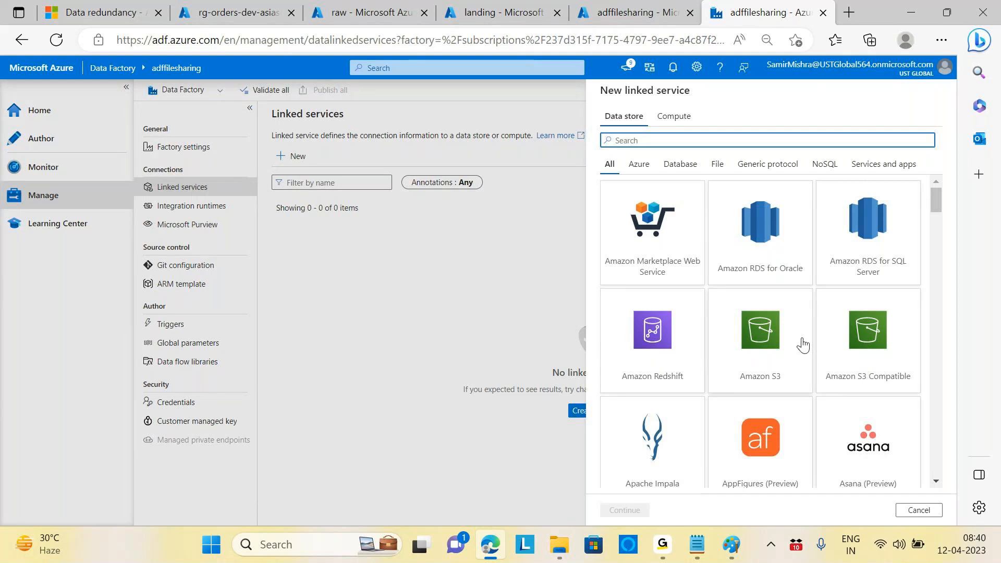
pyautogui.scroll(-3, 802, 344)
pyautogui.scroll(-1, 803, 345)
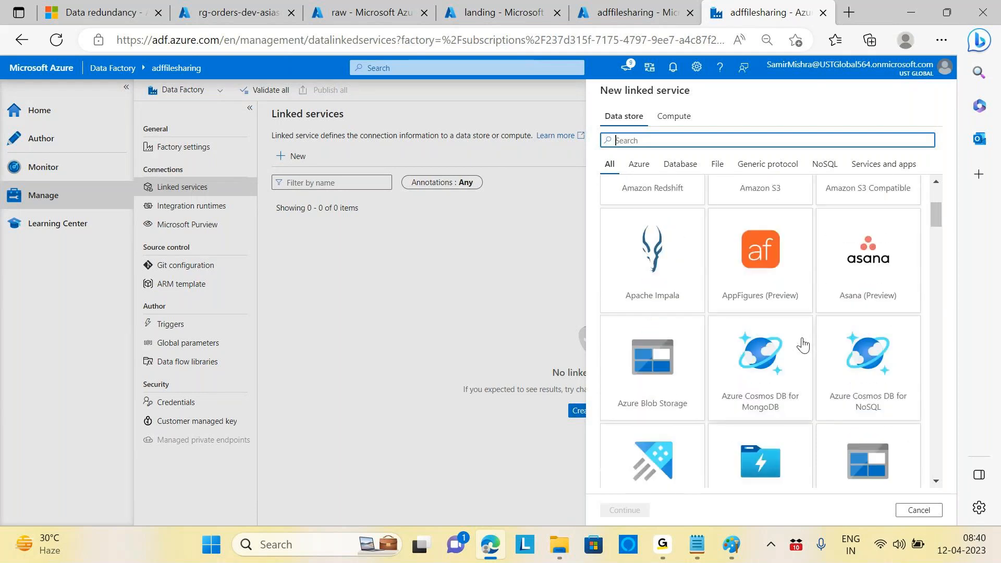
pyautogui.scroll(-2, 803, 344)
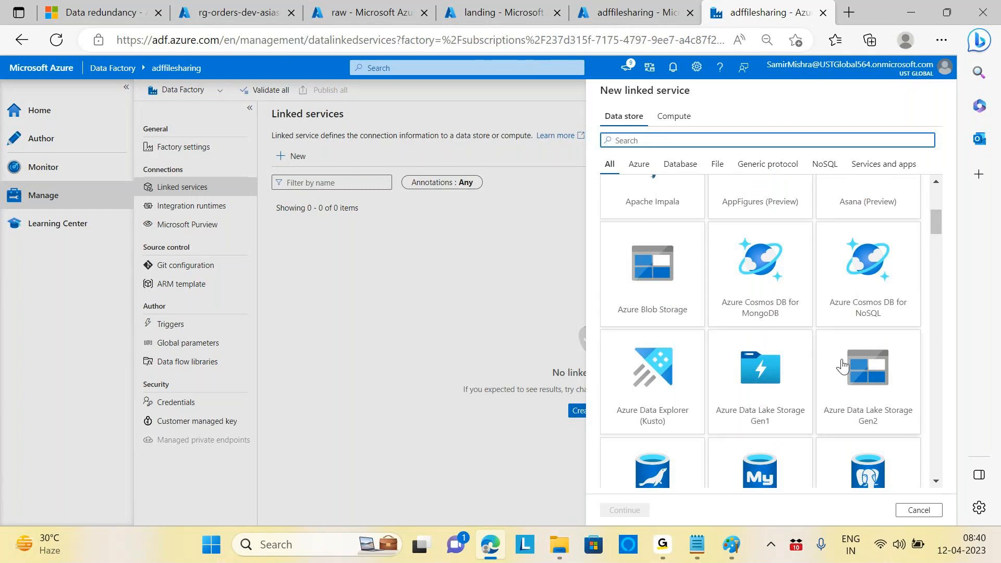
pyautogui.click(651, 274)
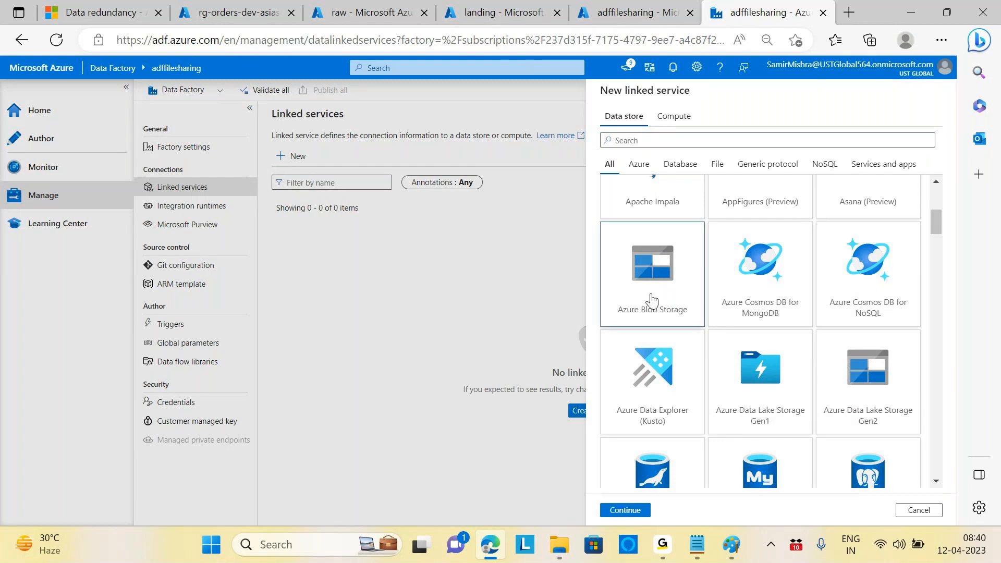
pyautogui.click(624, 511)
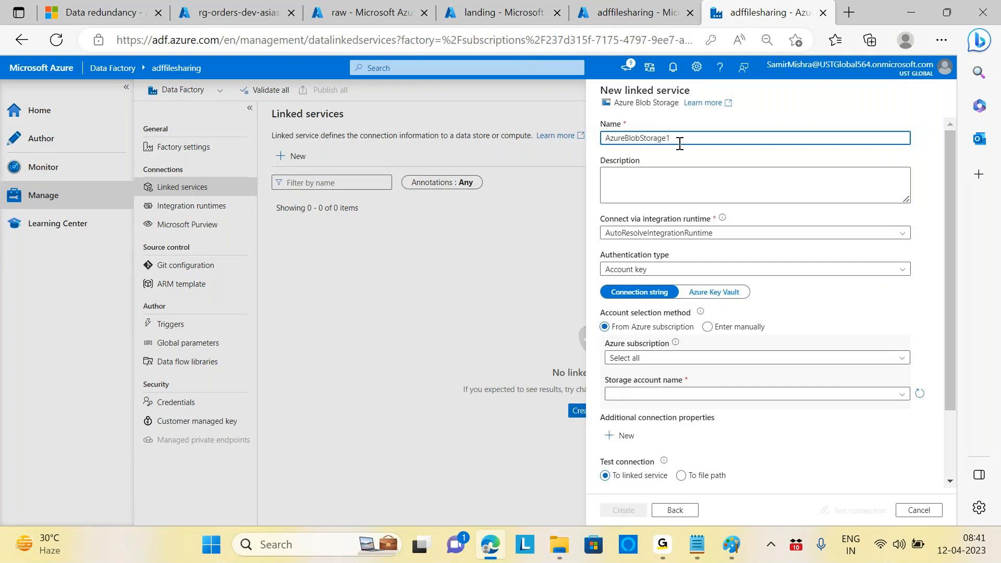
# Name the linked service ls_st_orders and check the integration runtime options, keeping AutoResolveIntegrationRuntime
pyautogui.moveTo(679, 140); pyautogui.dragTo(598, 147)
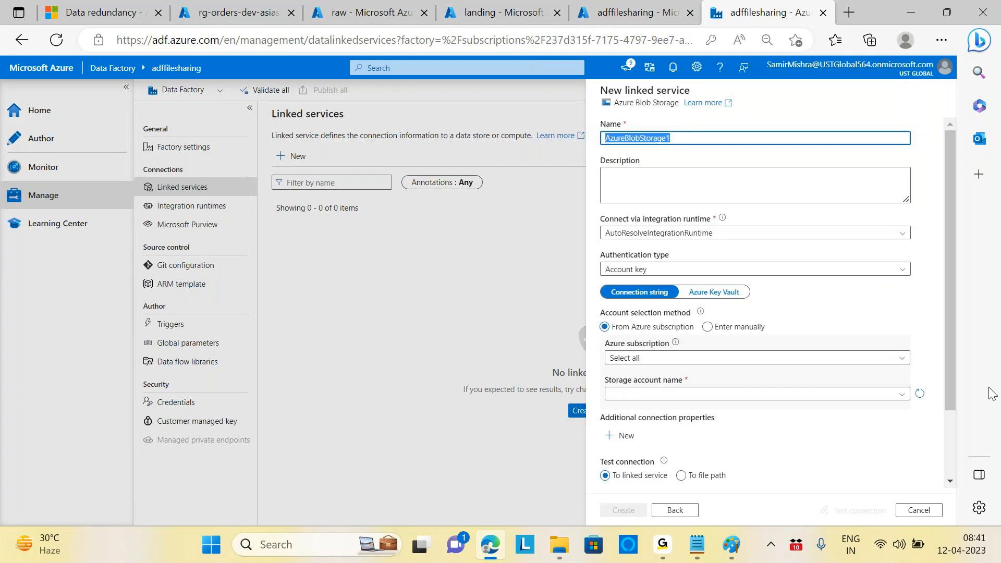
pyautogui.press('BackSpace')
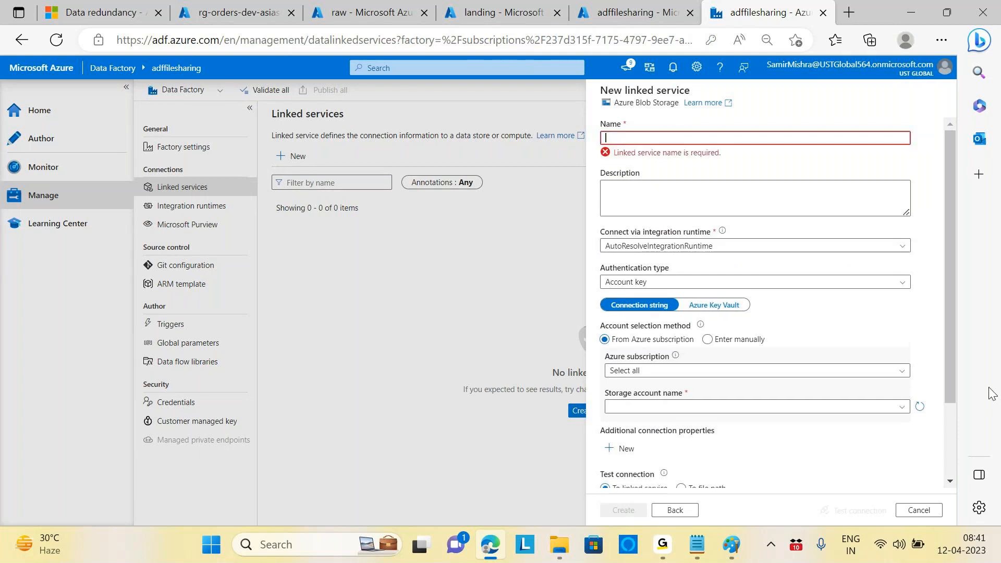
pyautogui.write('ls)')
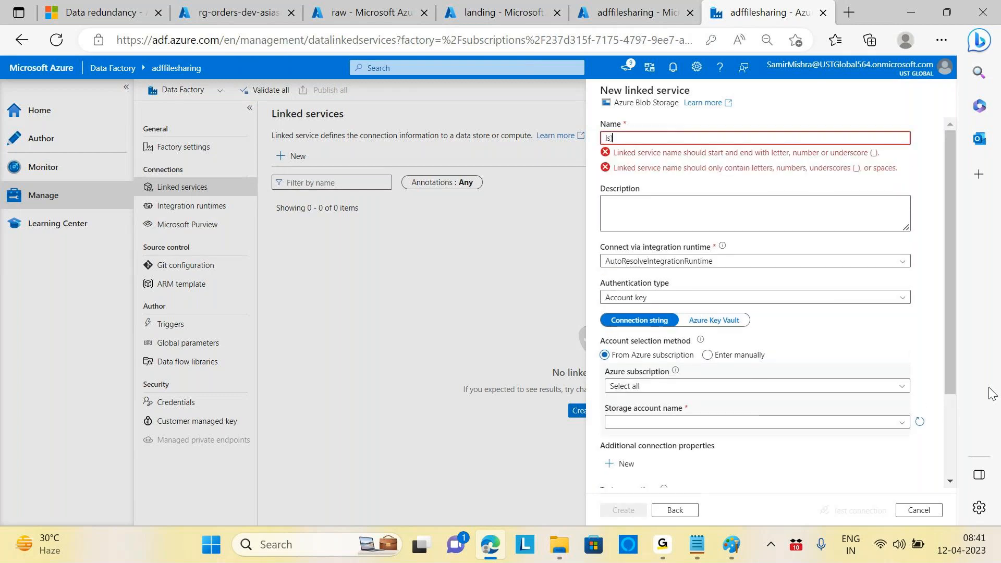
pyautogui.press('BackSpace')
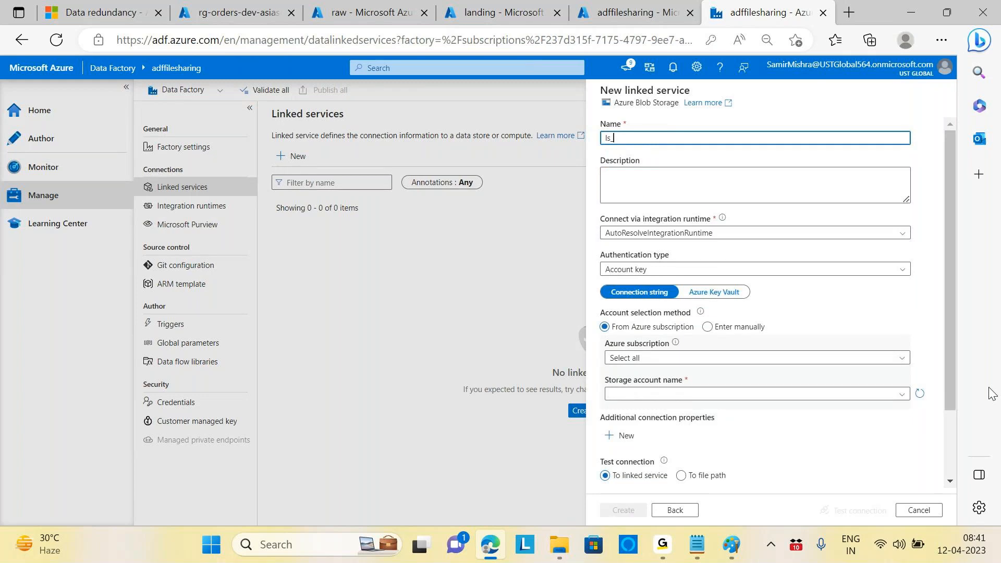
pyautogui.write('_st_orders')
pyautogui.click(694, 235)
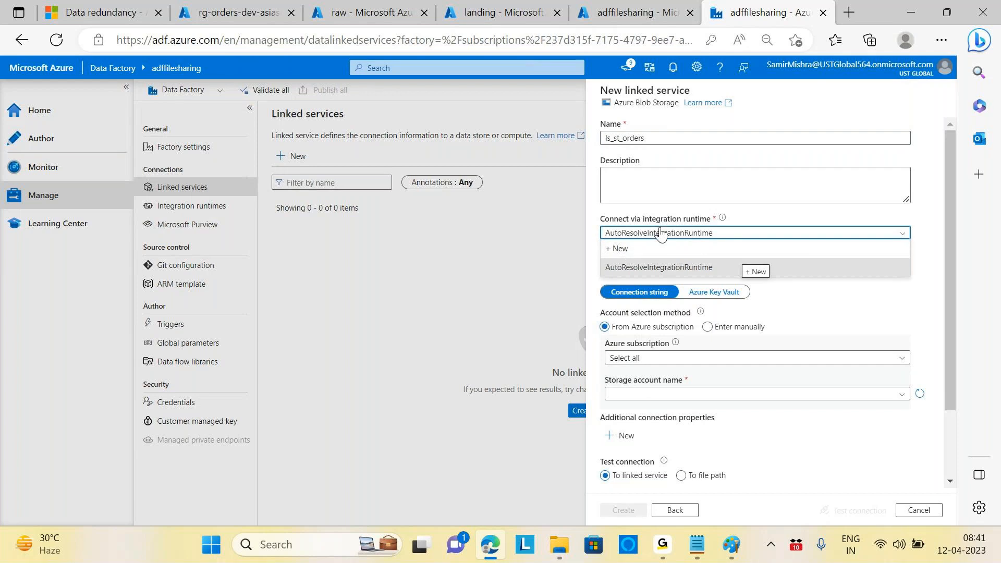
pyautogui.click(859, 219)
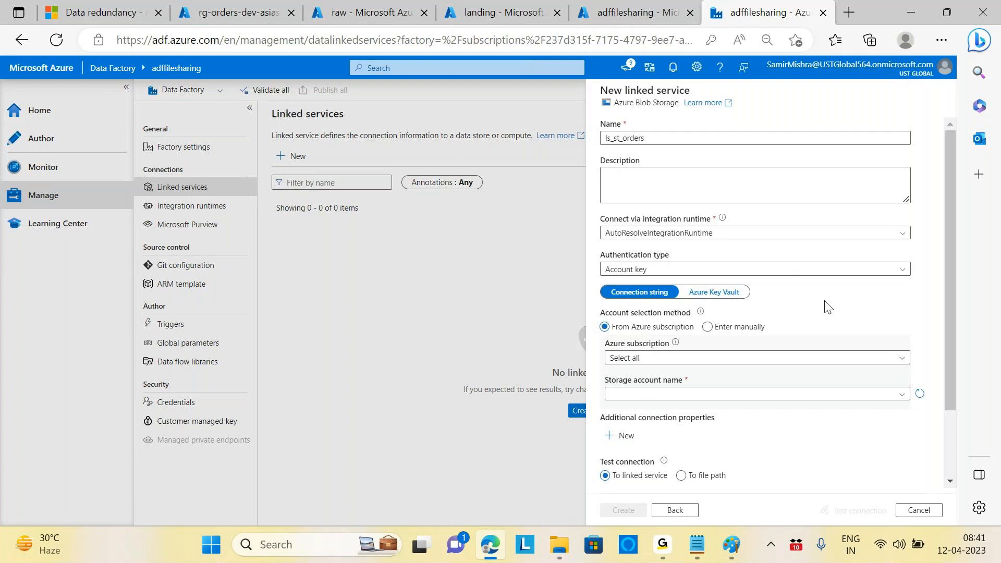
# Choose the Pay-As-You-Go subscription and the stordersitems storage account for the linked service
pyautogui.scroll(-1, 782, 305)
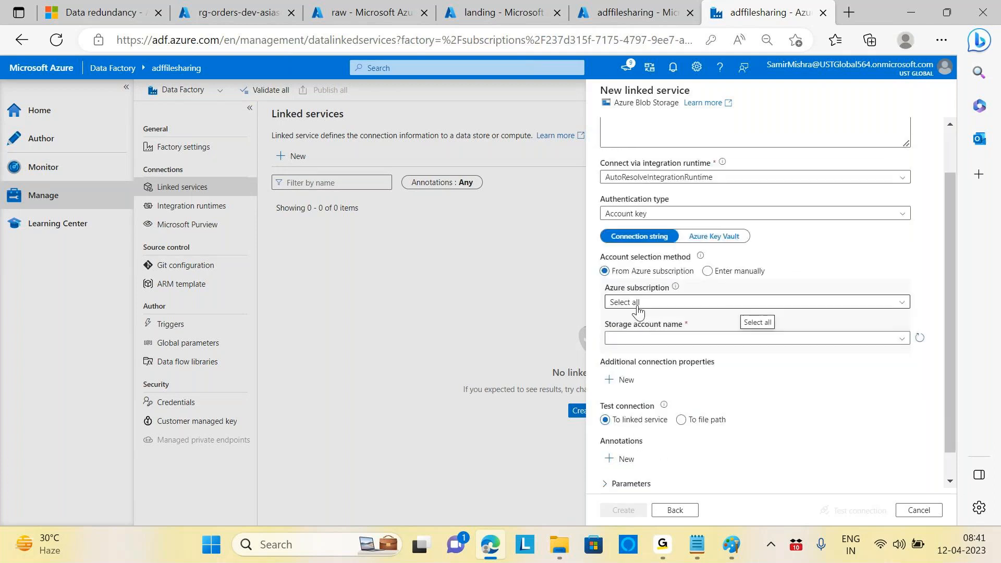
pyautogui.click(903, 303)
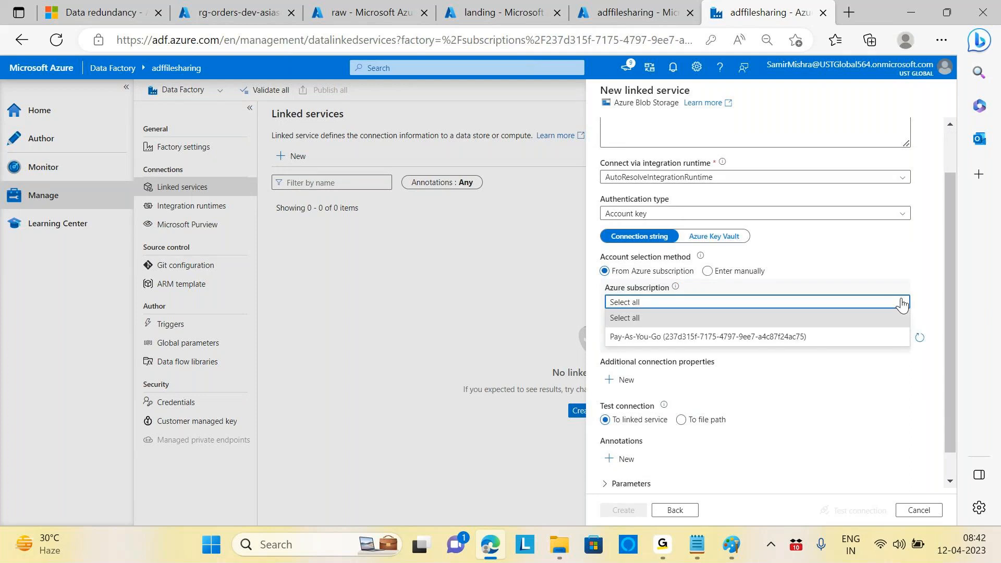
pyautogui.click(710, 338)
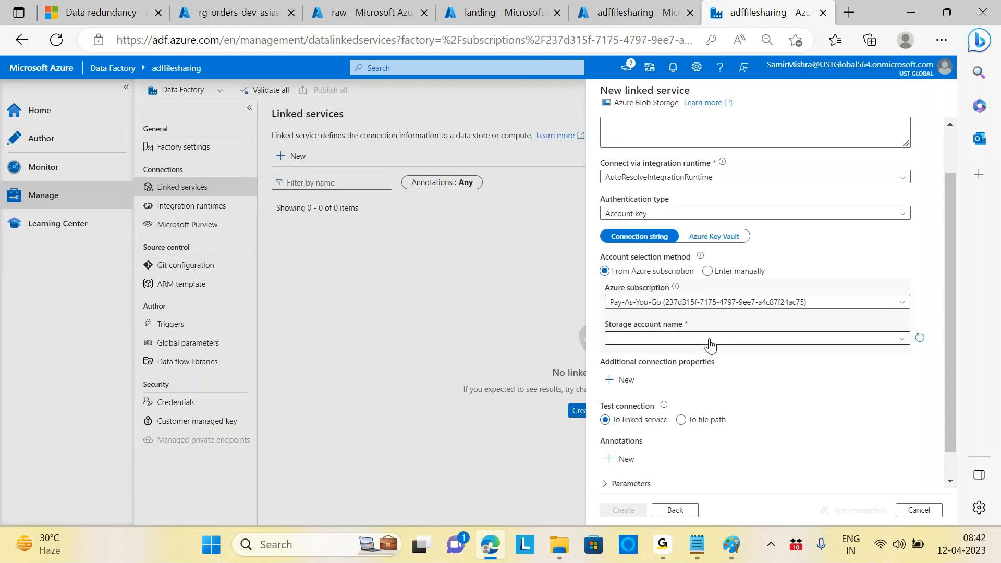
pyautogui.click(903, 340)
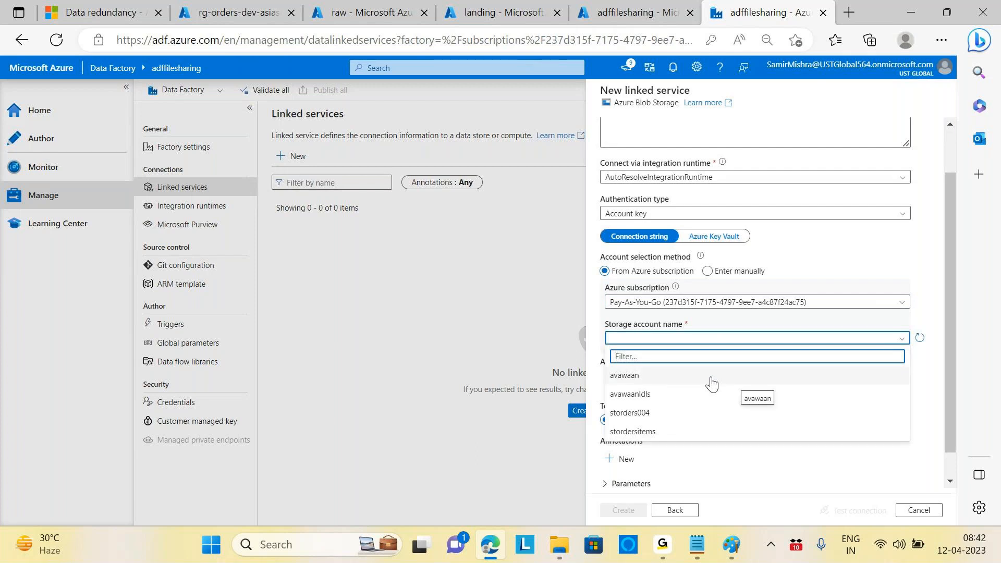
pyautogui.click(635, 432)
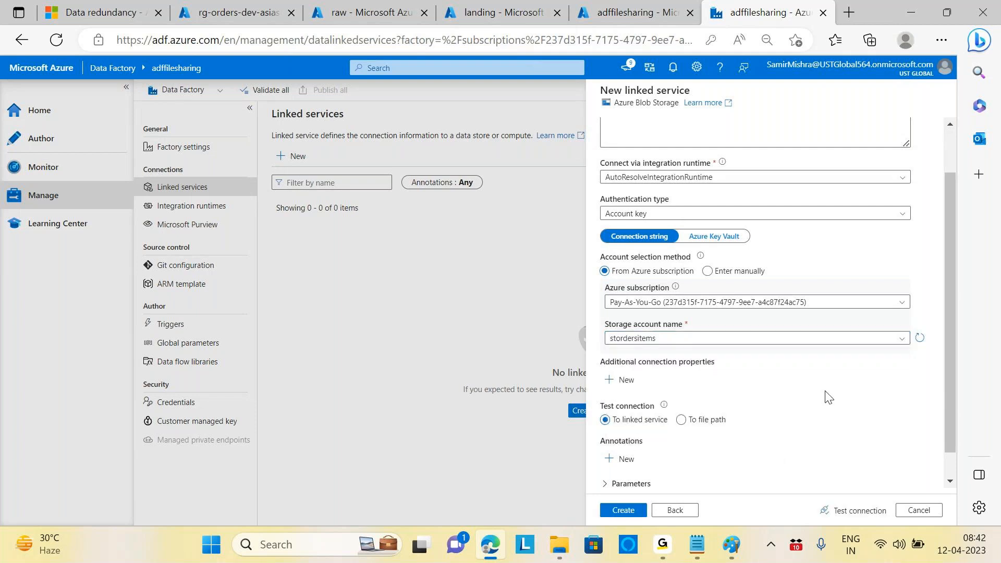
# Test the connection to the linked service rather than to a file path, and create the linked service
pyautogui.scroll(-1, 828, 397)
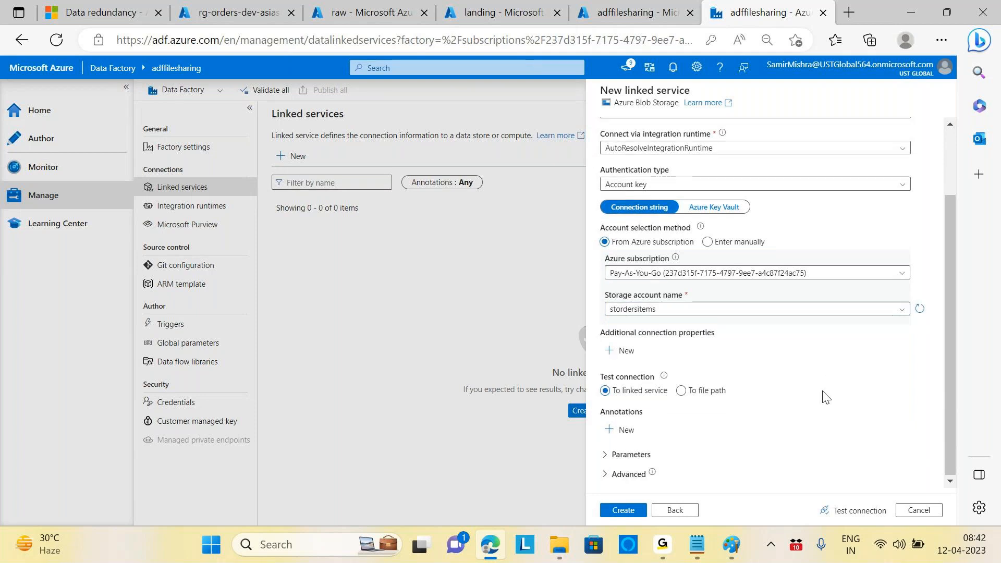
pyautogui.click(682, 391)
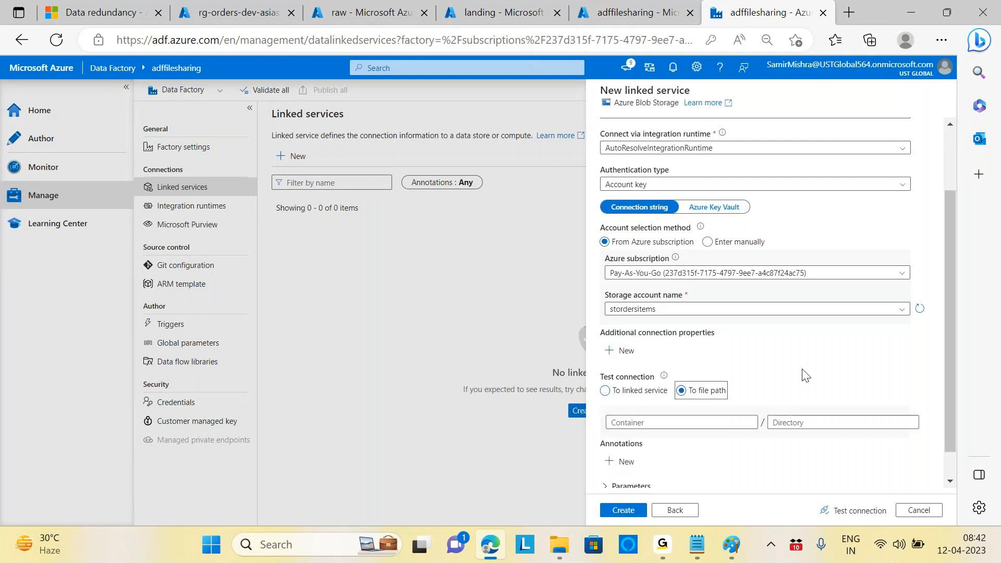
pyautogui.click(605, 391)
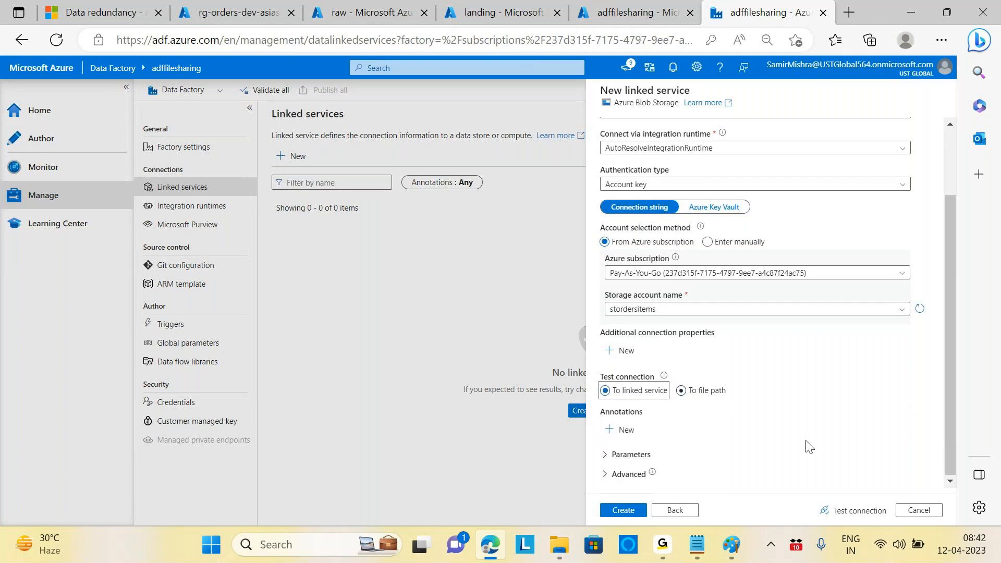
pyautogui.click(859, 511)
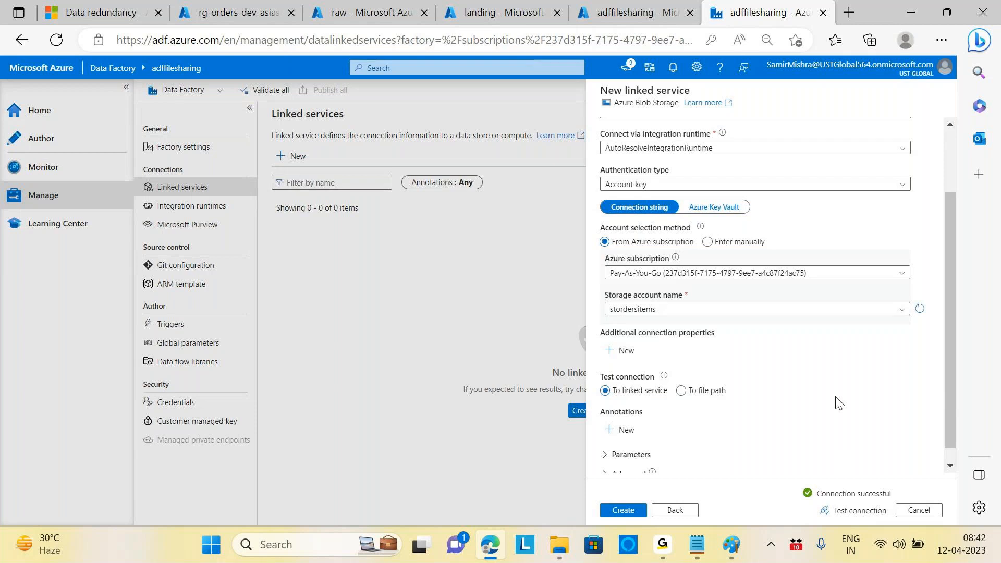
pyautogui.scroll(-1, 836, 406)
pyautogui.scroll(-1, 836, 406)
pyautogui.click(625, 511)
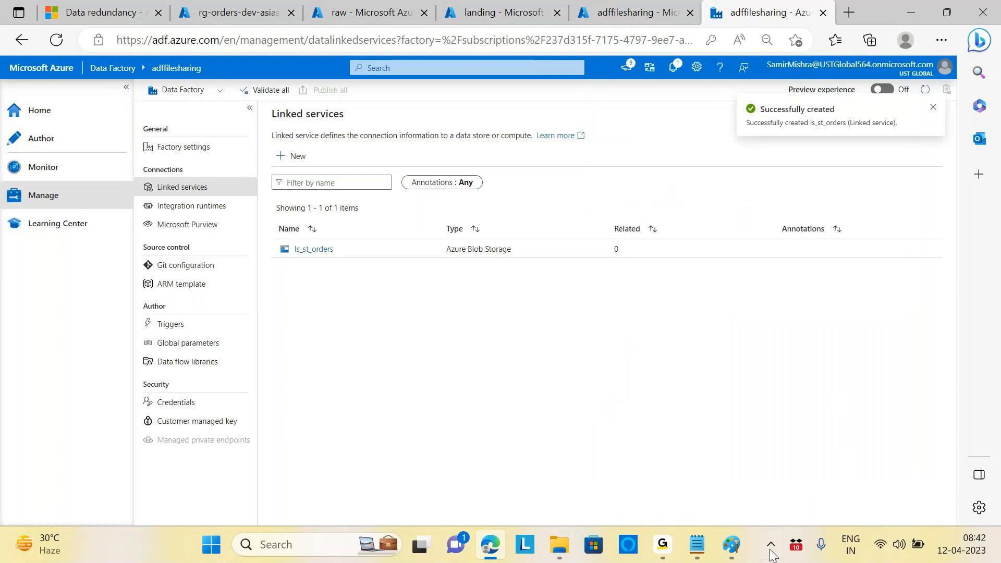
# Switch to Notepad to review the source and target linked service entries, then return to the data factory
pyautogui.click(703, 554)
pyautogui.moveTo(188, 218); pyautogui.dragTo(319, 223)
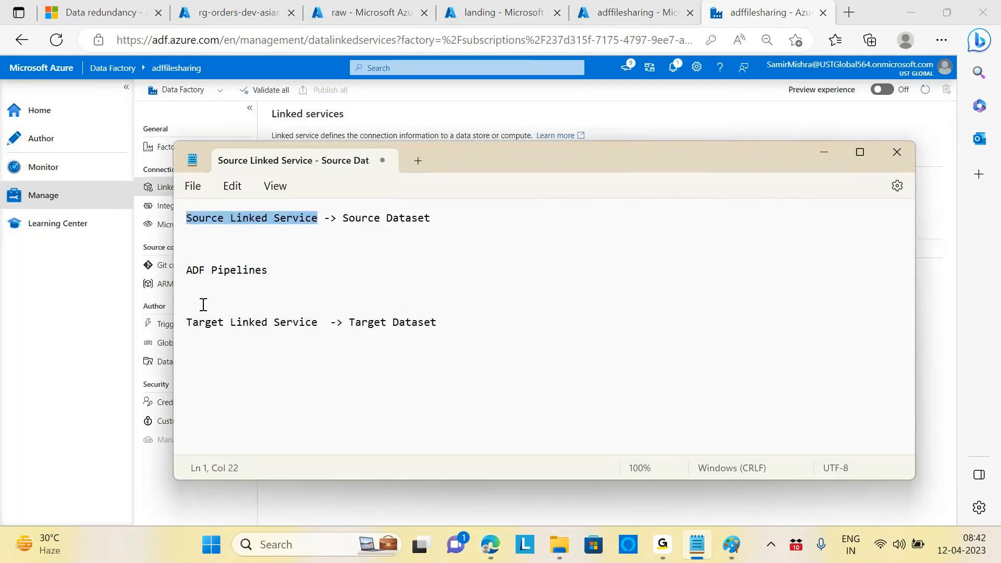
pyautogui.moveTo(186, 323); pyautogui.dragTo(326, 315)
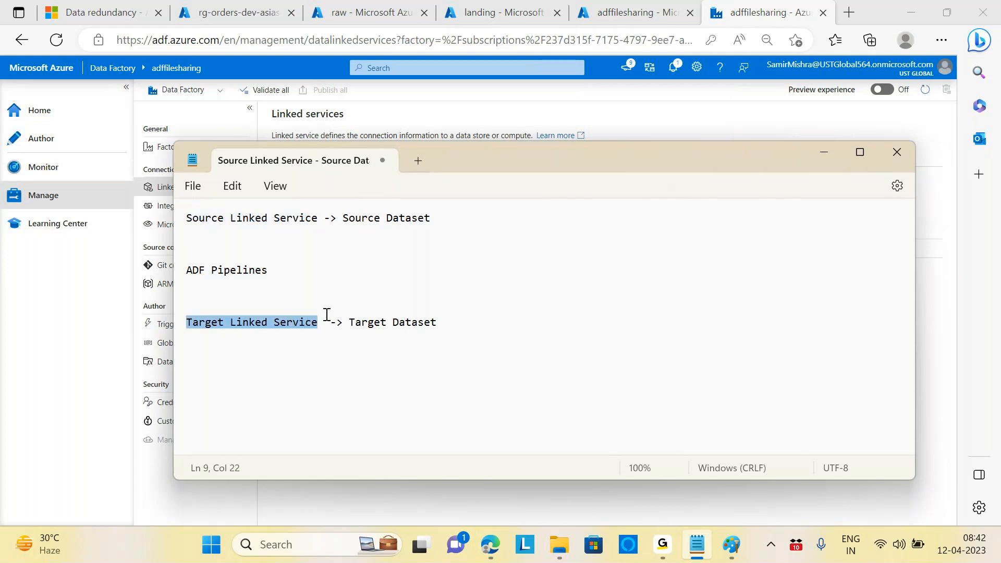
pyautogui.click(821, 163)
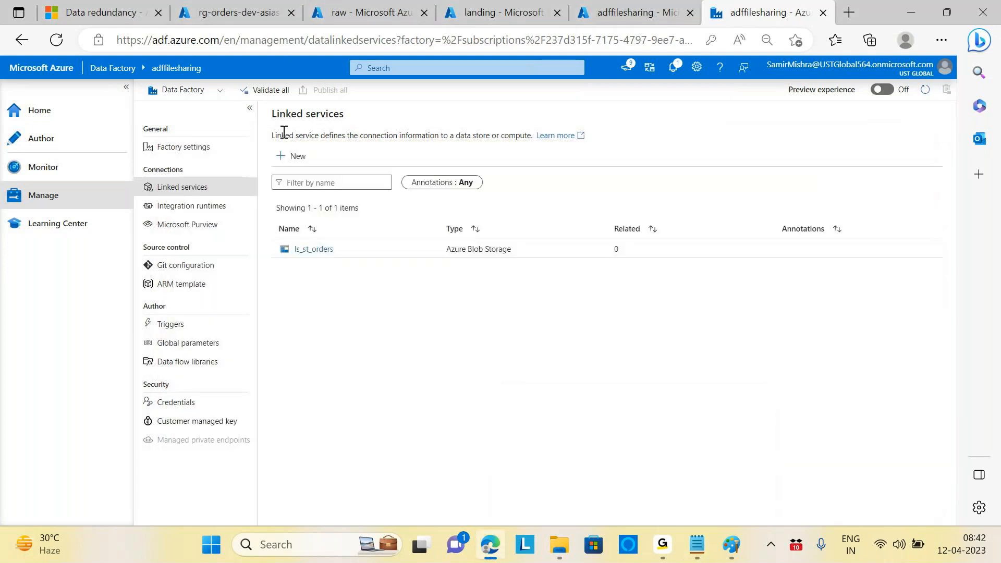
# Start a new linked service of the Azure Data Lake Storage Gen2 type
pyautogui.click(296, 157)
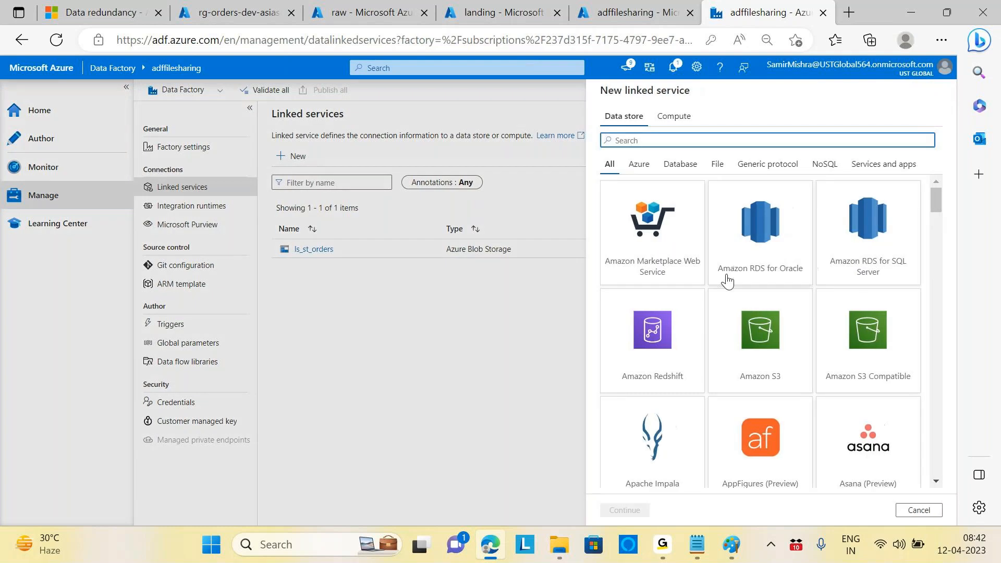
pyautogui.scroll(-5, 727, 280)
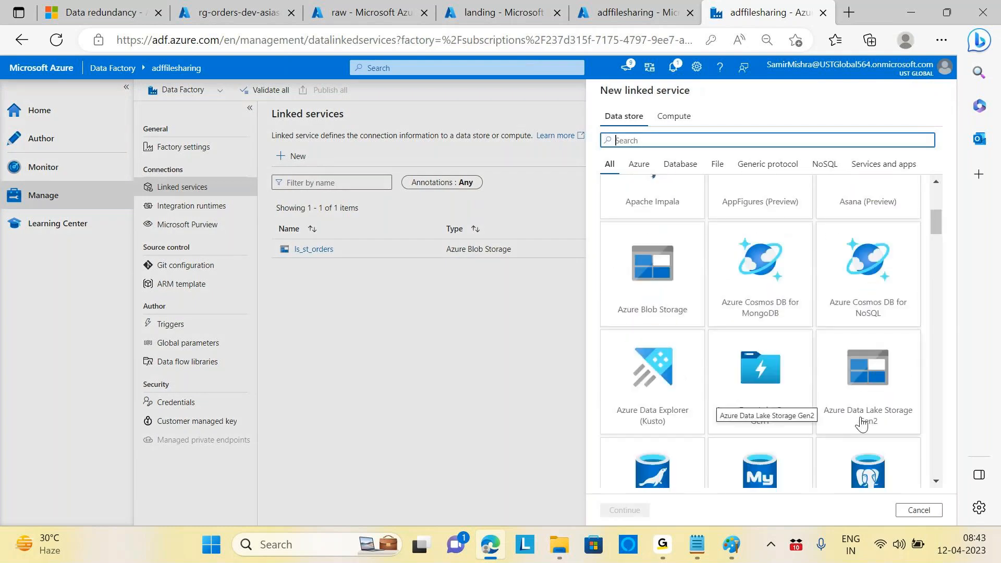
pyautogui.click(876, 377)
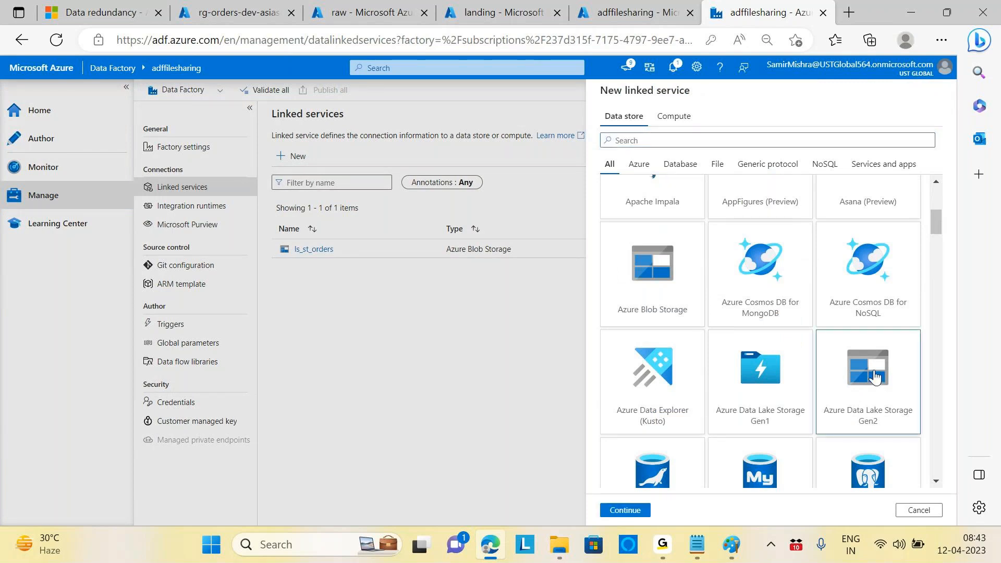
pyautogui.click(627, 514)
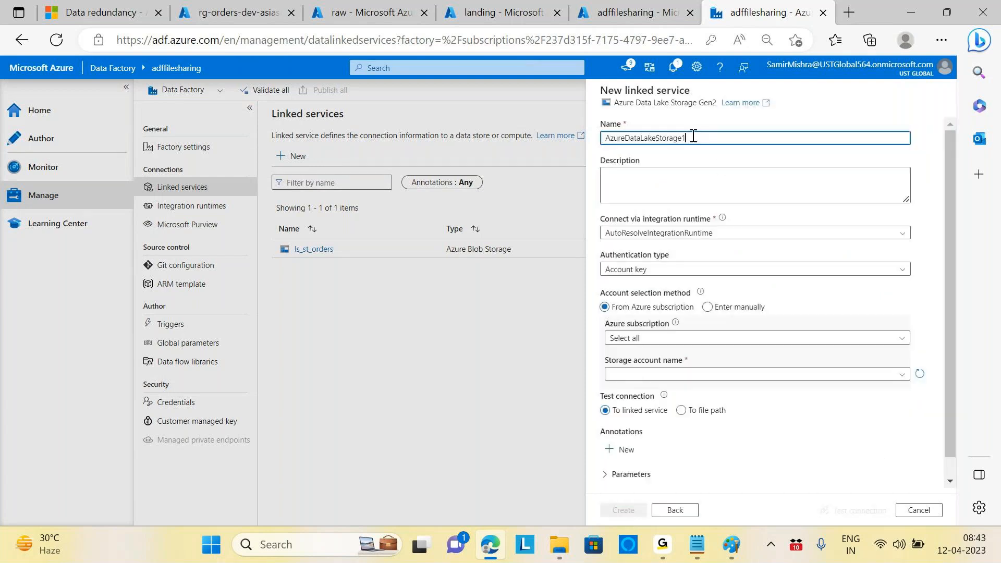
# Name the Data Lake Storage Gen2 linked service ls_dl_orders
pyautogui.moveTo(692, 138); pyautogui.dragTo(506, 140)
pyautogui.press('BackSpace')
pyautogui.write('ls')
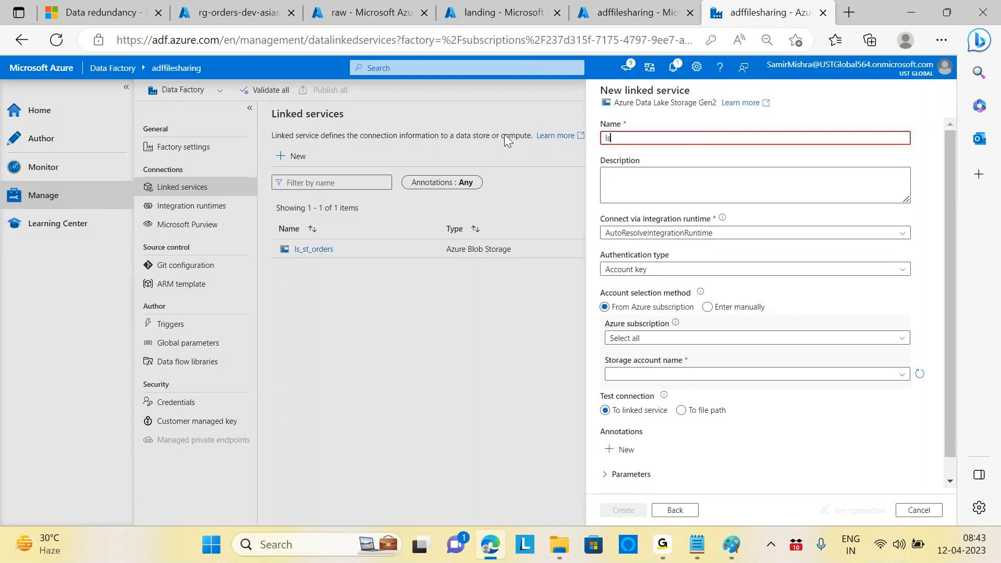
pyautogui.write('_dl_orders')
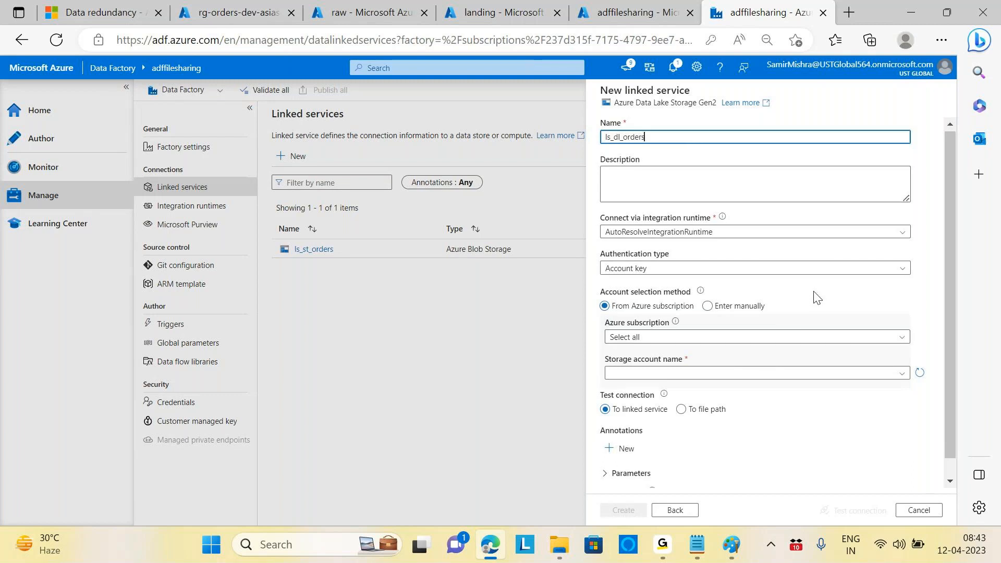
# Point the linked service to the storders004 account in the Pay-As-You-Go subscription, and create it after testing the connection
pyautogui.scroll(-1, 817, 297)
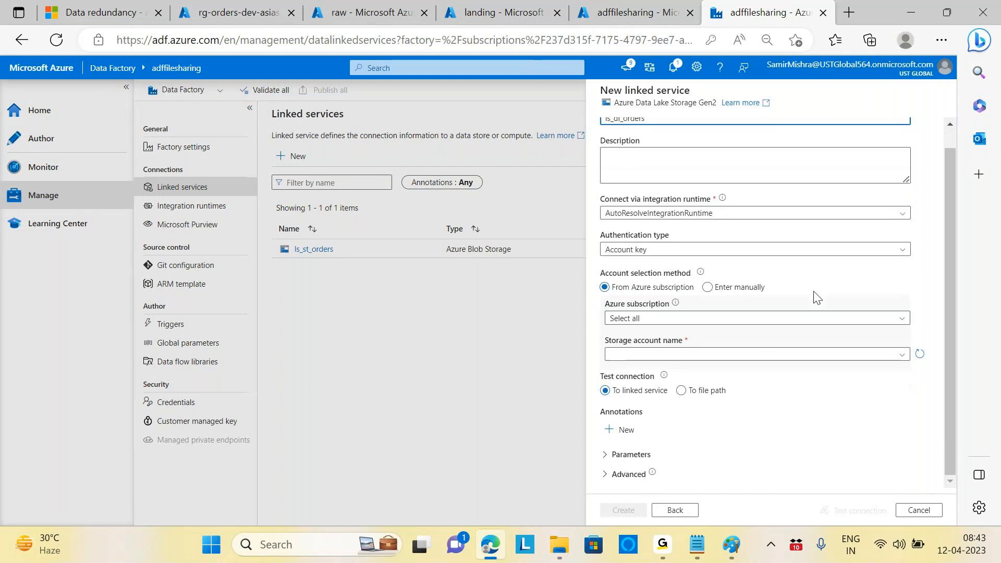
pyautogui.click(907, 318)
pyautogui.click(684, 356)
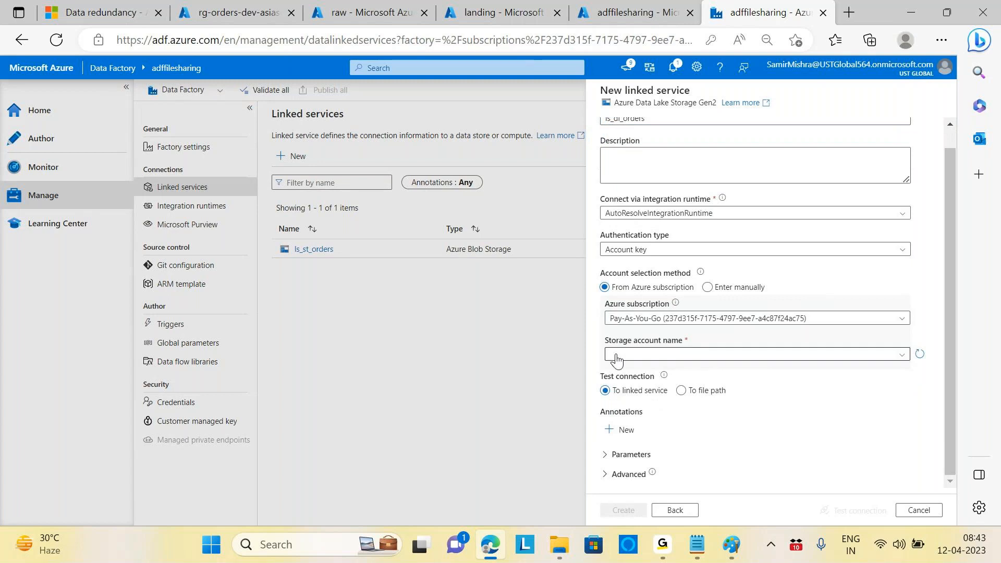
pyautogui.click(751, 356)
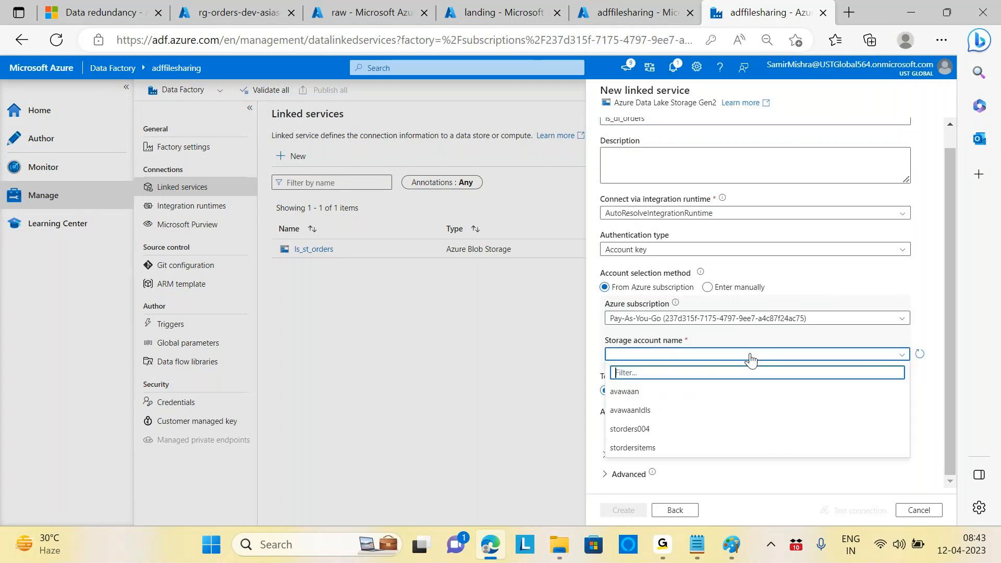
pyautogui.click(631, 431)
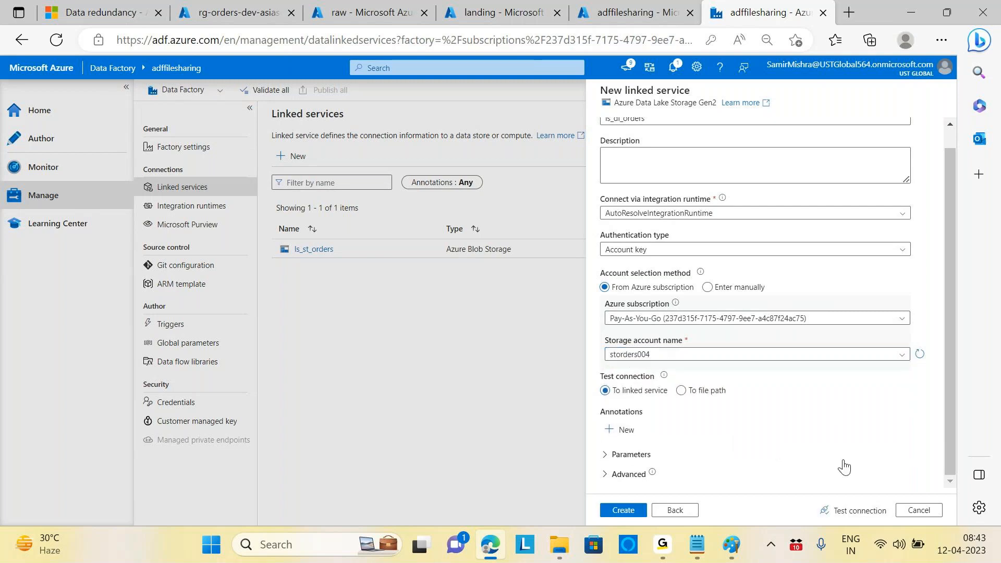
pyautogui.click(850, 513)
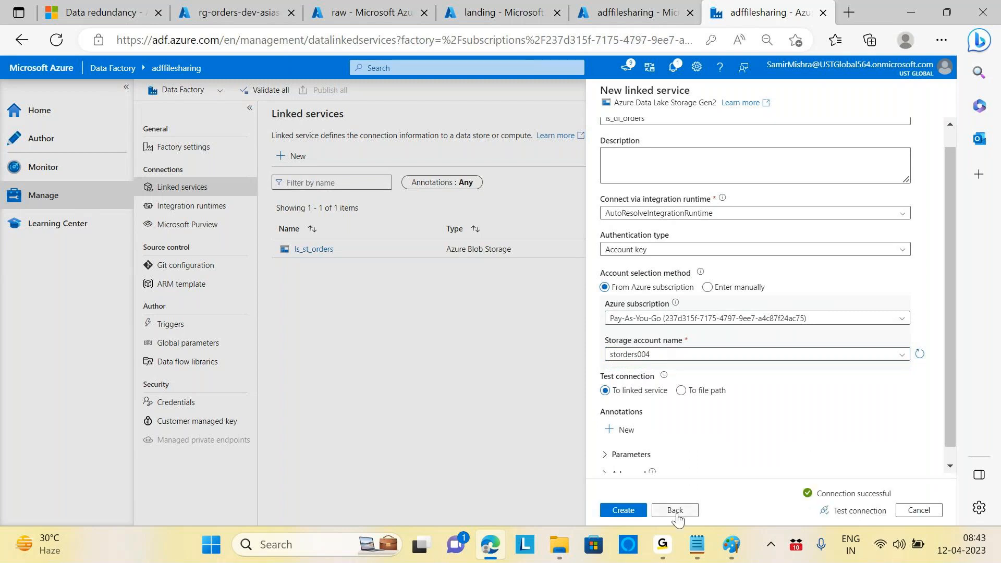
pyautogui.click(622, 510)
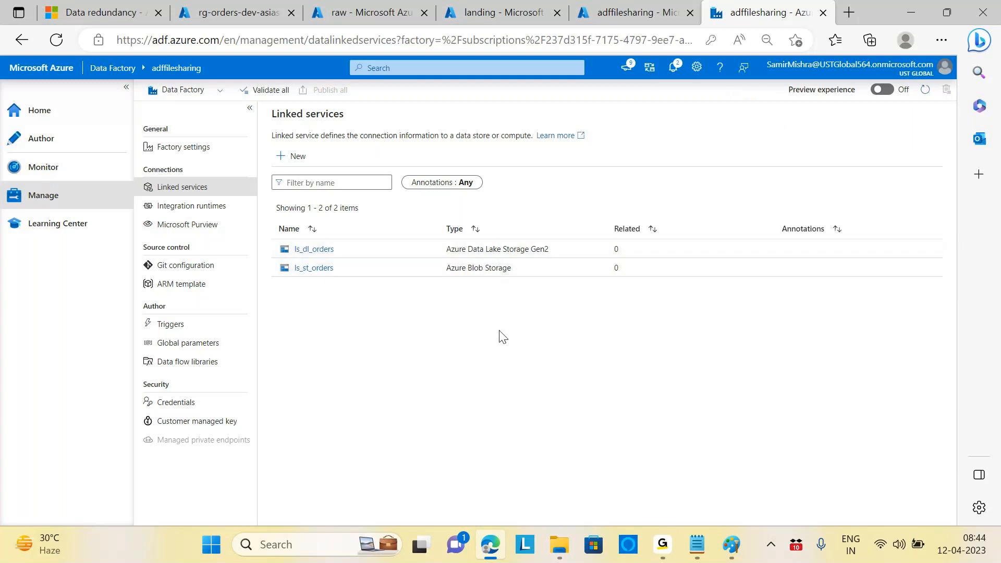
# Switch to Notepad to review the linked service and source dataset entries in the plan, and return to the data factory
pyautogui.click(700, 545)
pyautogui.click(258, 223)
pyautogui.moveTo(317, 220); pyautogui.dragTo(192, 219)
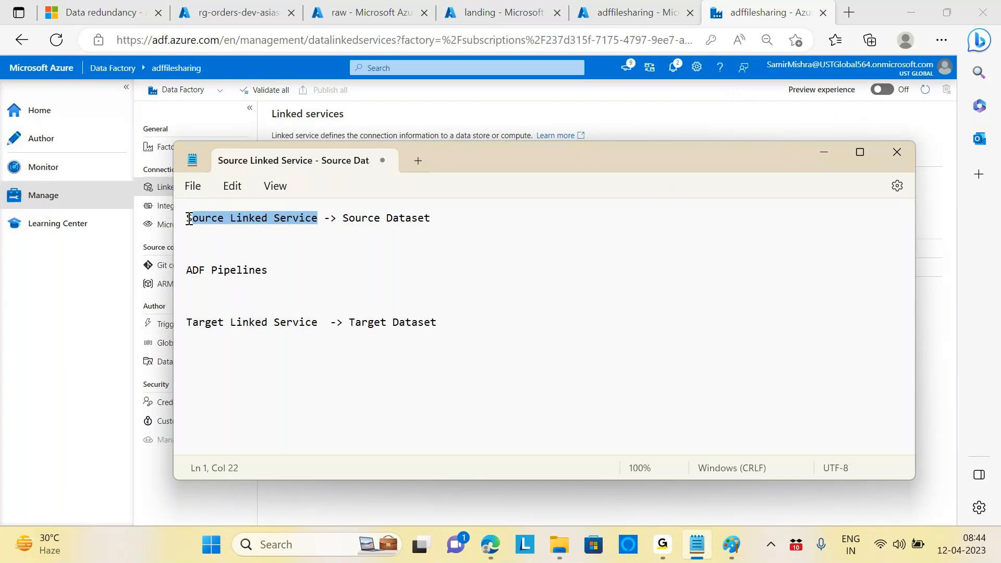
pyautogui.moveTo(188, 326); pyautogui.dragTo(319, 328)
pyautogui.moveTo(339, 218); pyautogui.dragTo(432, 218)
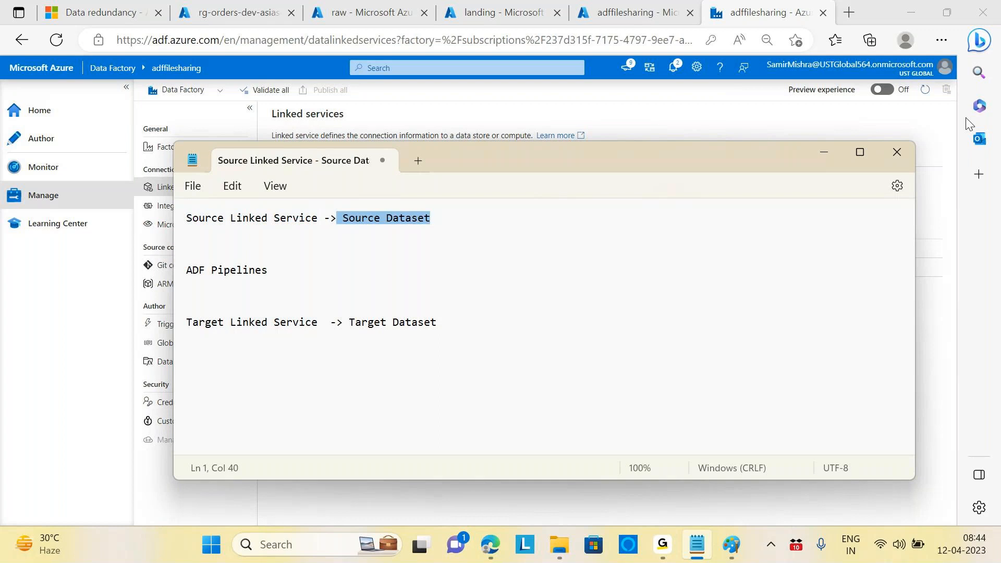
pyautogui.click(824, 151)
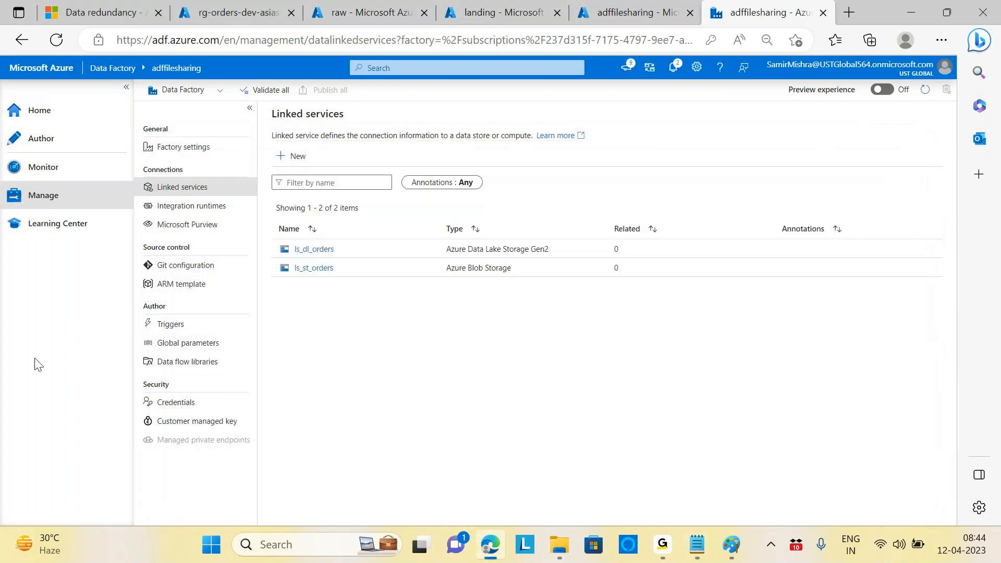
# Start a new dataset in the factory's authoring area, using Azure Blob Storage as the data store and DelimitedText as the format
pyautogui.click(40, 146)
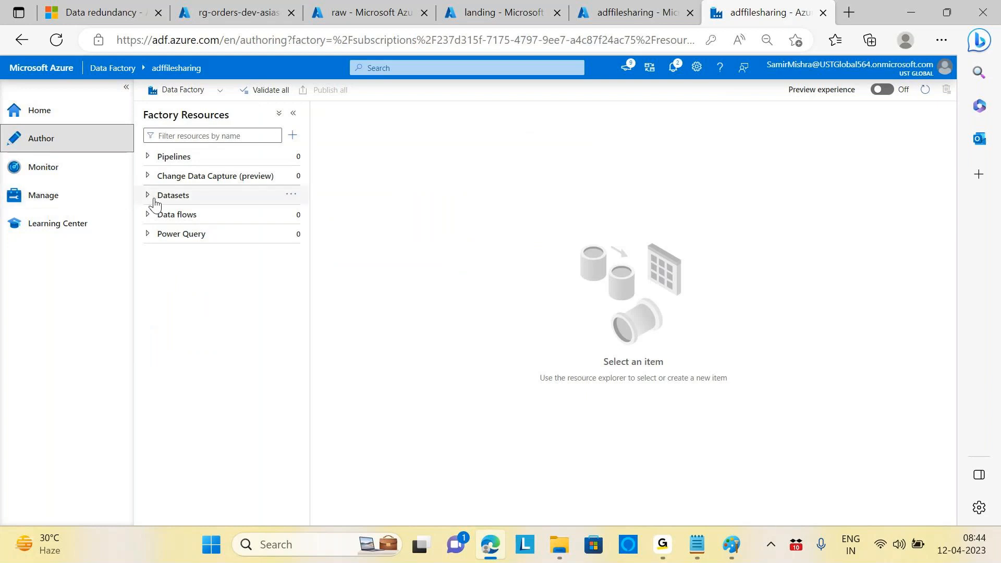
pyautogui.click(150, 199)
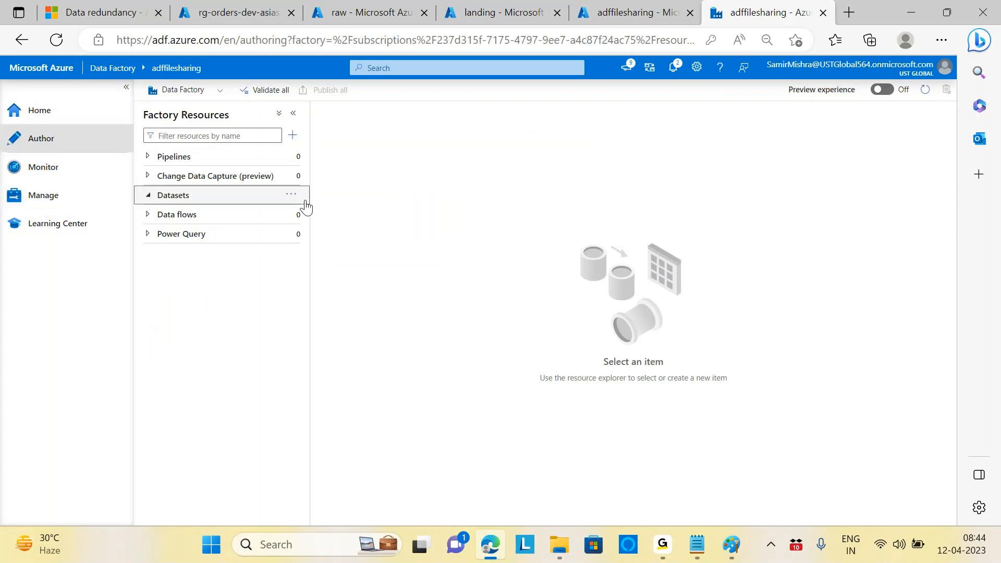
pyautogui.click(291, 196)
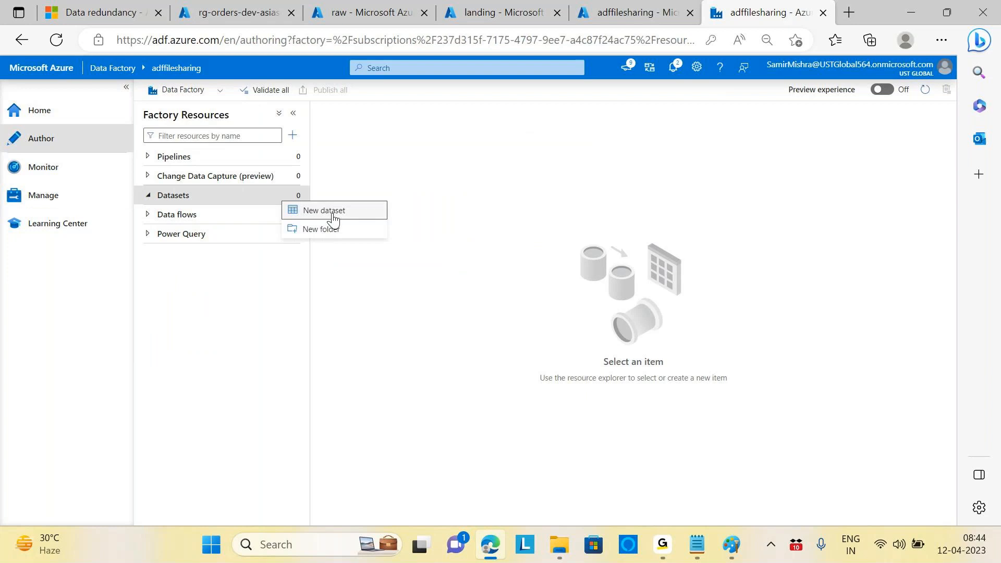
pyautogui.click(328, 210)
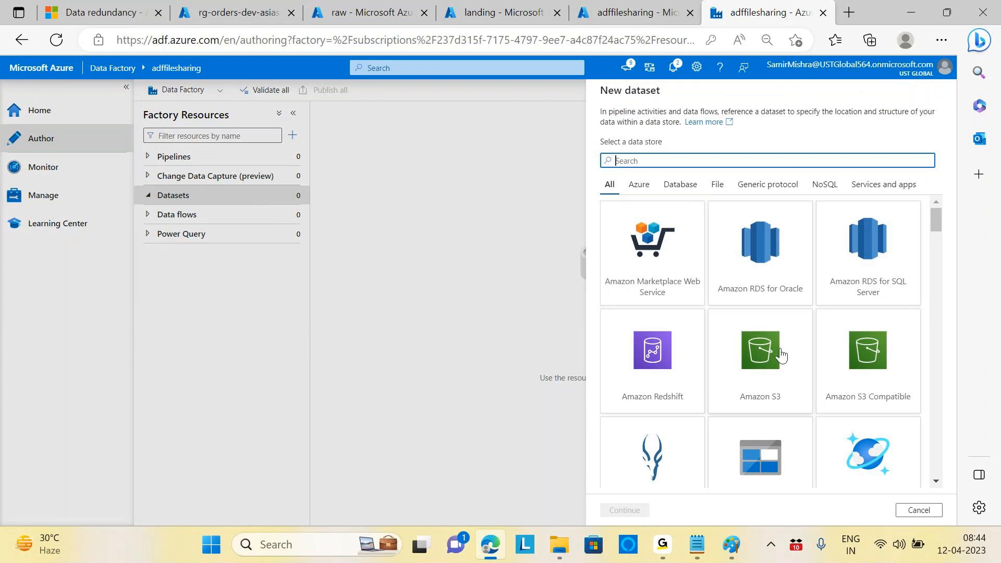
pyautogui.scroll(-2, 777, 355)
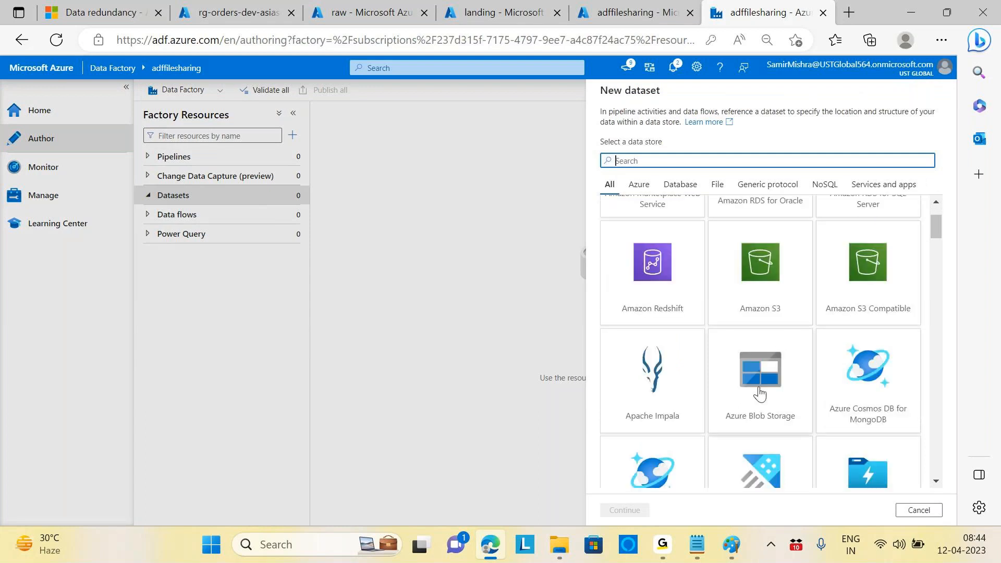
pyautogui.scroll(-2, 759, 383)
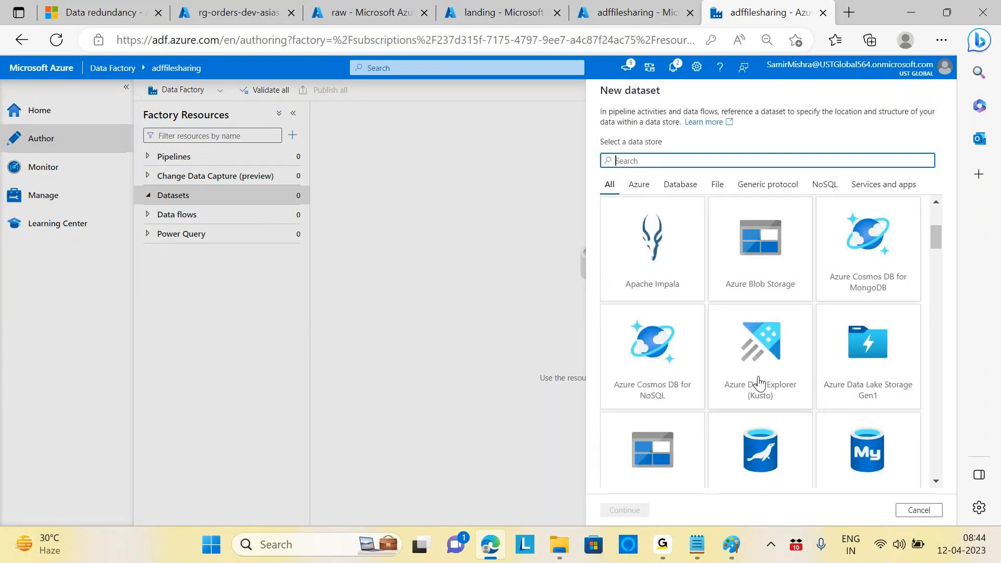
pyautogui.click(760, 250)
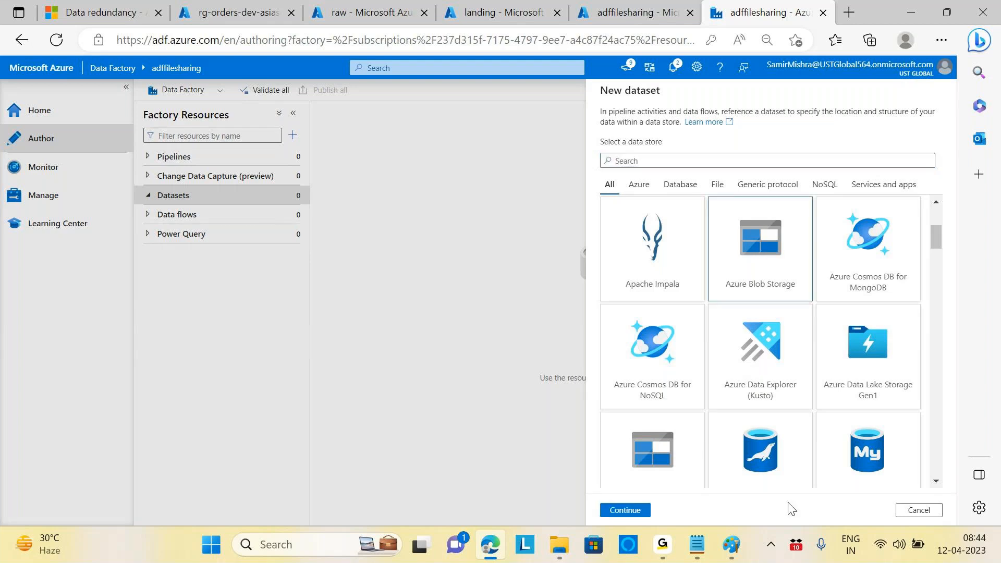
pyautogui.click(622, 511)
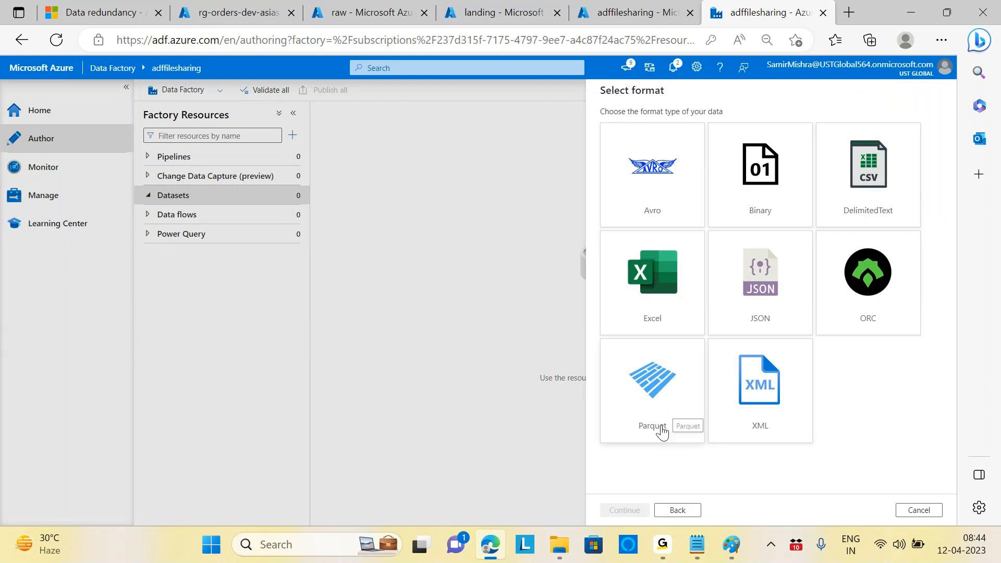
pyautogui.click(873, 180)
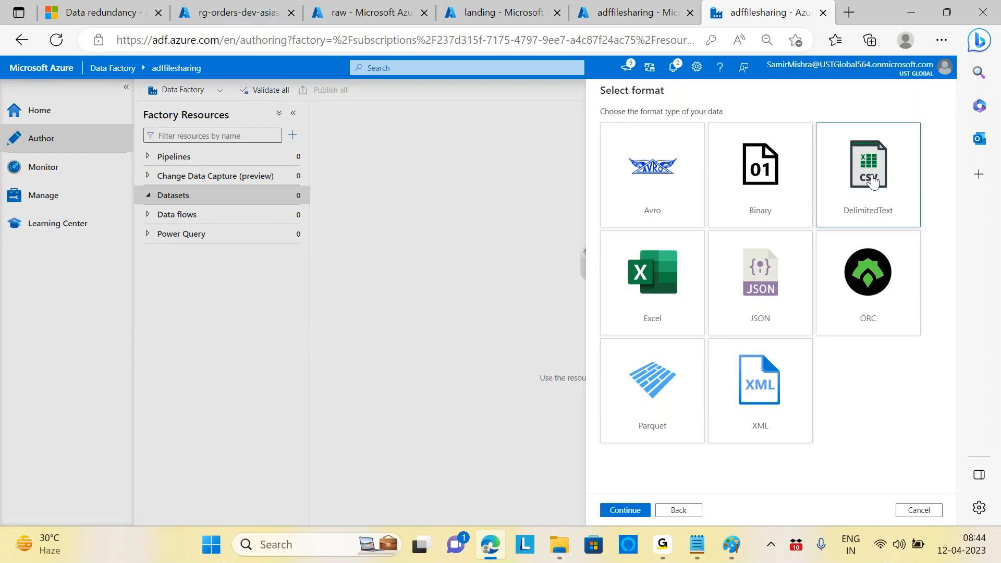
pyautogui.click(623, 511)
# Name the dataset ds_landing_order_items and assign it the ls_st_orders linked service
pyautogui.click(673, 126)
pyautogui.moveTo(674, 126); pyautogui.dragTo(538, 129)
pyautogui.press('BackSpace')
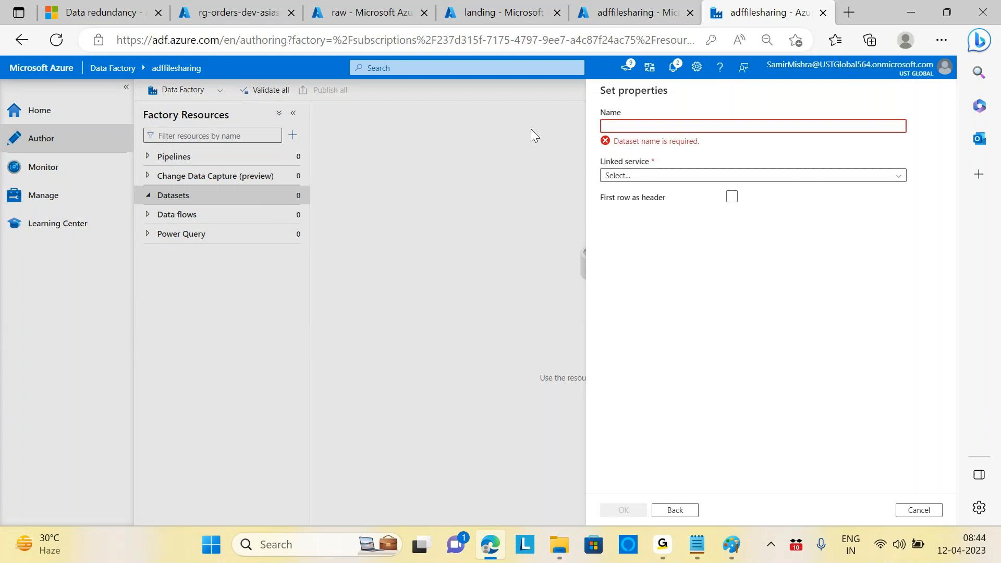
pyautogui.write('ds')
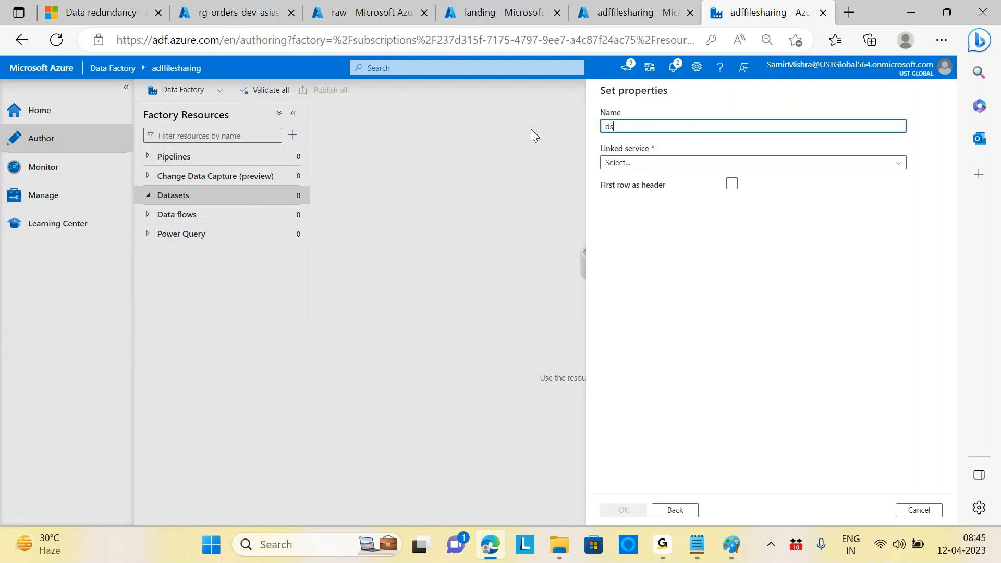
pyautogui.write('_landing_')
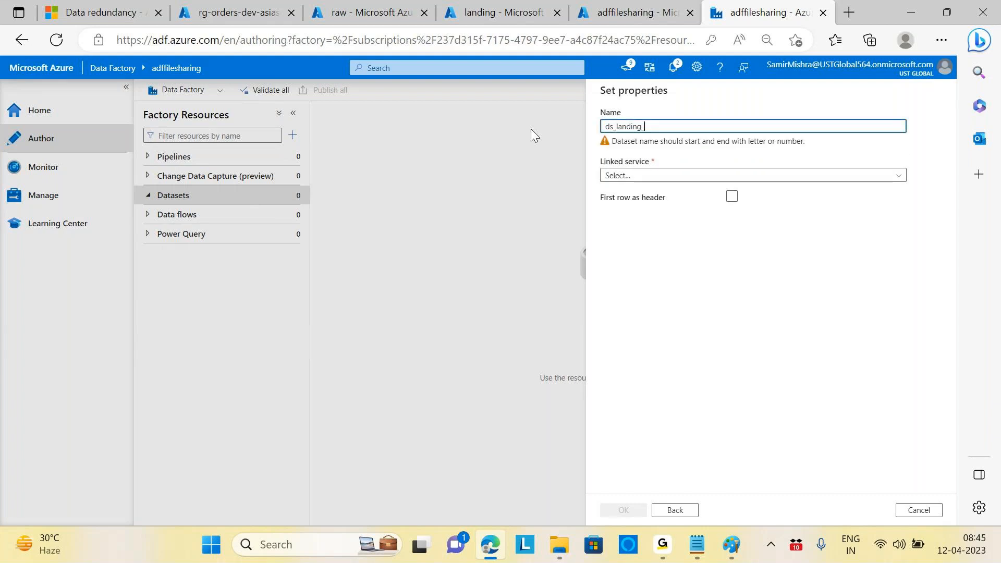
pyautogui.write('order')
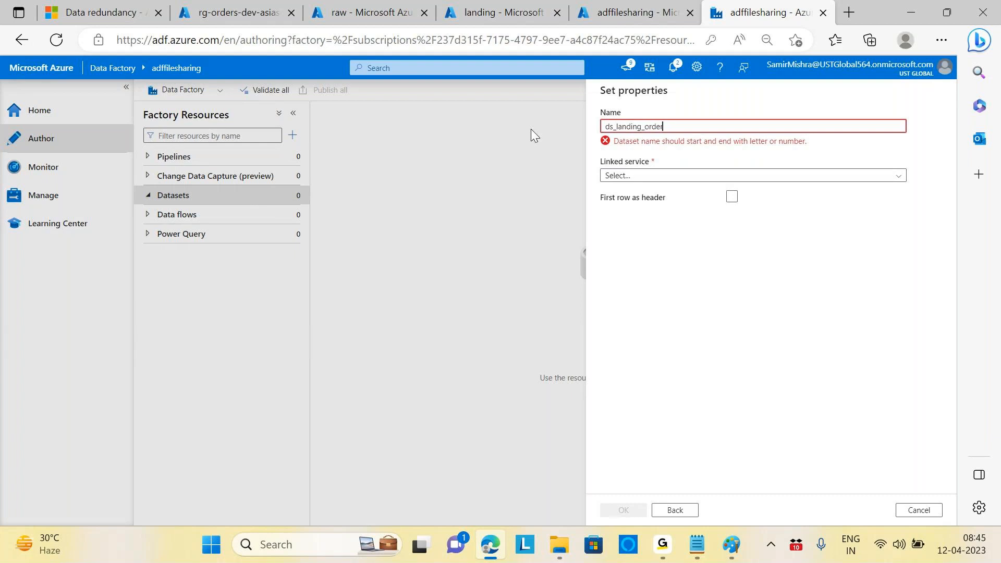
pyautogui.write('_ite')
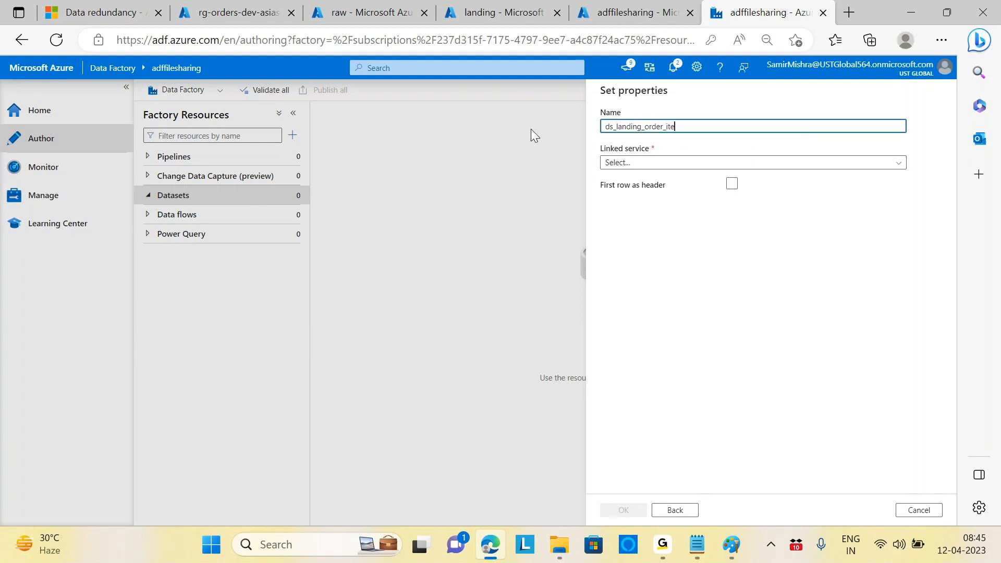
pyautogui.write('ms')
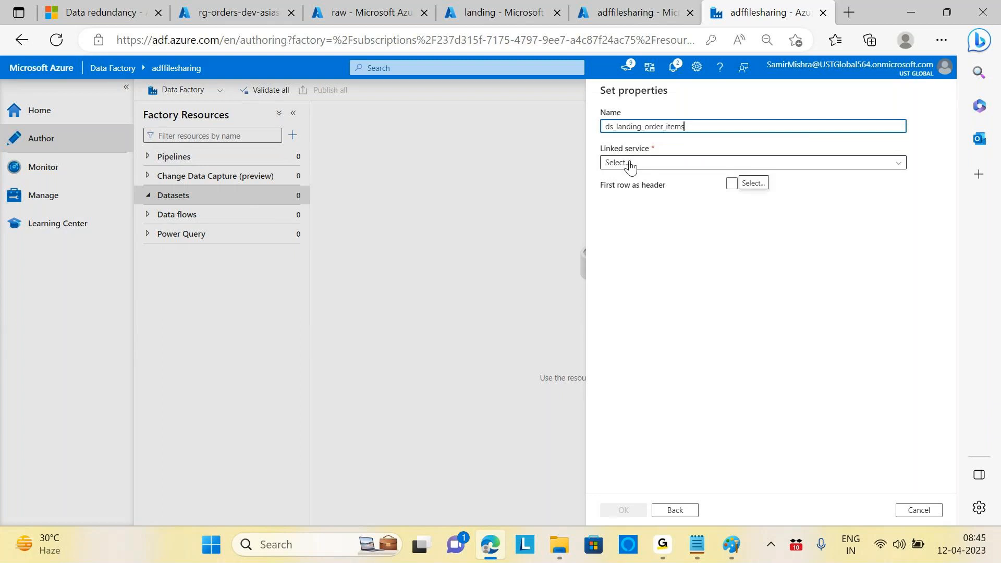
pyautogui.click(895, 165)
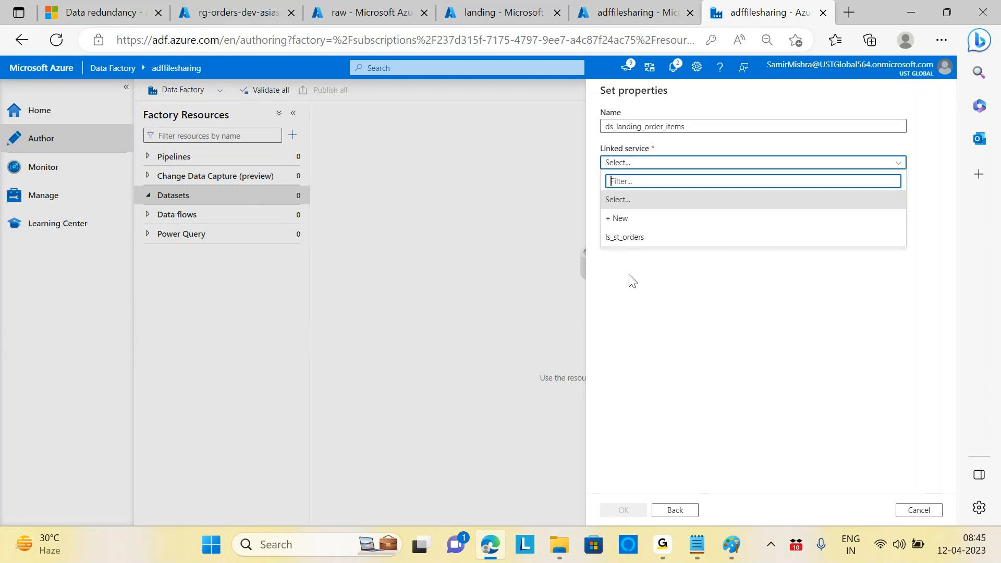
pyautogui.click(634, 242)
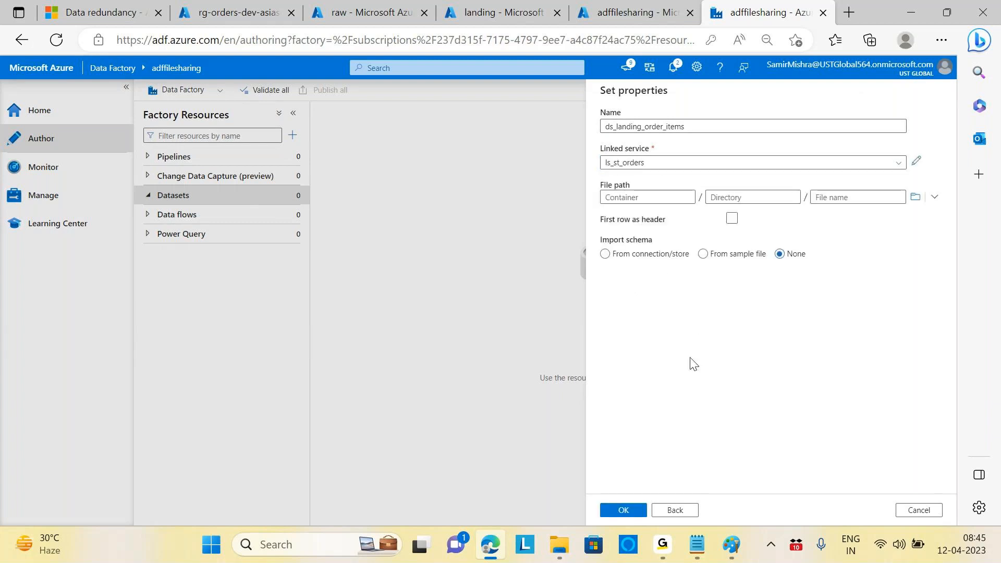
# Enable the first row as header, and browse the landing container's files without applying a selection
pyautogui.click(732, 220)
pyautogui.click(732, 219)
pyautogui.click(920, 202)
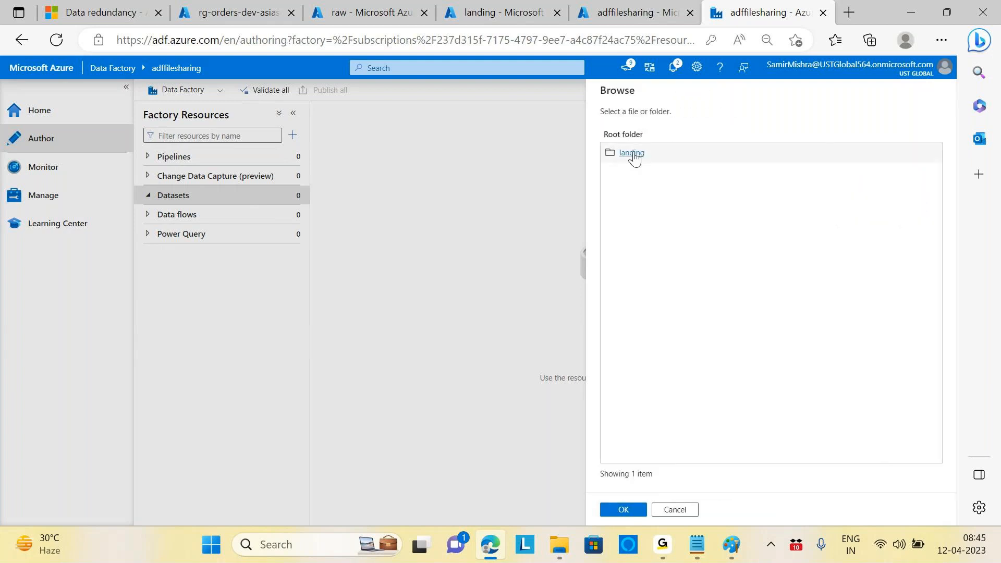
pyautogui.click(634, 153)
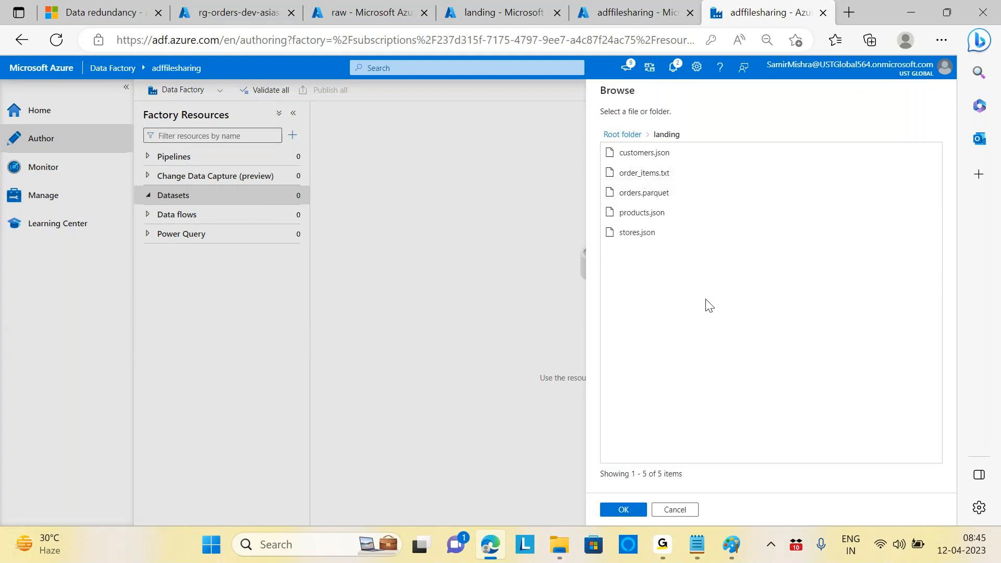
pyautogui.click(663, 155)
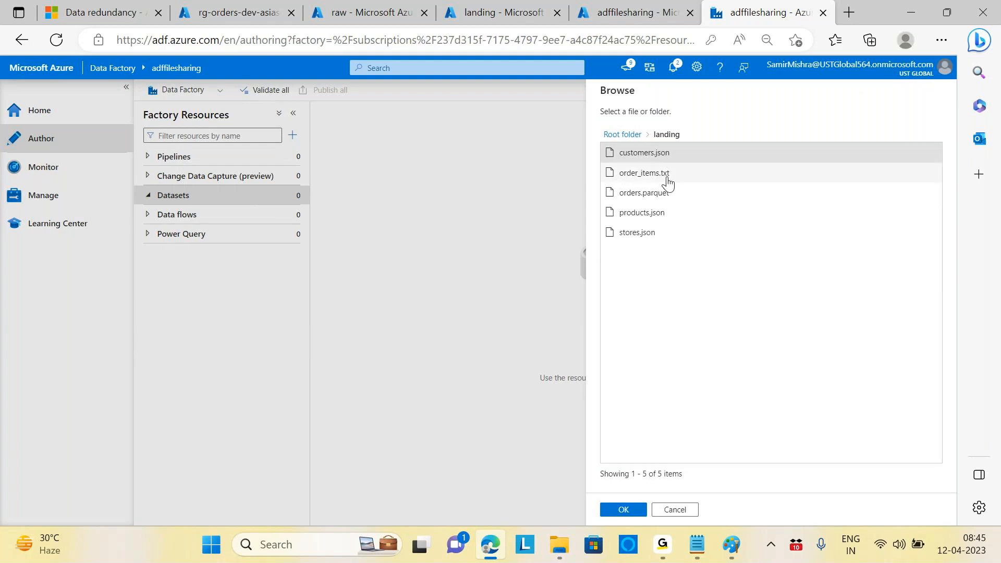
pyautogui.click(659, 196)
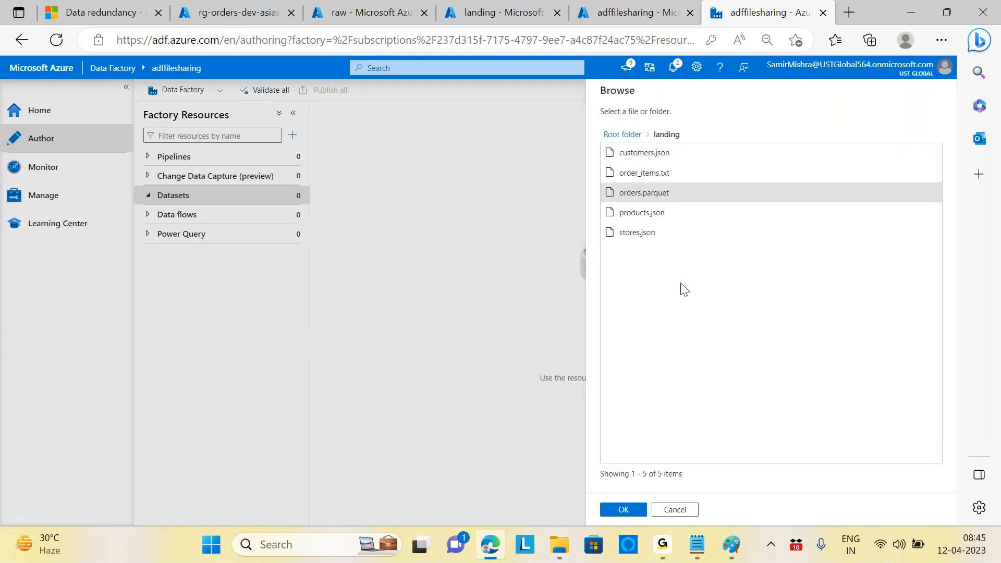
pyautogui.click(658, 153)
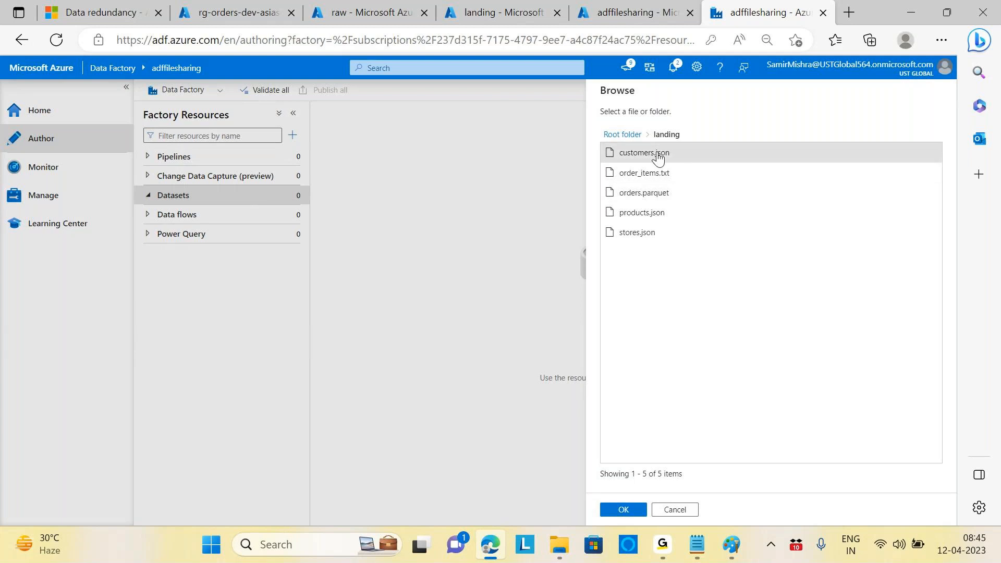
pyautogui.click(677, 511)
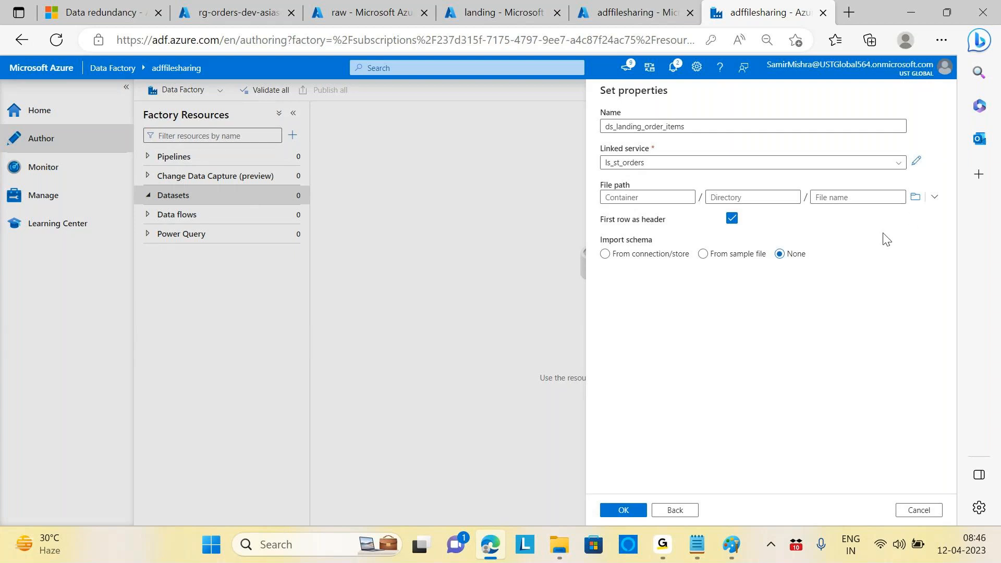
# Set the dataset's file path to the whole landing container, leaving the directory and file name empty
pyautogui.click(915, 197)
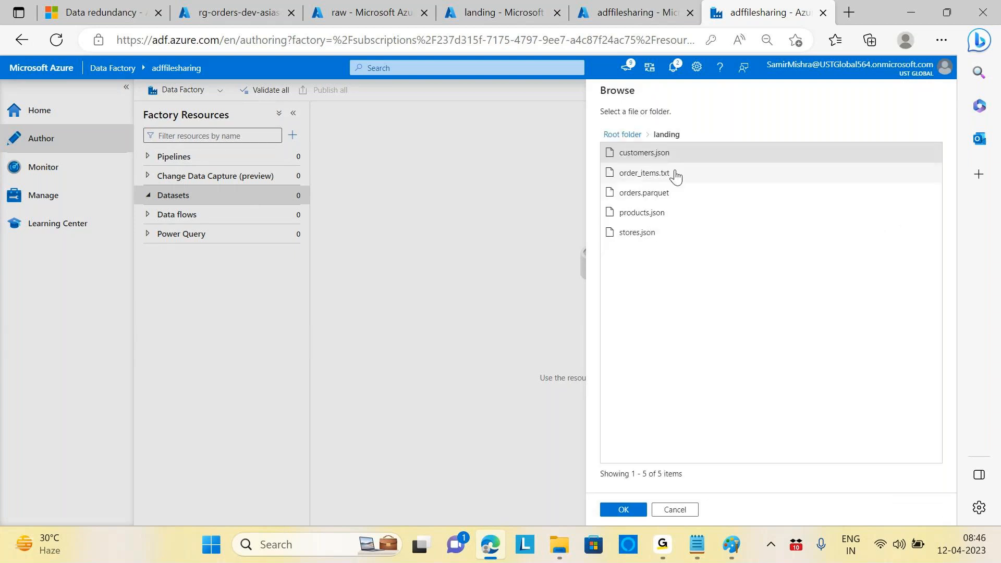
pyautogui.click(622, 135)
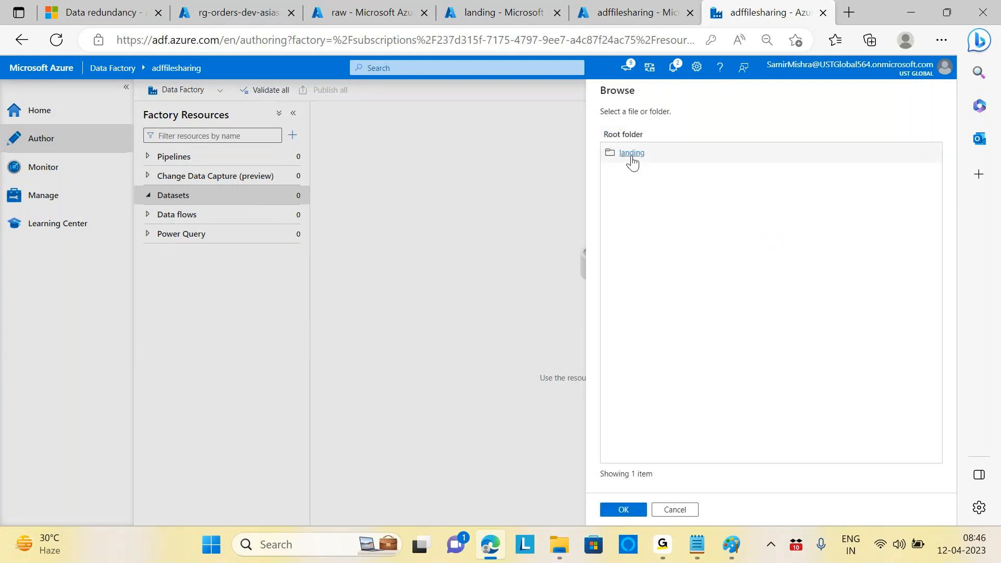
pyautogui.click(626, 511)
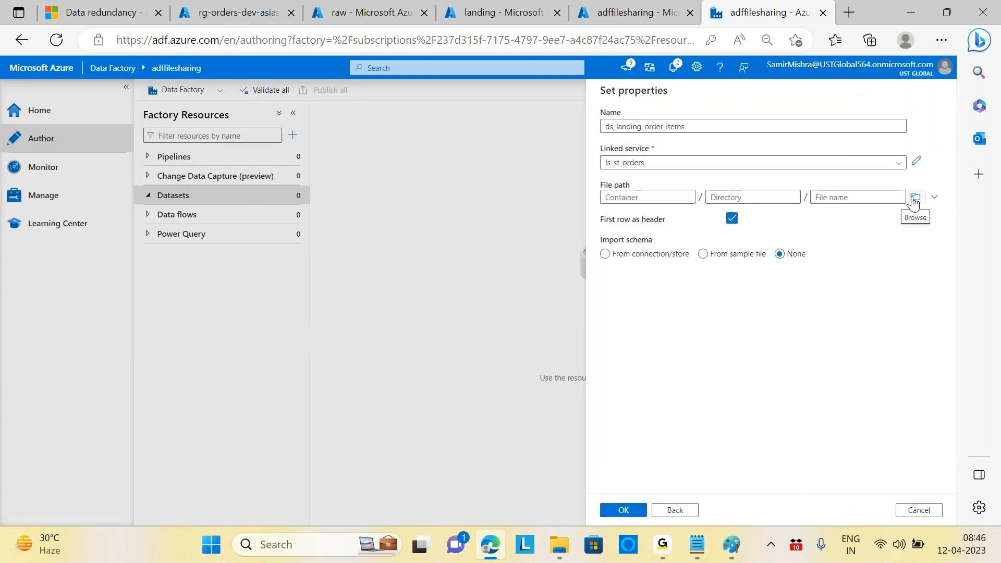
pyautogui.click(852, 198)
pyautogui.click(650, 154)
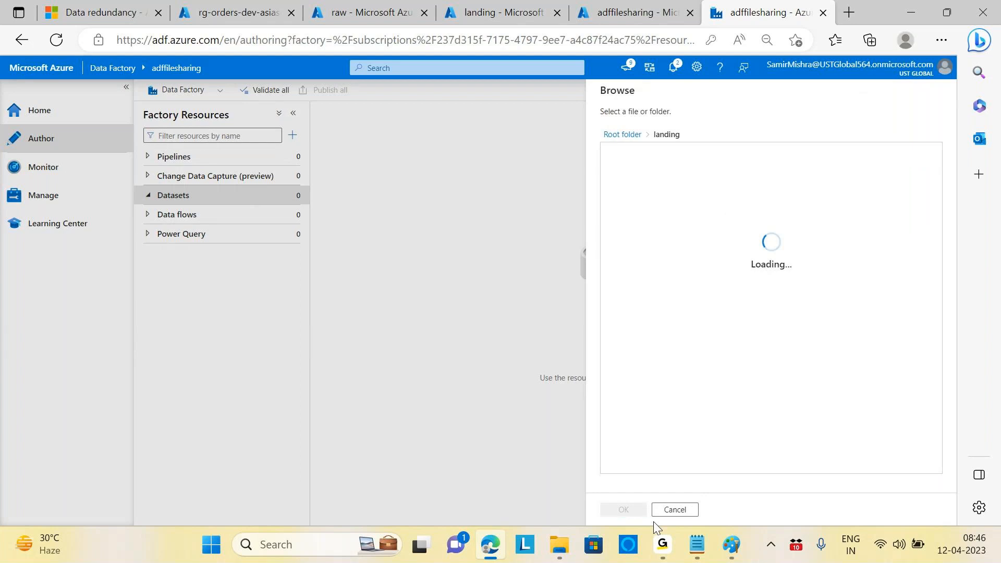
pyautogui.click(619, 512)
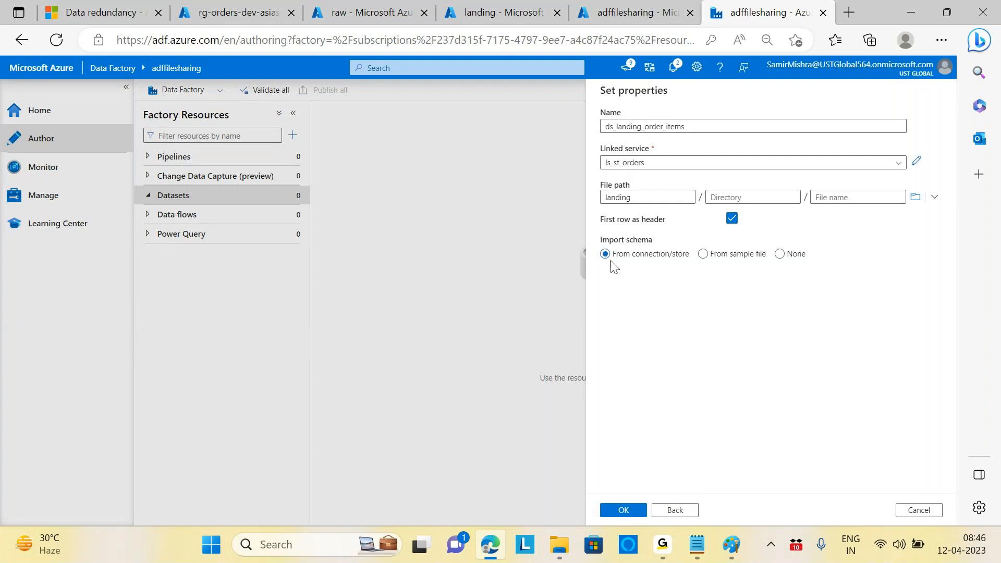
# Switch to Paint, draw a line from the Landing box through ADF to RAW, and return to the data factory
pyautogui.click(732, 545)
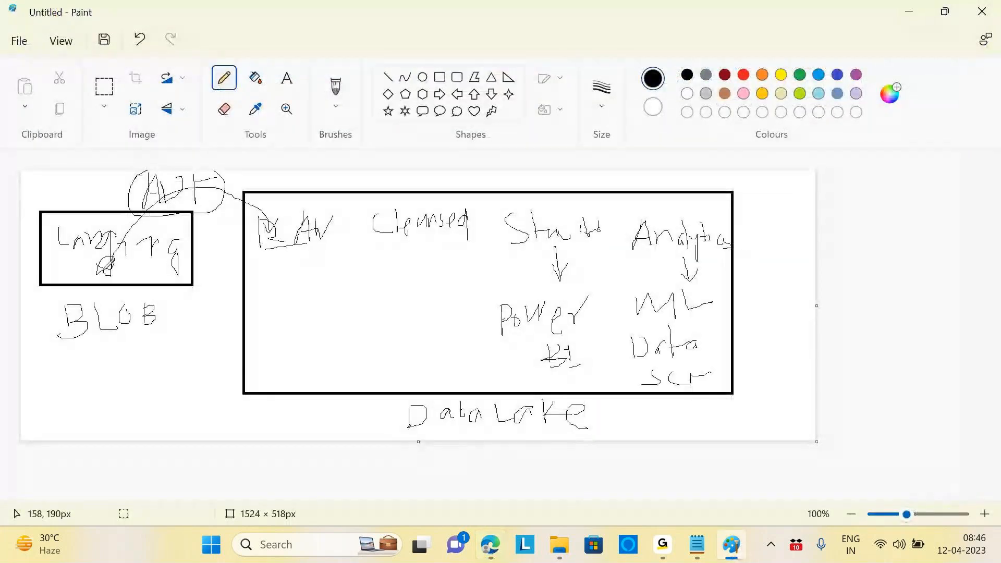
pyautogui.moveTo(101, 264); pyautogui.dragTo(286, 253)
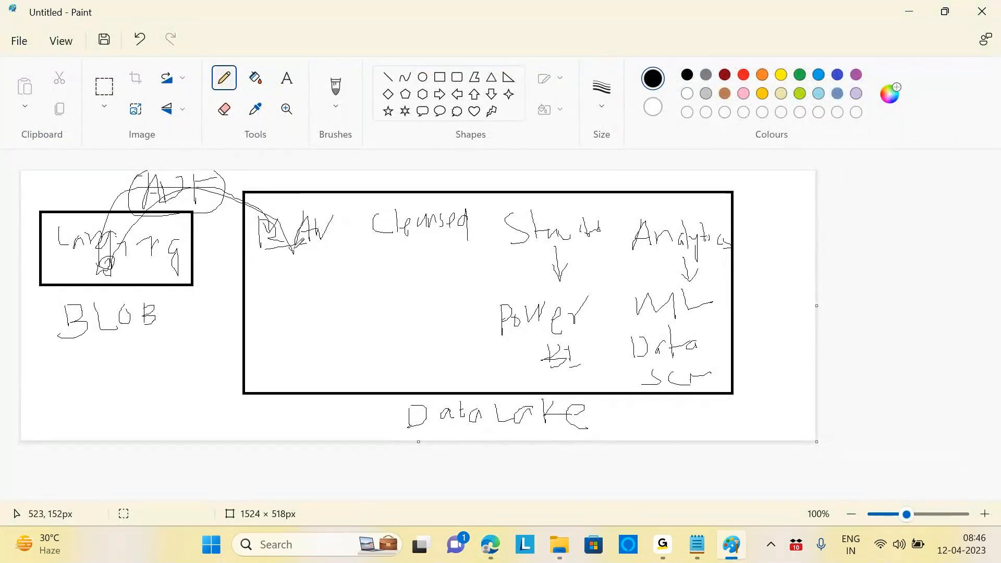
pyautogui.click(493, 554)
# Set the schema import to None and create the ds_landing_order_items dataset
pyautogui.click(788, 251)
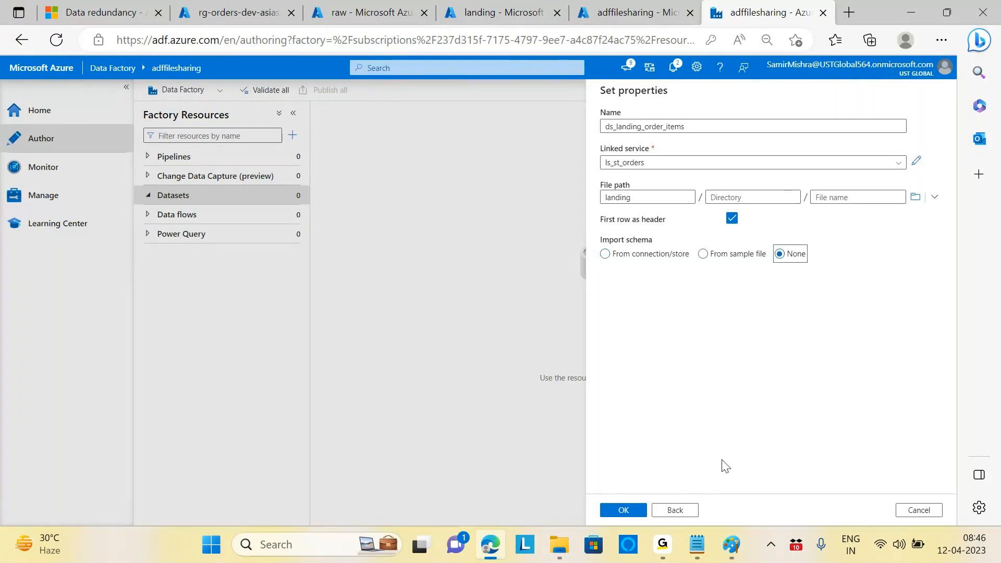
pyautogui.click(622, 511)
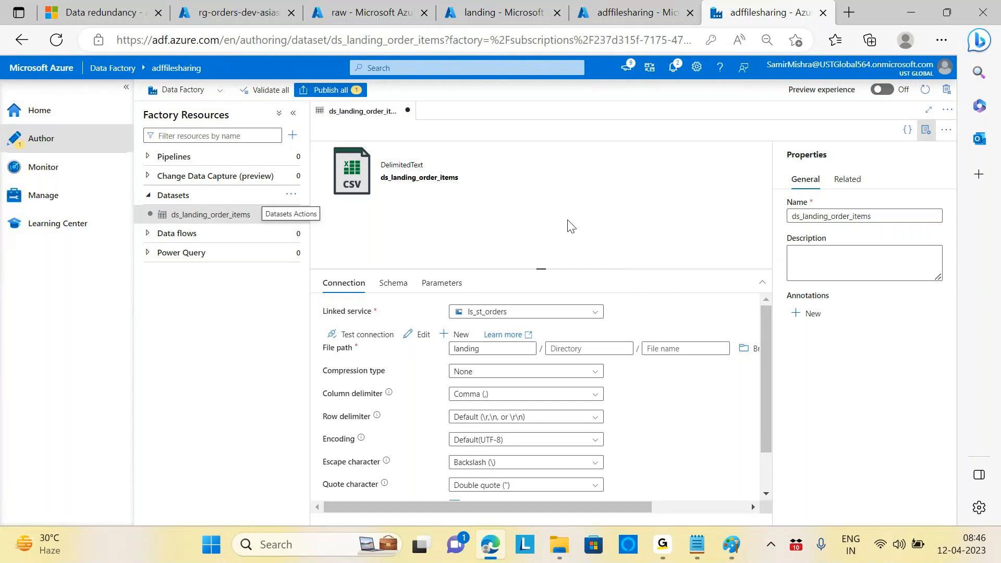
# Start another dataset using Azure Data Lake Storage Gen2 as the data store and DelimitedText as the format
pyautogui.click(291, 197)
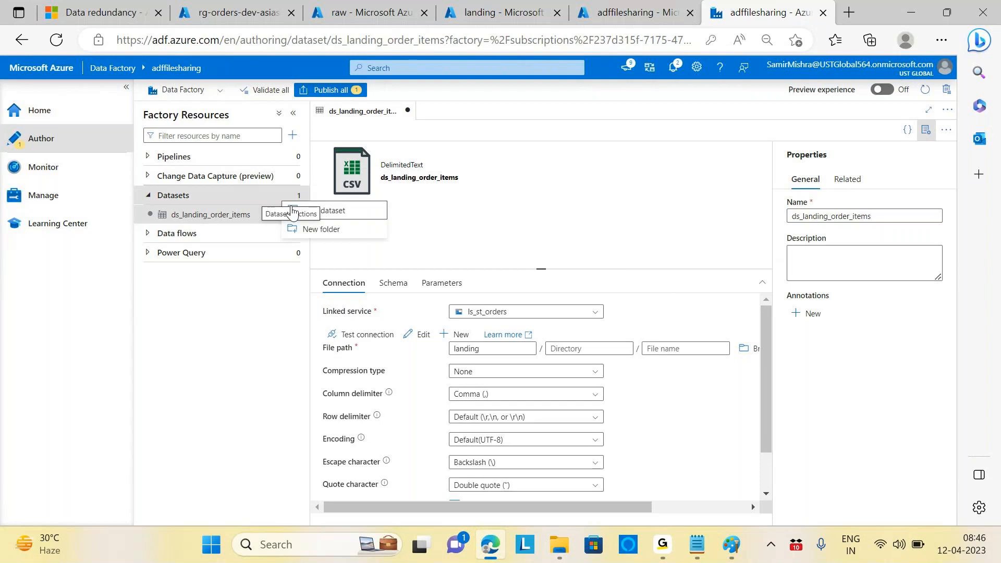
pyautogui.click(339, 215)
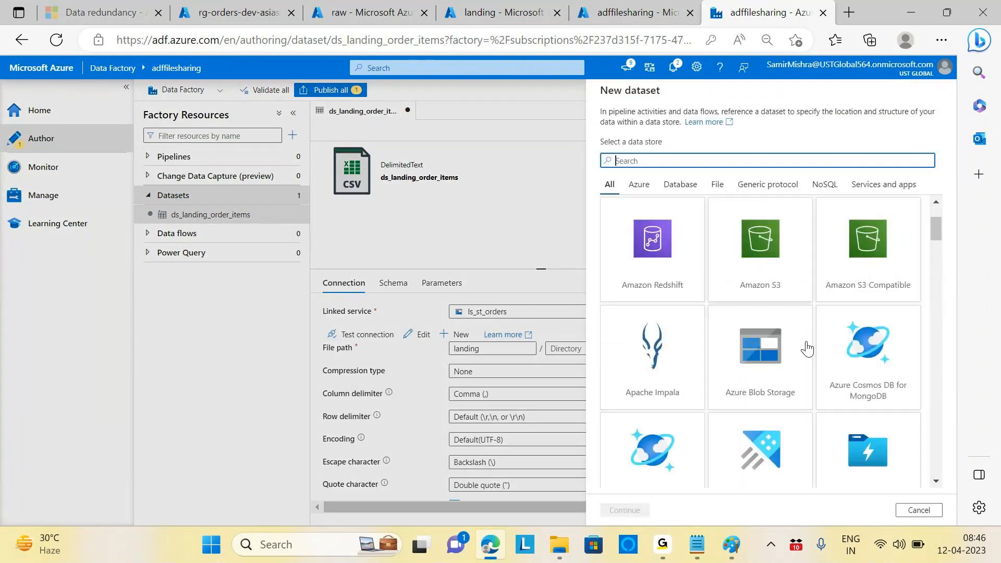
pyautogui.scroll(-2, 809, 351)
pyautogui.scroll(-3, 730, 339)
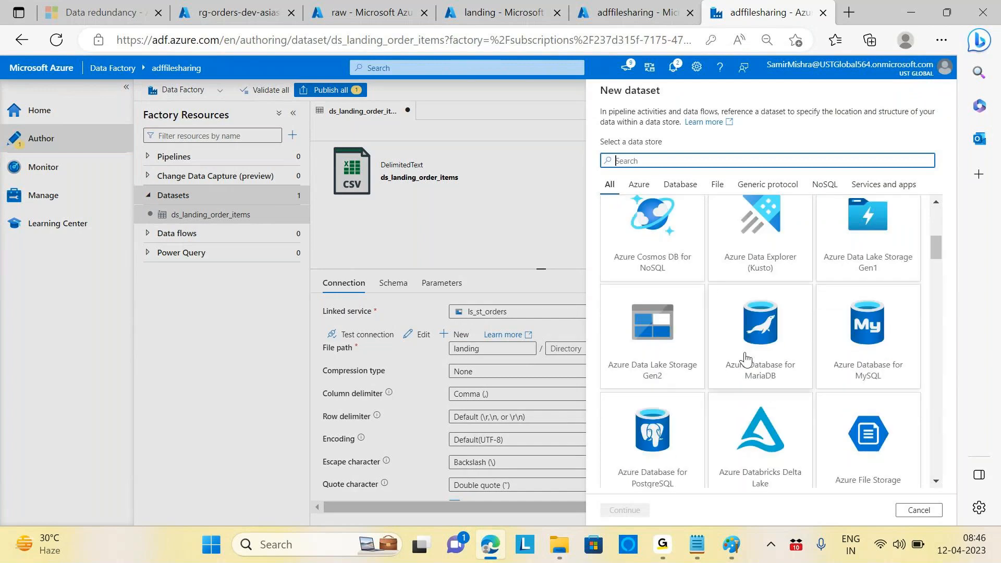
pyautogui.click(647, 322)
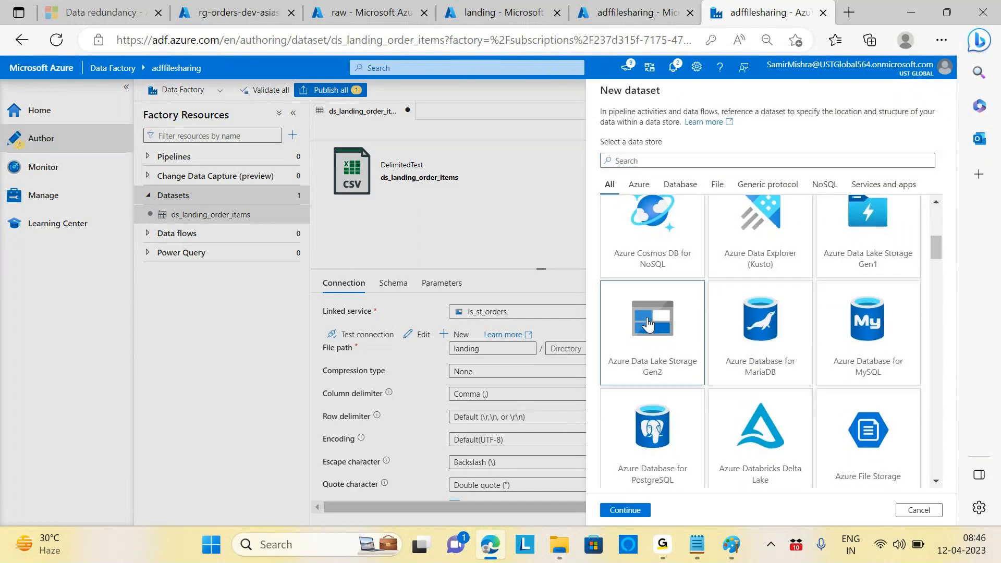
pyautogui.click(624, 509)
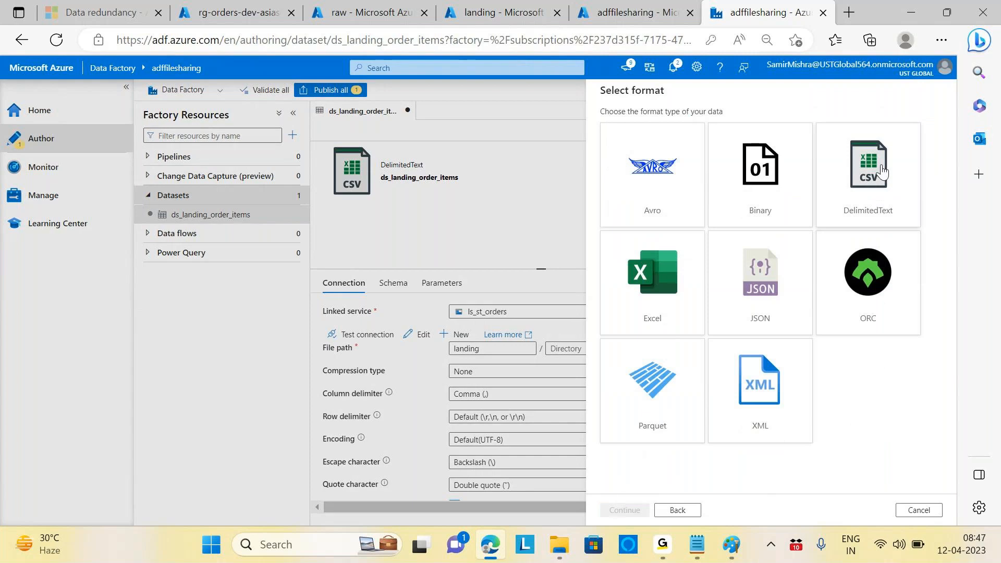
pyautogui.click(881, 171)
pyautogui.click(625, 510)
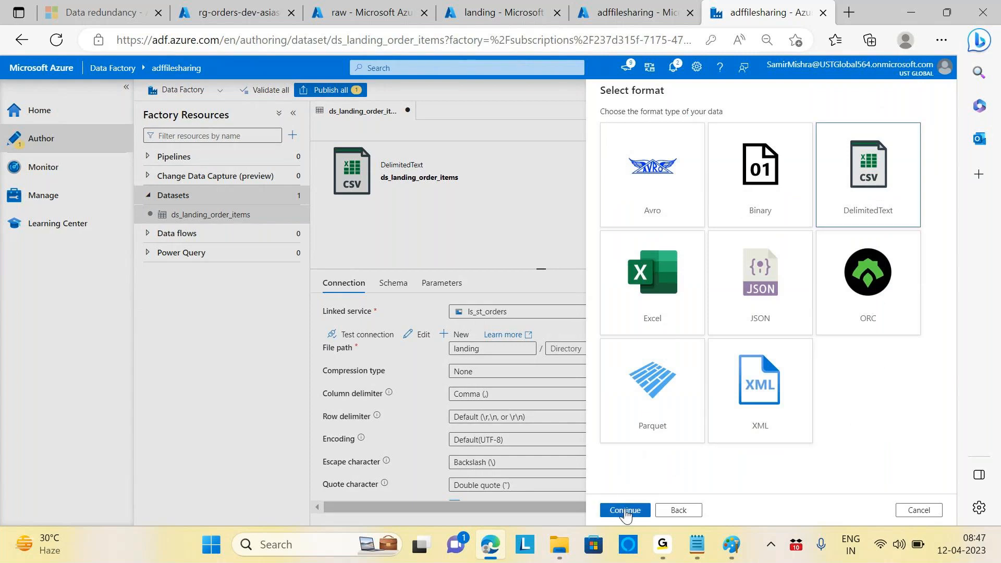
# Name the dataset ds_raw_order_items and assign it the ls_dl_orders linked service
pyautogui.moveTo(657, 128); pyautogui.dragTo(595, 129)
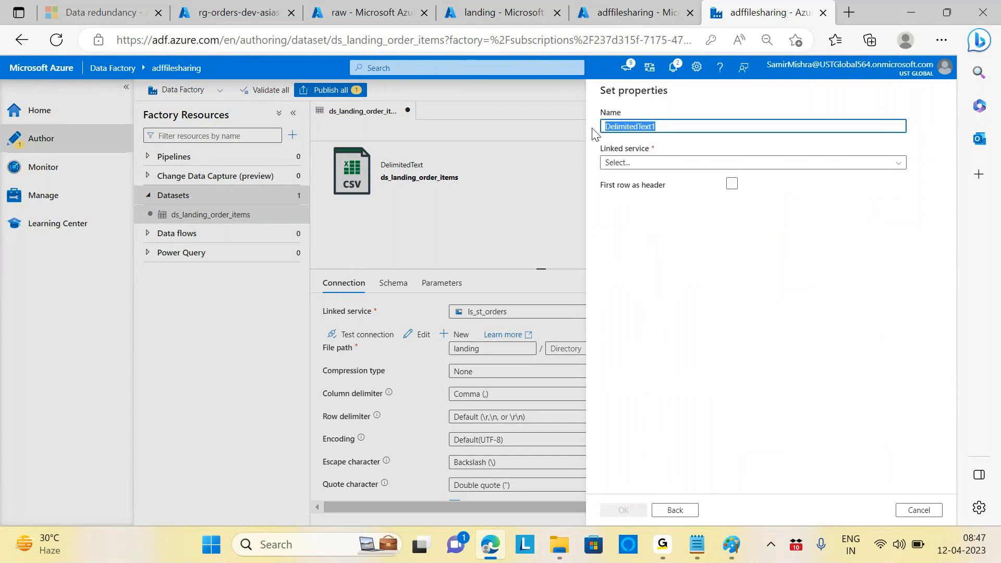
pyautogui.press('BackSpace')
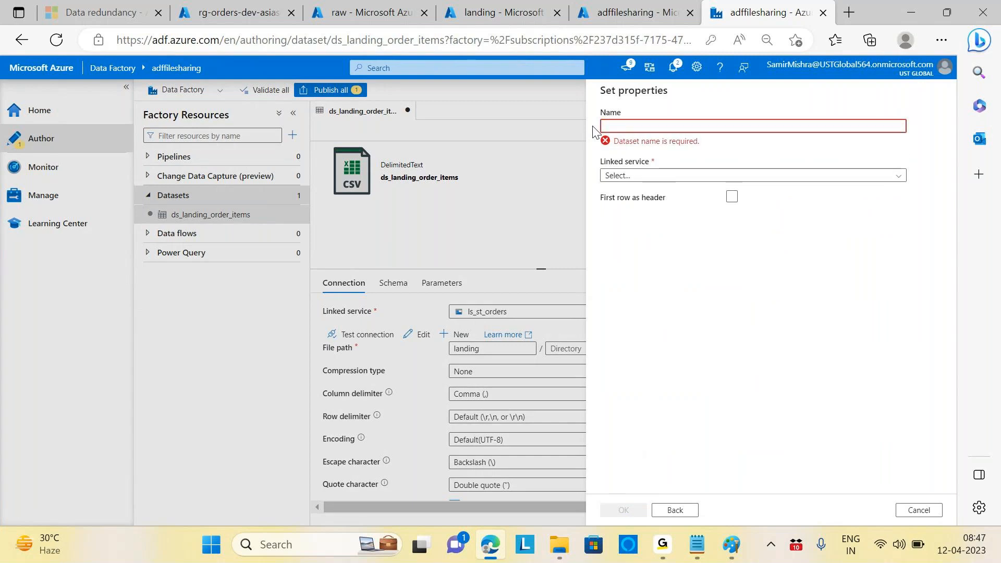
pyautogui.write('ds')
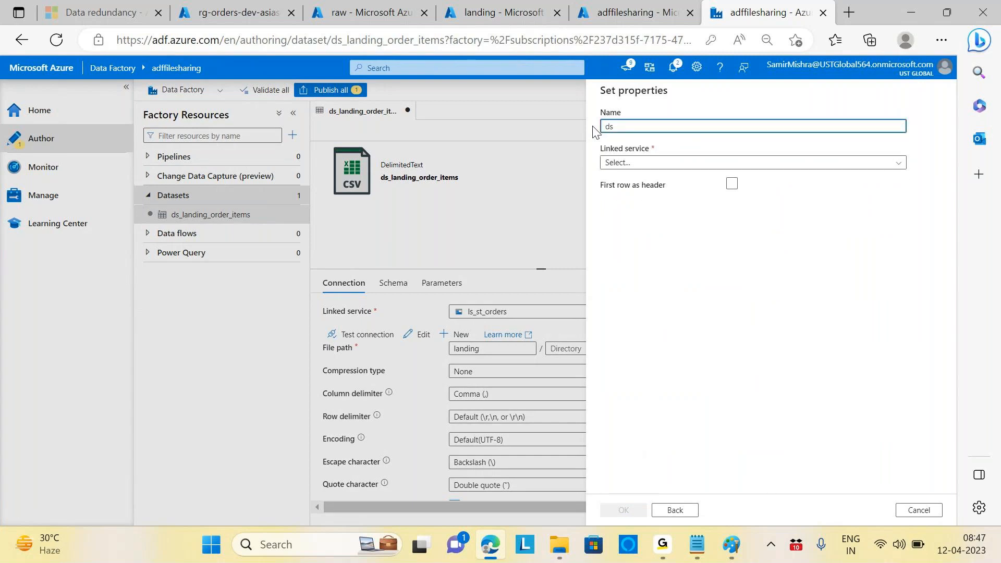
pyautogui.write('_raw_')
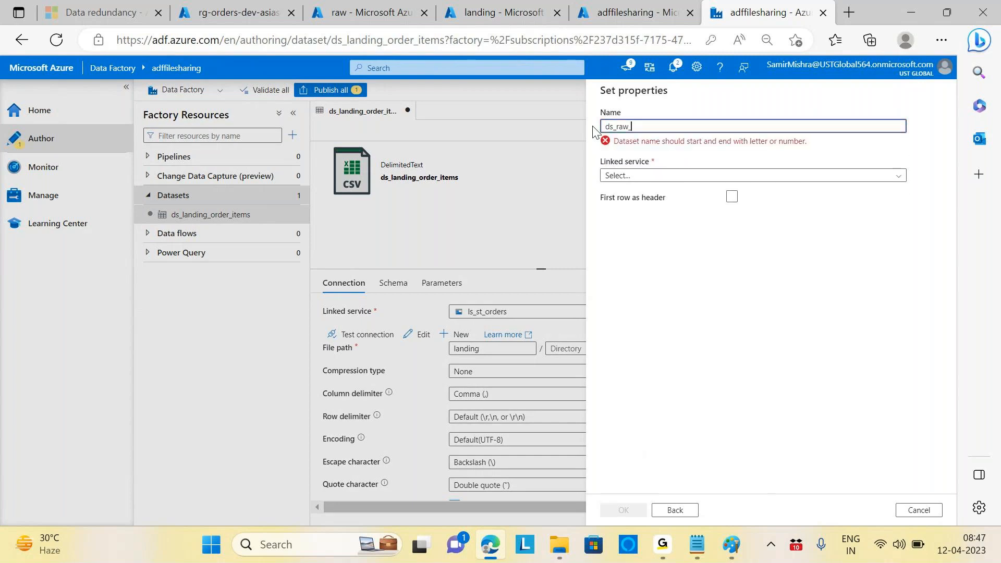
pyautogui.write('order_items')
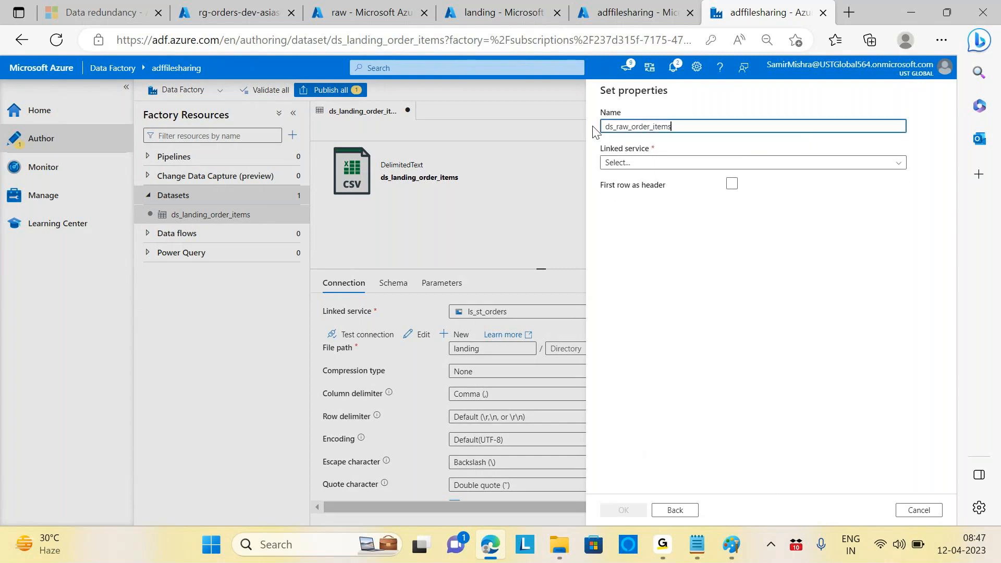
pyautogui.click(898, 163)
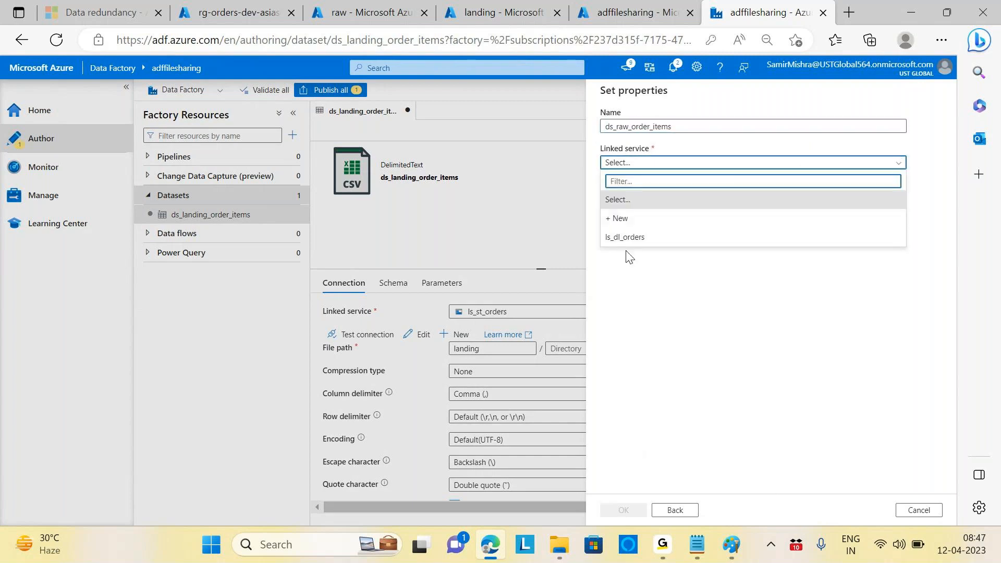
pyautogui.click(632, 239)
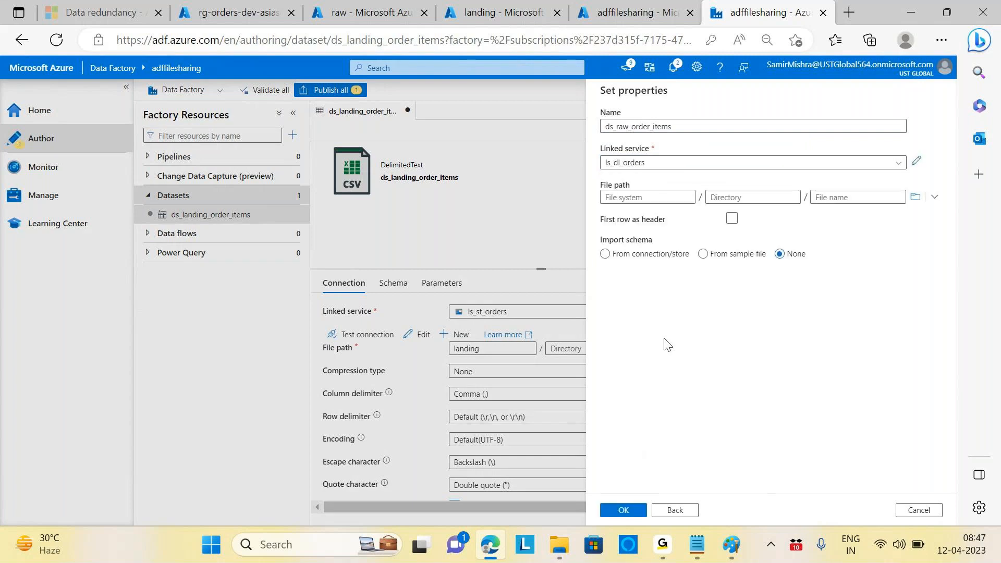
# Set the new dataset's file path to the raw container
pyautogui.click(734, 220)
pyautogui.click(916, 204)
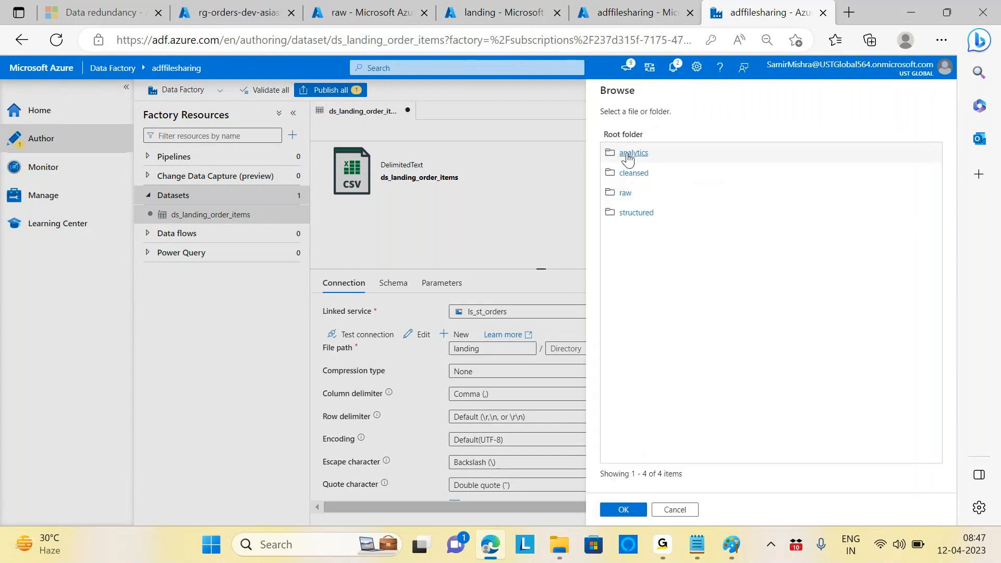
pyautogui.click(628, 194)
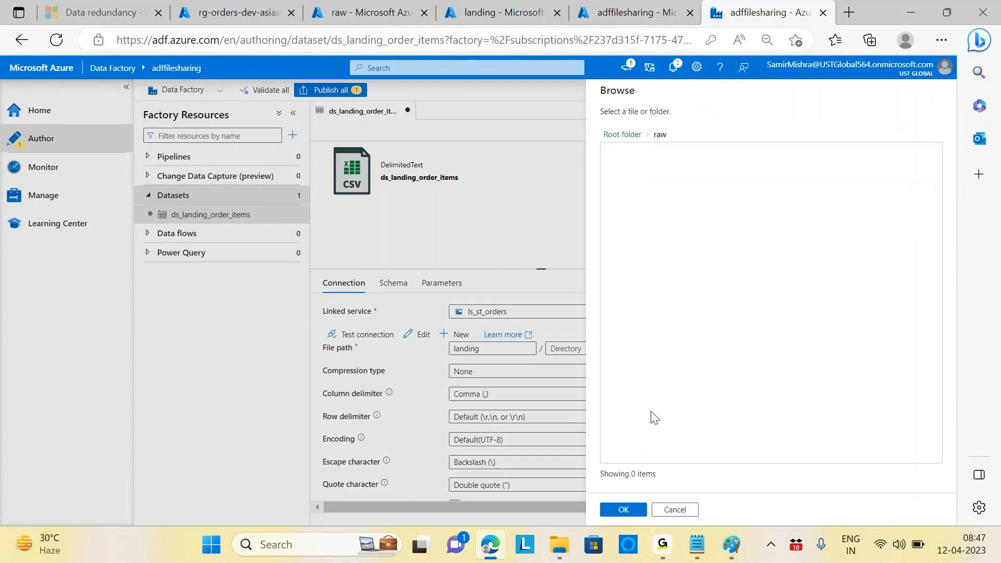
pyautogui.click(626, 510)
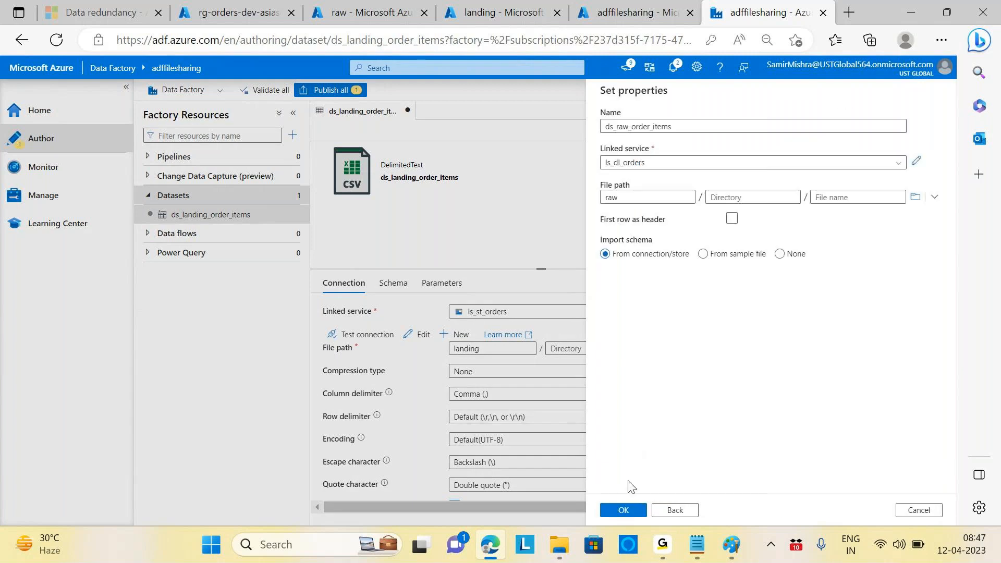
# Enter Orders as the file name and try to create the dataset with the schema imported from the connection
pyautogui.click(849, 198)
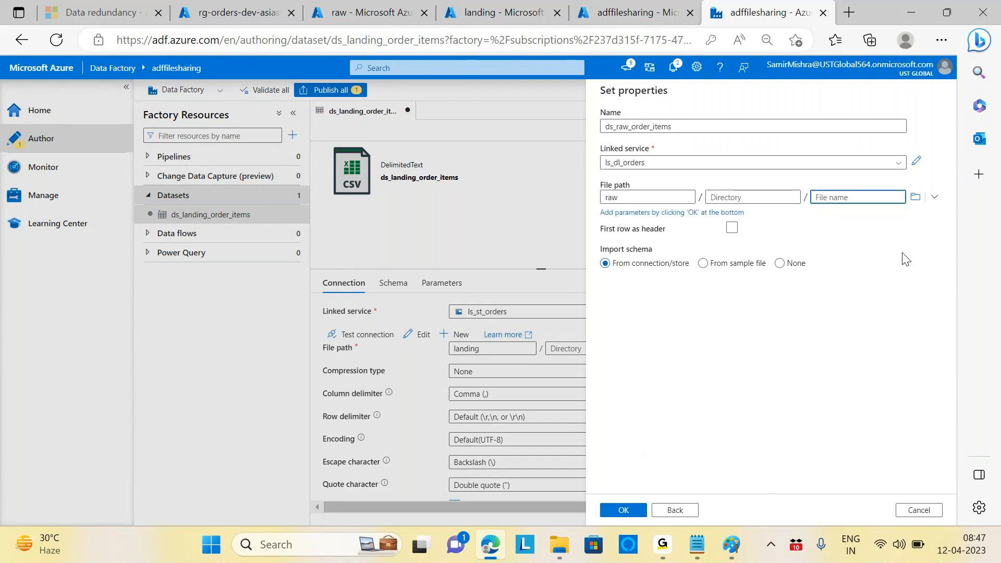
pyautogui.write('Orders')
pyautogui.click(624, 511)
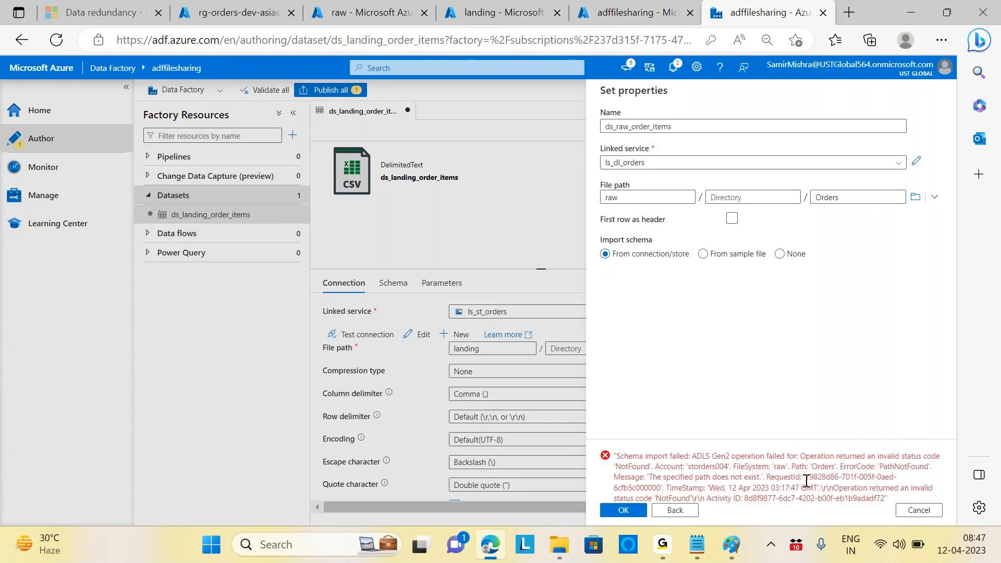
# Change the file name in the raw path to orders.txt
pyautogui.click(849, 198)
pyautogui.write('.txt')
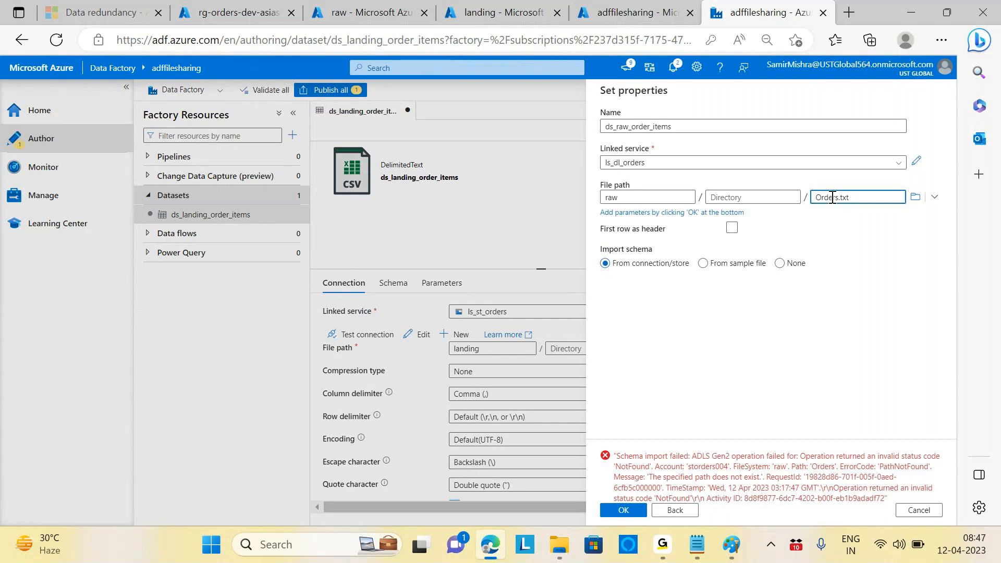
pyautogui.click(817, 198)
pyautogui.press('BackSpace')
pyautogui.write('o')
pyautogui.click(758, 465)
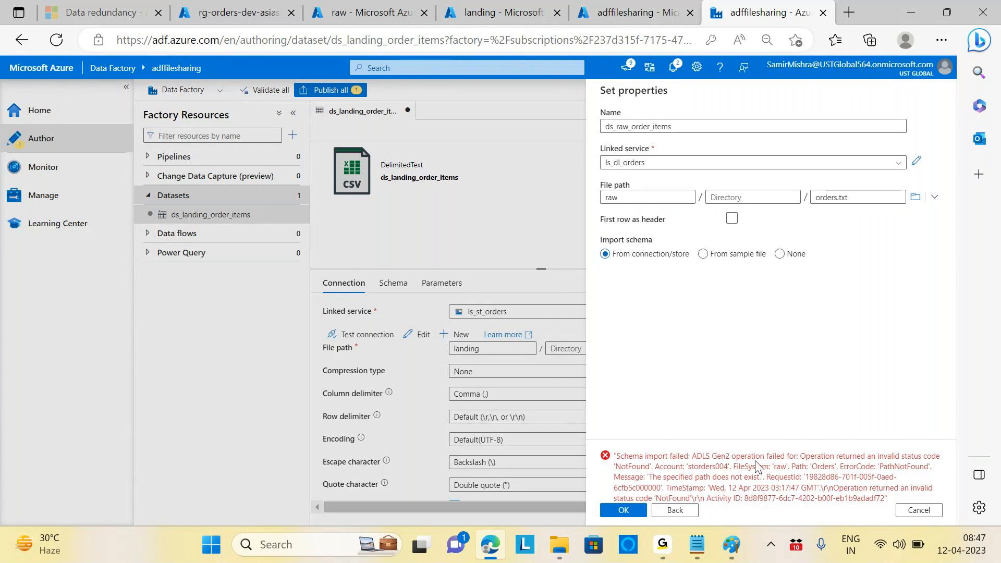
# Create the ds_raw_order_items dataset for orders.txt in the raw container with no schema import
pyautogui.click(622, 511)
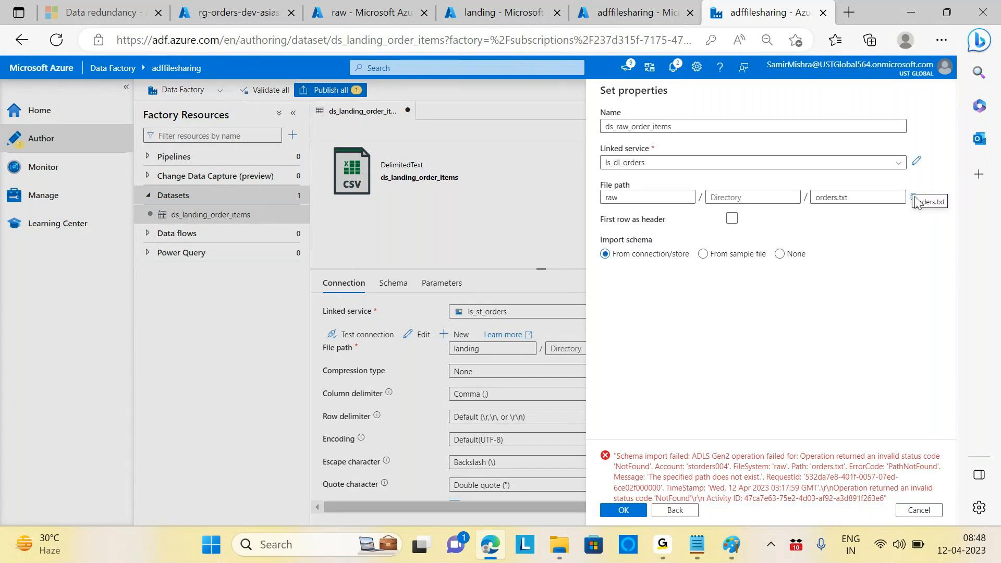
pyautogui.click(791, 254)
pyautogui.click(625, 511)
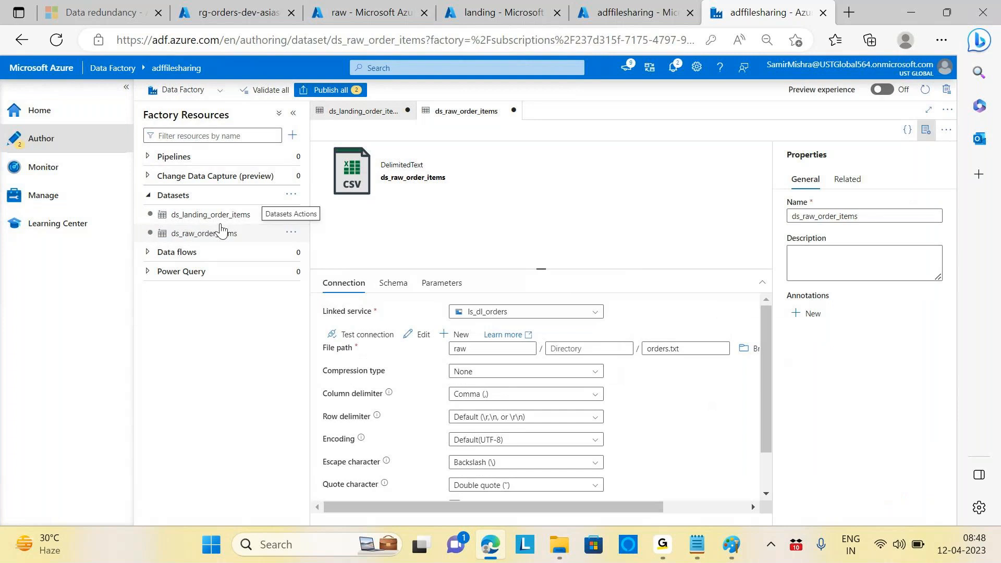
pyautogui.moveTo(221, 228); pyautogui.dragTo(215, 234)
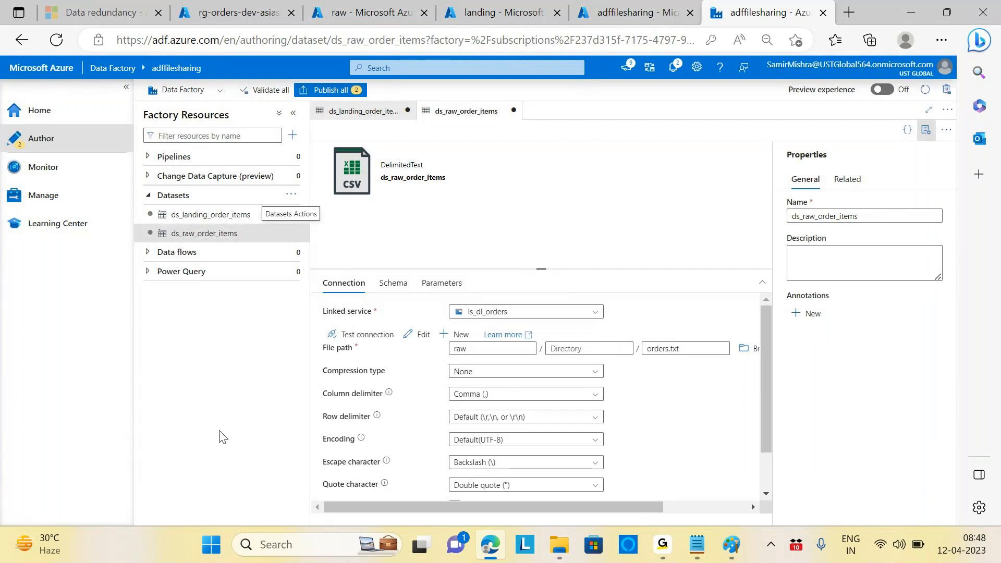
# Review the ADF Pipelines line in the Notepad outline of linked services and datasets, and return to the data factory
pyautogui.click(699, 545)
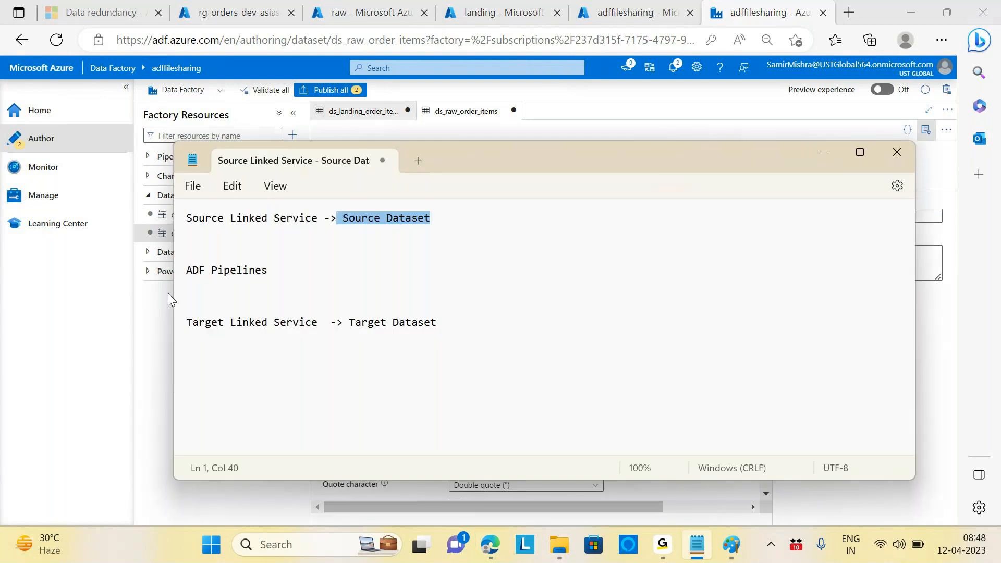
pyautogui.moveTo(183, 271); pyautogui.dragTo(276, 266)
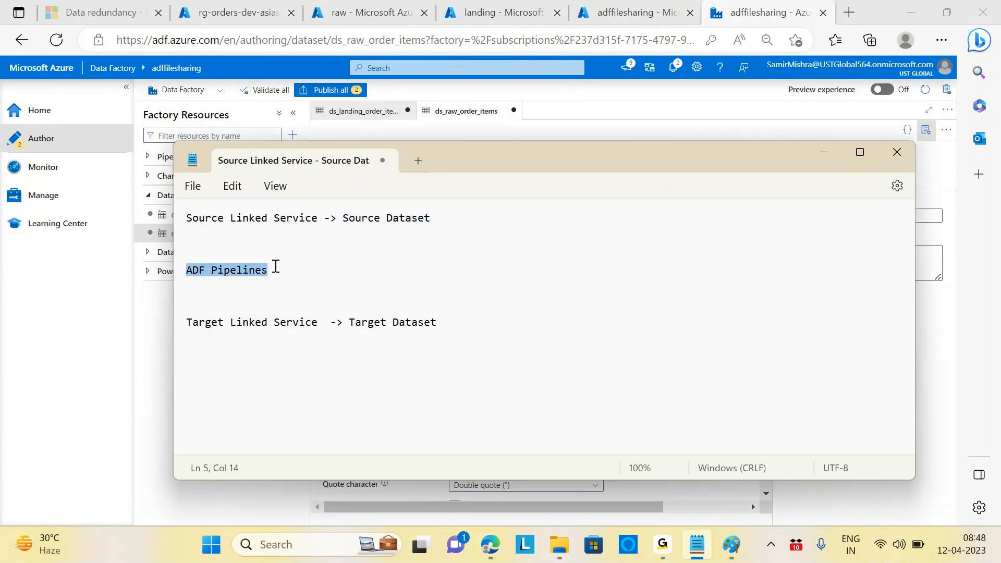
pyautogui.click(437, 129)
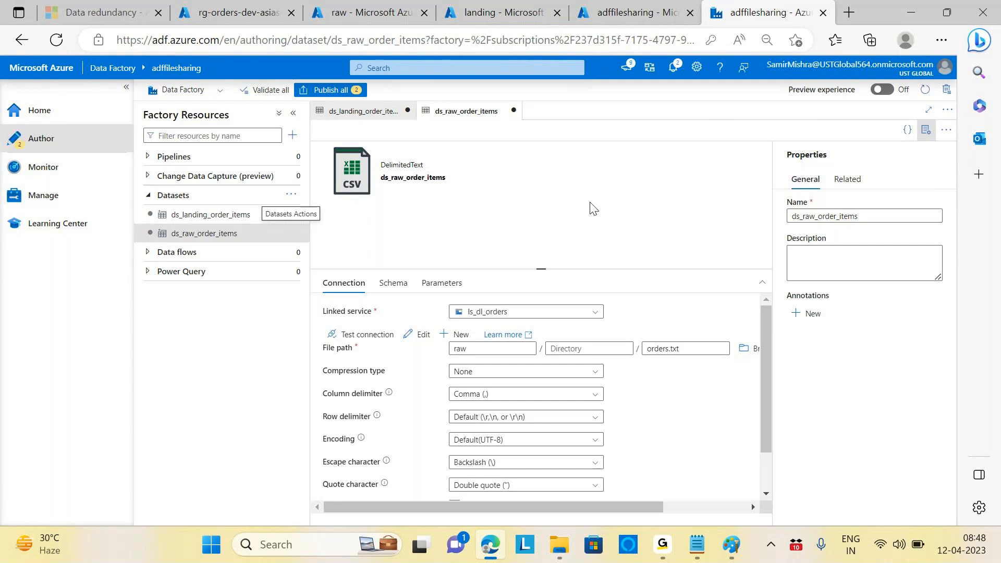
# Publish the pending ds_landing_order_items and ds_raw_order_items datasets to the live environment
pyautogui.click(334, 91)
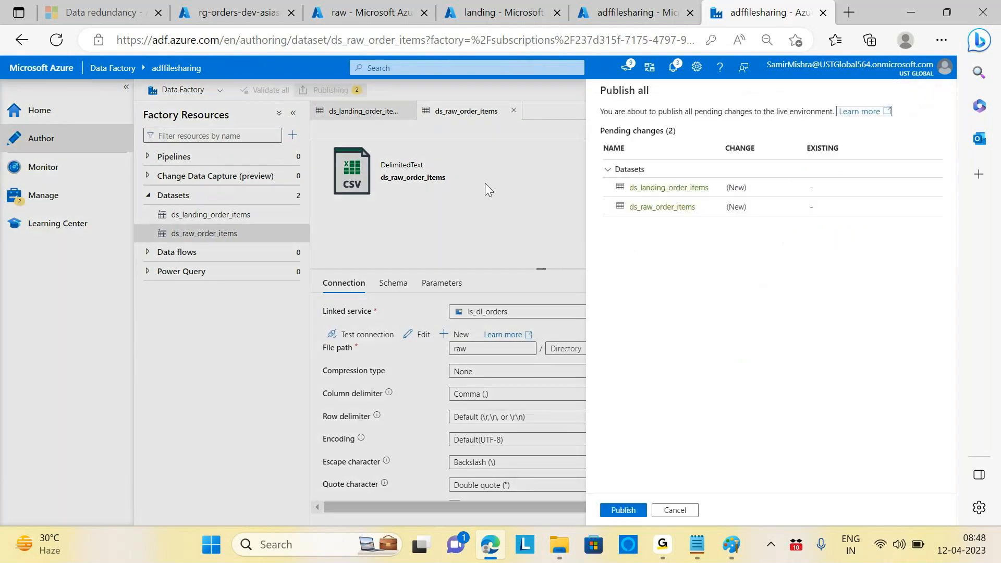
pyautogui.click(621, 509)
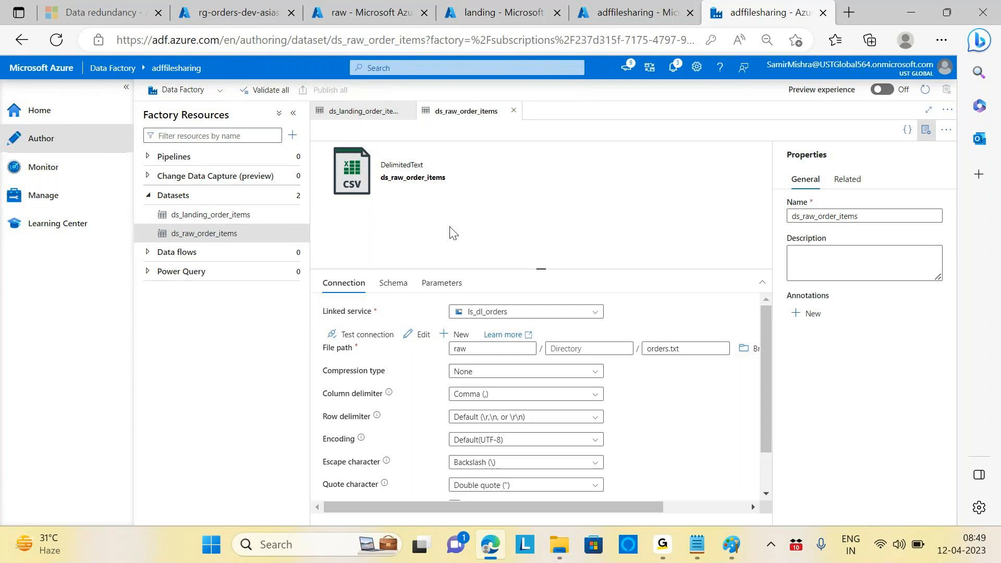
# Check the source files in the local Customer Orders folder in File Explorer, and return to the data factory
pyautogui.click(559, 545)
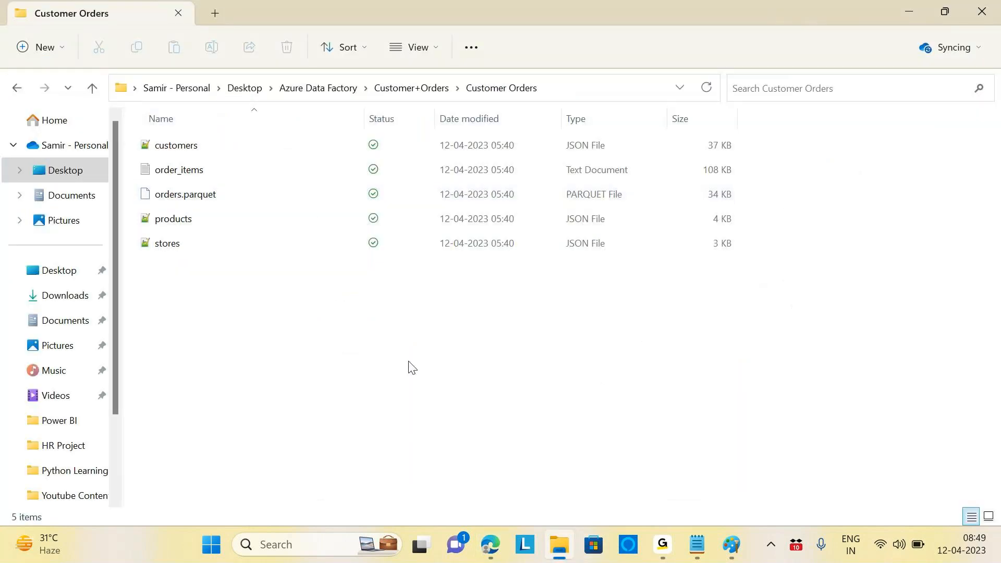
pyautogui.click(490, 545)
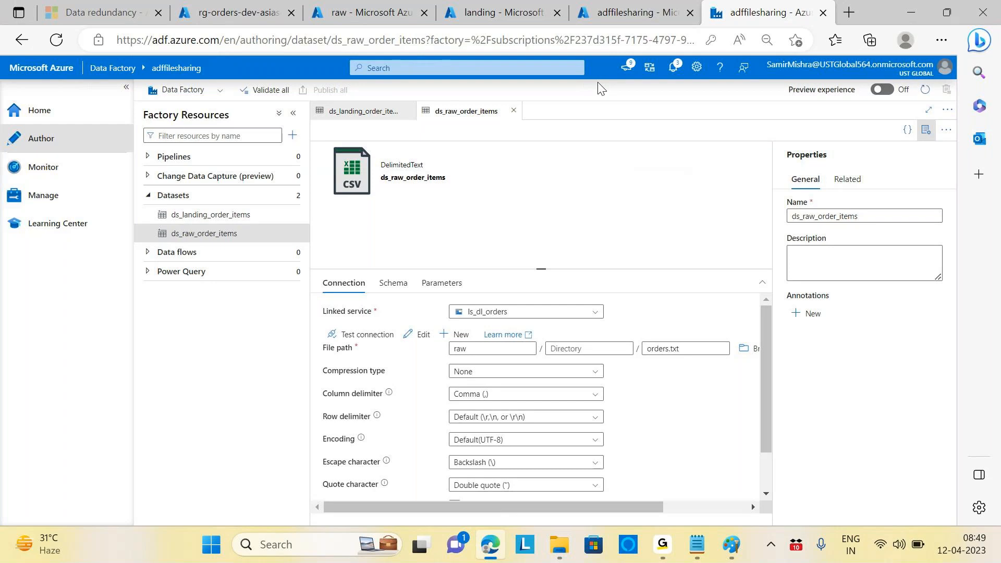
pyautogui.click(672, 542)
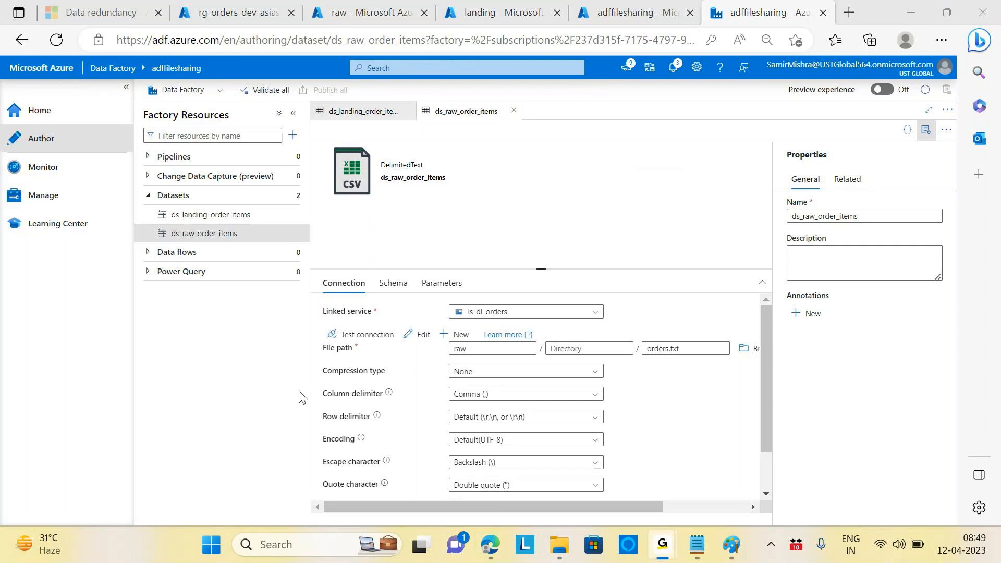